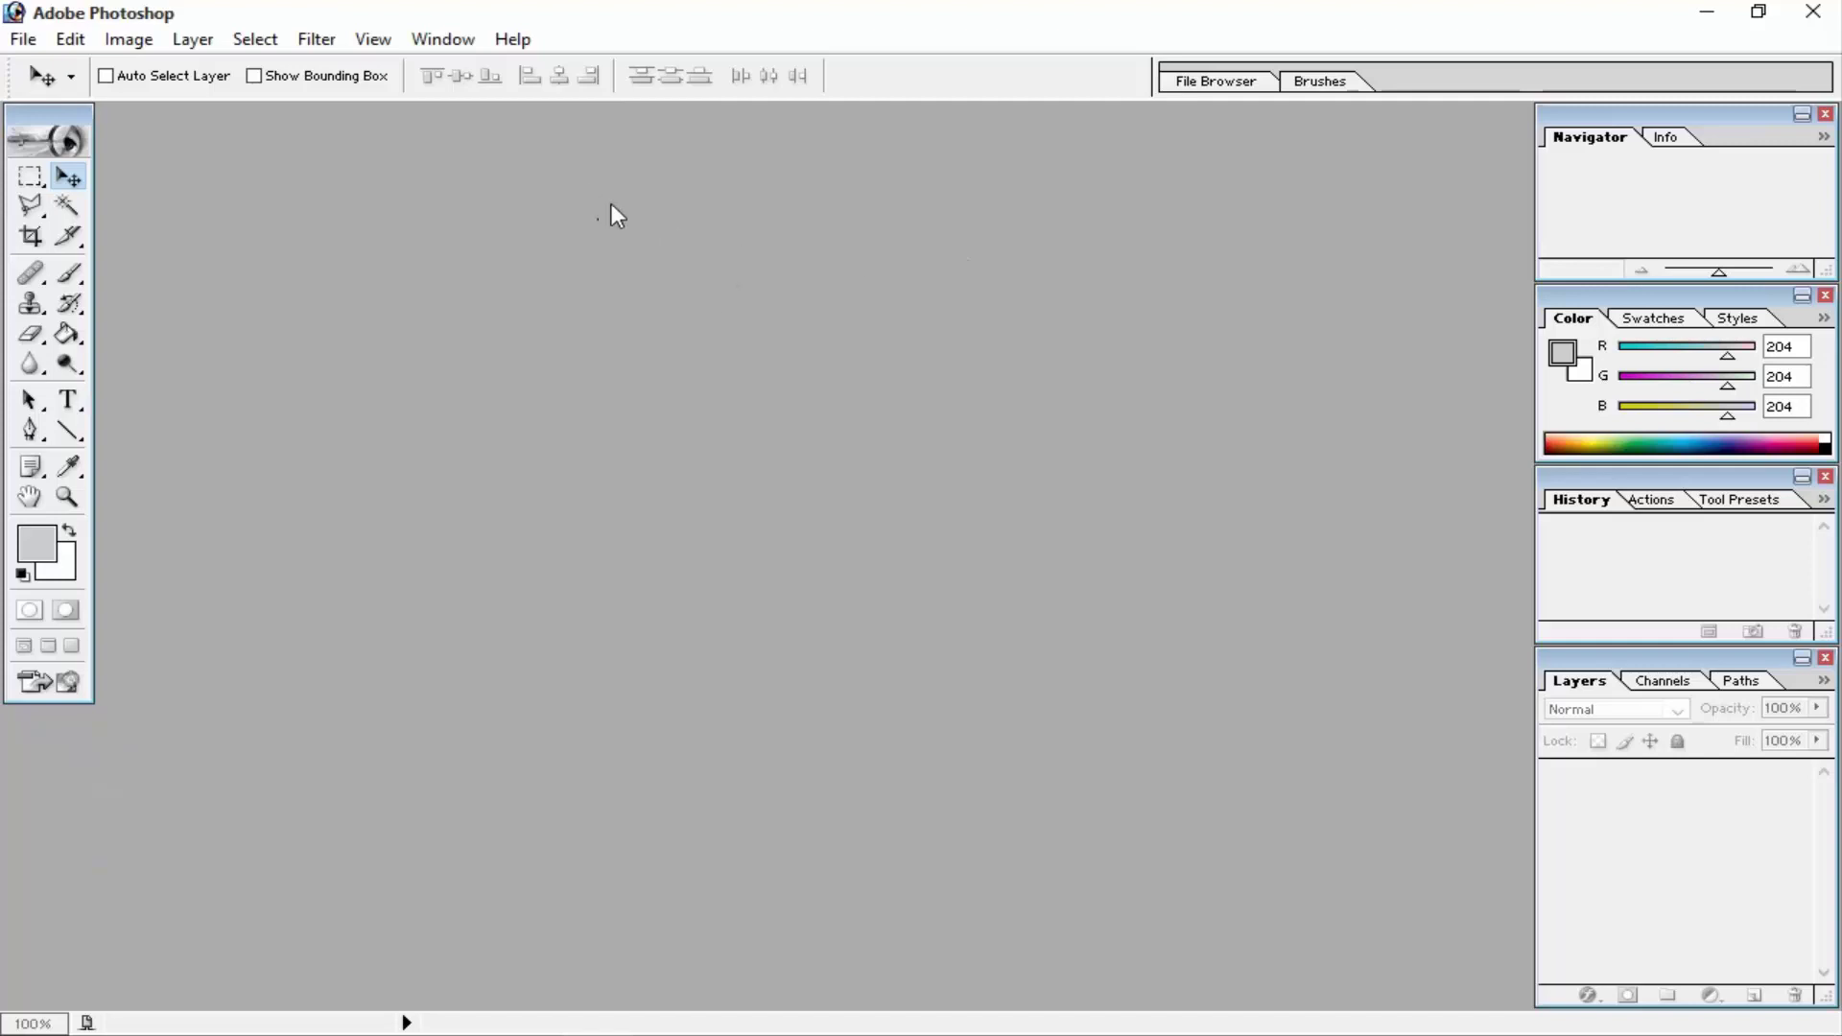
- Double-click the top of the empty Photoshop window before any document is open
{"action": "double_click", "coordinate": [642, 21]}
- Create a blank 1280 × 720 HDTV 720P document at 72 ppi in RGB Color, then enlarge its window
{"action": "left_click", "coordinate": [19, 39]}
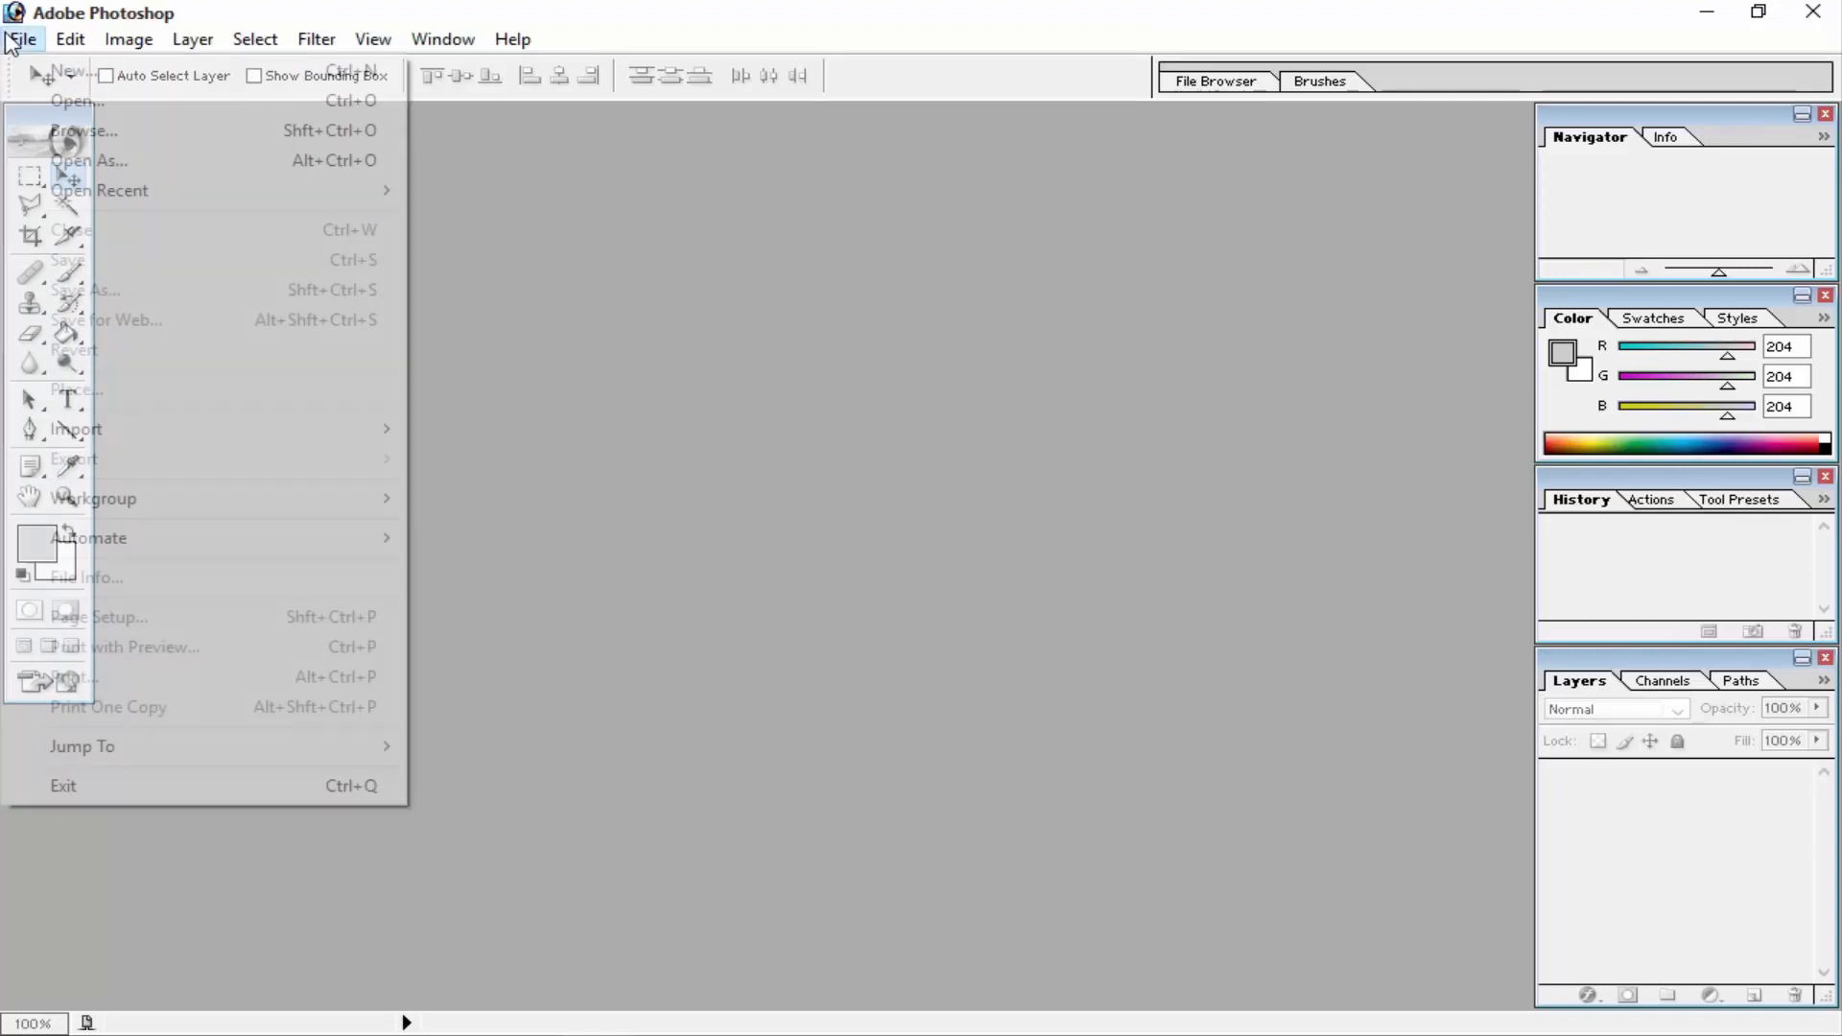
{"action": "left_click", "coordinate": [94, 70]}
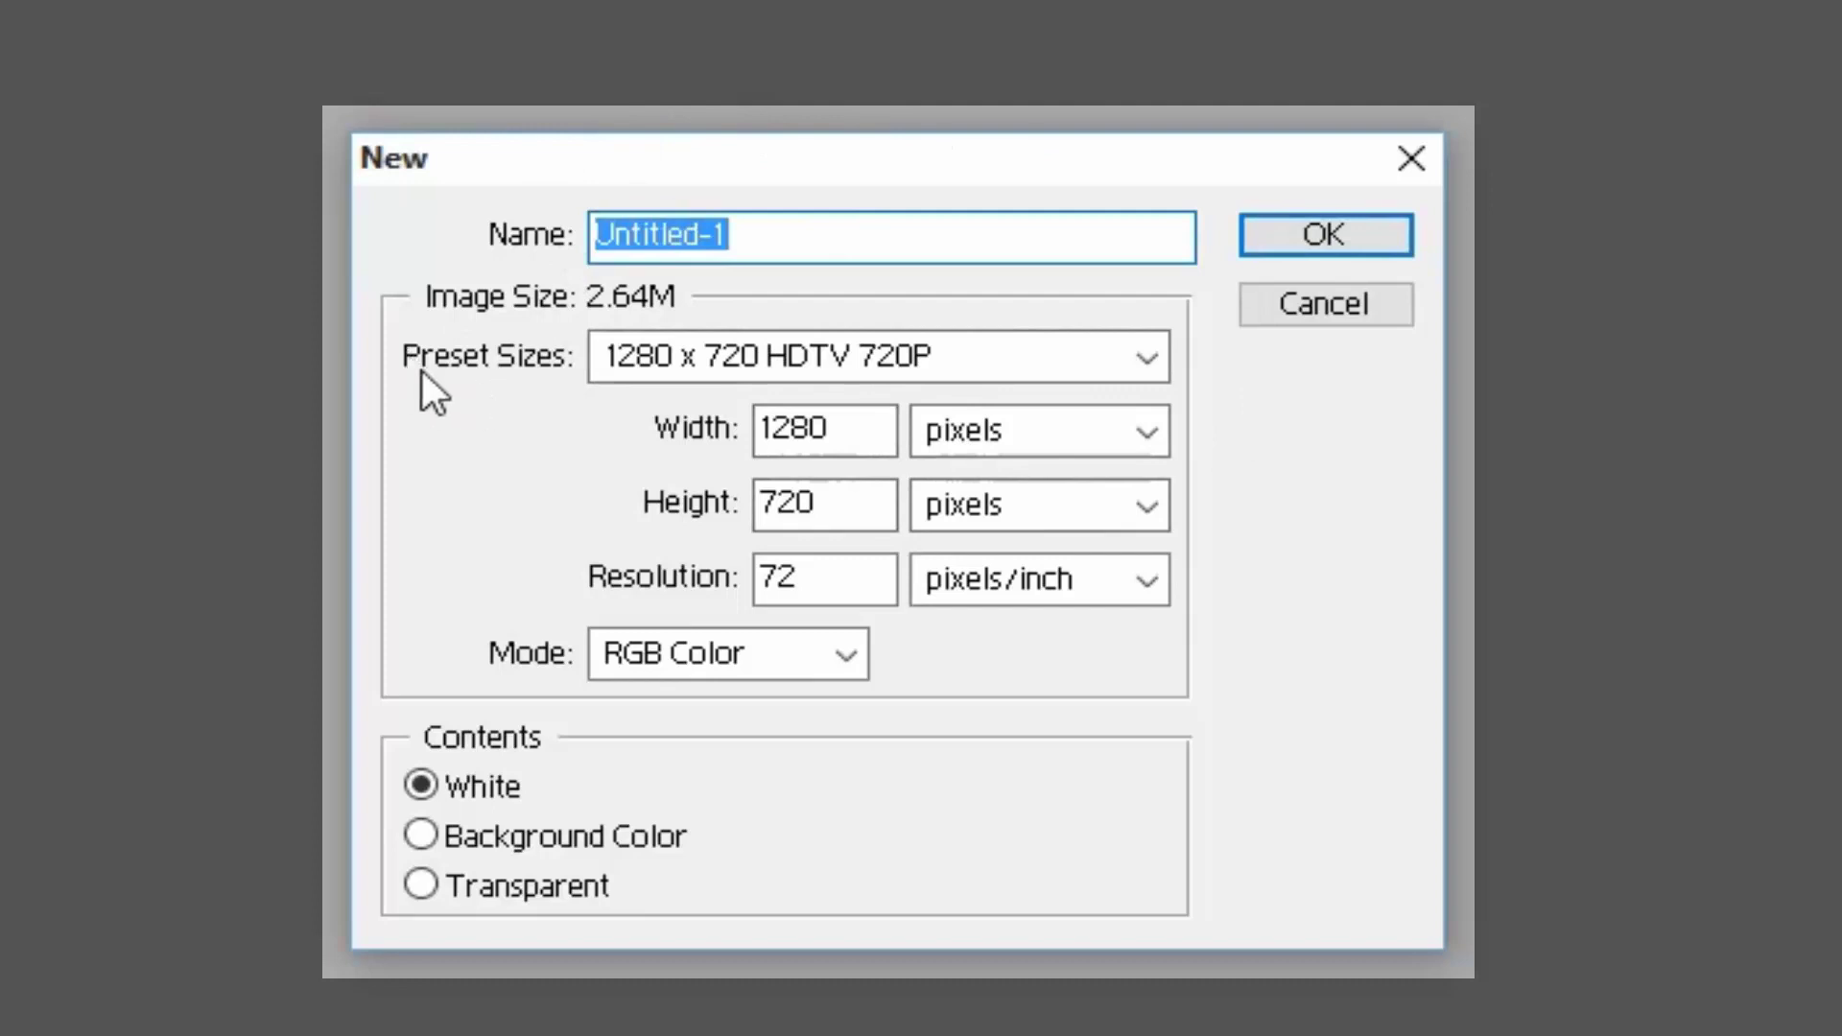
{"action": "left_click", "coordinate": [1022, 336]}
{"action": "scroll", "coordinate": [1089, 355], "scroll_direction": "down", "scroll_amount": 3}
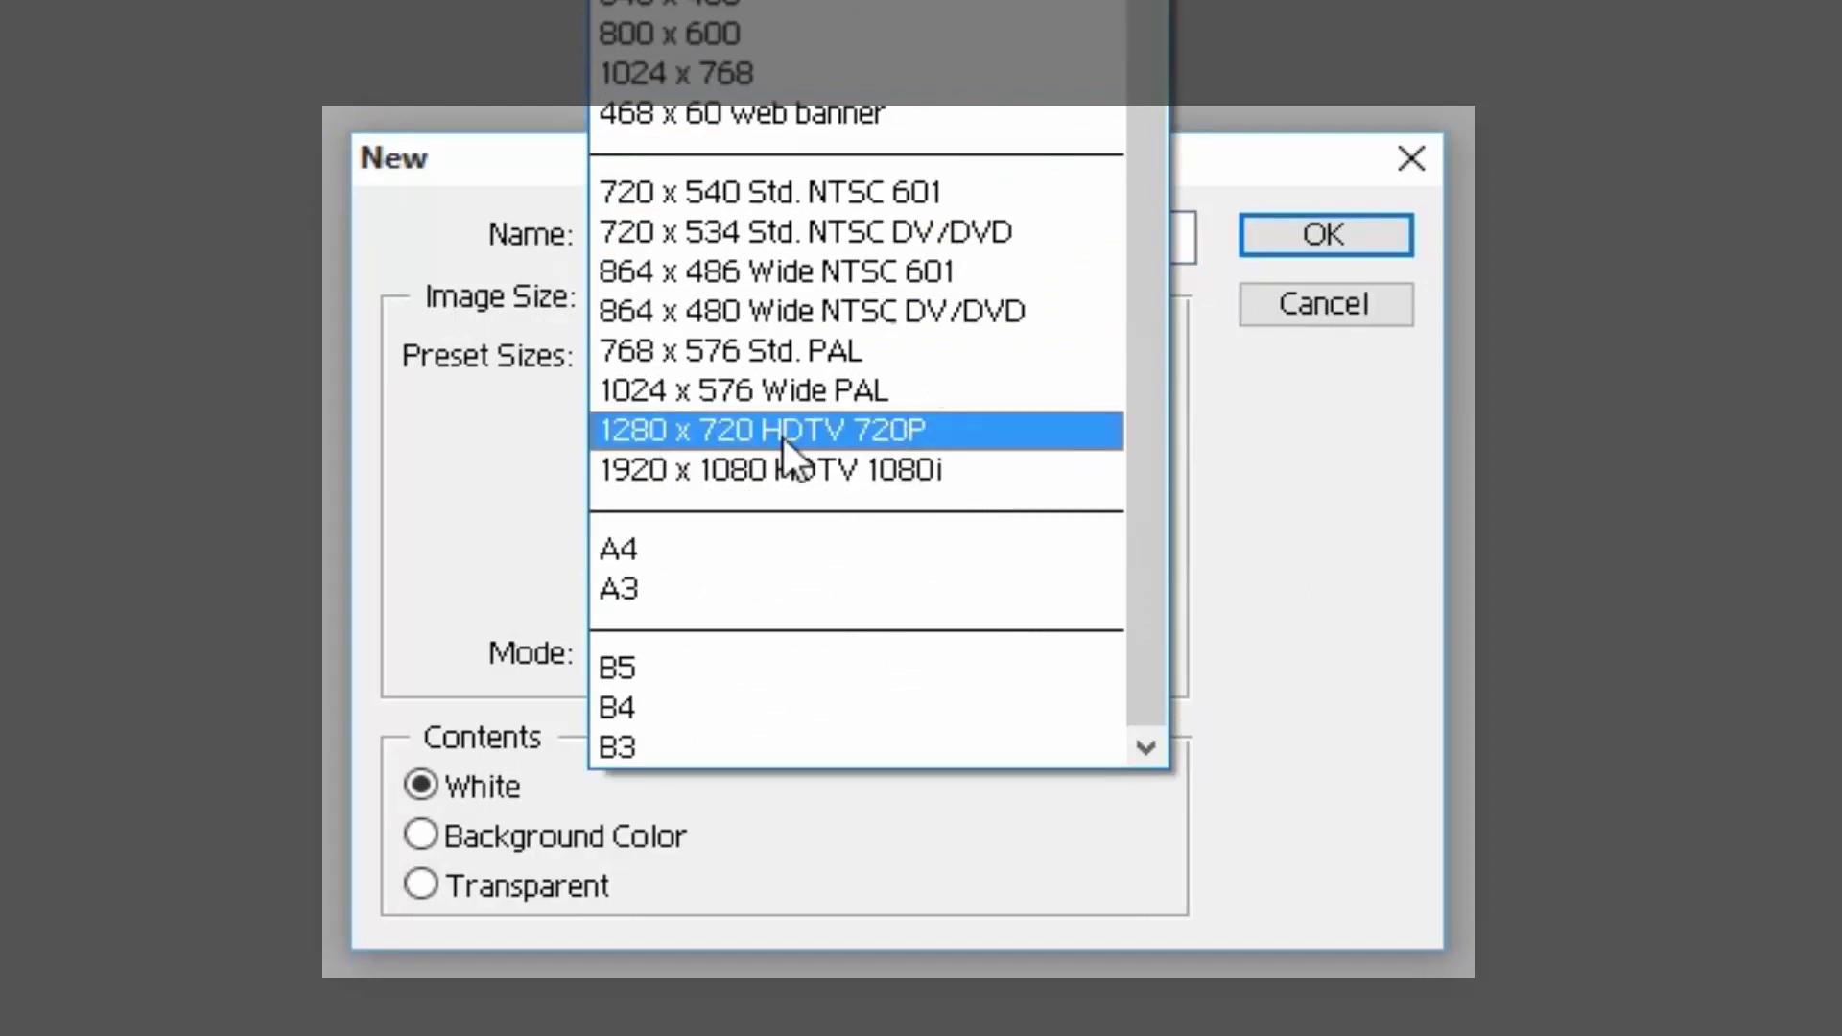
{"action": "left_click", "coordinate": [862, 430]}
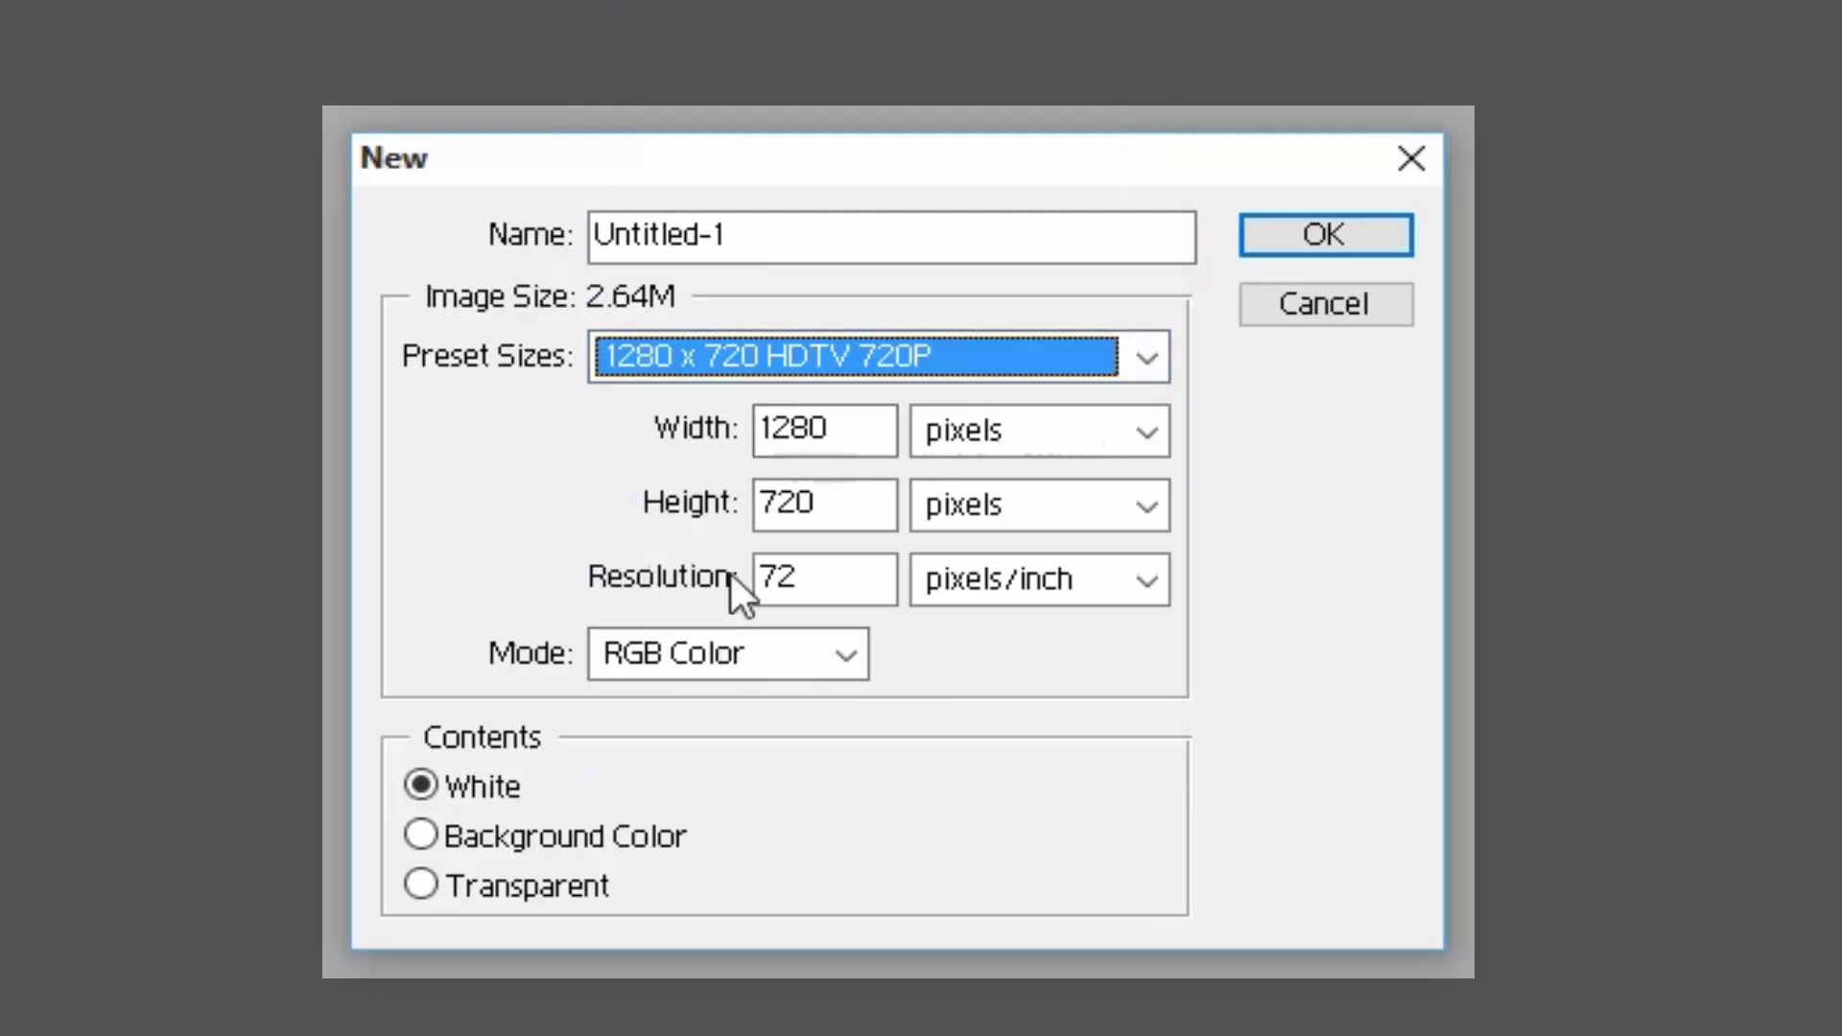
{"action": "left_click_drag", "start_coordinate": [851, 580], "coordinate": [651, 580]}
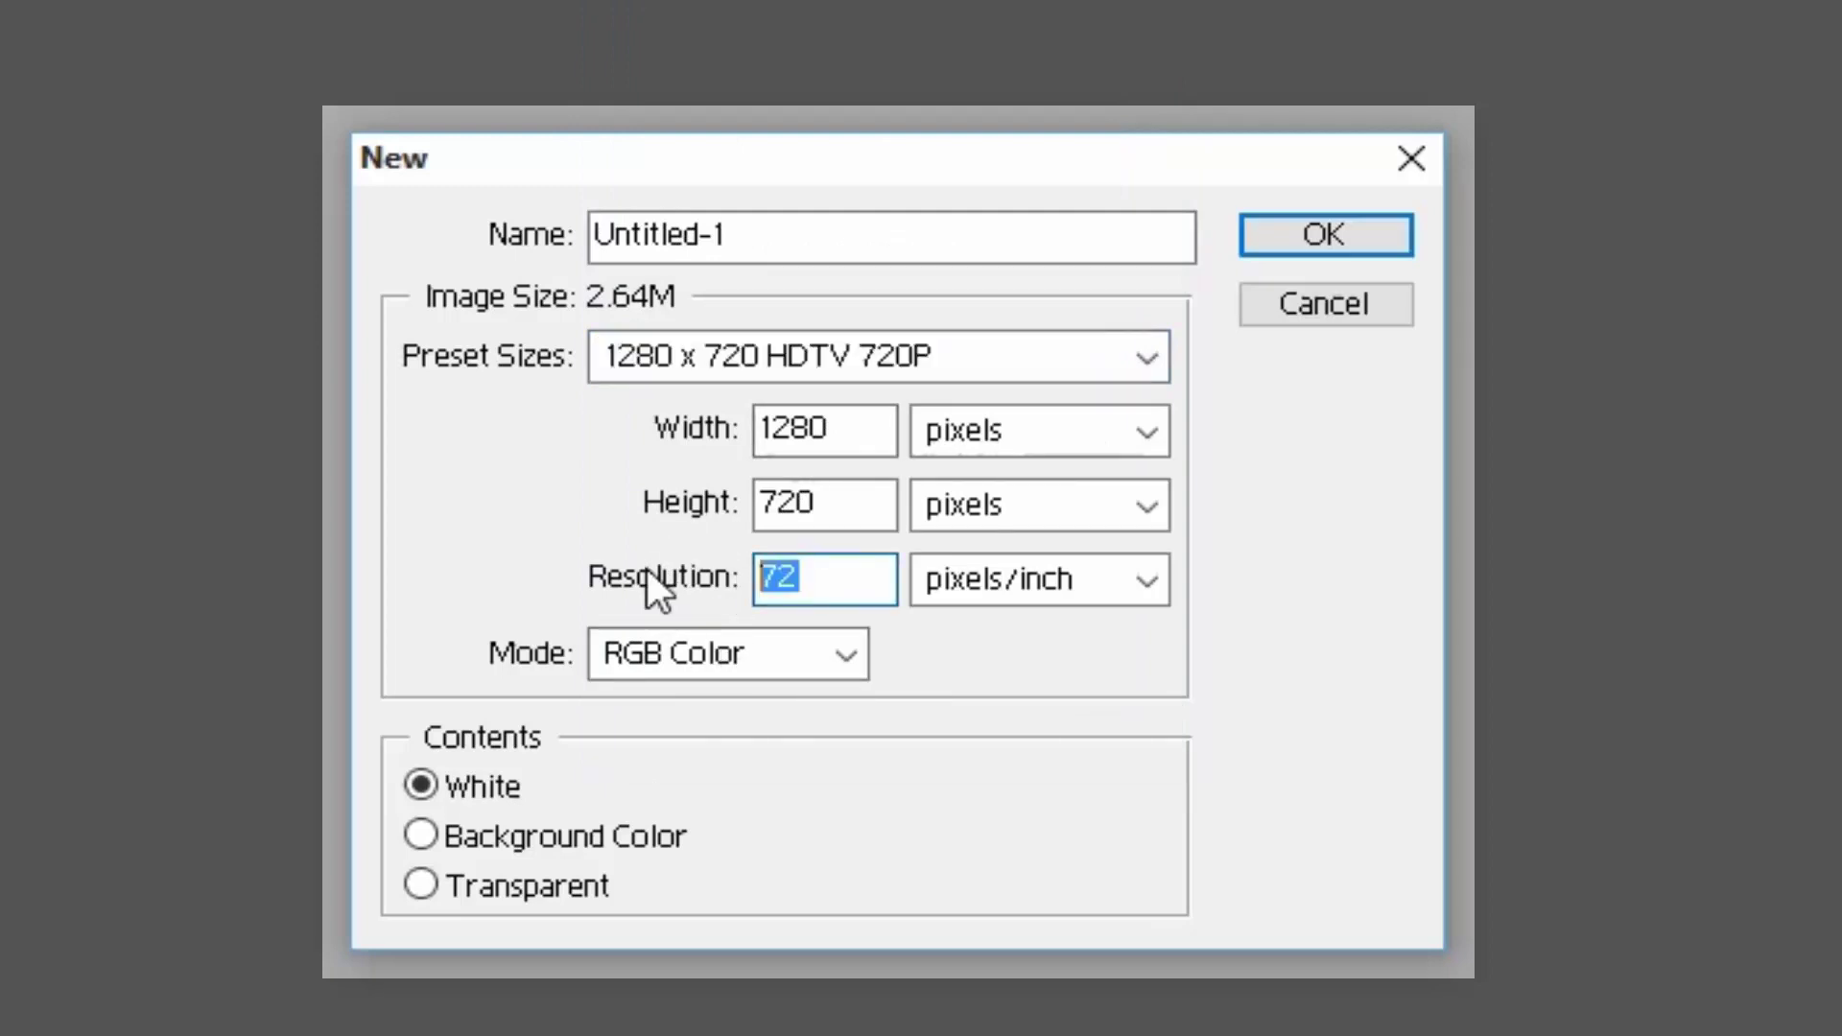
{"action": "type", "text": "72"}
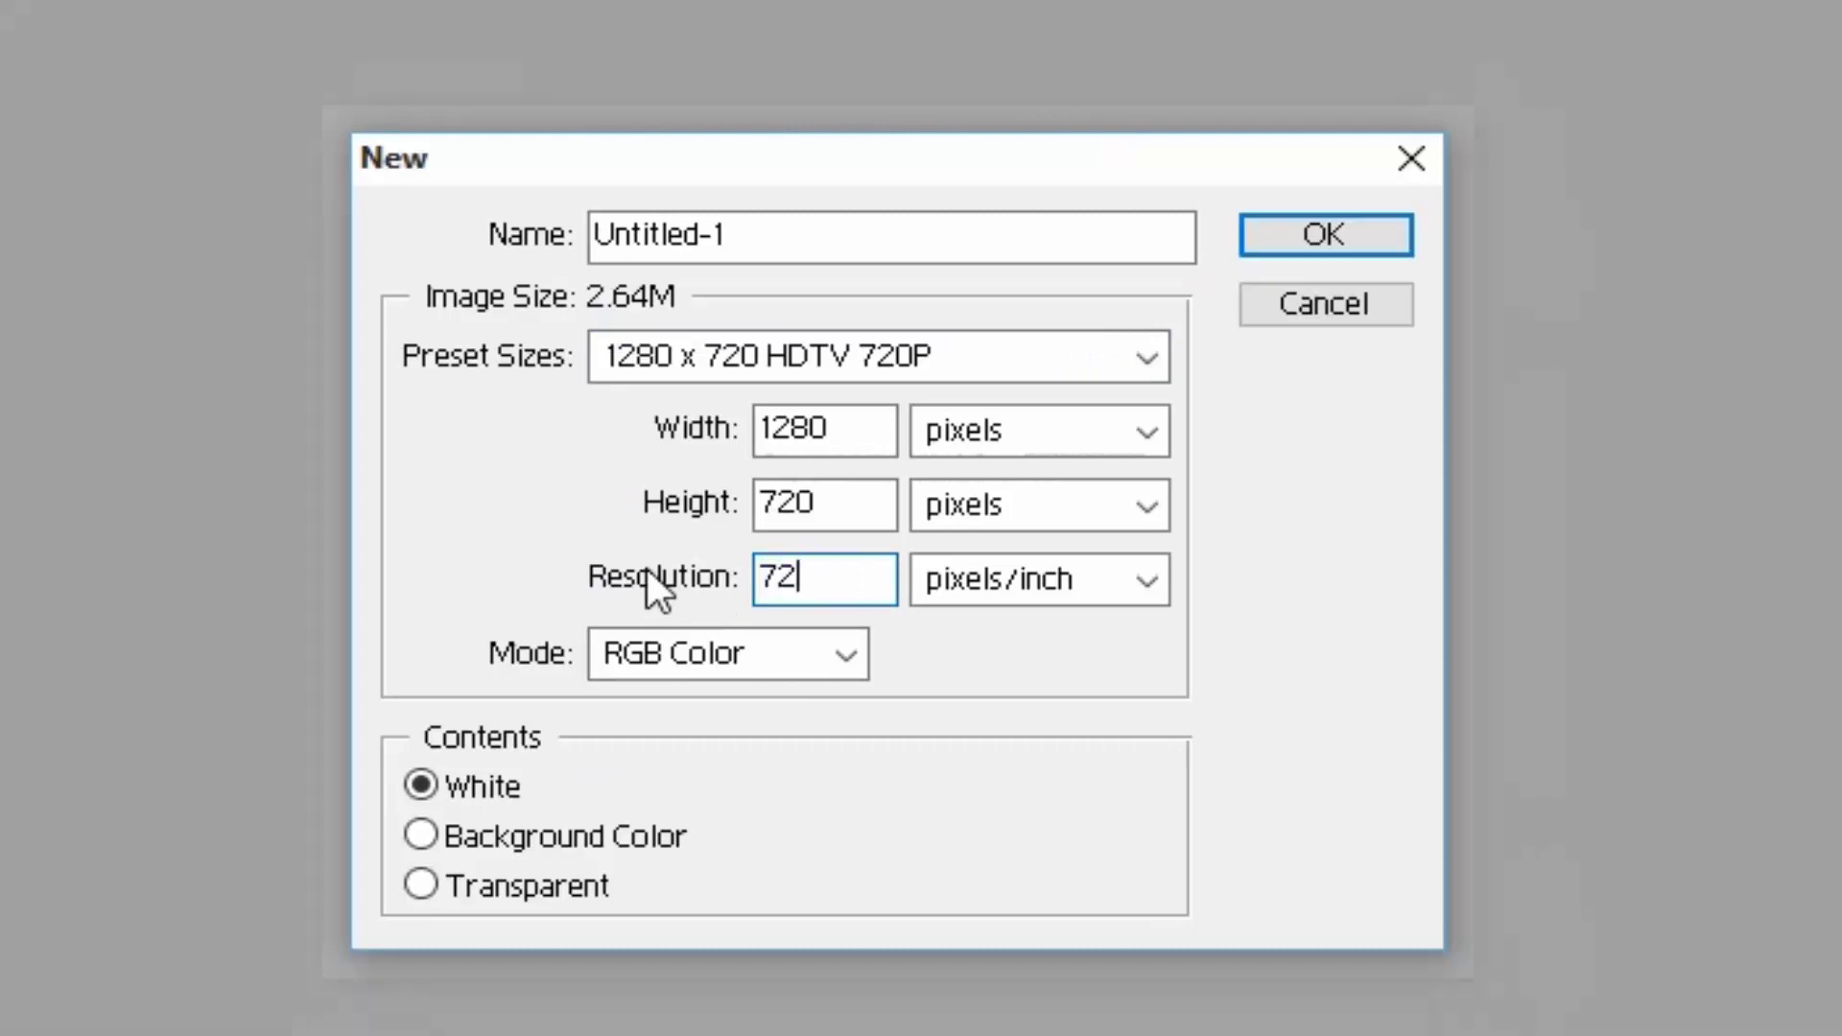
{"action": "left_click", "coordinate": [697, 662]}
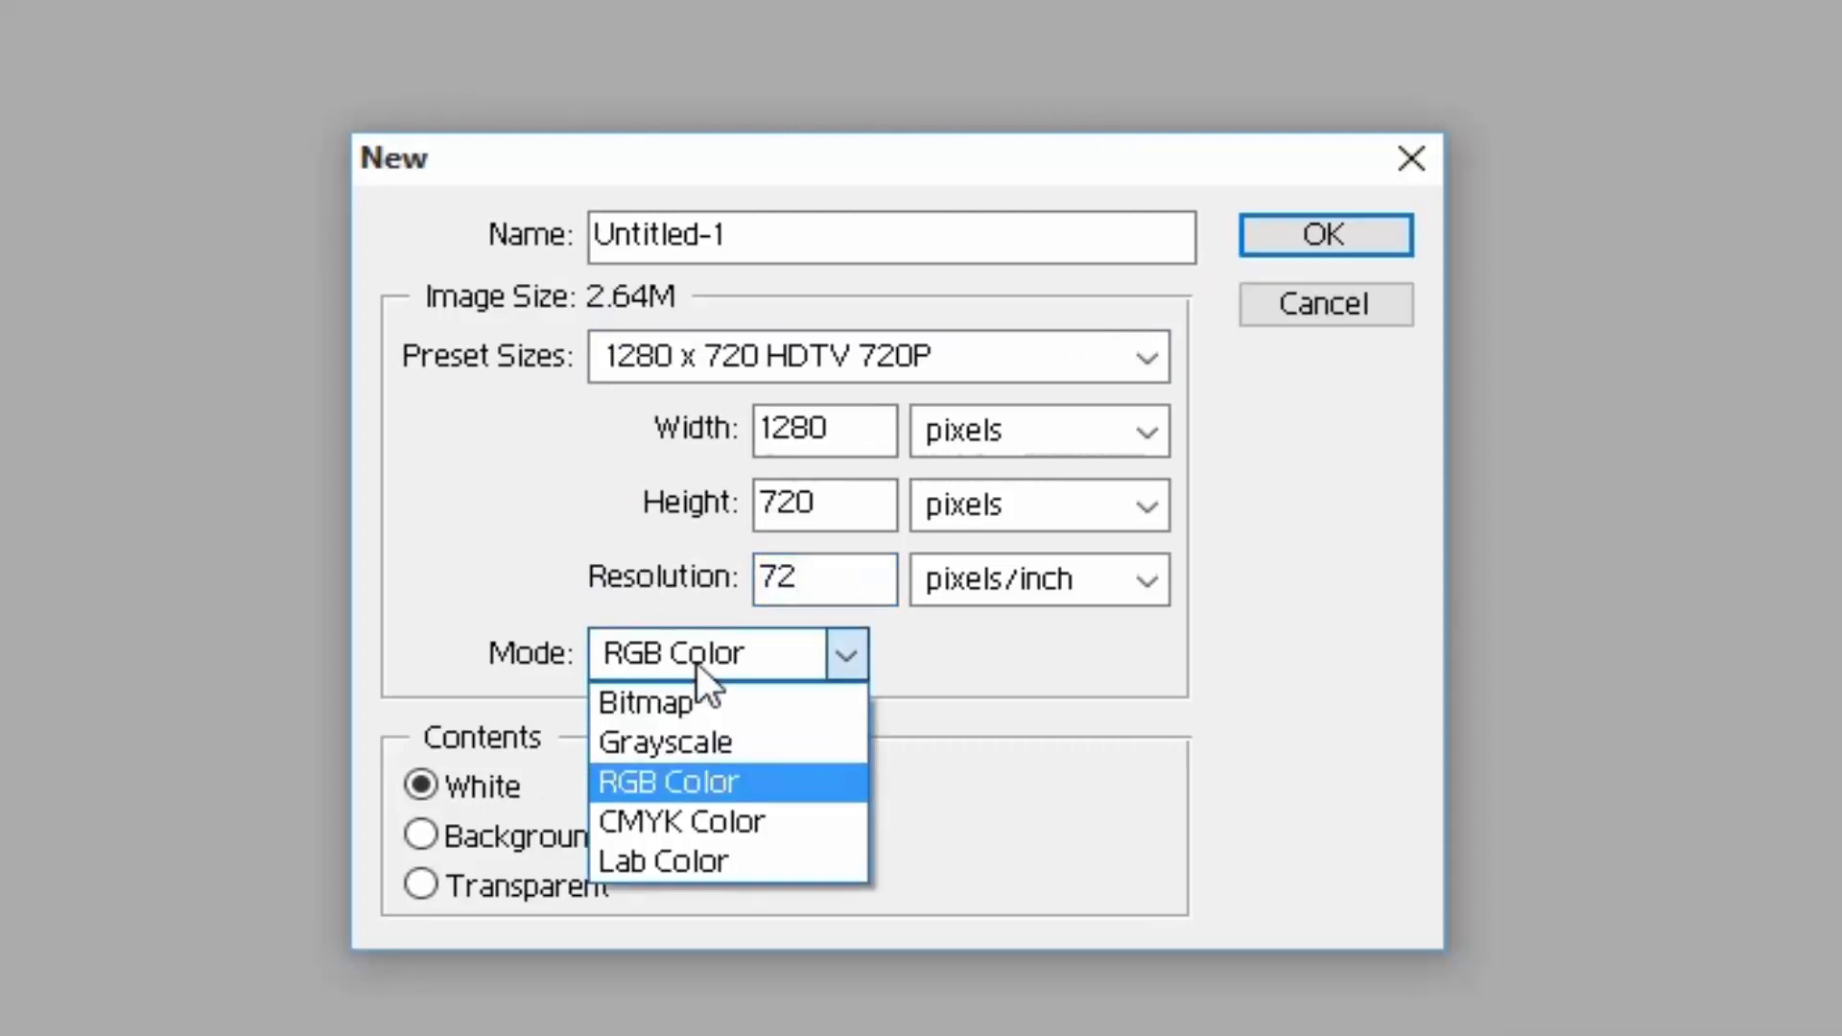
{"action": "left_click", "coordinate": [676, 767]}
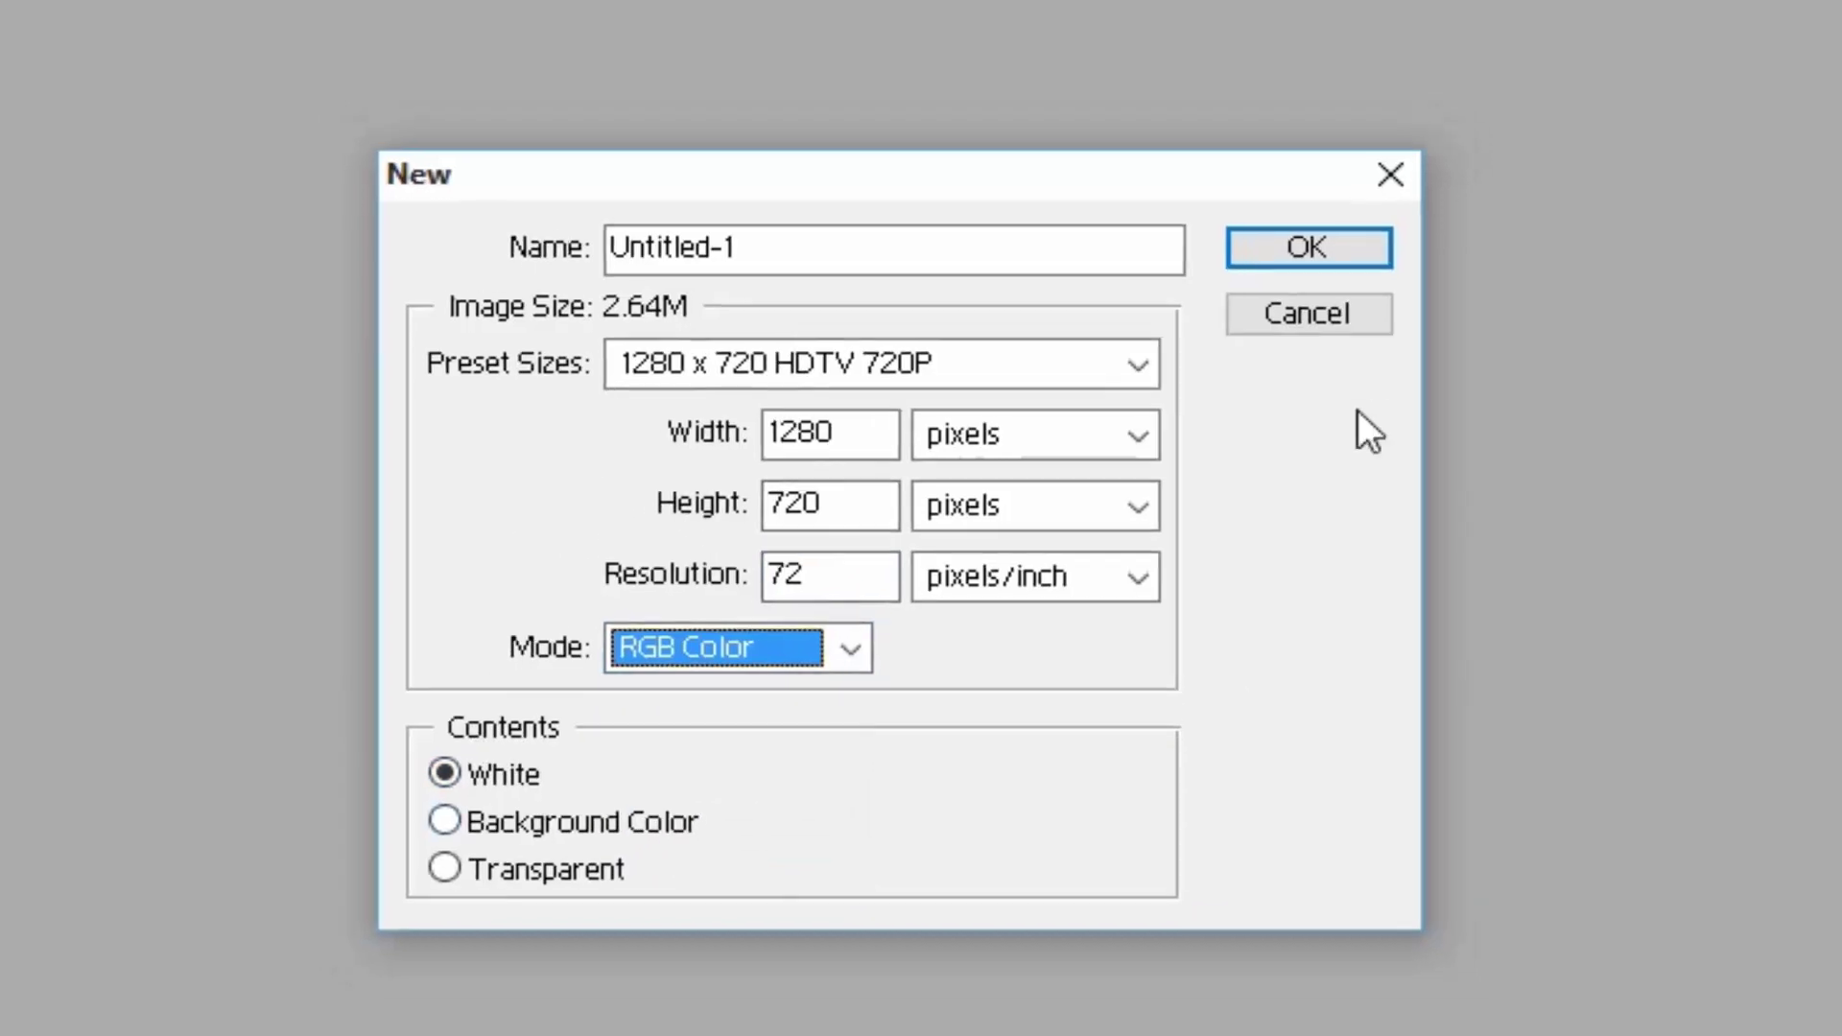
{"action": "left_click", "coordinate": [1190, 354]}
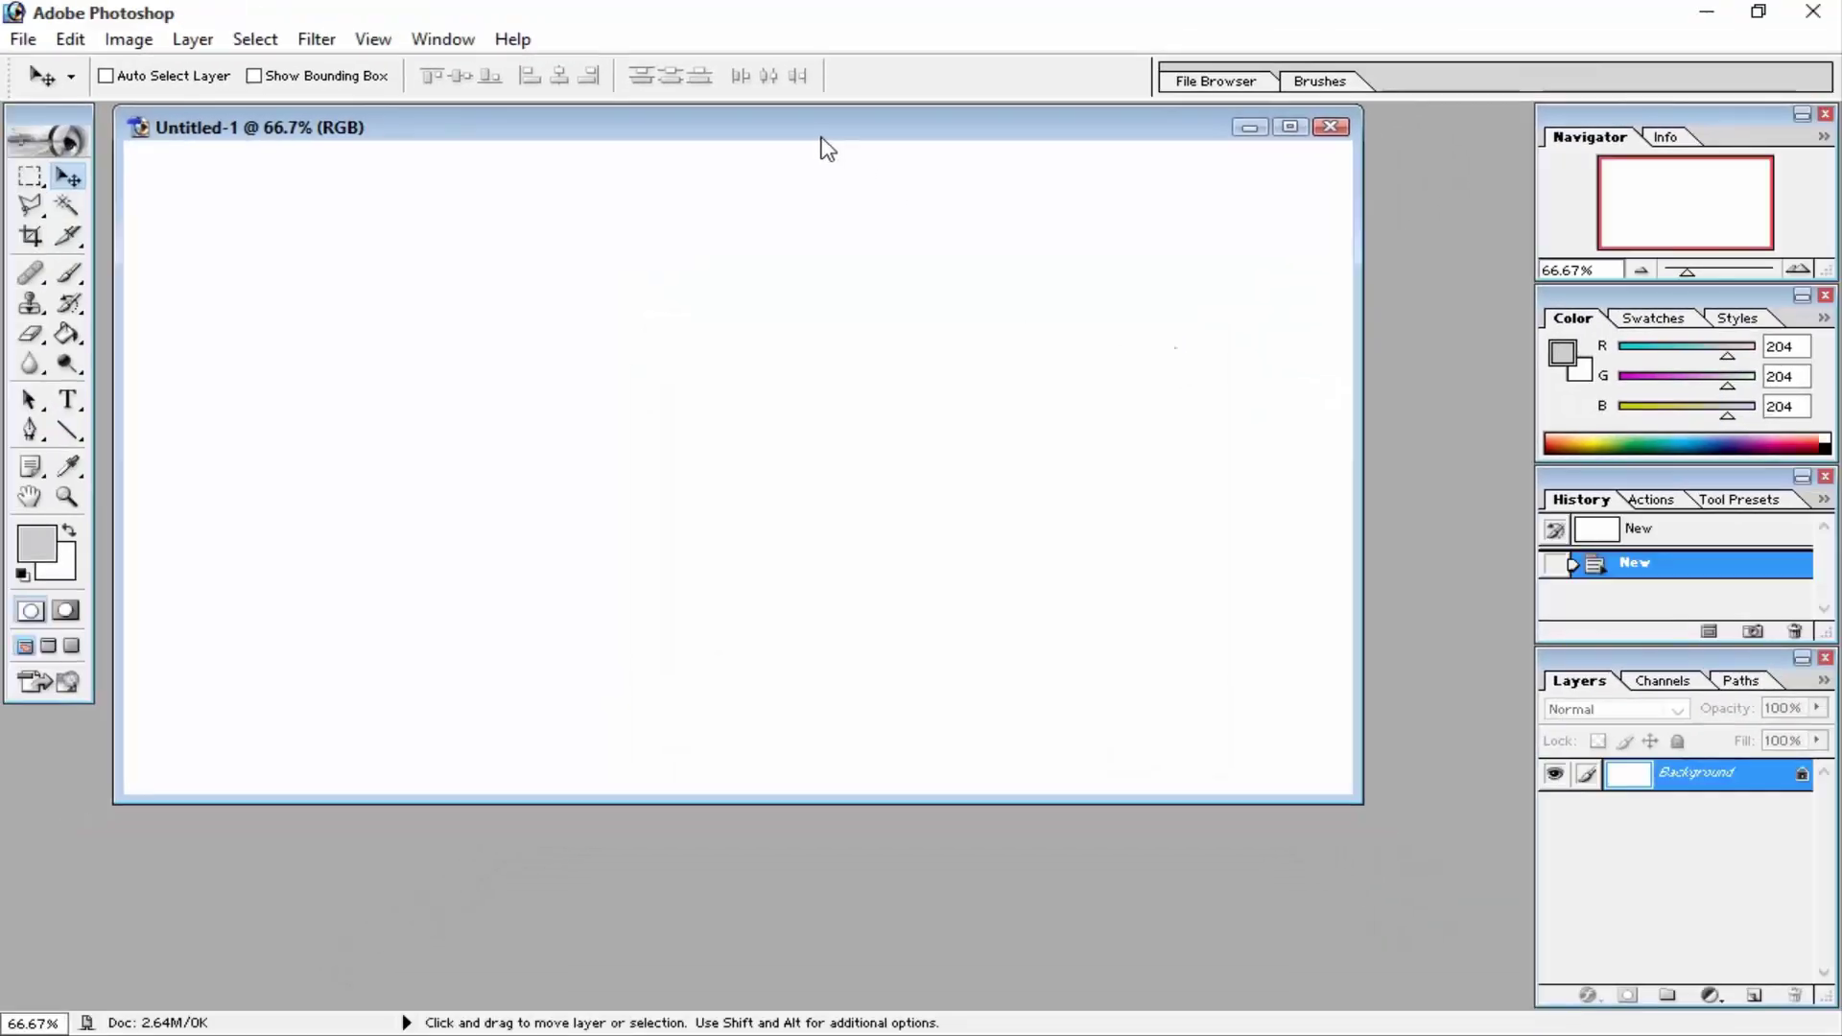
{"action": "left_click_drag", "start_coordinate": [821, 139], "coordinate": [825, 142]}
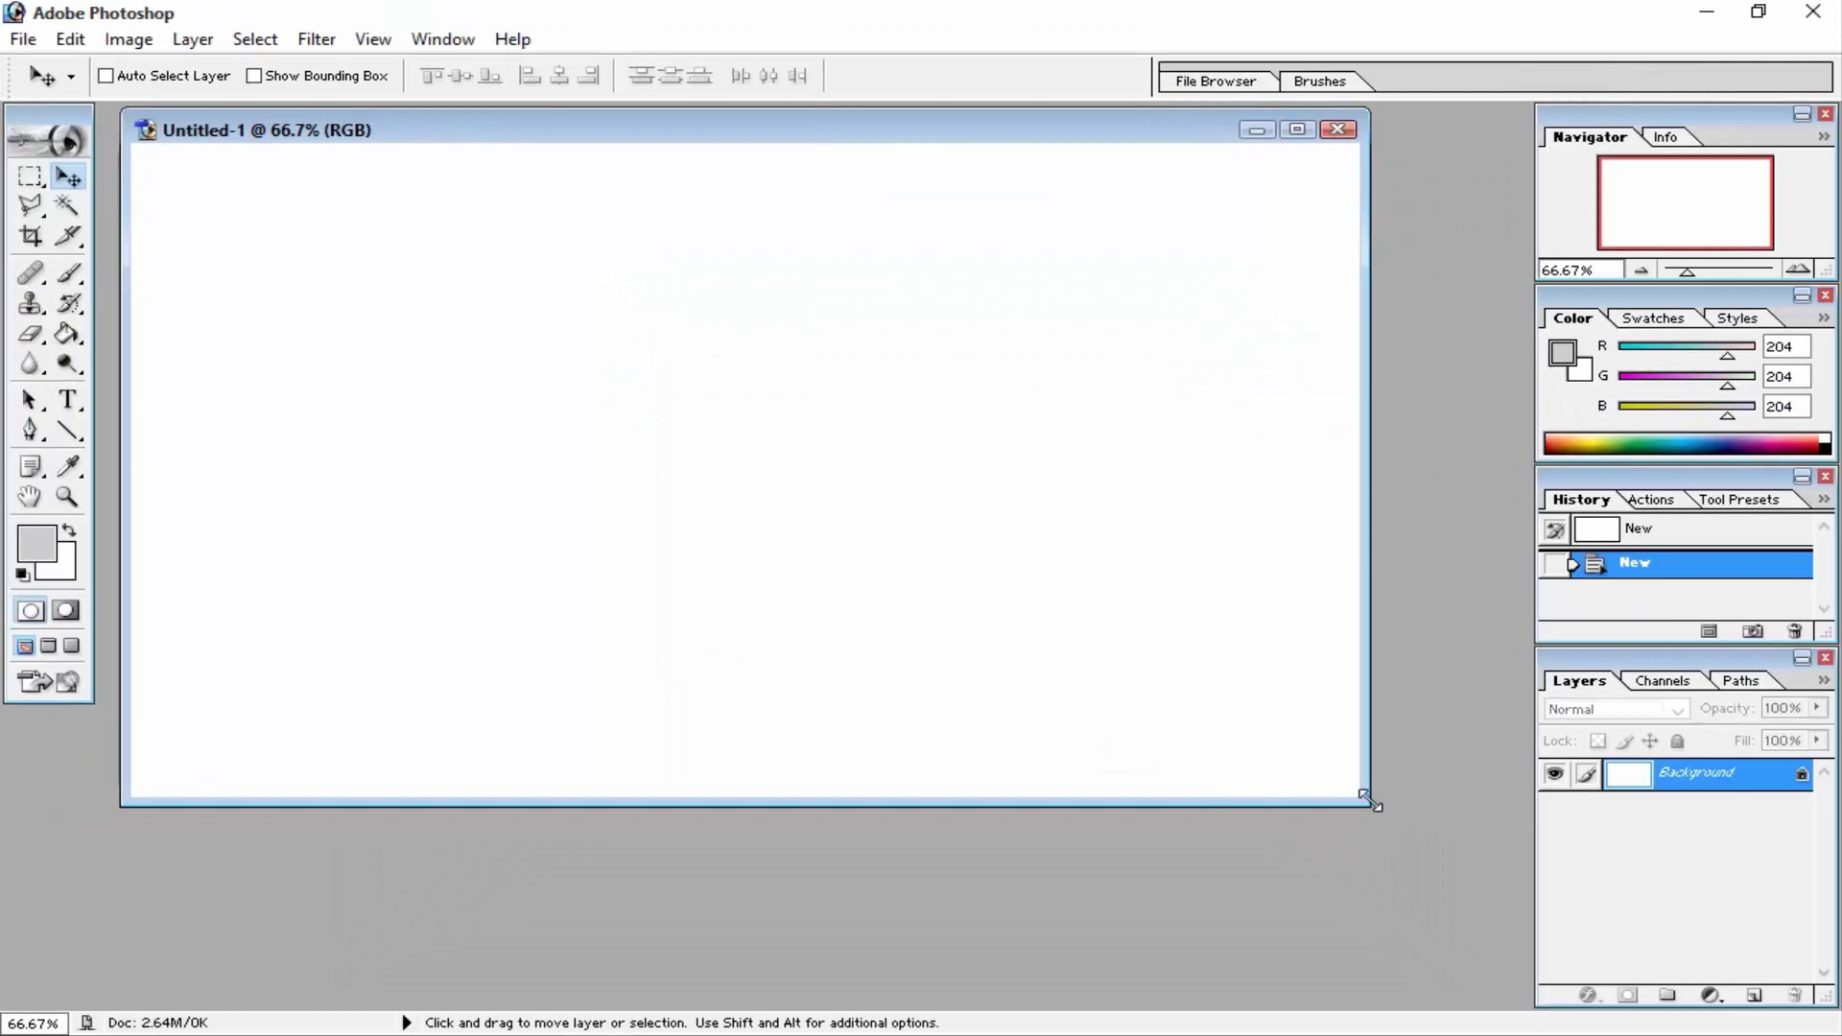
{"action": "left_click_drag", "start_coordinate": [1366, 796], "coordinate": [1401, 825]}
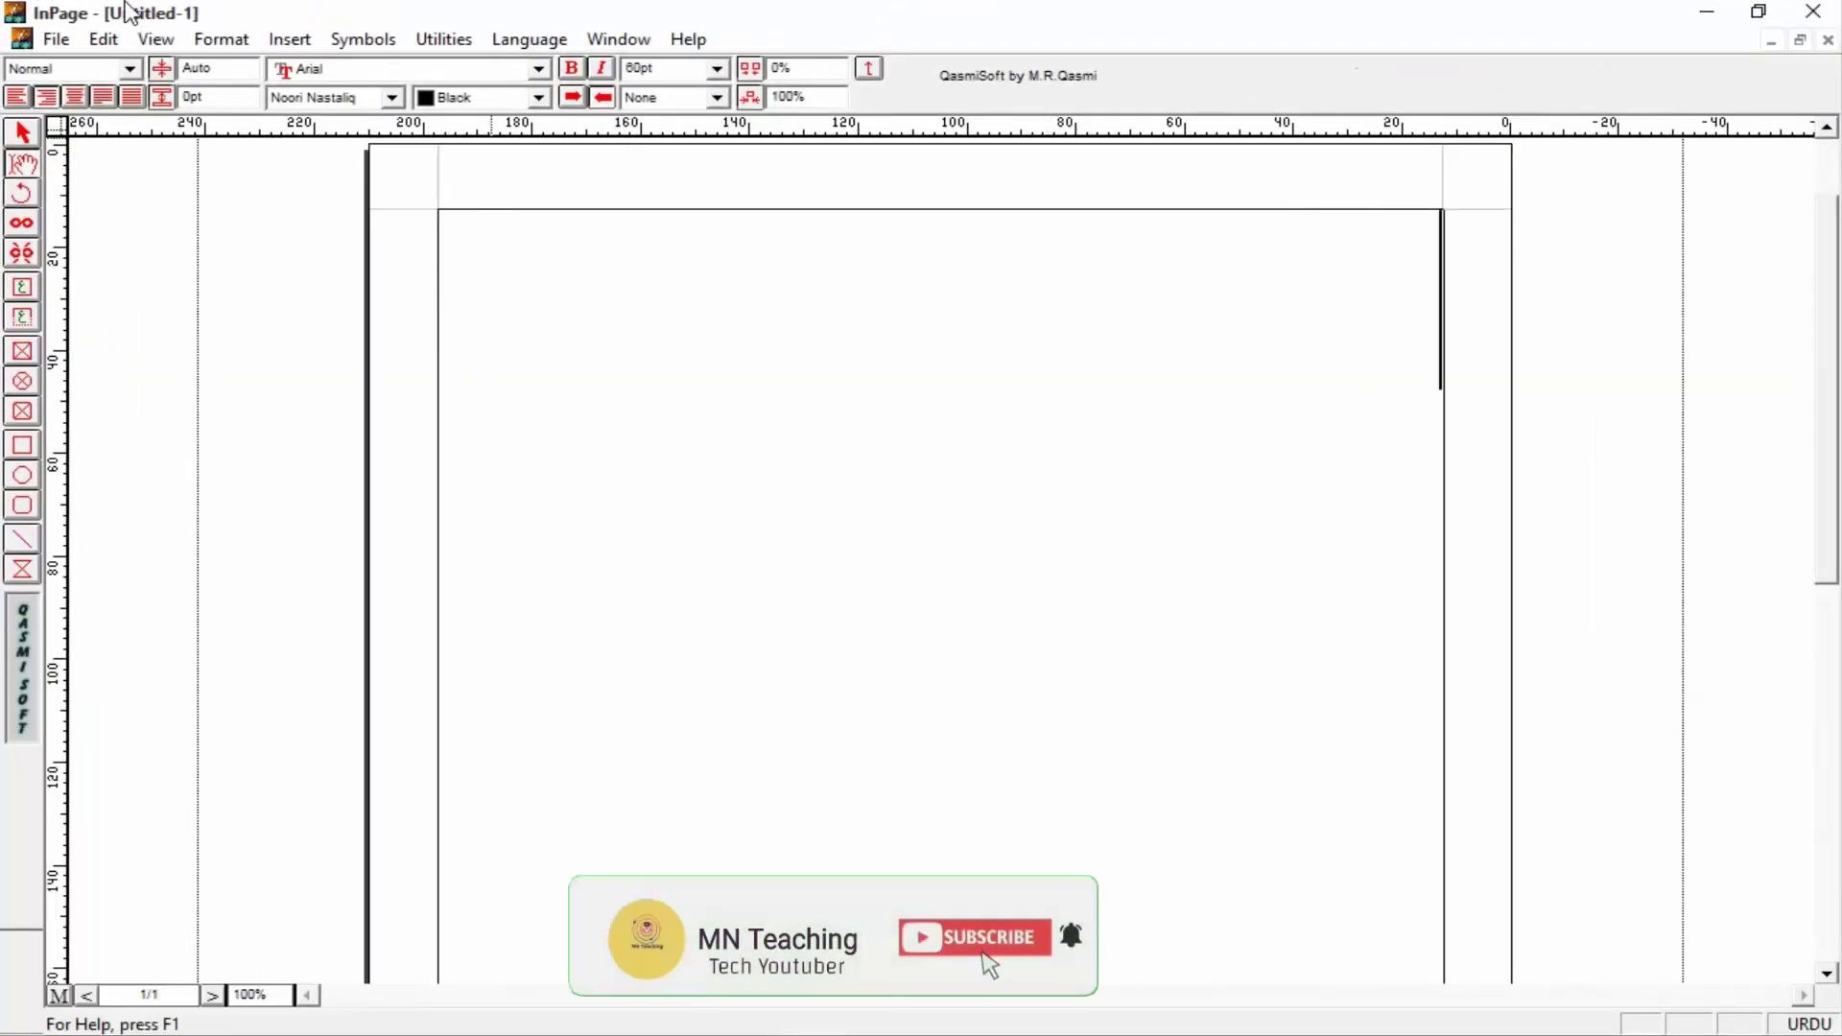
- Click into the InPage page and paste the Urdu title line
{"action": "left_click", "coordinate": [18, 13]}
{"action": "left_click", "coordinate": [226, 13]}
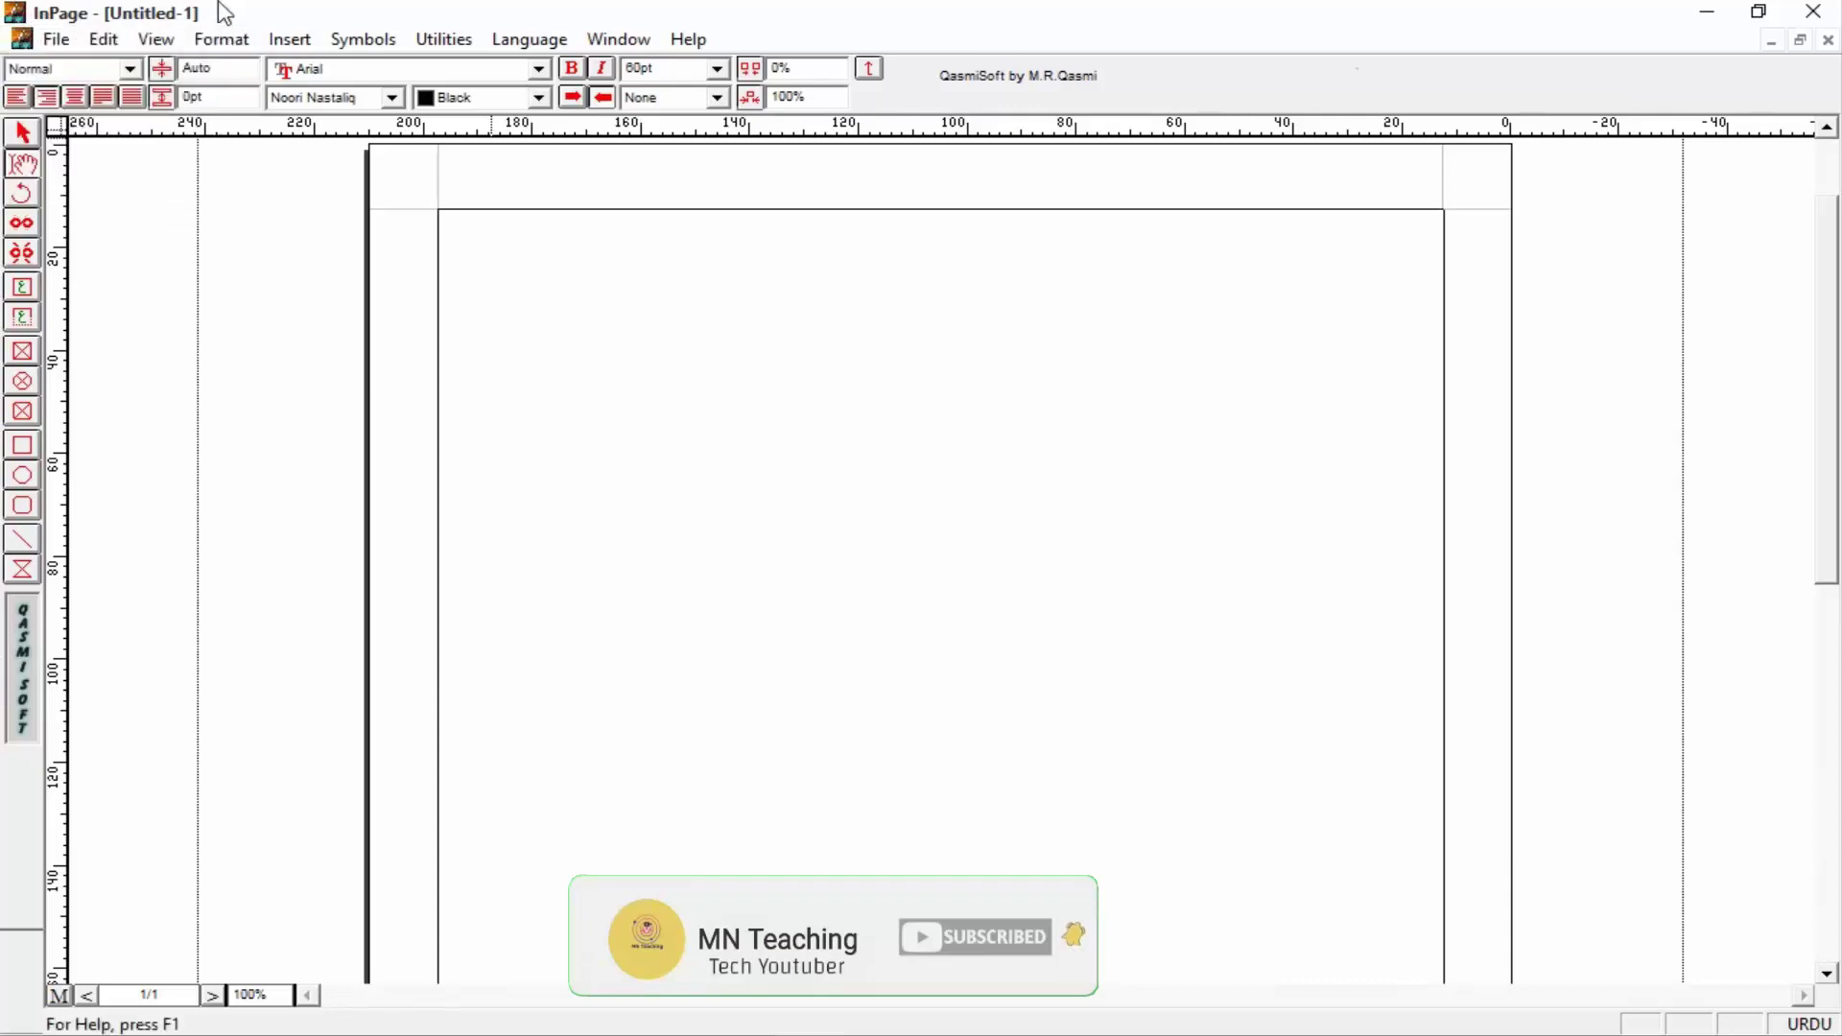
{"action": "left_click", "coordinate": [21, 38]}
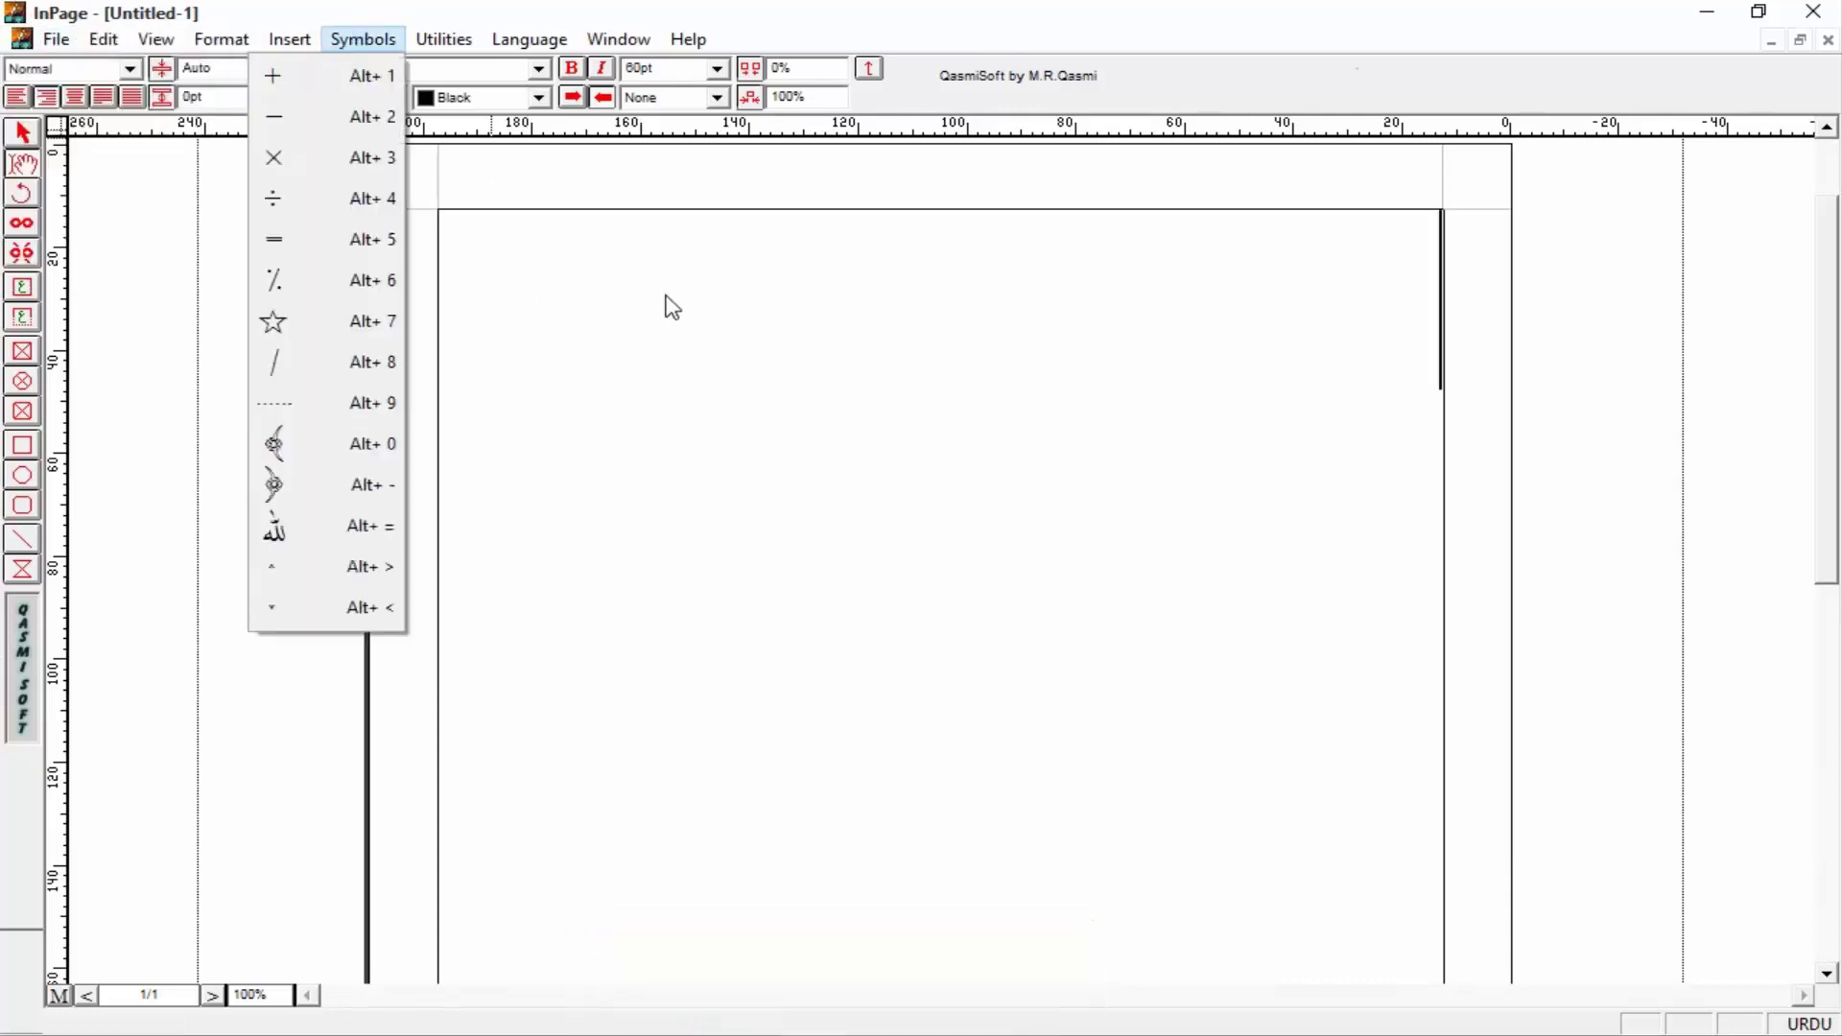
{"action": "left_click", "coordinate": [710, 307]}
{"action": "right_click", "coordinate": [1313, 396]}
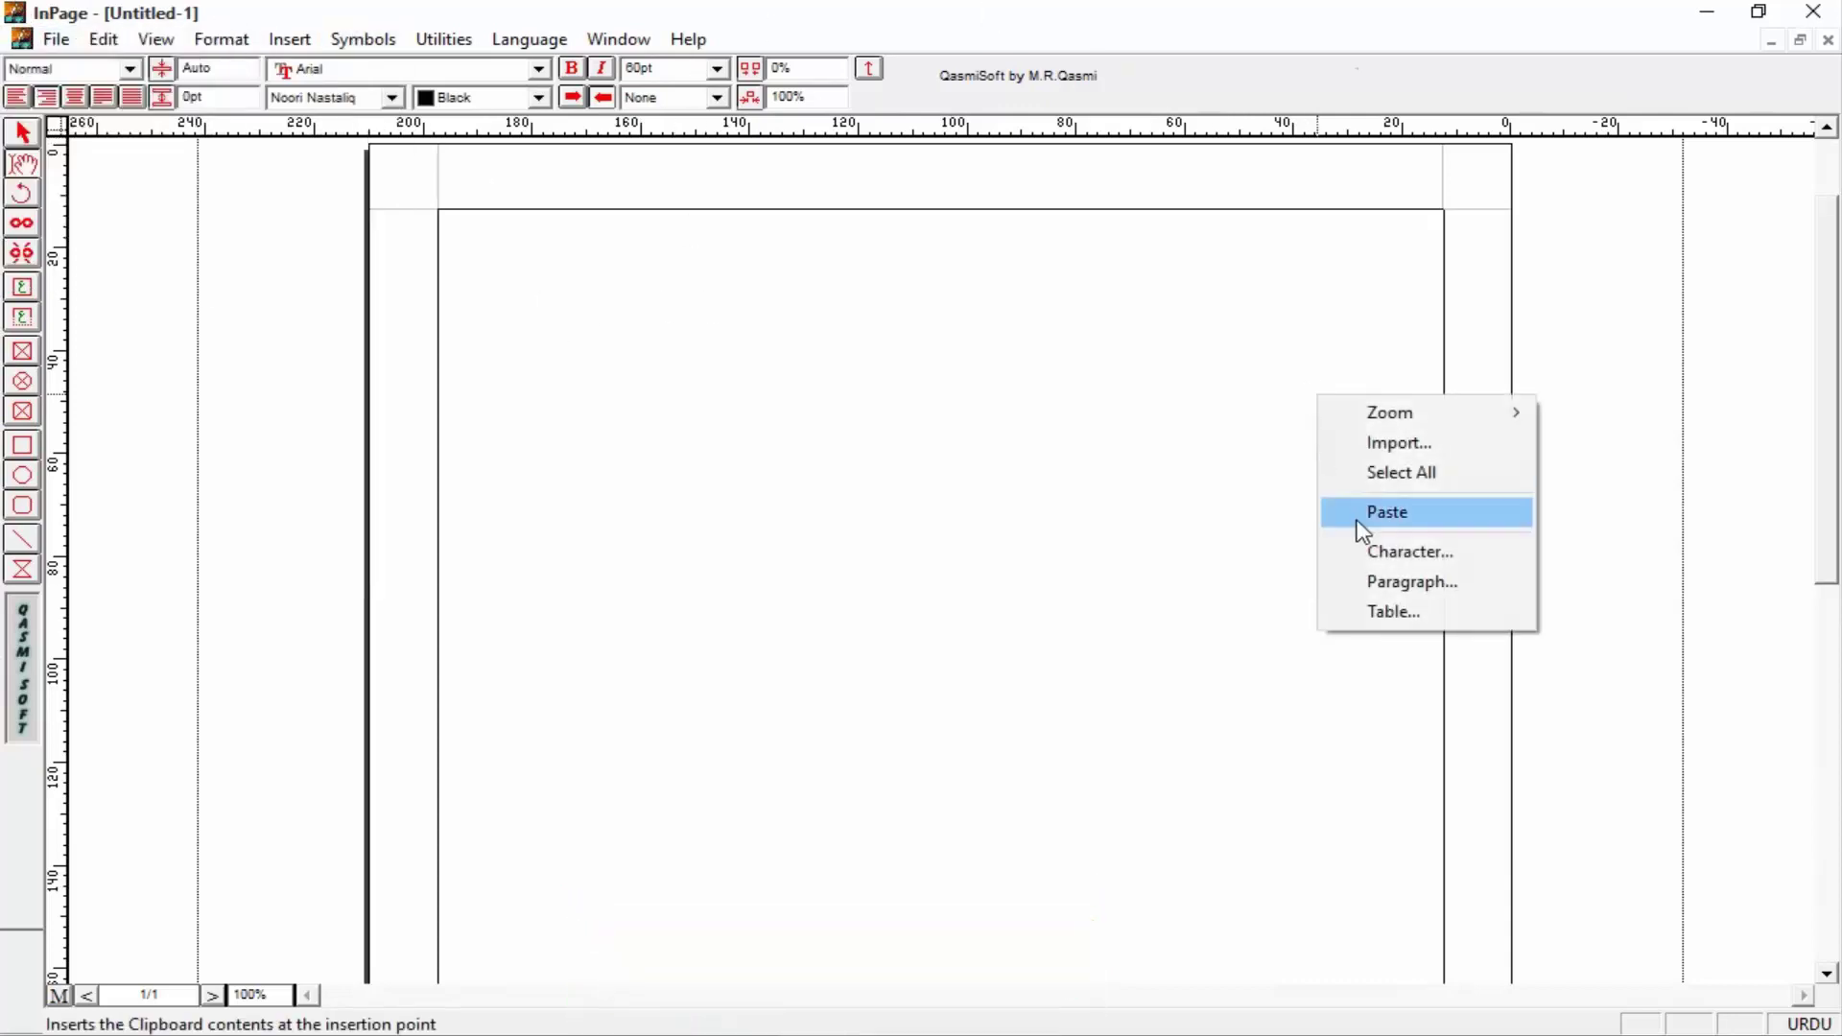
{"action": "left_click", "coordinate": [1382, 512]}
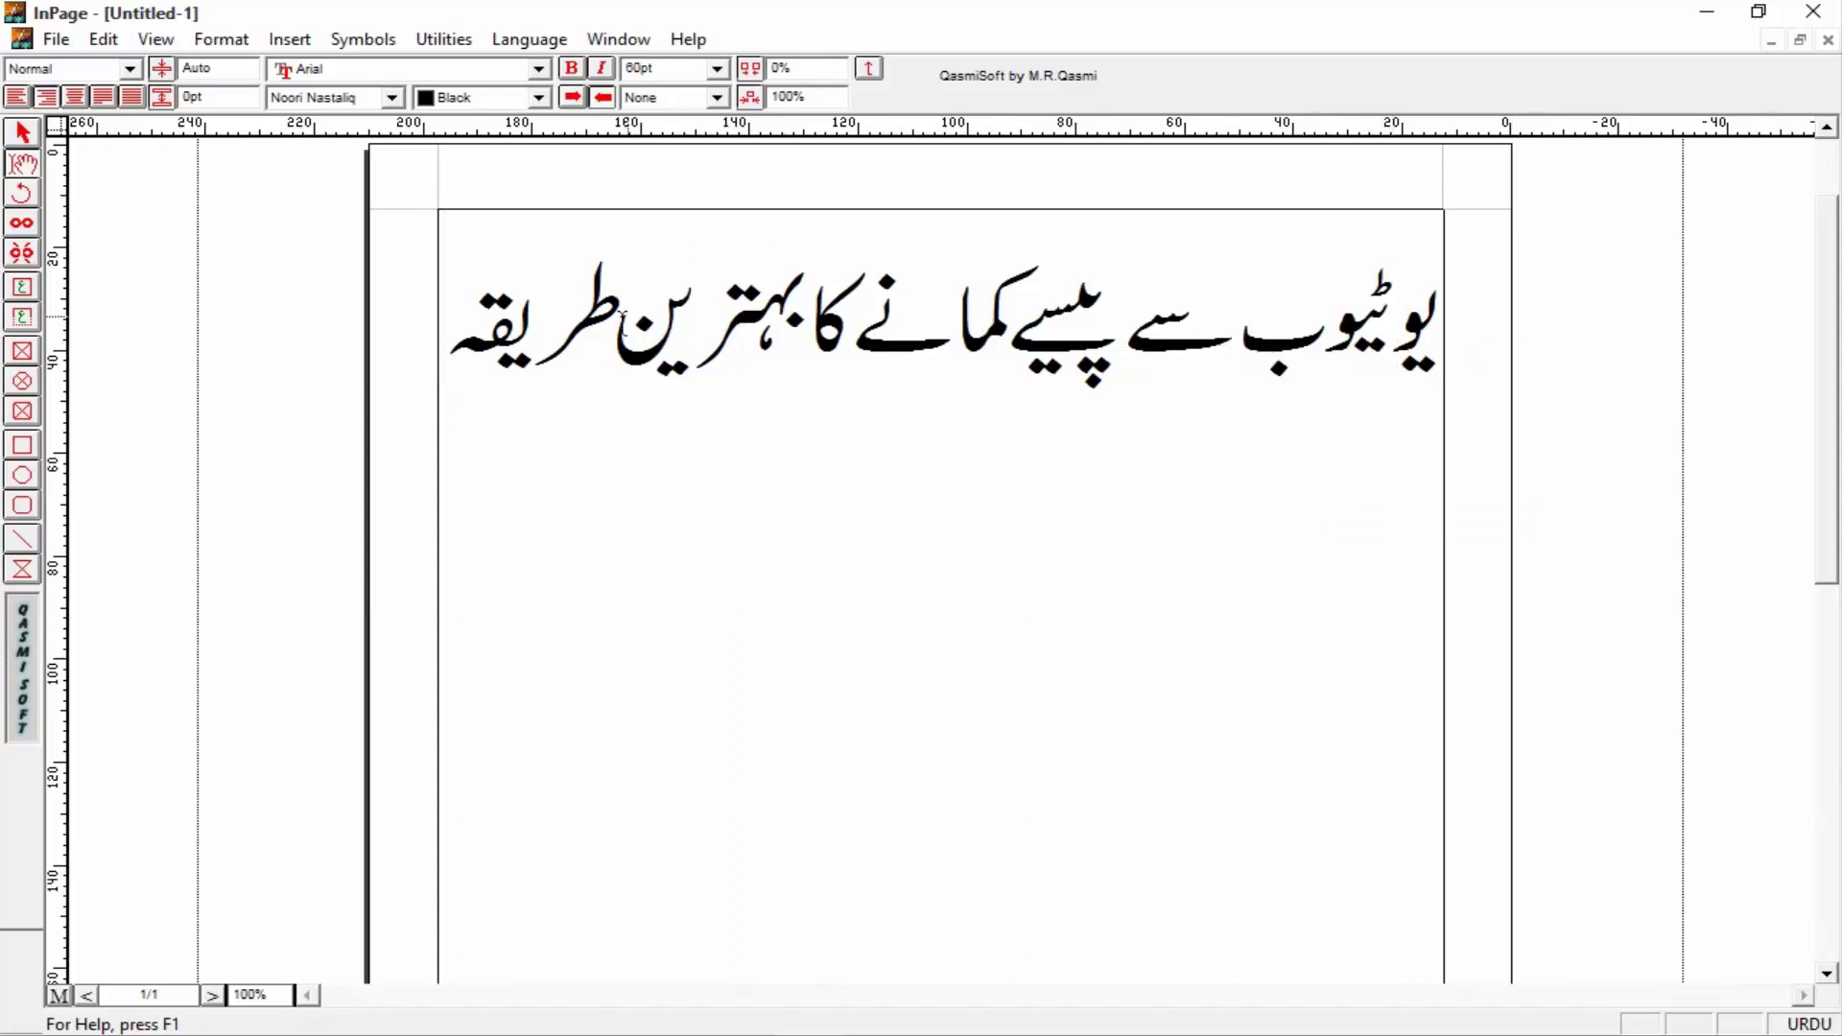
- Select the pasted title, confirm its Noori Nastaliq font, then deselect it
{"action": "key", "text": "ctrl+a"}
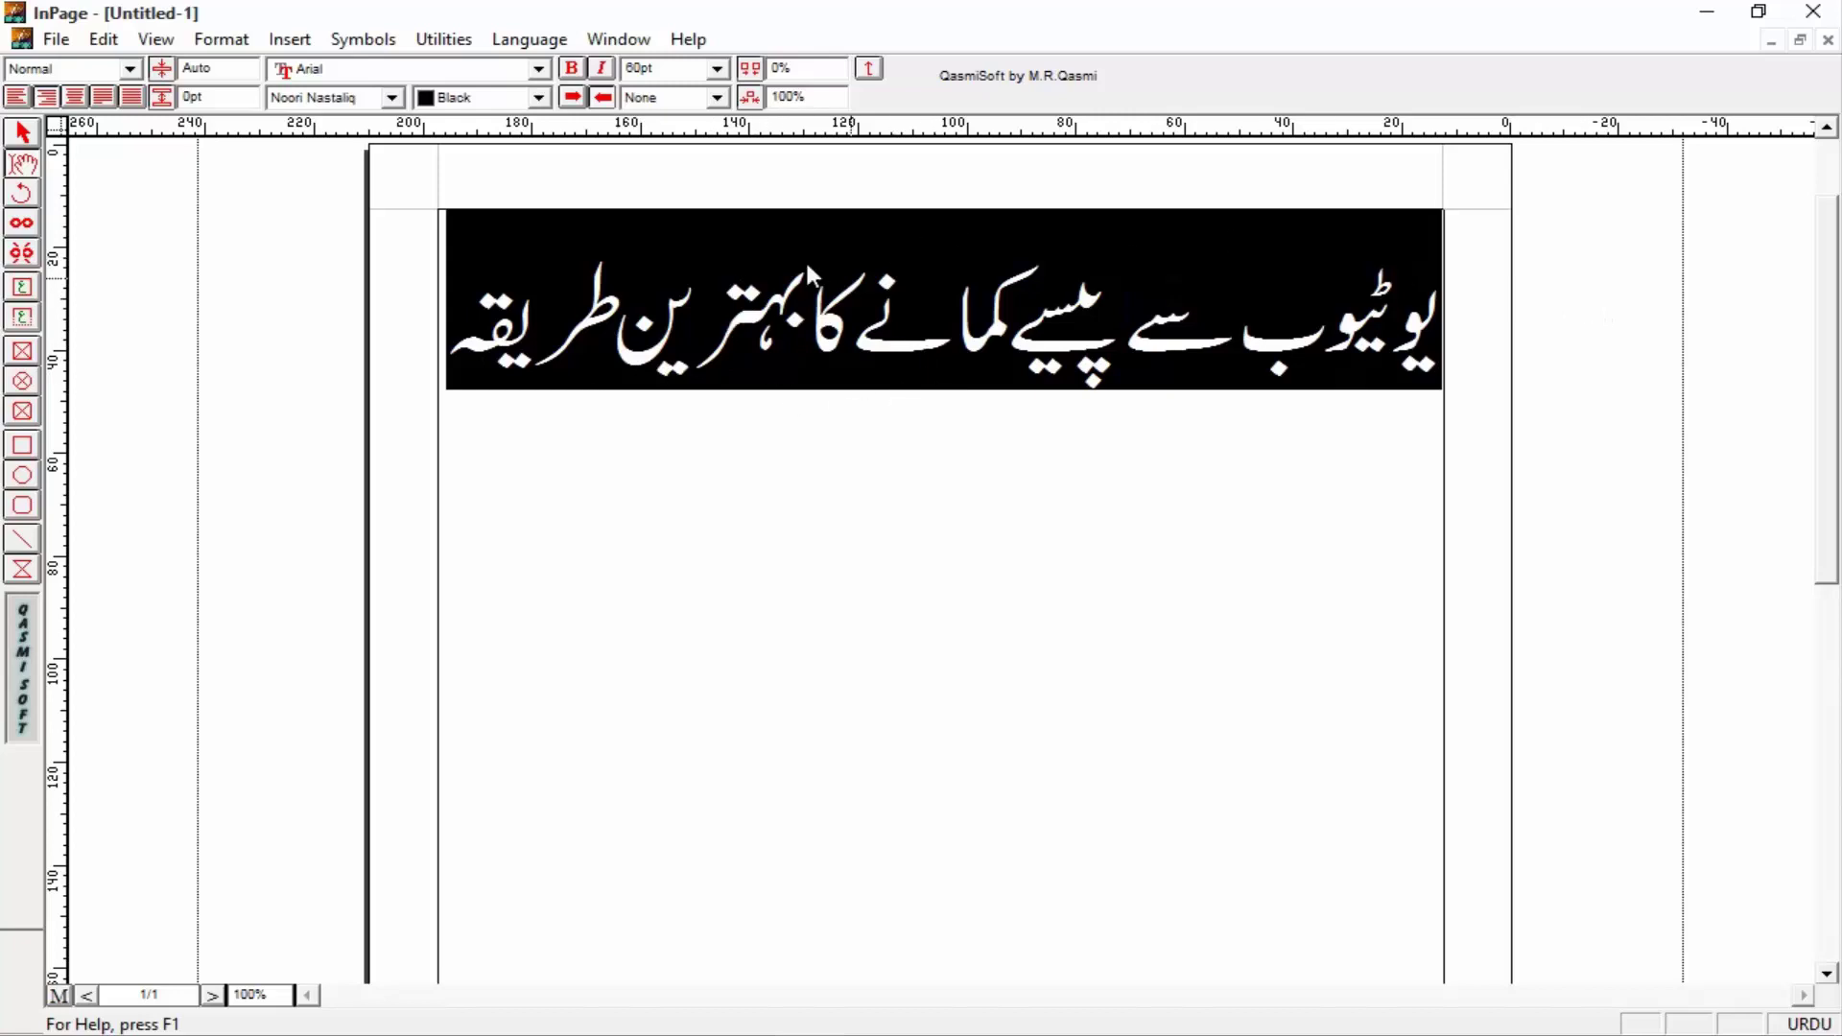
{"action": "left_click", "coordinate": [392, 97]}
{"action": "left_click", "coordinate": [377, 131]}
{"action": "left_click", "coordinate": [453, 337]}
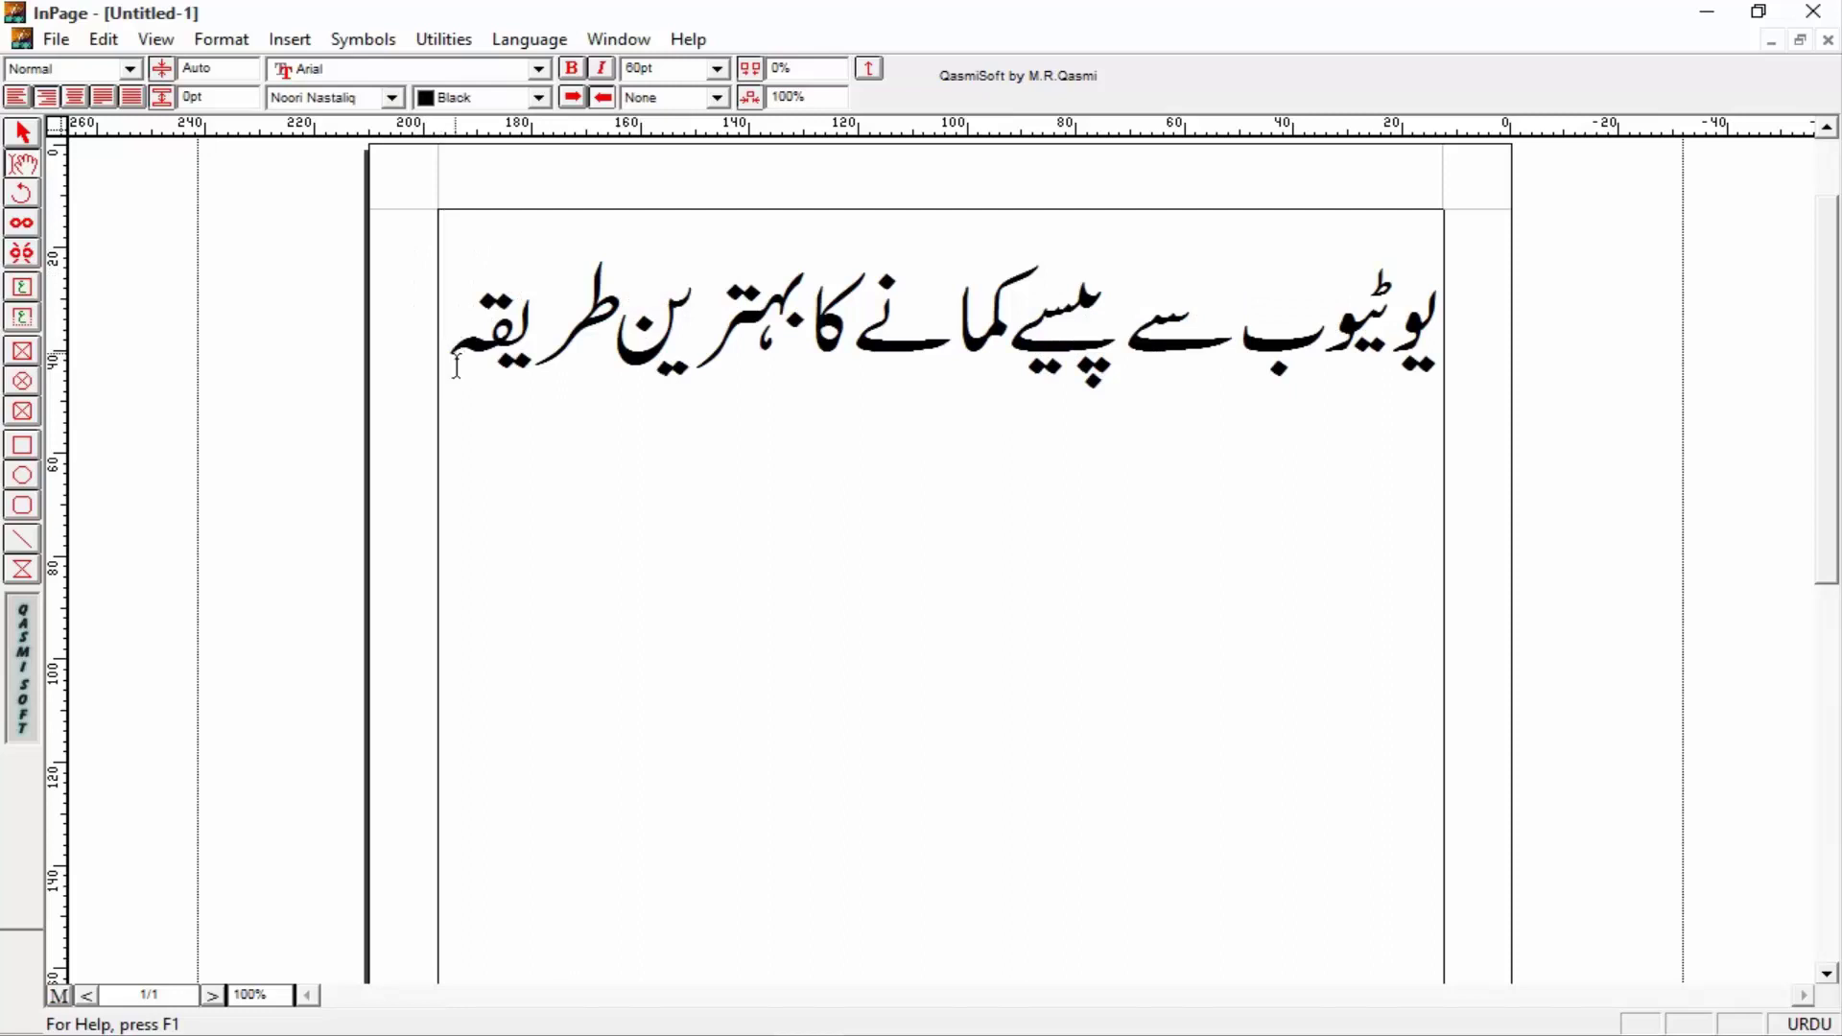
- Start exporting all pages from InPage with the Desktop as the save location
{"action": "left_click", "coordinate": [44, 45]}
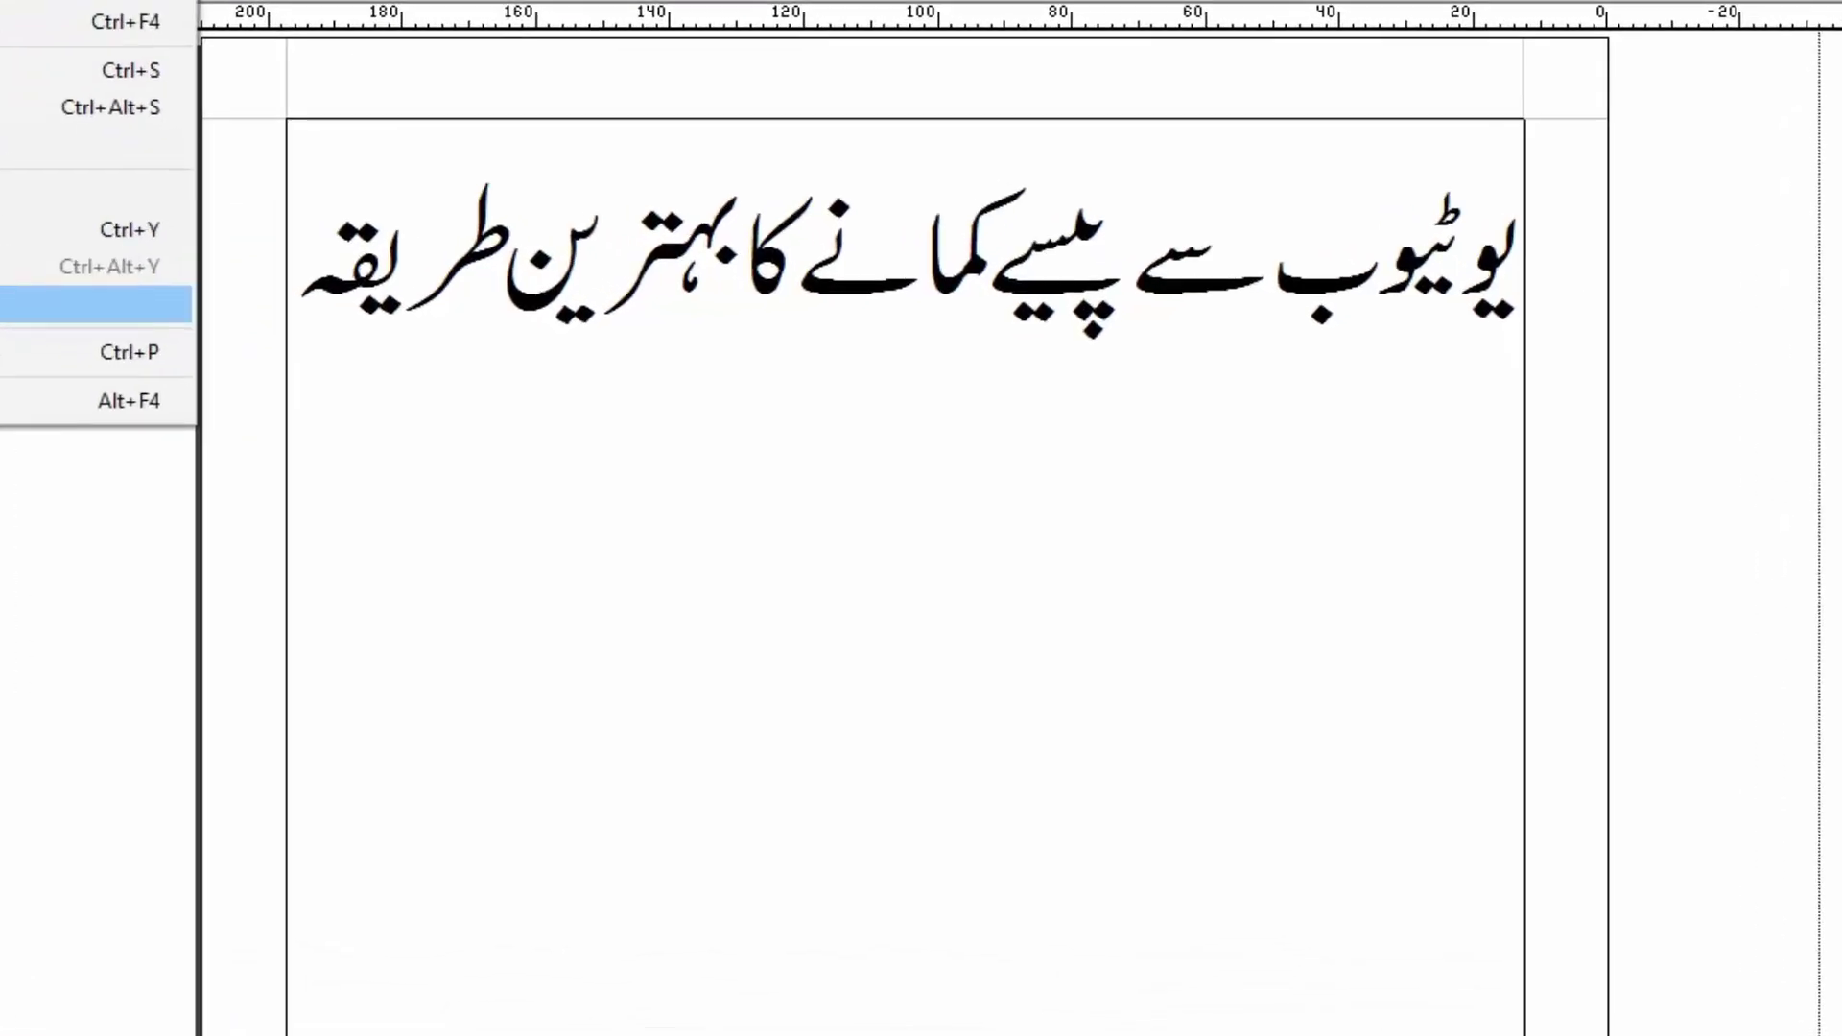
{"action": "left_click", "coordinate": [148, 359]}
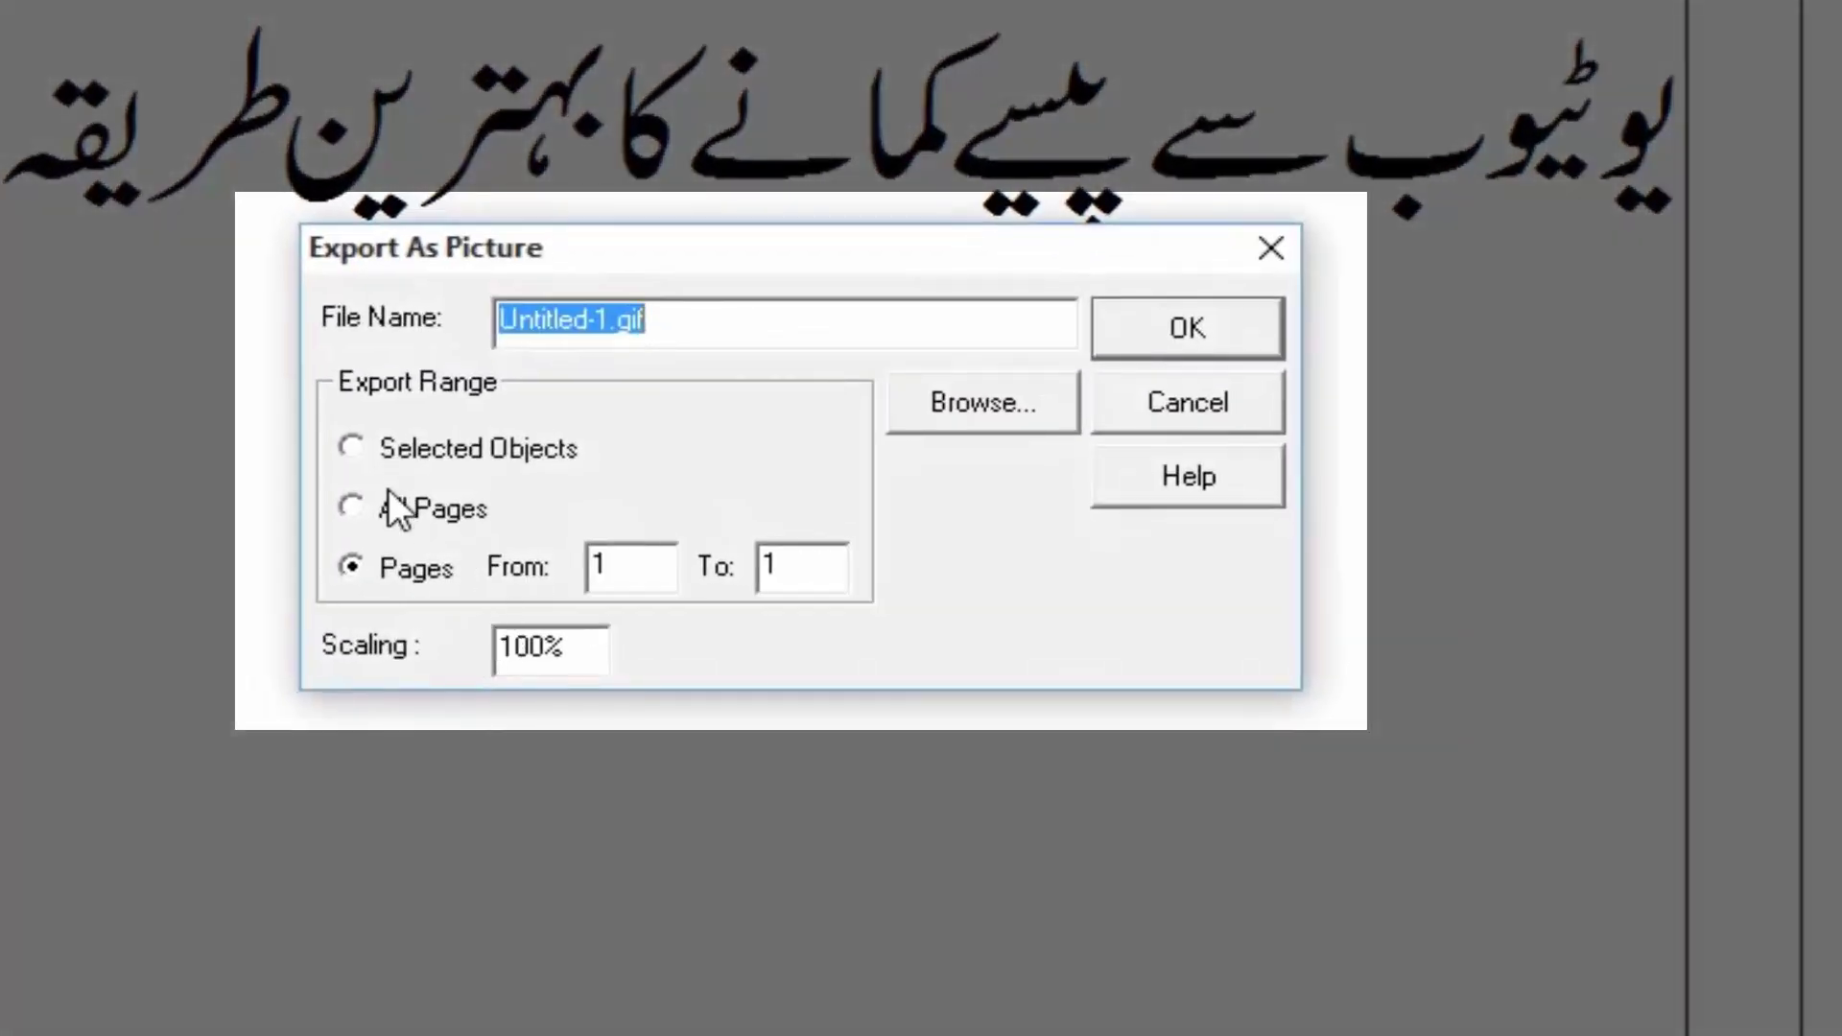
{"action": "left_click", "coordinate": [390, 504]}
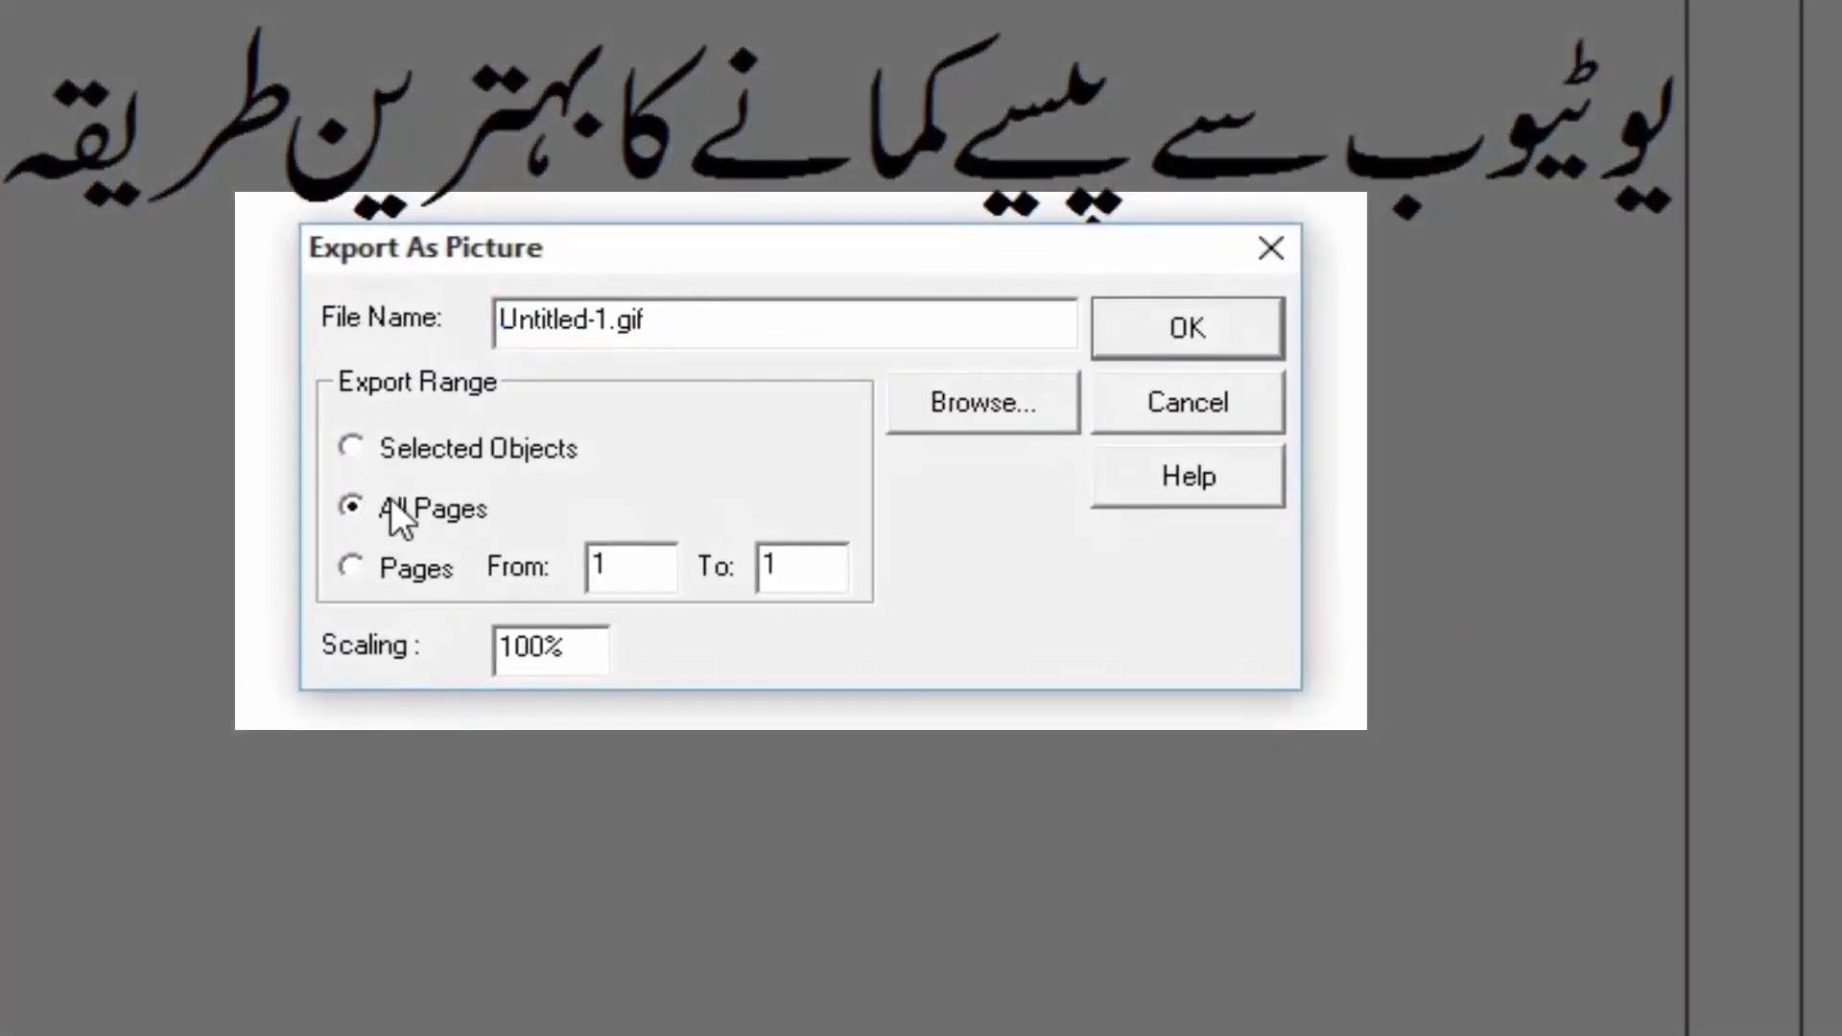
{"action": "left_click", "coordinate": [963, 408]}
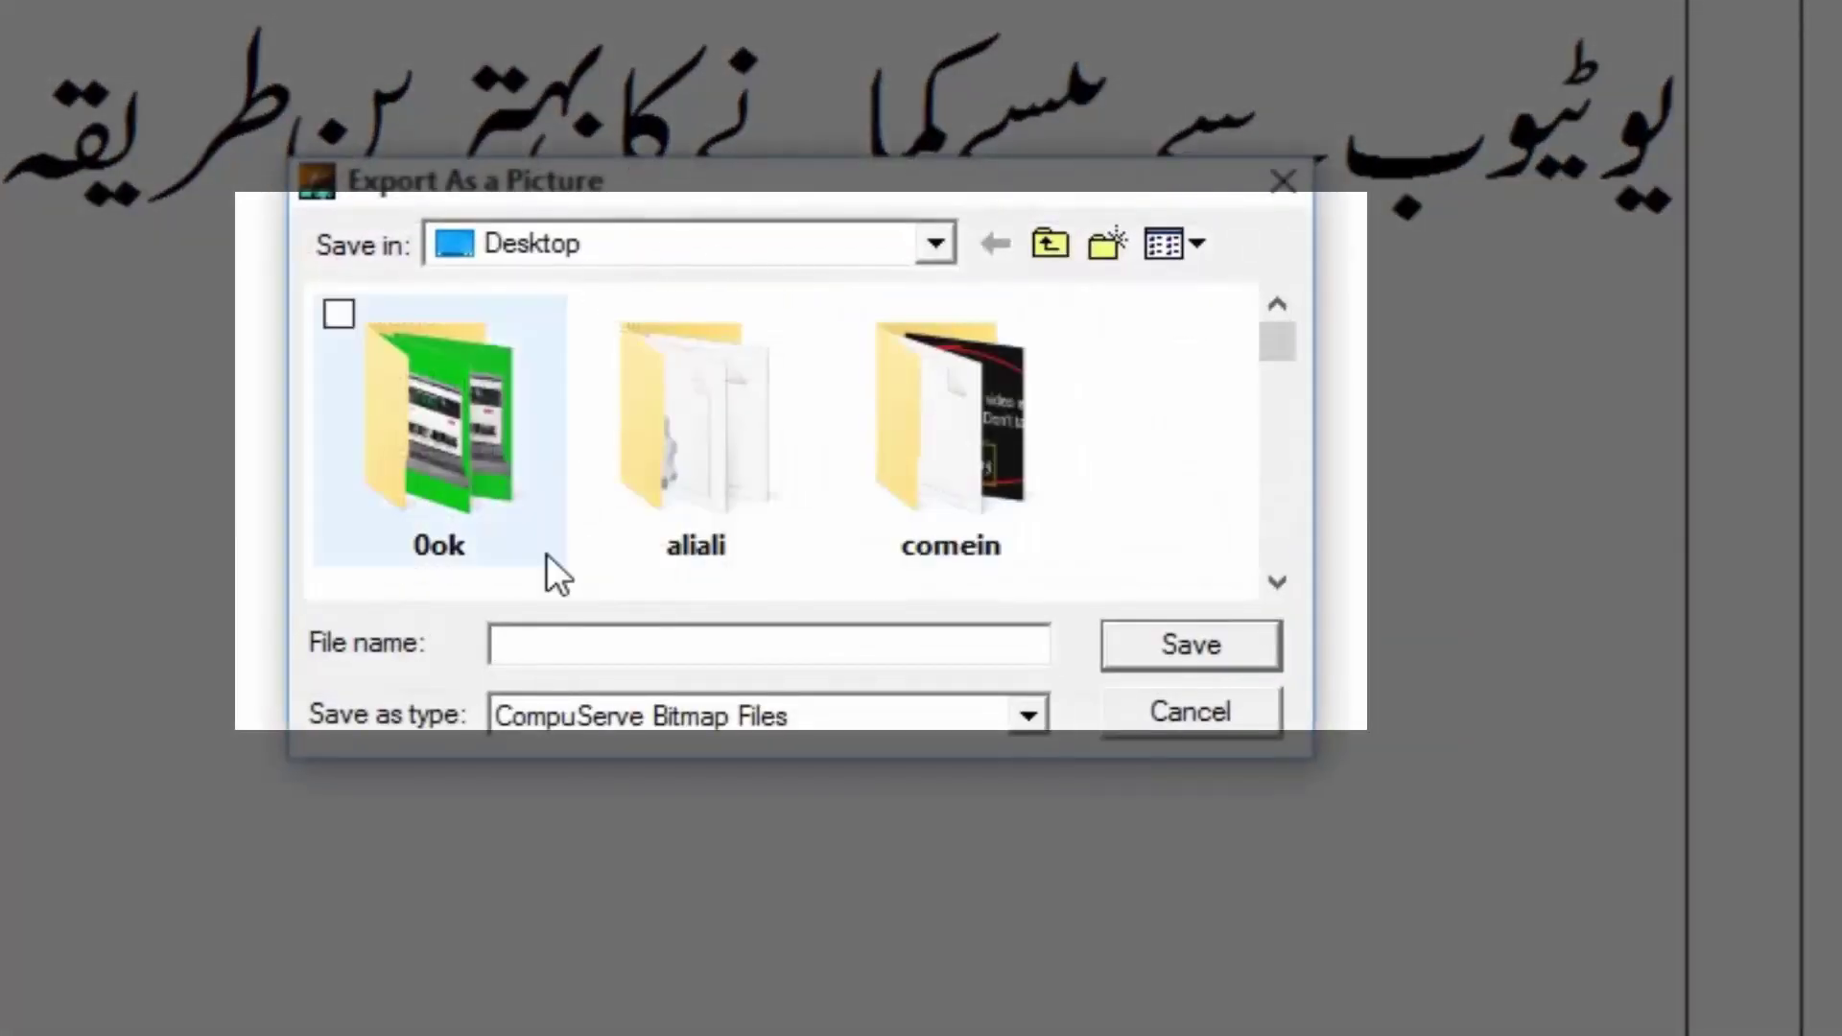
{"action": "left_click", "coordinate": [780, 242]}
{"action": "left_click", "coordinate": [791, 242]}
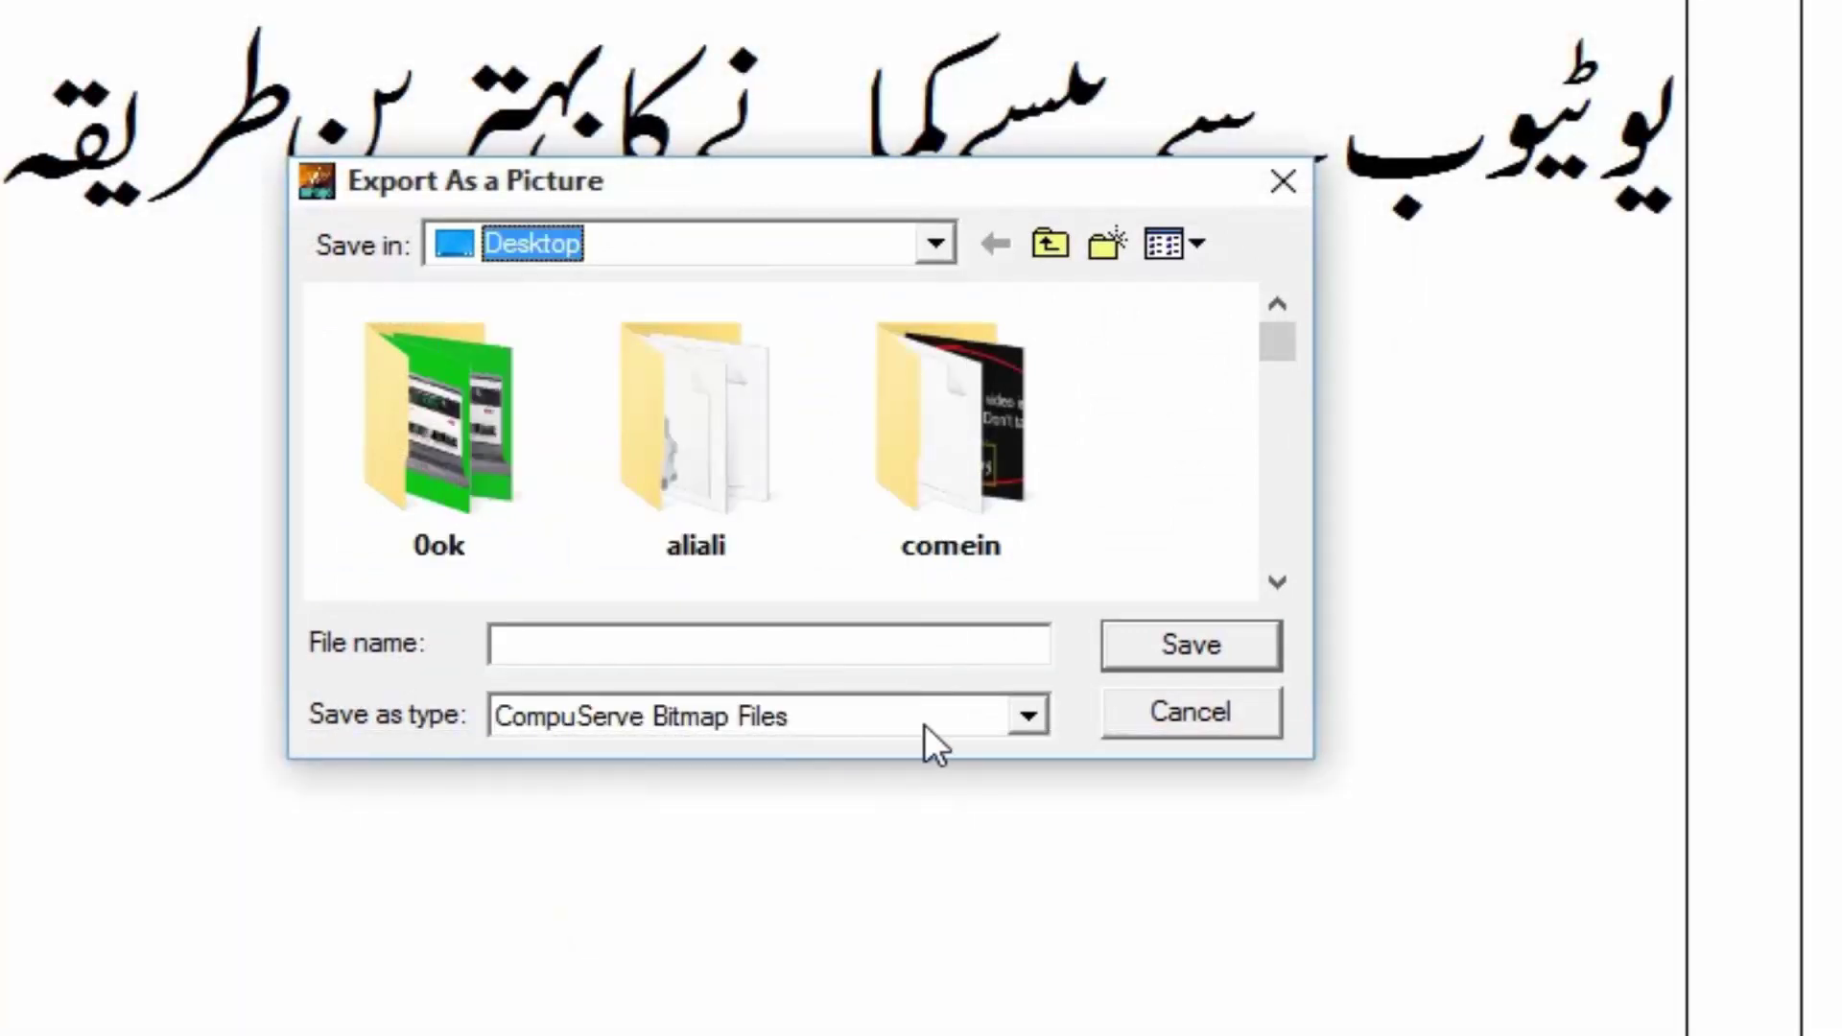
- Save the export as Encapsulated PostScript named 'youtubr earn' and confirm
{"action": "left_click", "coordinate": [923, 723]}
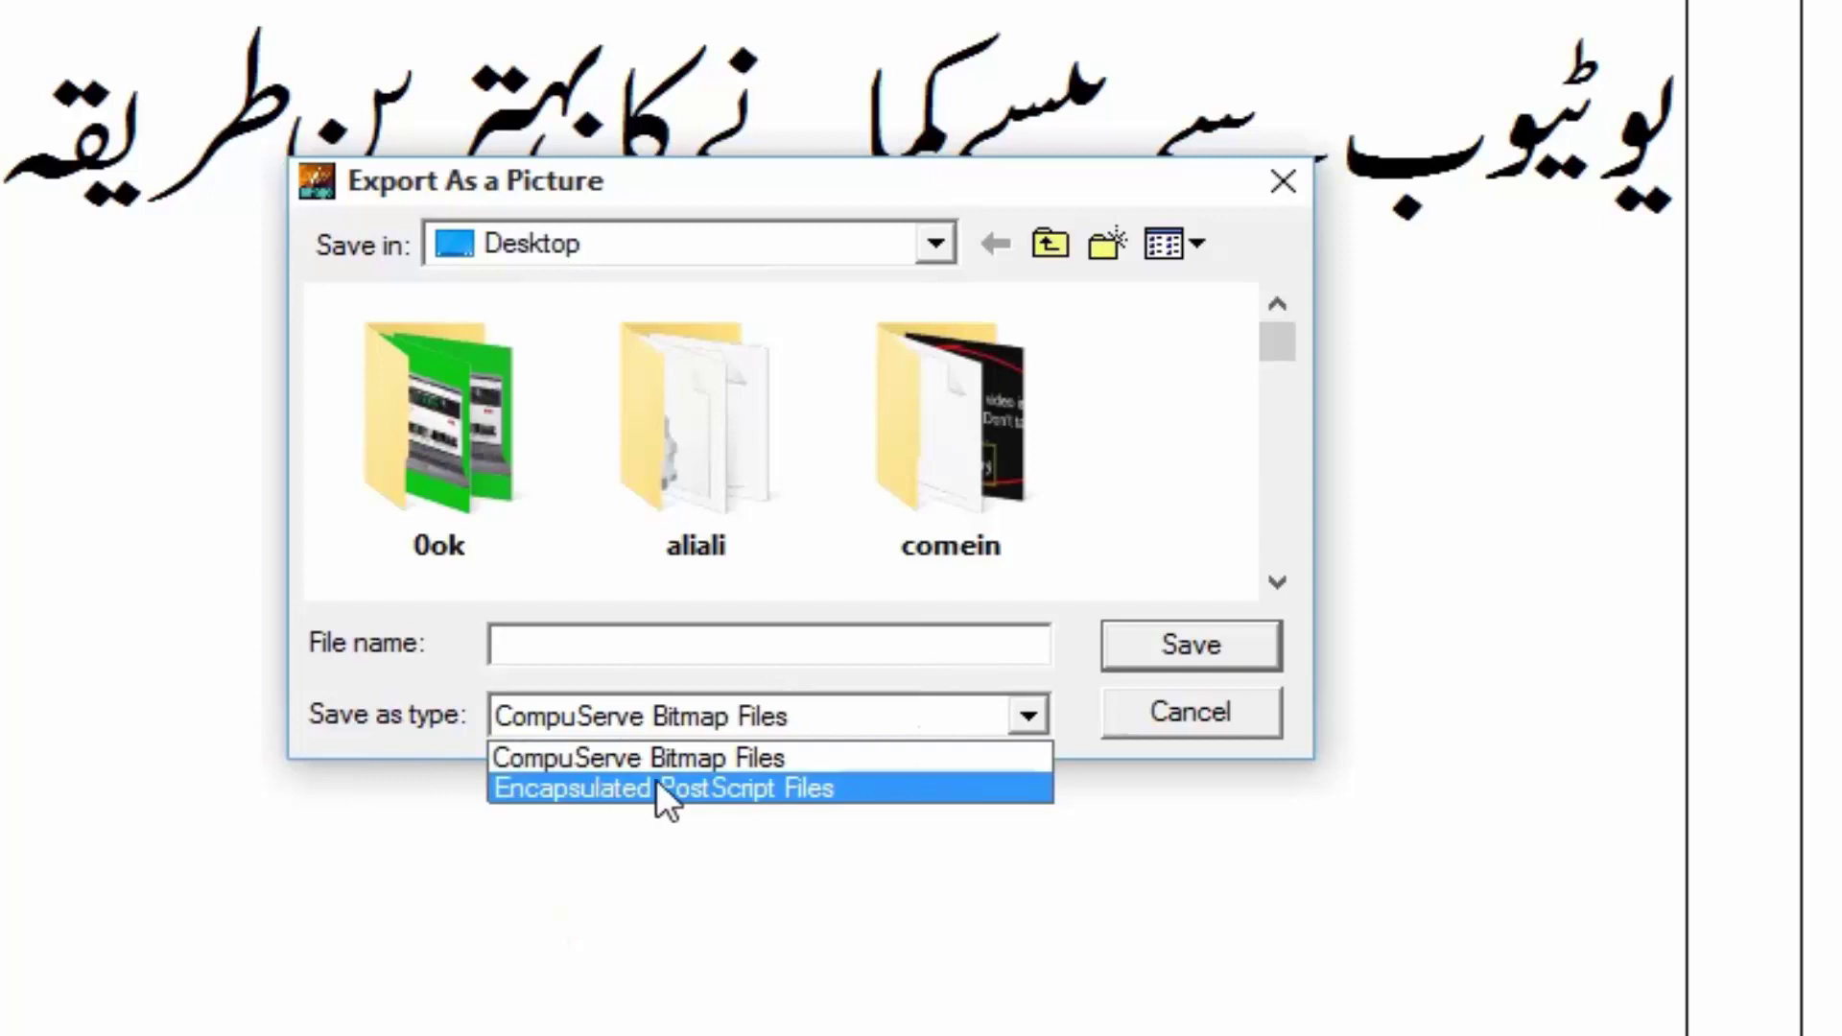
{"action": "left_click", "coordinate": [846, 788]}
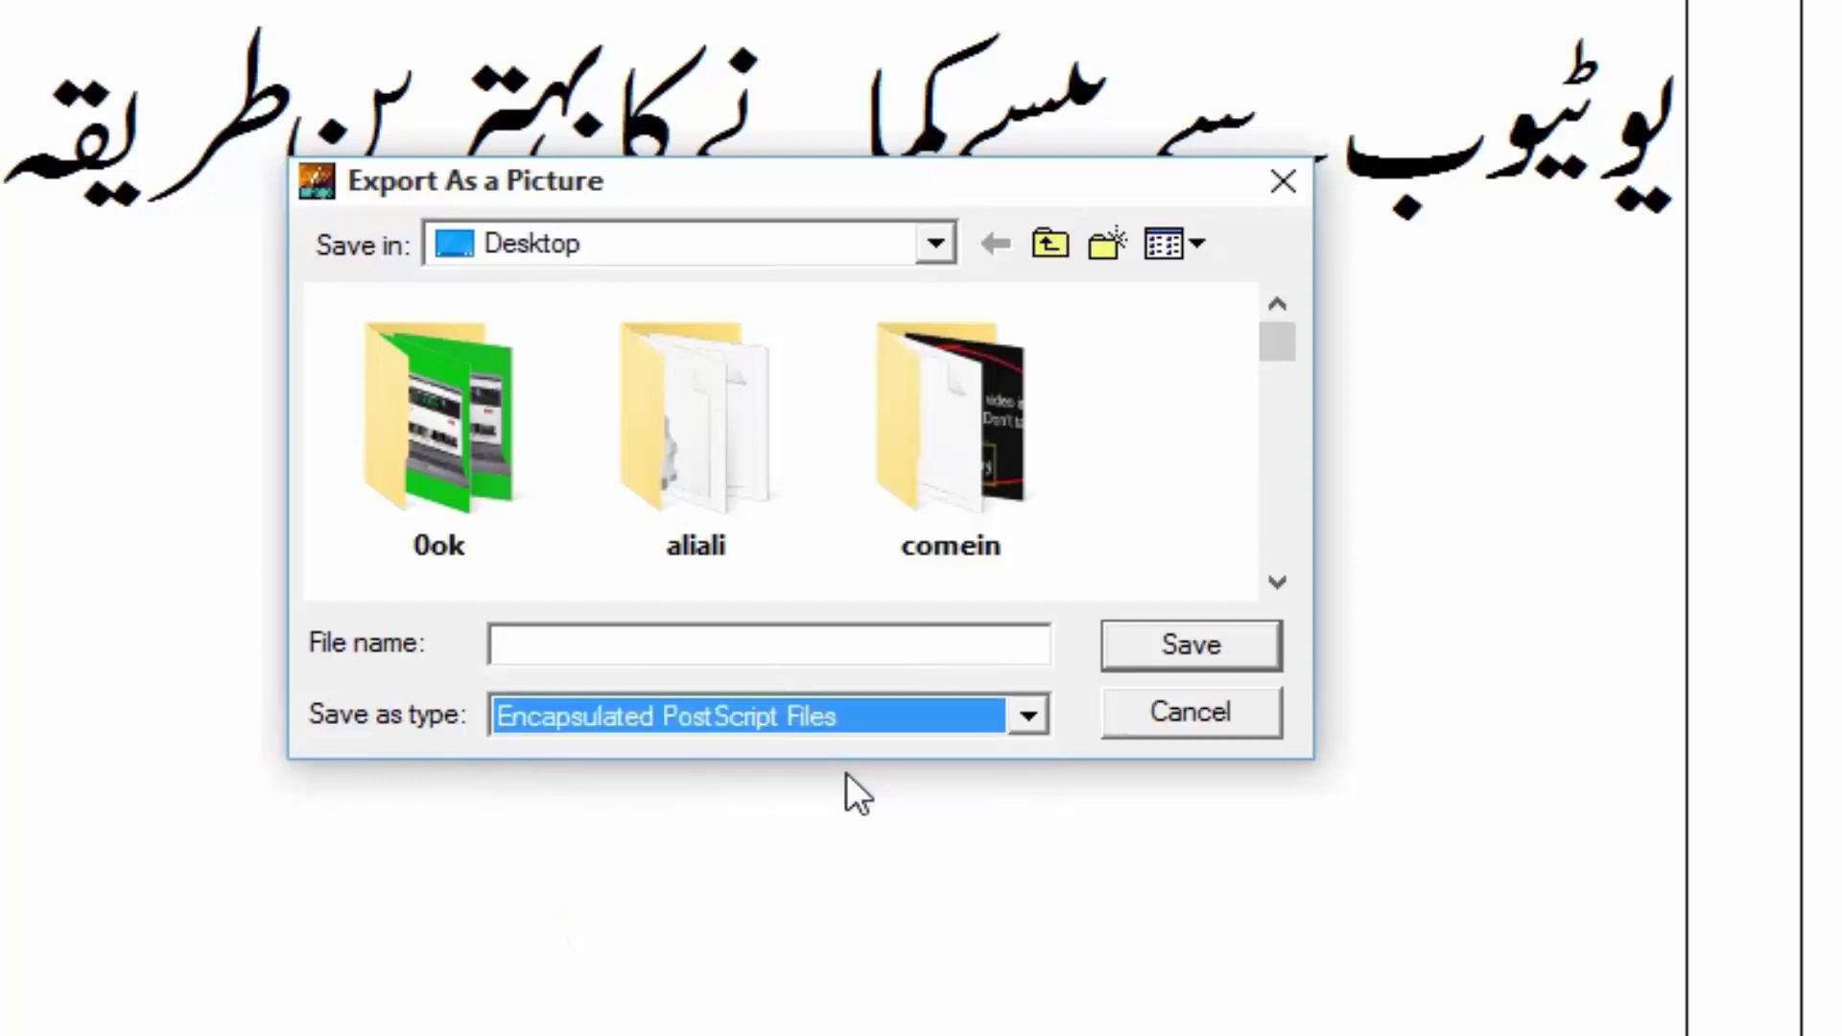
{"action": "left_click", "coordinate": [764, 641]}
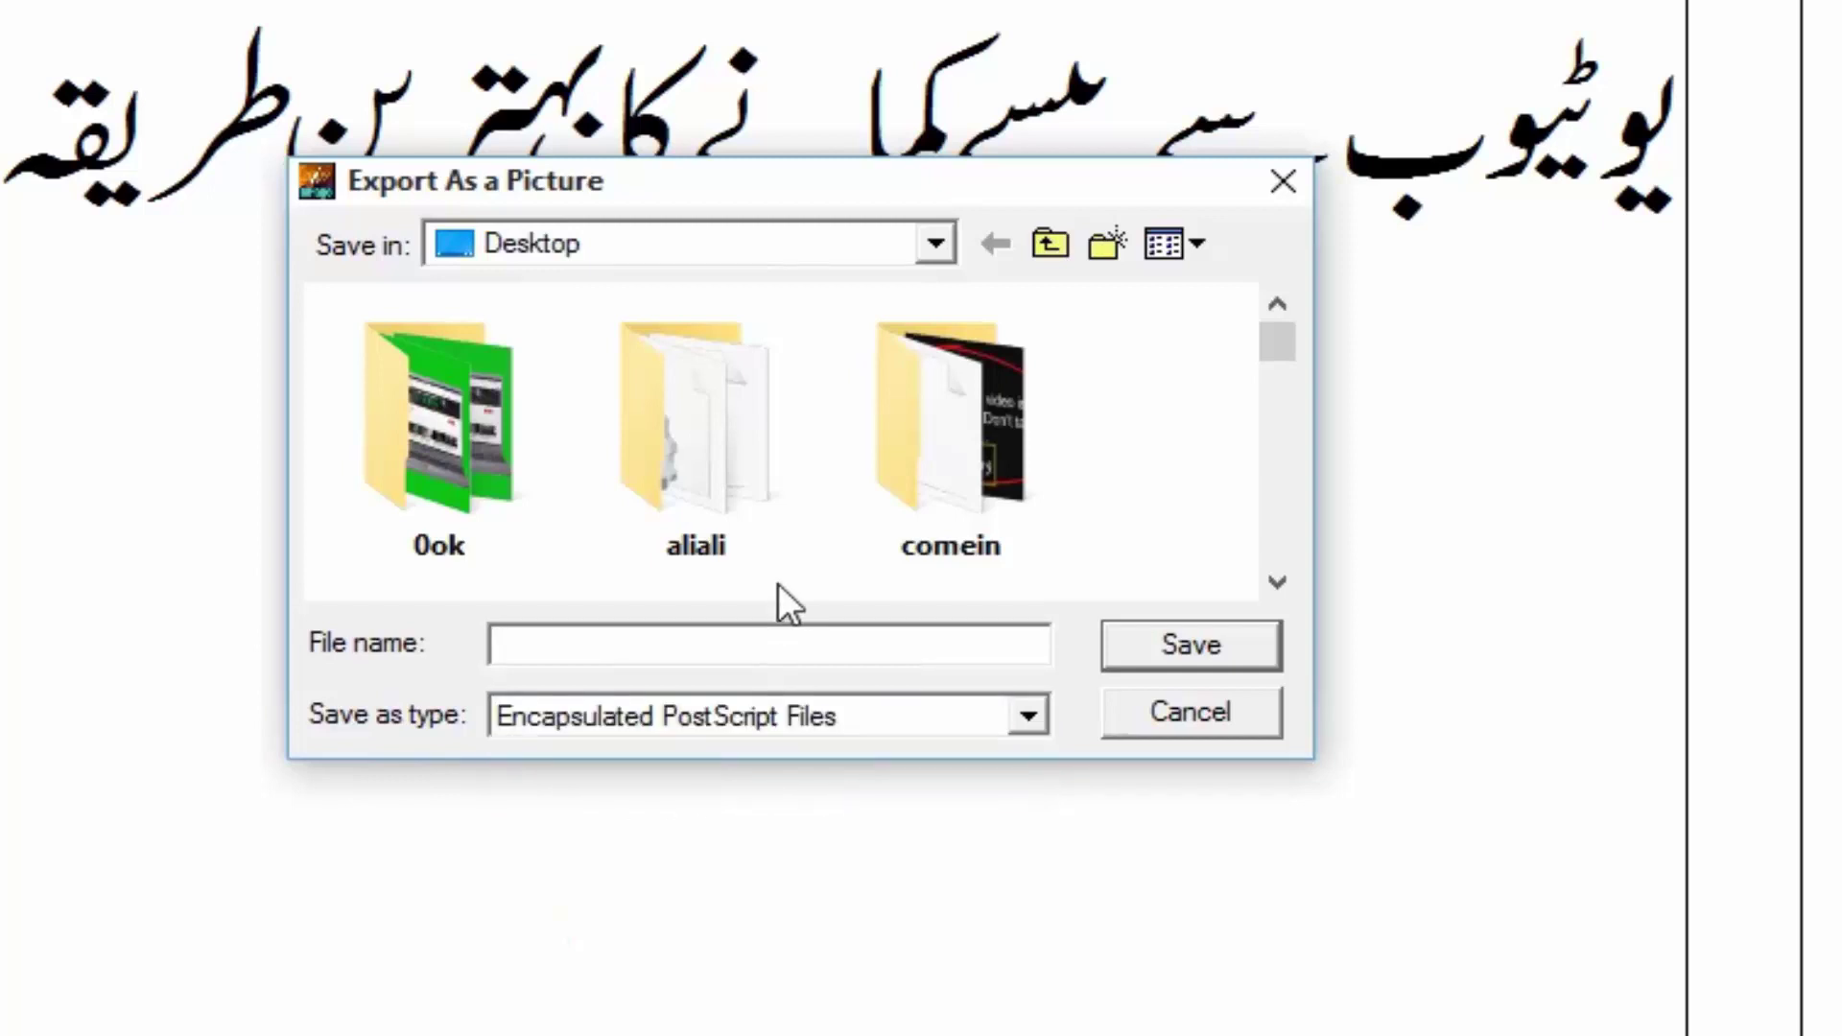
{"action": "type", "text": "youtubr"}
{"action": "type", "text": " earn"}
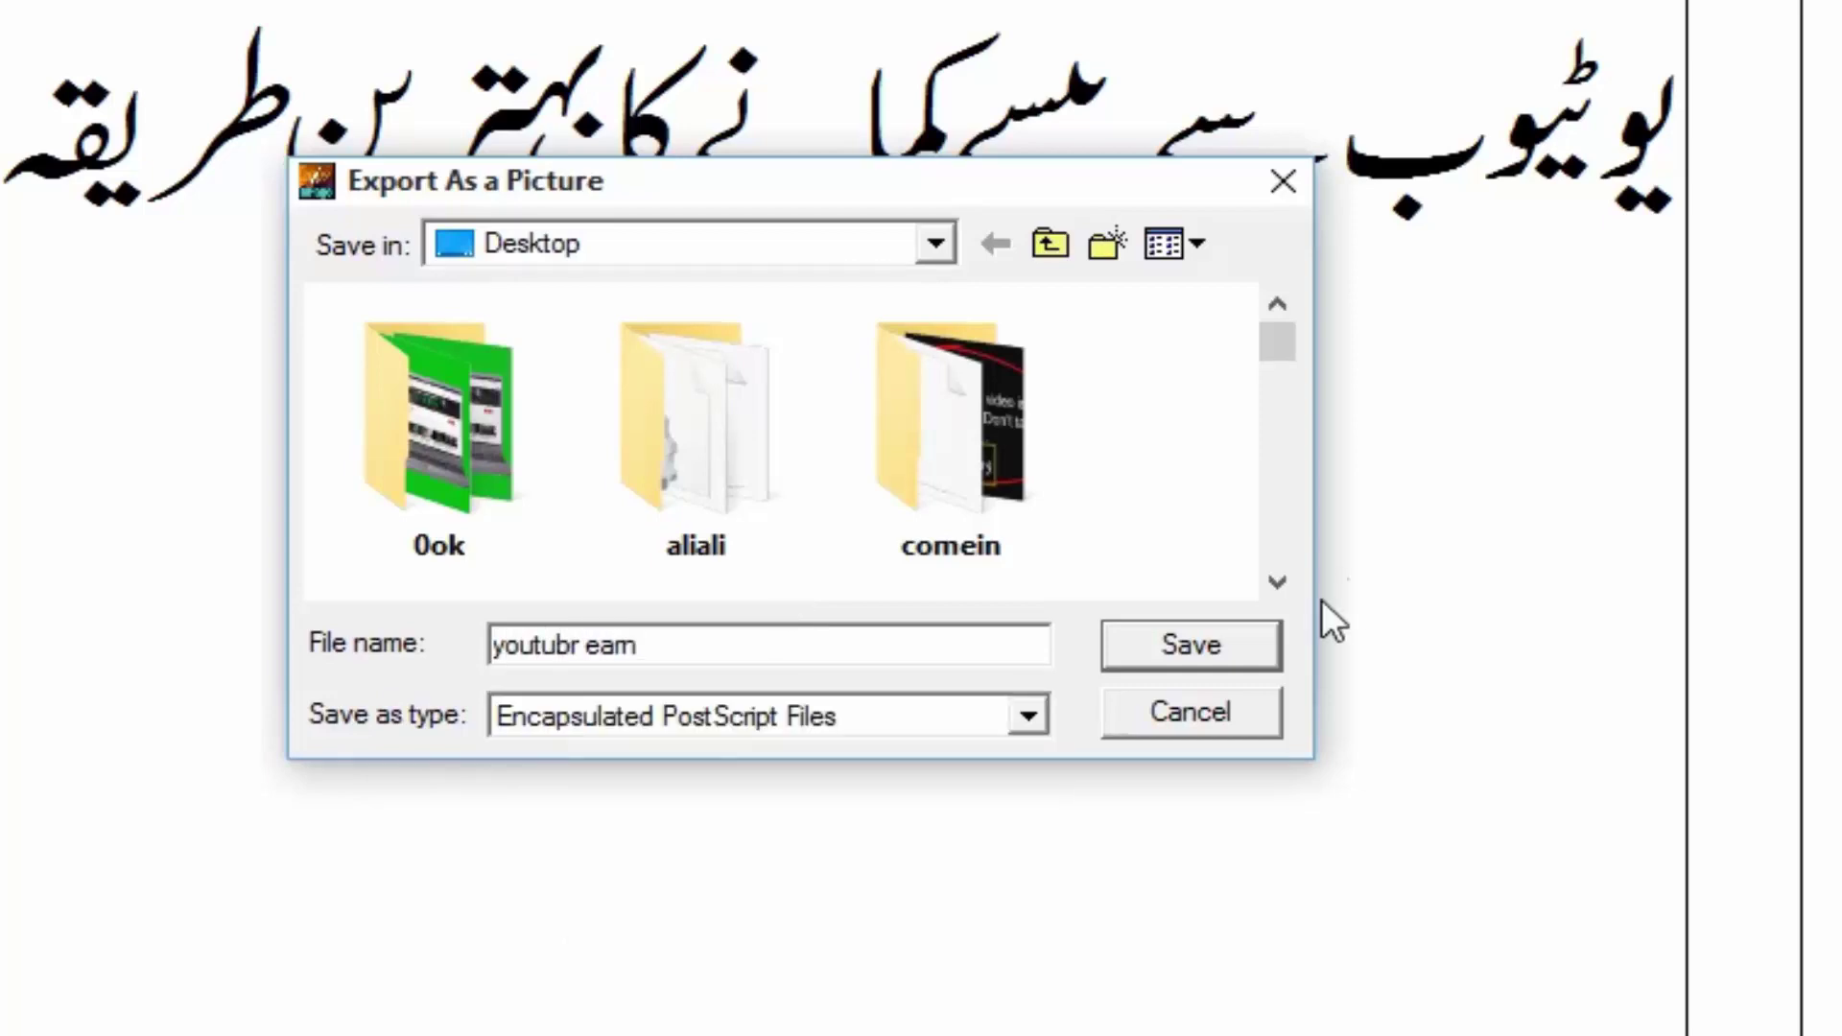
{"action": "left_click", "coordinate": [1248, 641]}
{"action": "left_click", "coordinate": [1182, 338]}
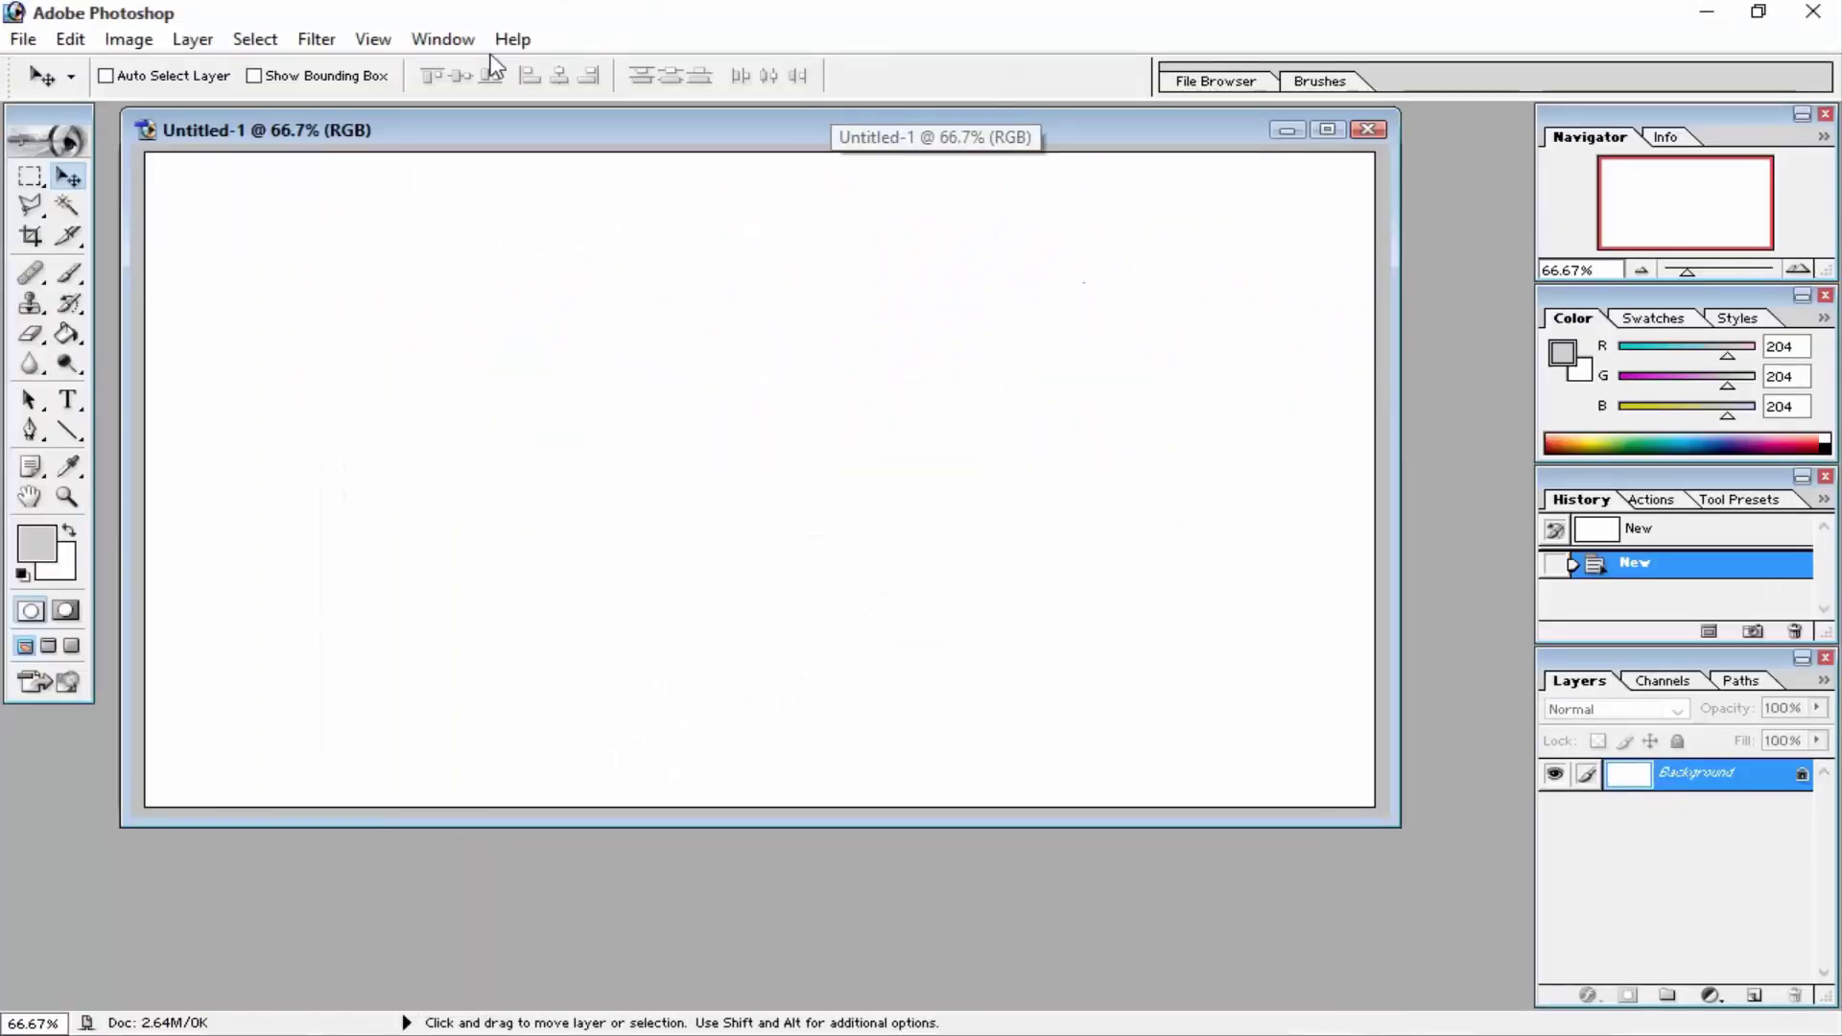
- Open 109.png and drag the businessman-at-laptop picture into Untitled-1
{"action": "left_click", "coordinate": [37, 43]}
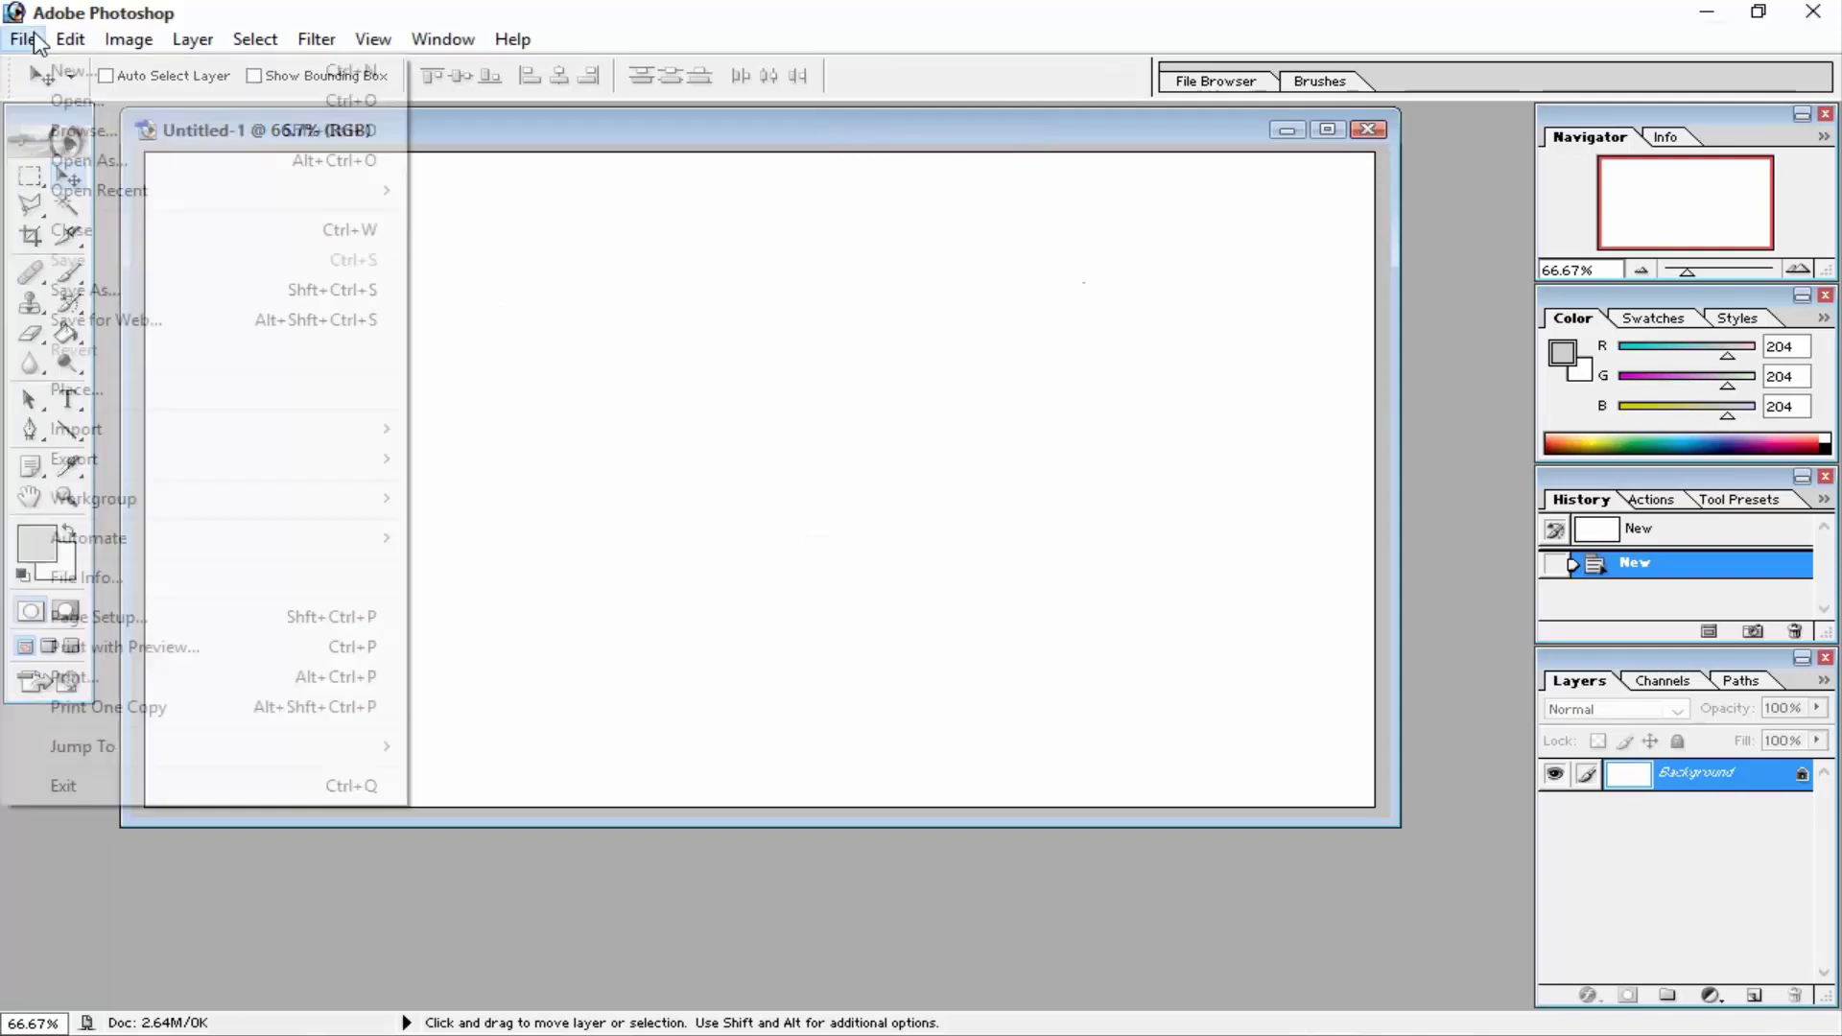
{"action": "left_click", "coordinate": [43, 103]}
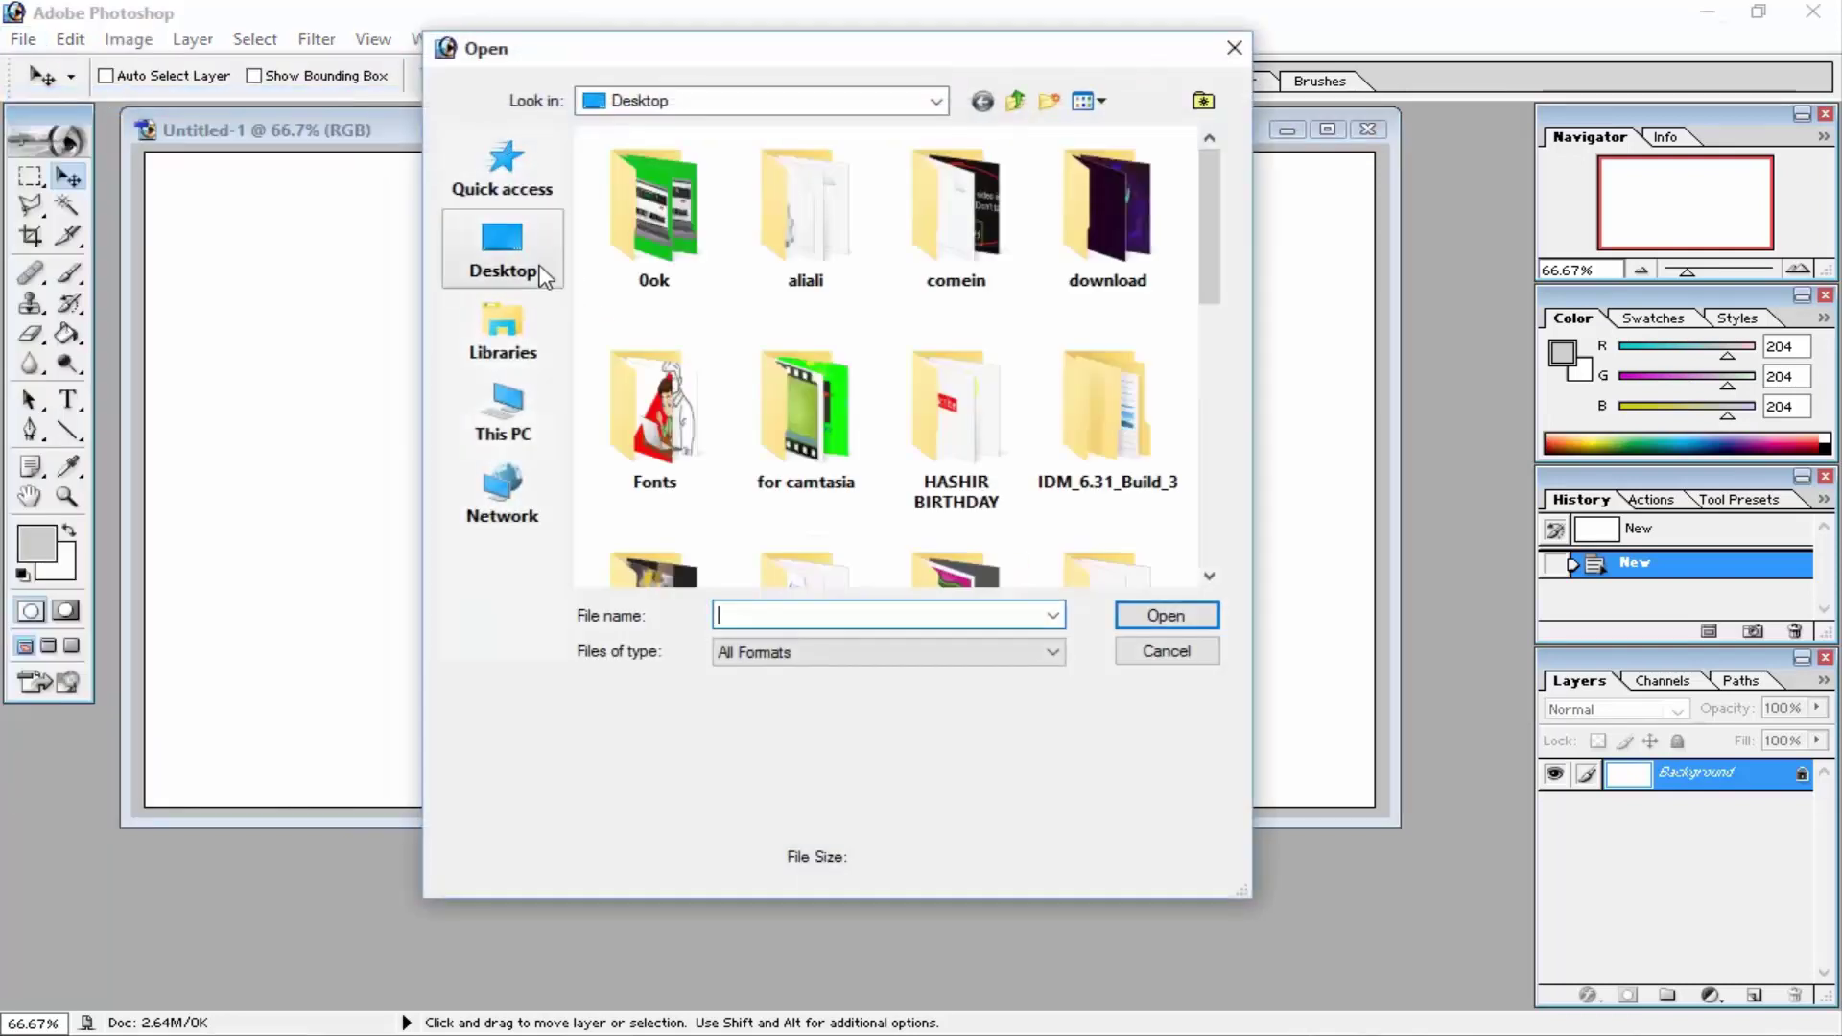
{"action": "scroll", "coordinate": [854, 355], "scroll_direction": "down", "scroll_amount": 5}
{"action": "double_click", "coordinate": [1098, 278]}
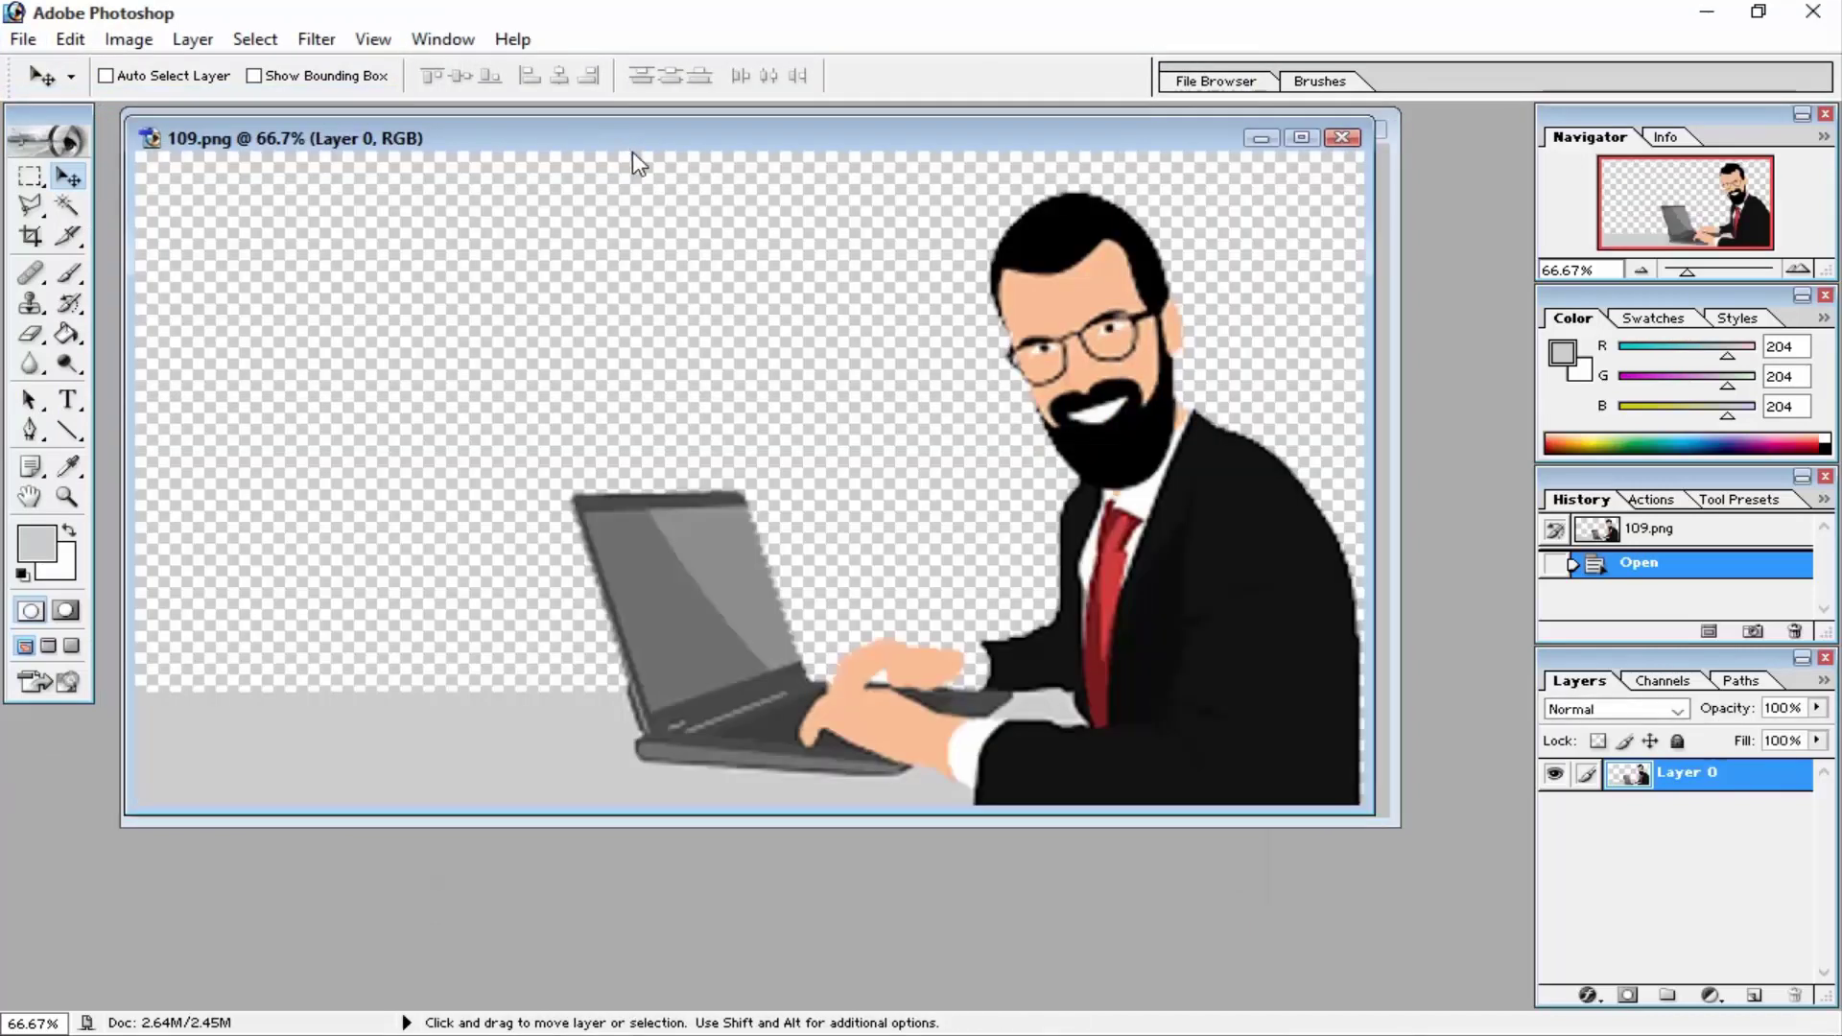
{"action": "left_click_drag", "start_coordinate": [631, 143], "coordinate": [689, 336]}
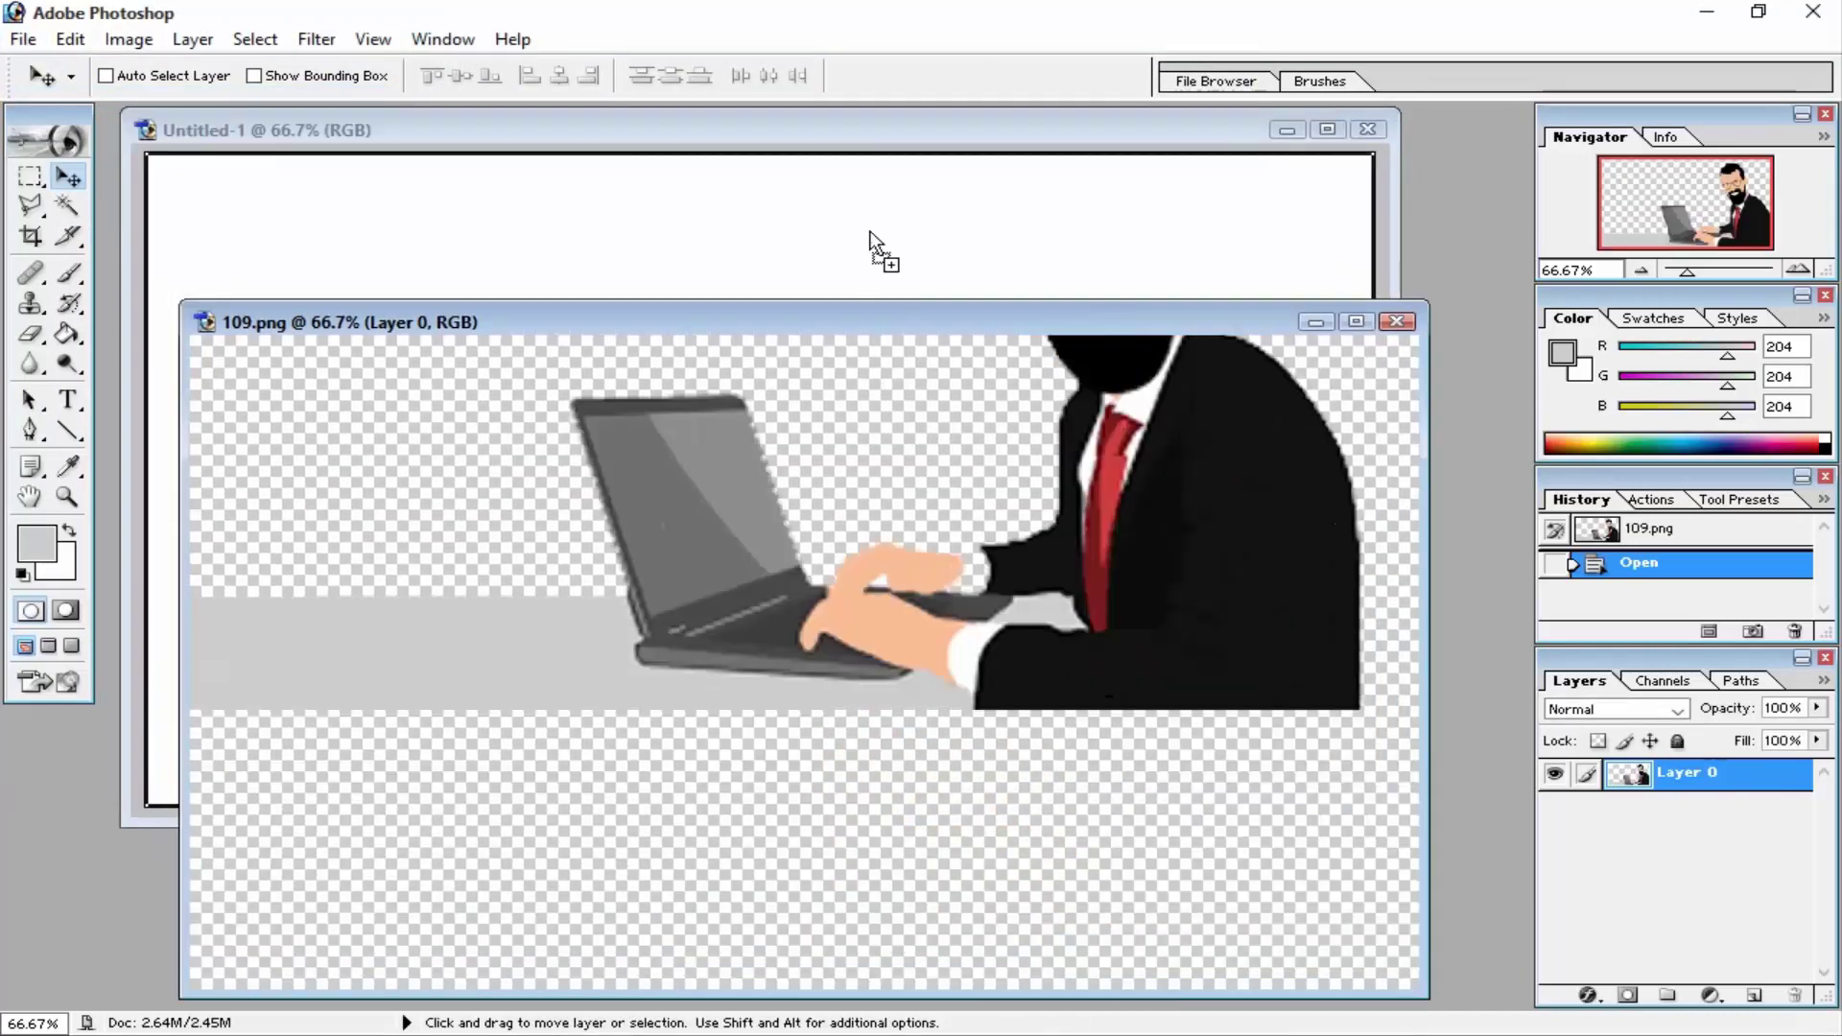
{"action": "mouse_move", "coordinate": [943, 669]}
{"action": "left_mouse_down"}
{"action": "mouse_move", "coordinate": [876, 246]}
{"action": "mouse_move", "coordinate": [889, 455]}
{"action": "left_mouse_up"}
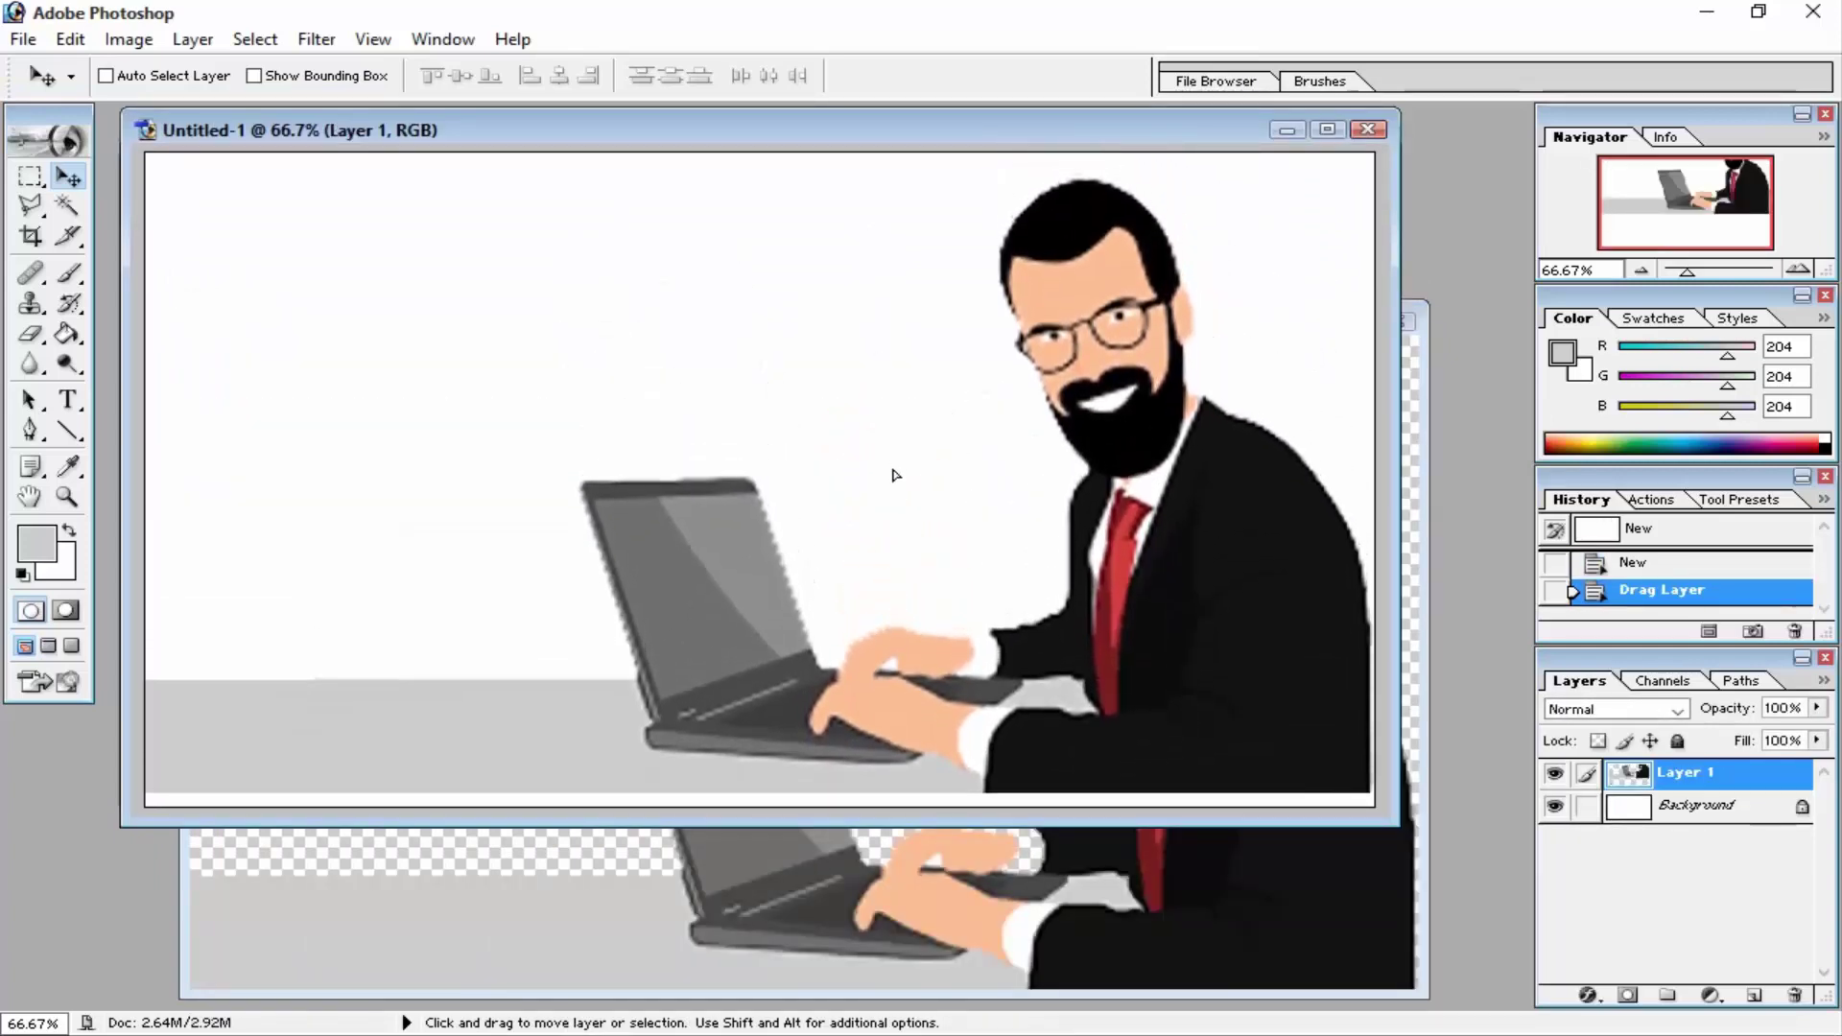
{"action": "left_click_drag", "start_coordinate": [892, 461], "coordinate": [895, 479]}
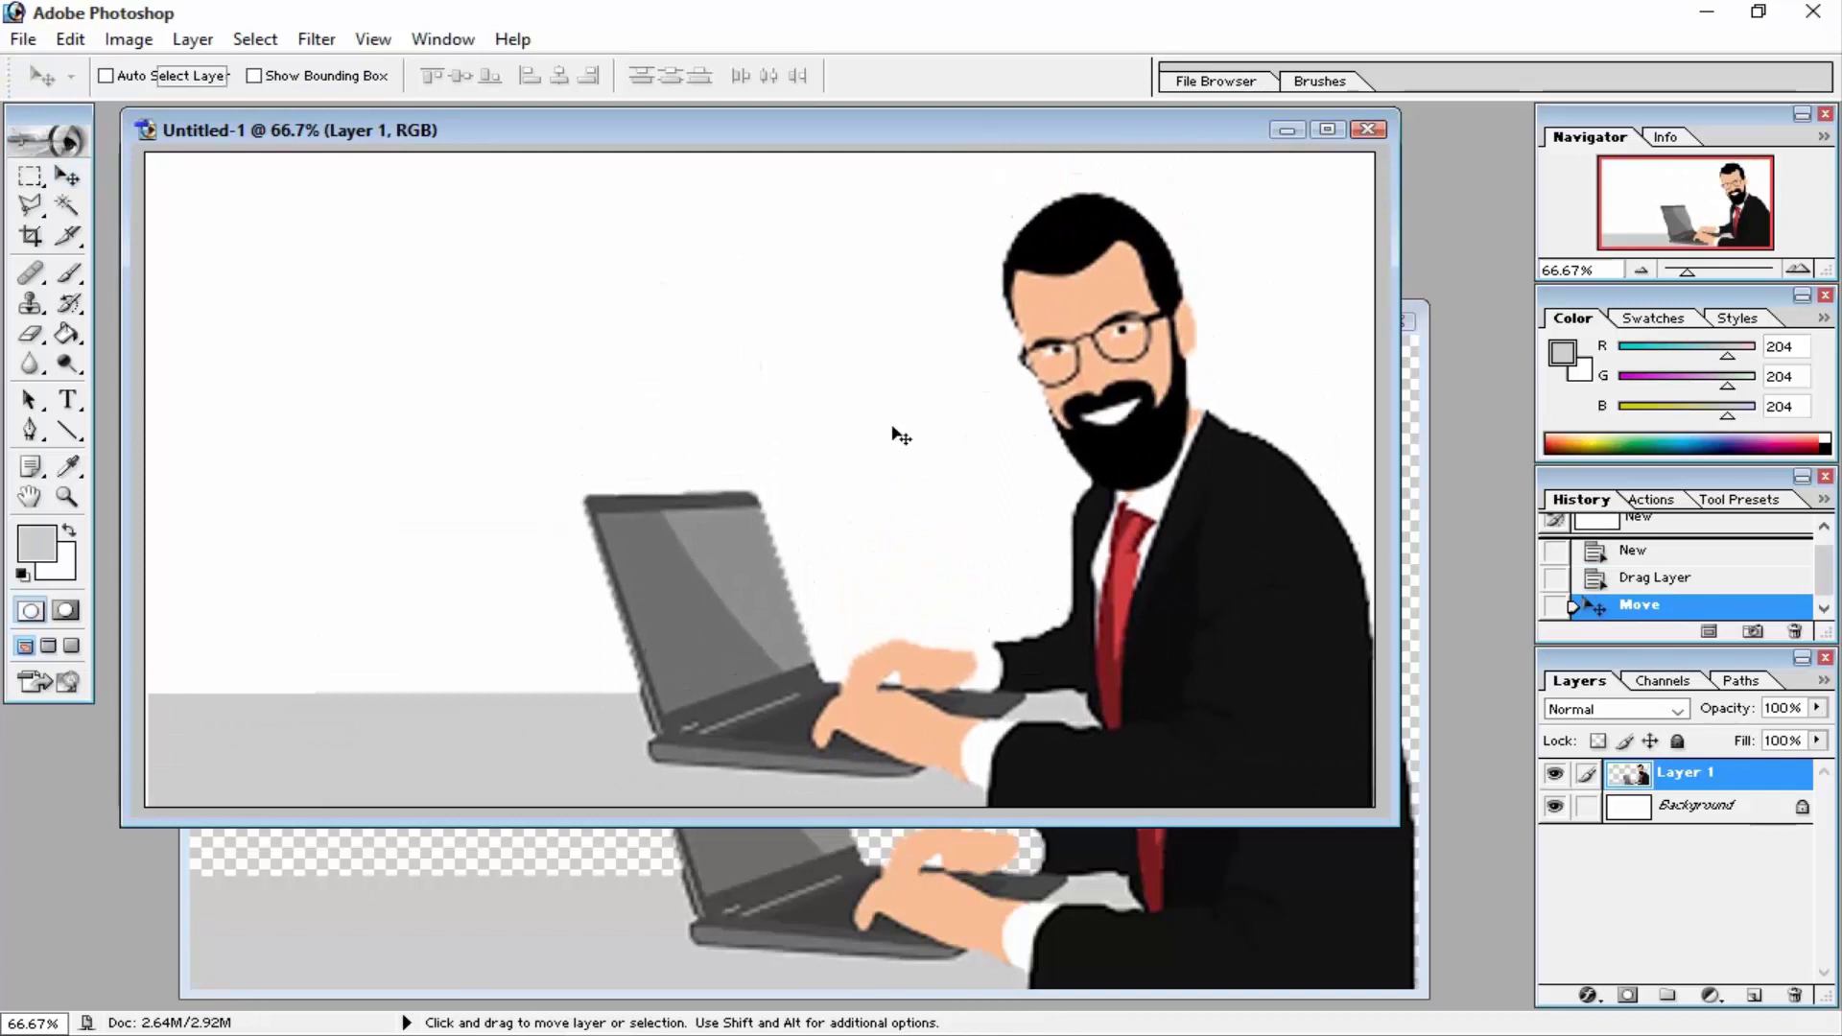
- Stretch the businessman picture with Free Transform to fill the canvas width
{"action": "key", "text": "ctrl+t"}
{"action": "left_click_drag", "start_coordinate": [770, 184], "coordinate": [771, 178]}
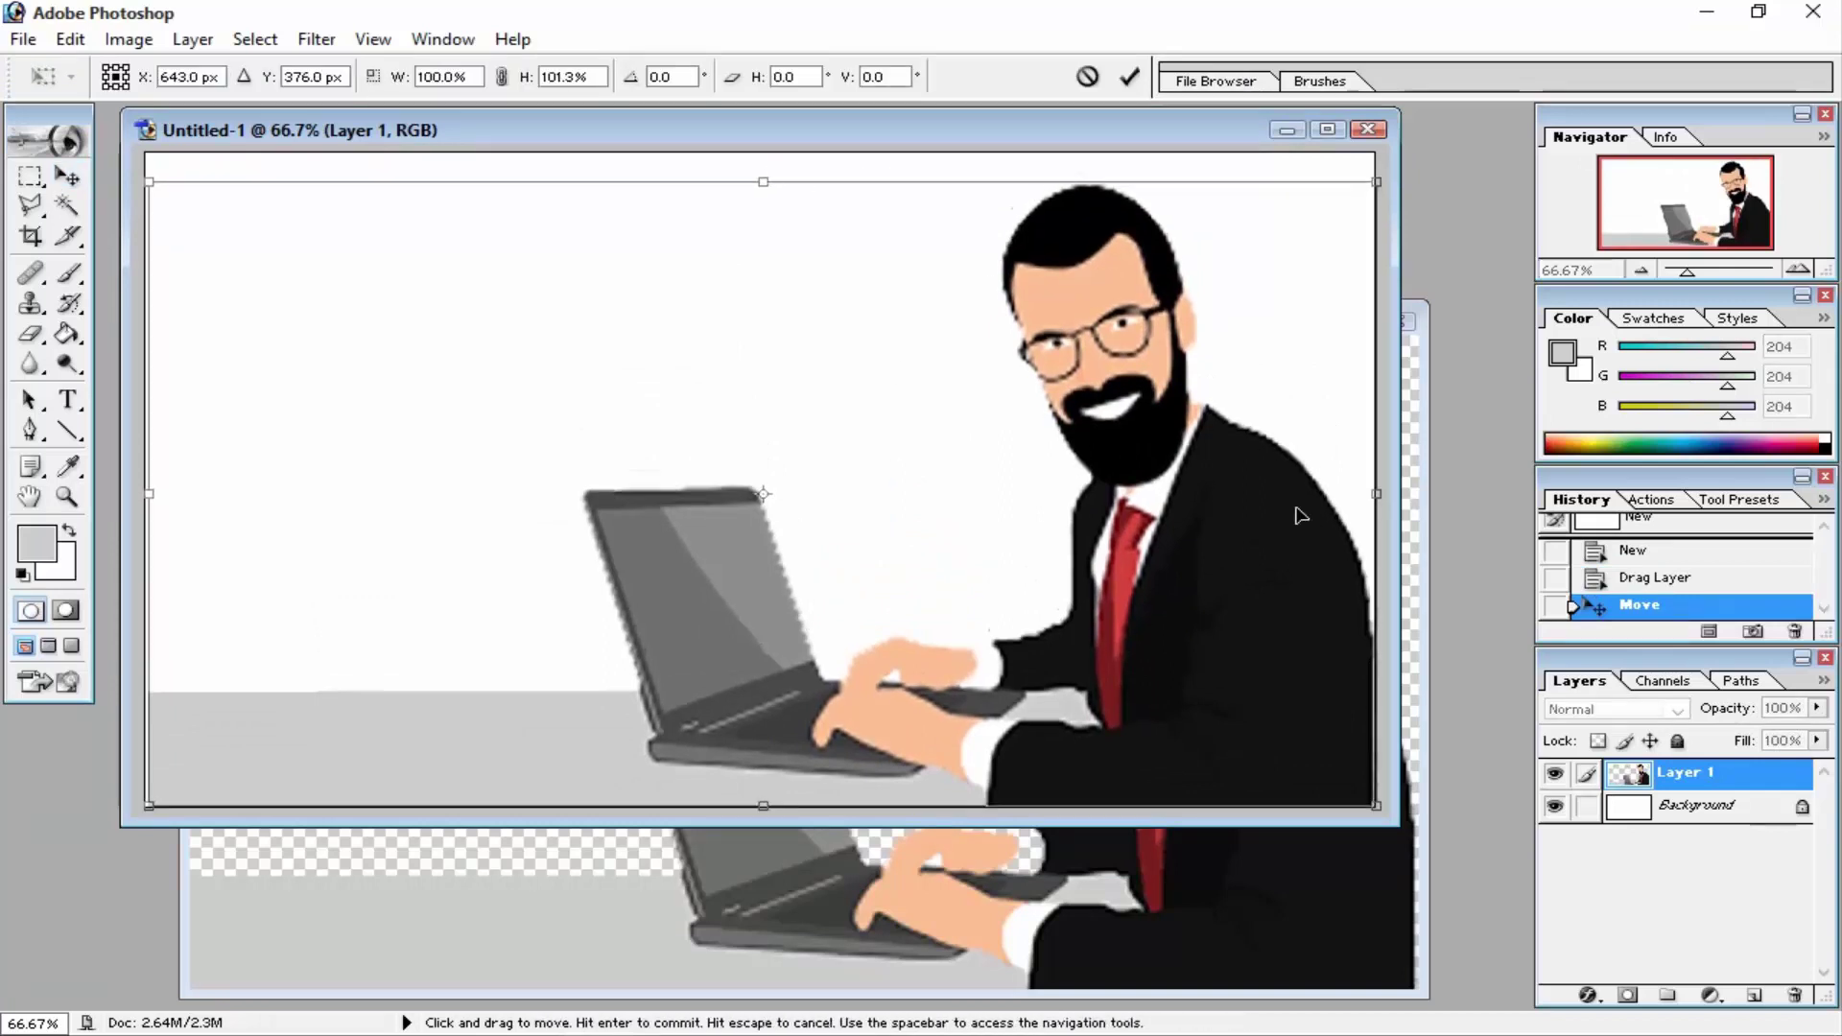
{"action": "left_click_drag", "start_coordinate": [1376, 494], "coordinate": [1388, 493]}
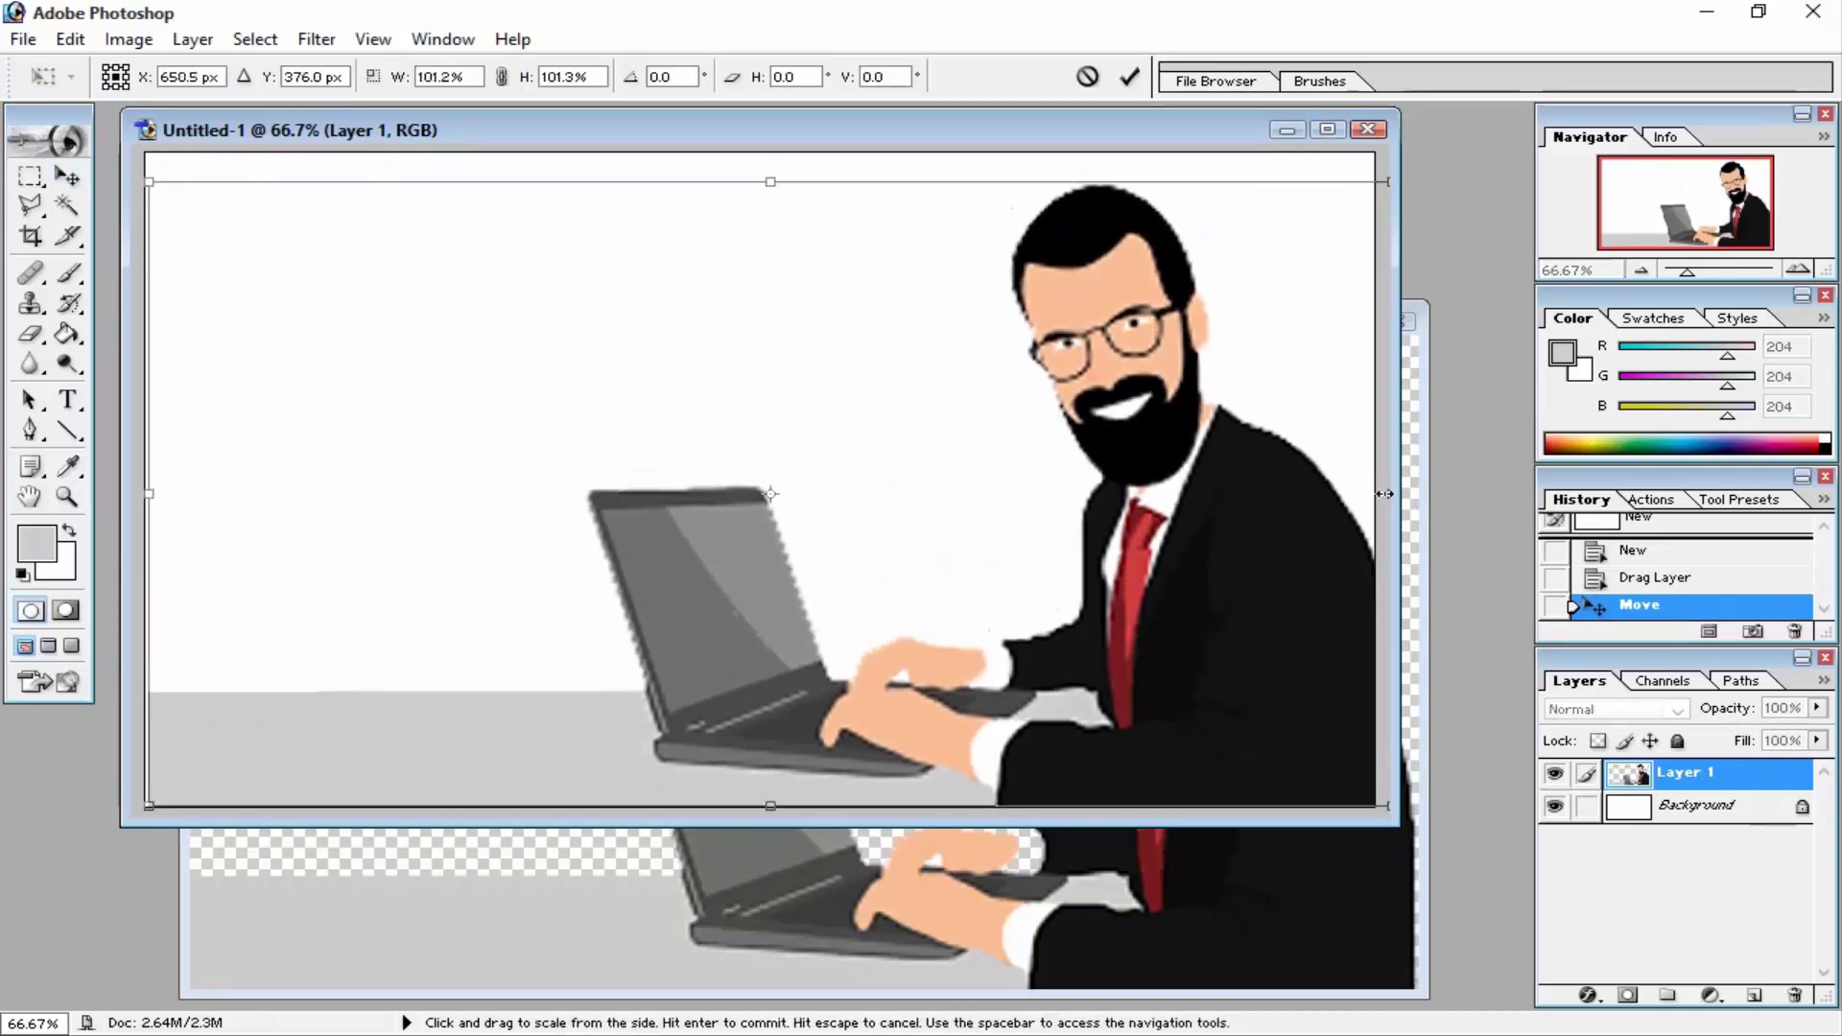
{"action": "key", "text": "Return"}
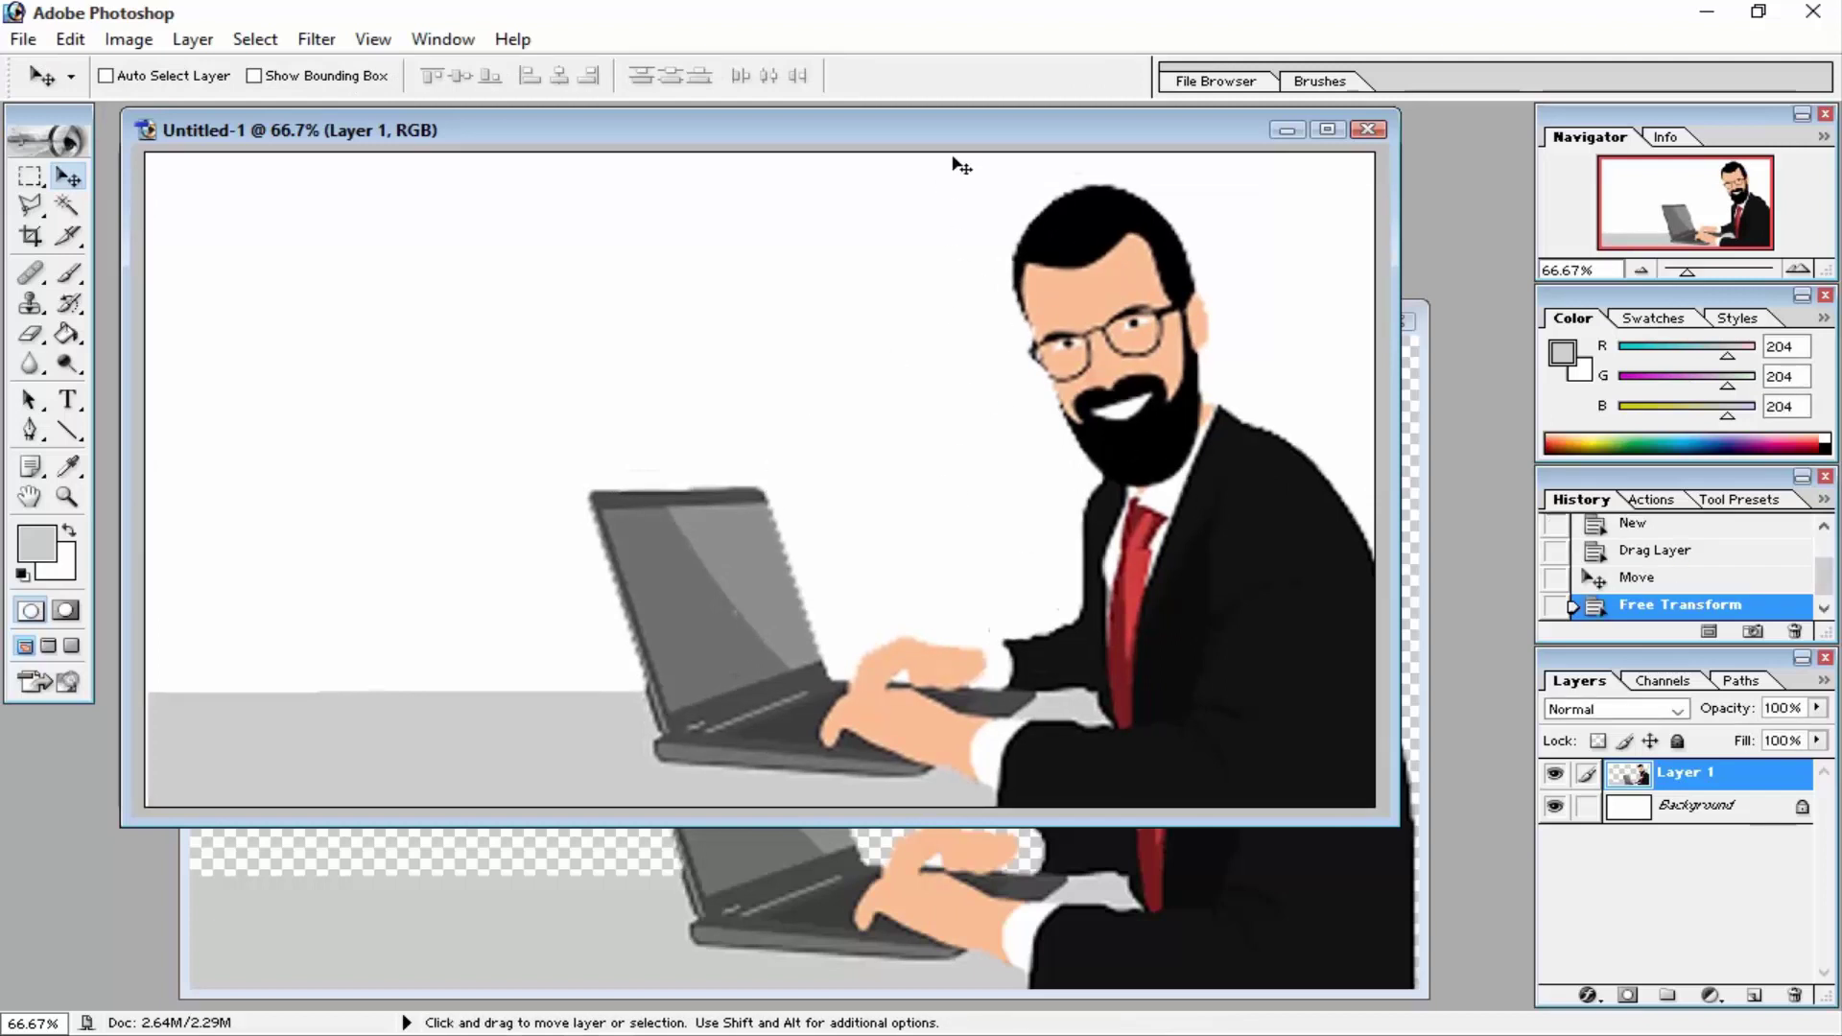
- Close 109.png and open youtubr earn.eps, accepting the default rasterize settings
{"action": "left_click", "coordinate": [1416, 320]}
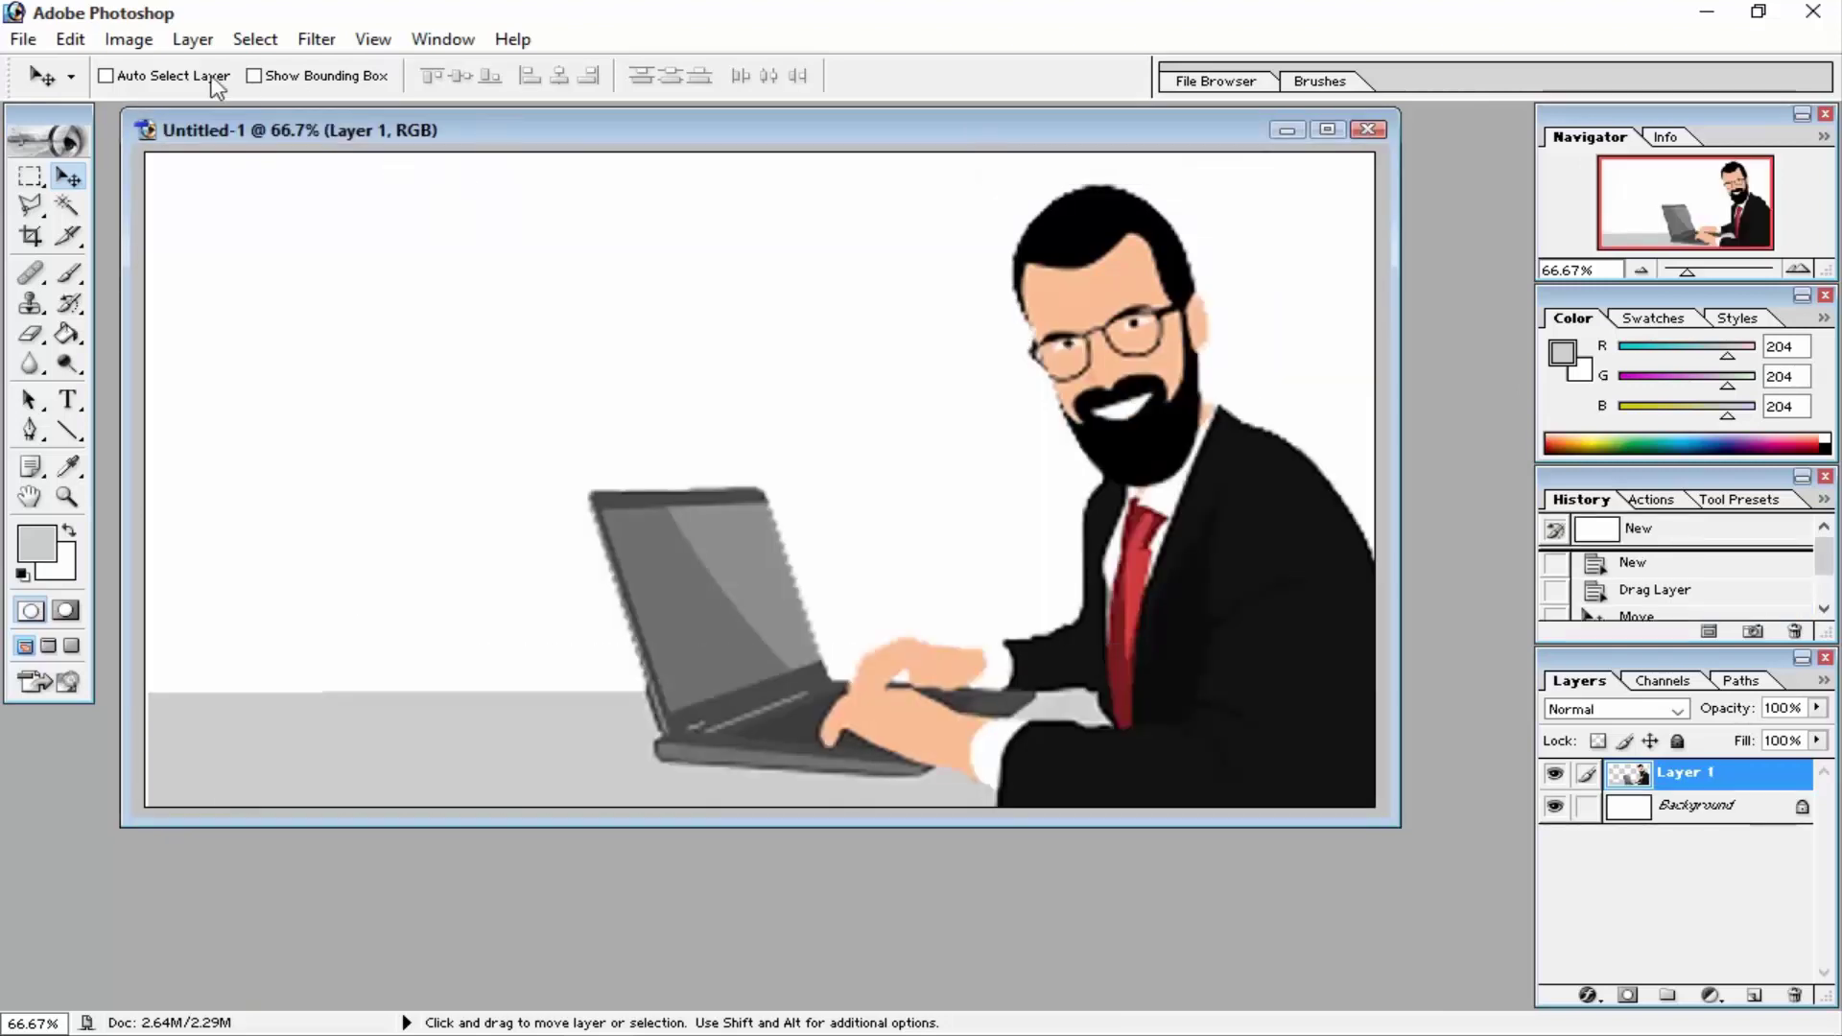
{"action": "left_click", "coordinate": [22, 41]}
{"action": "left_click", "coordinate": [61, 101]}
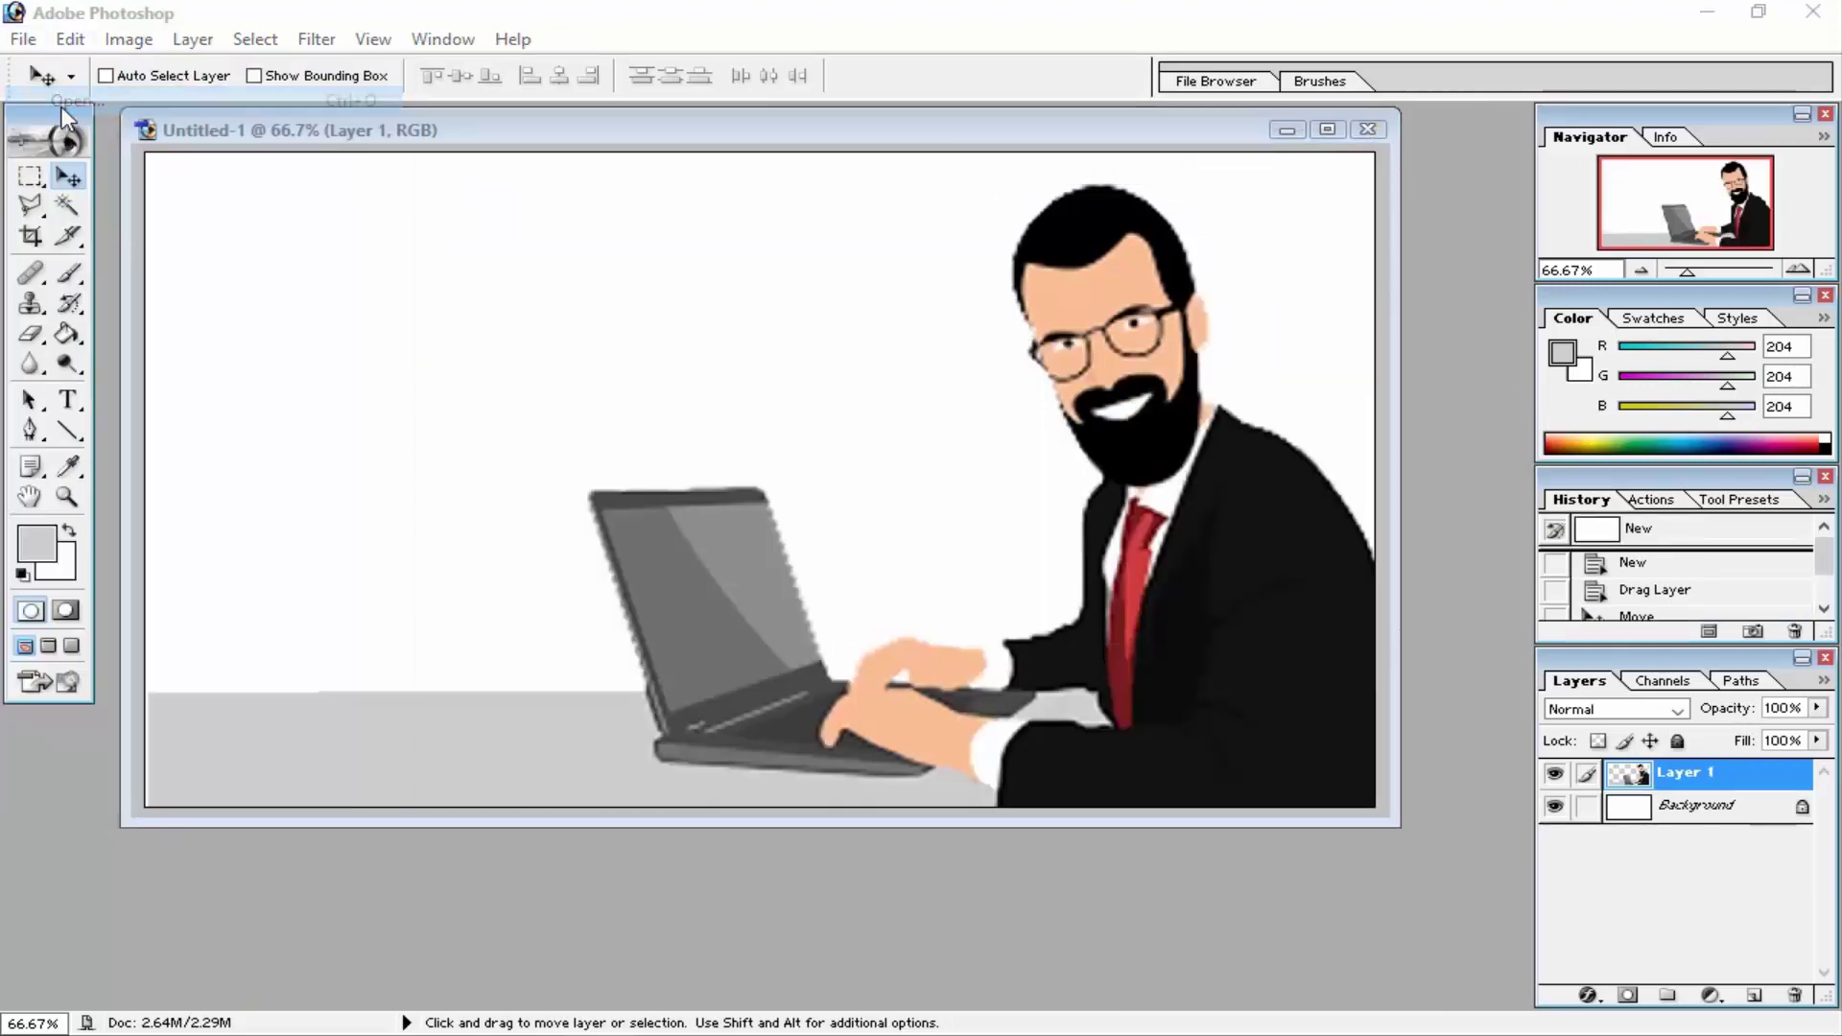
{"action": "scroll", "coordinate": [767, 372], "scroll_direction": "down", "scroll_amount": 5}
{"action": "scroll", "coordinate": [767, 372], "scroll_direction": "down", "scroll_amount": 2}
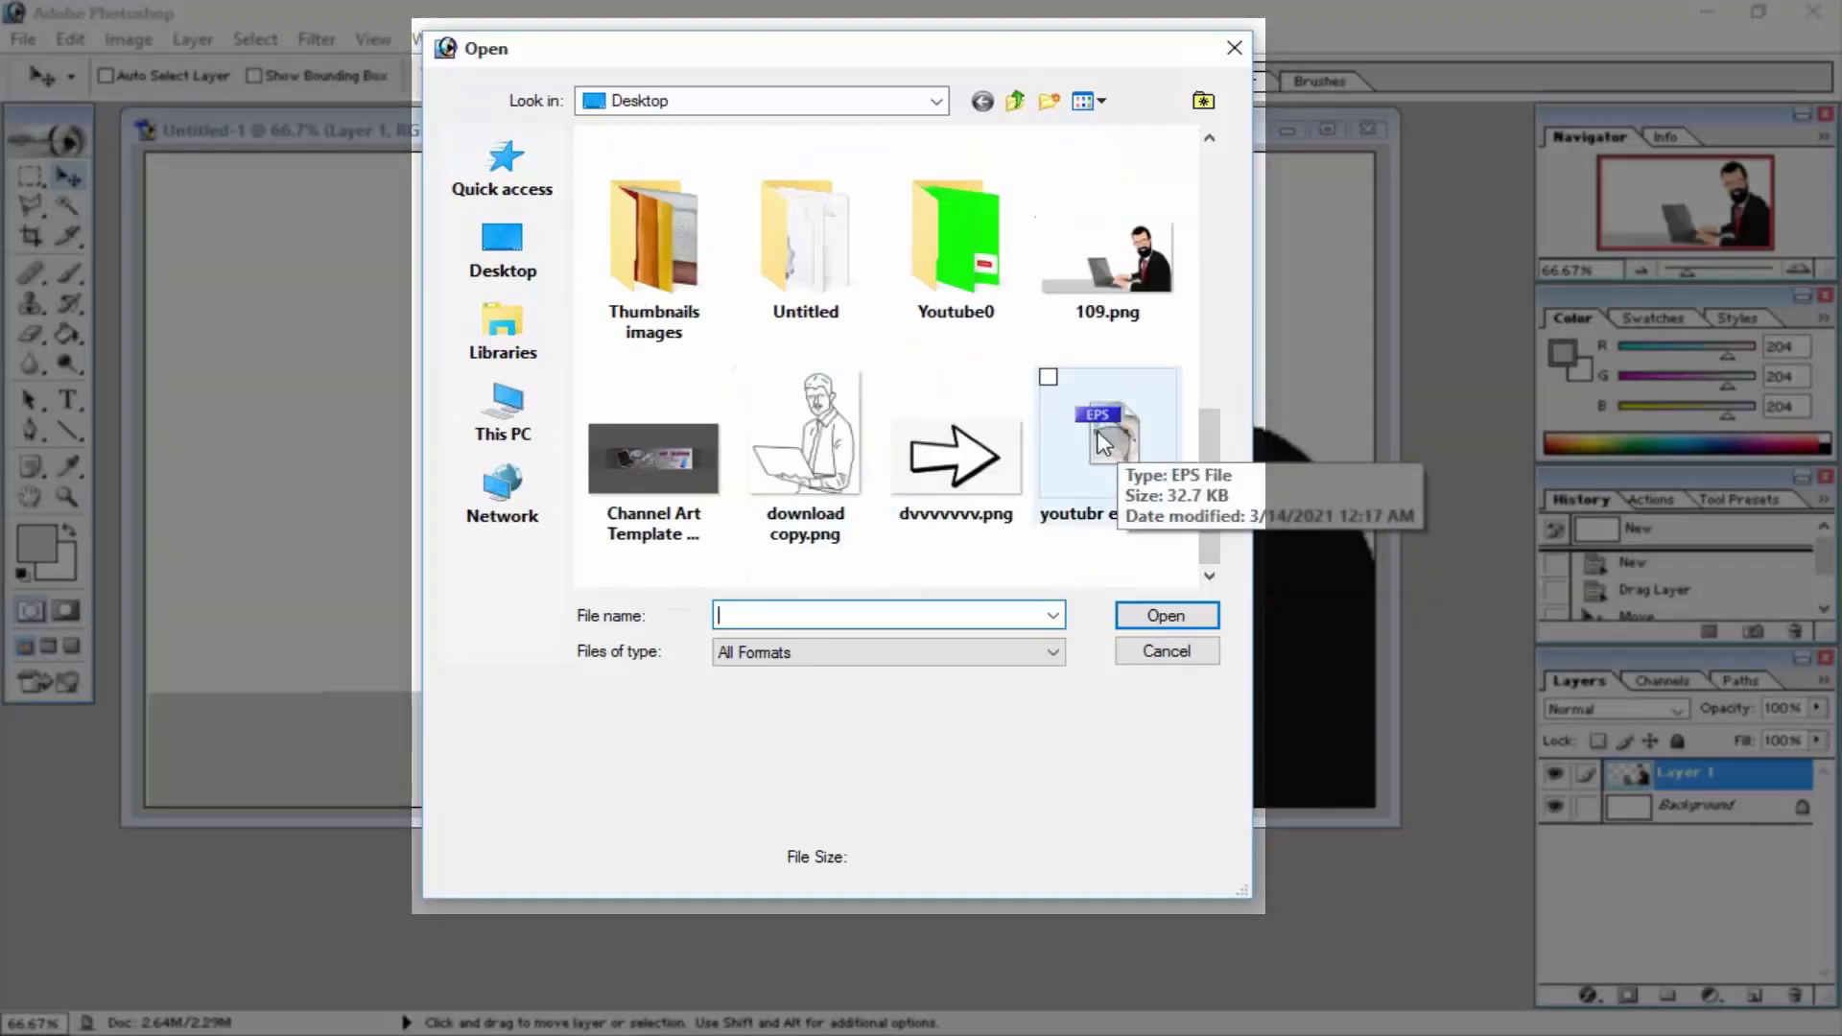
{"action": "double_click", "coordinate": [1101, 382]}
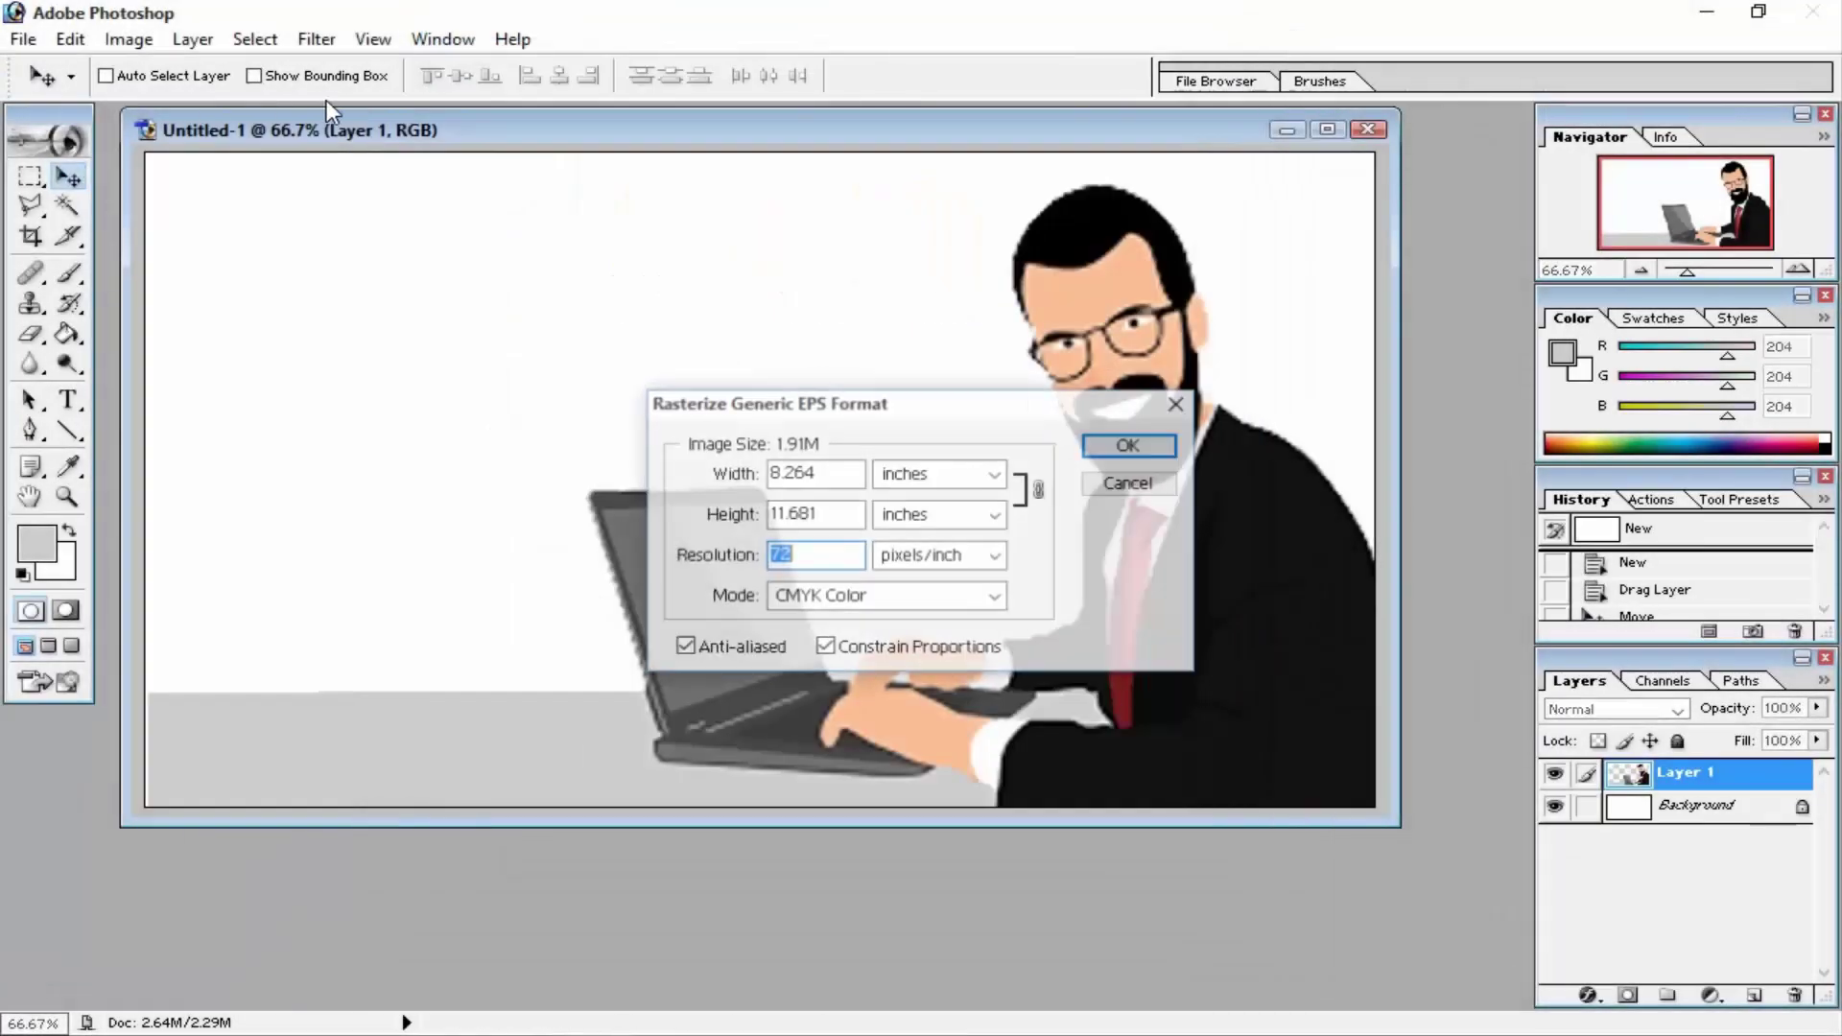
{"action": "key", "text": "Return"}
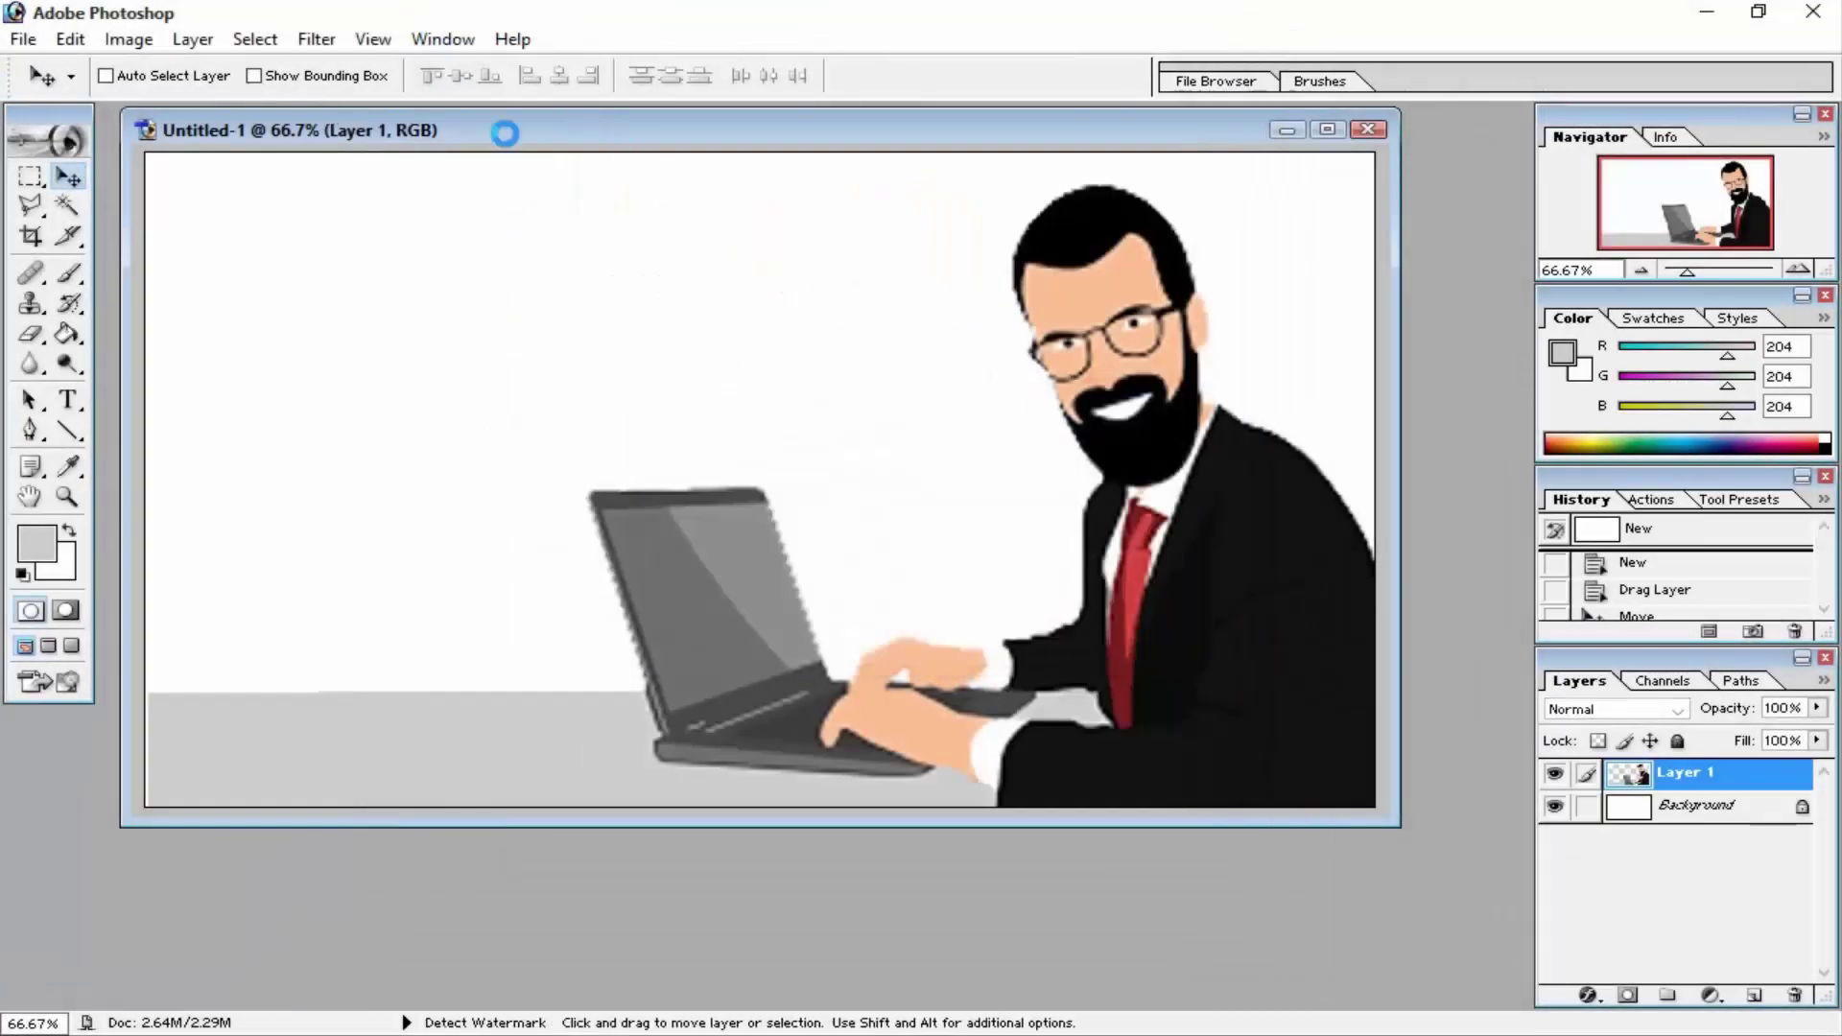
{"action": "mouse_move", "coordinate": [410, 139]}
{"action": "left_mouse_down"}
{"action": "mouse_move", "coordinate": [437, 274]}
{"action": "mouse_move", "coordinate": [411, 169]}
{"action": "mouse_move", "coordinate": [552, 211]}
{"action": "left_mouse_up"}
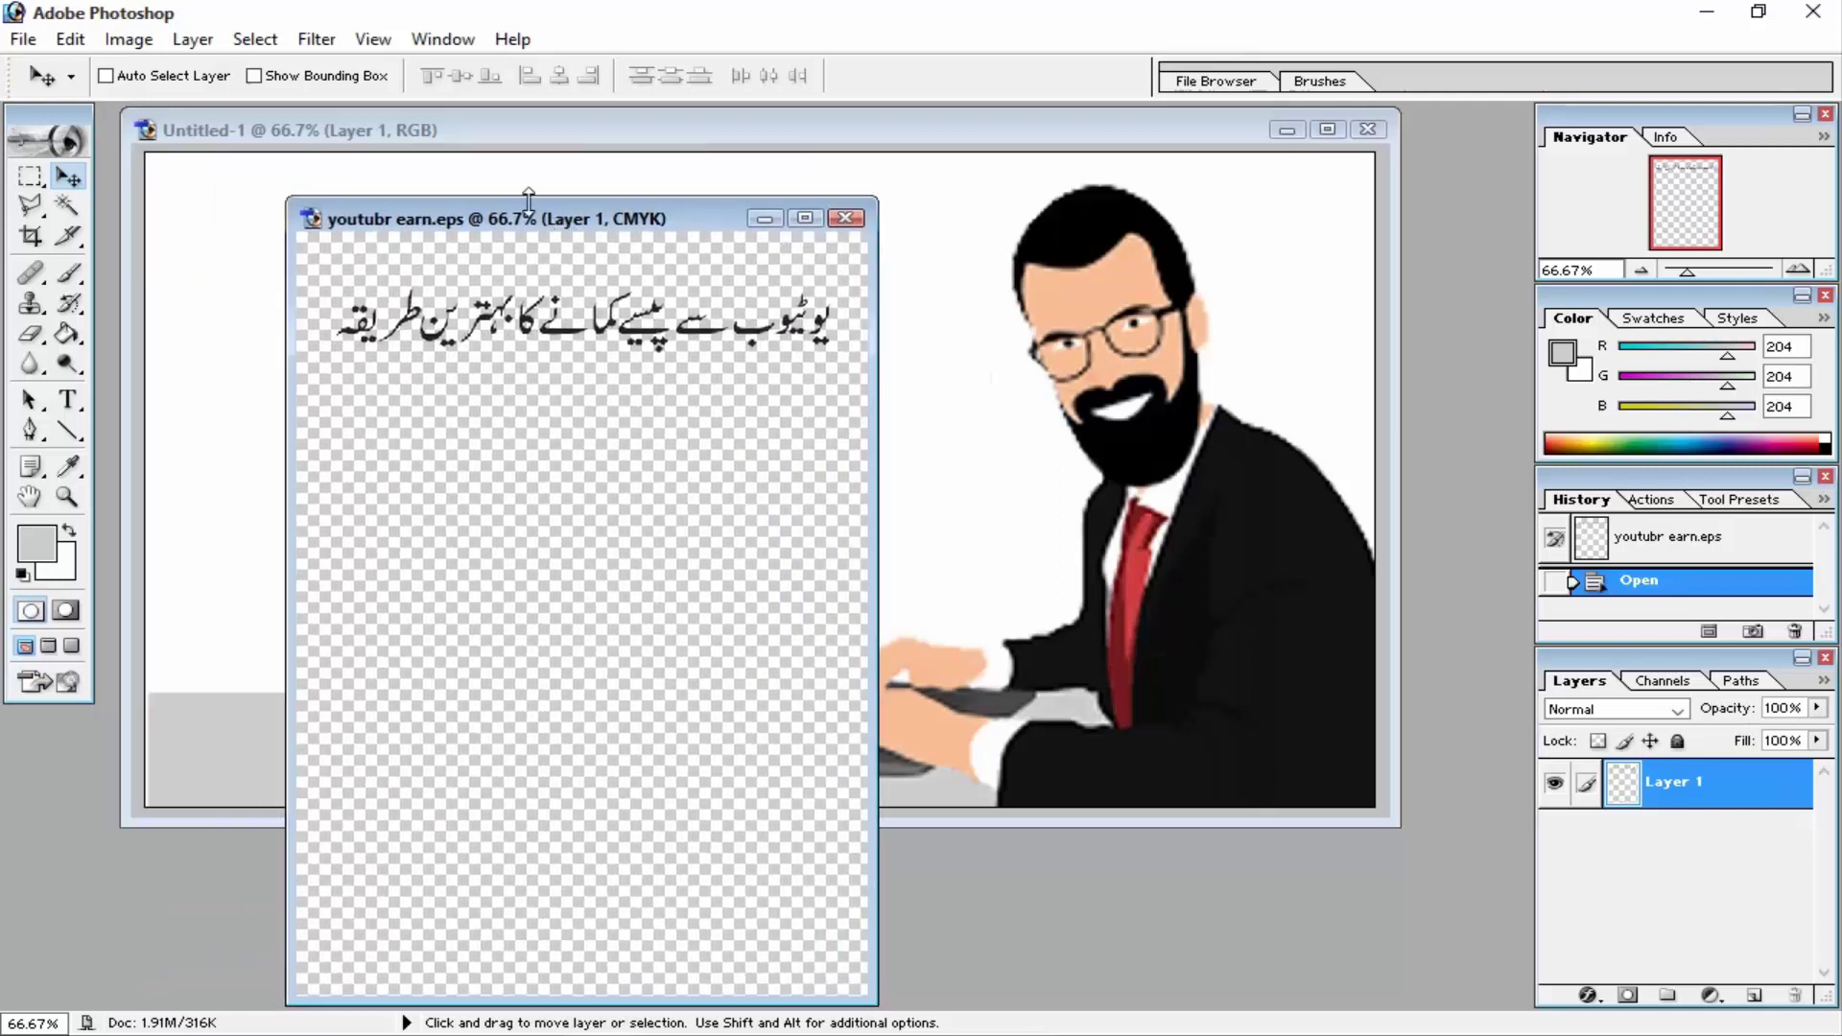
- Marquee-select the Urdu title text and drag it into the thumbnail
{"action": "left_click", "coordinate": [32, 177]}
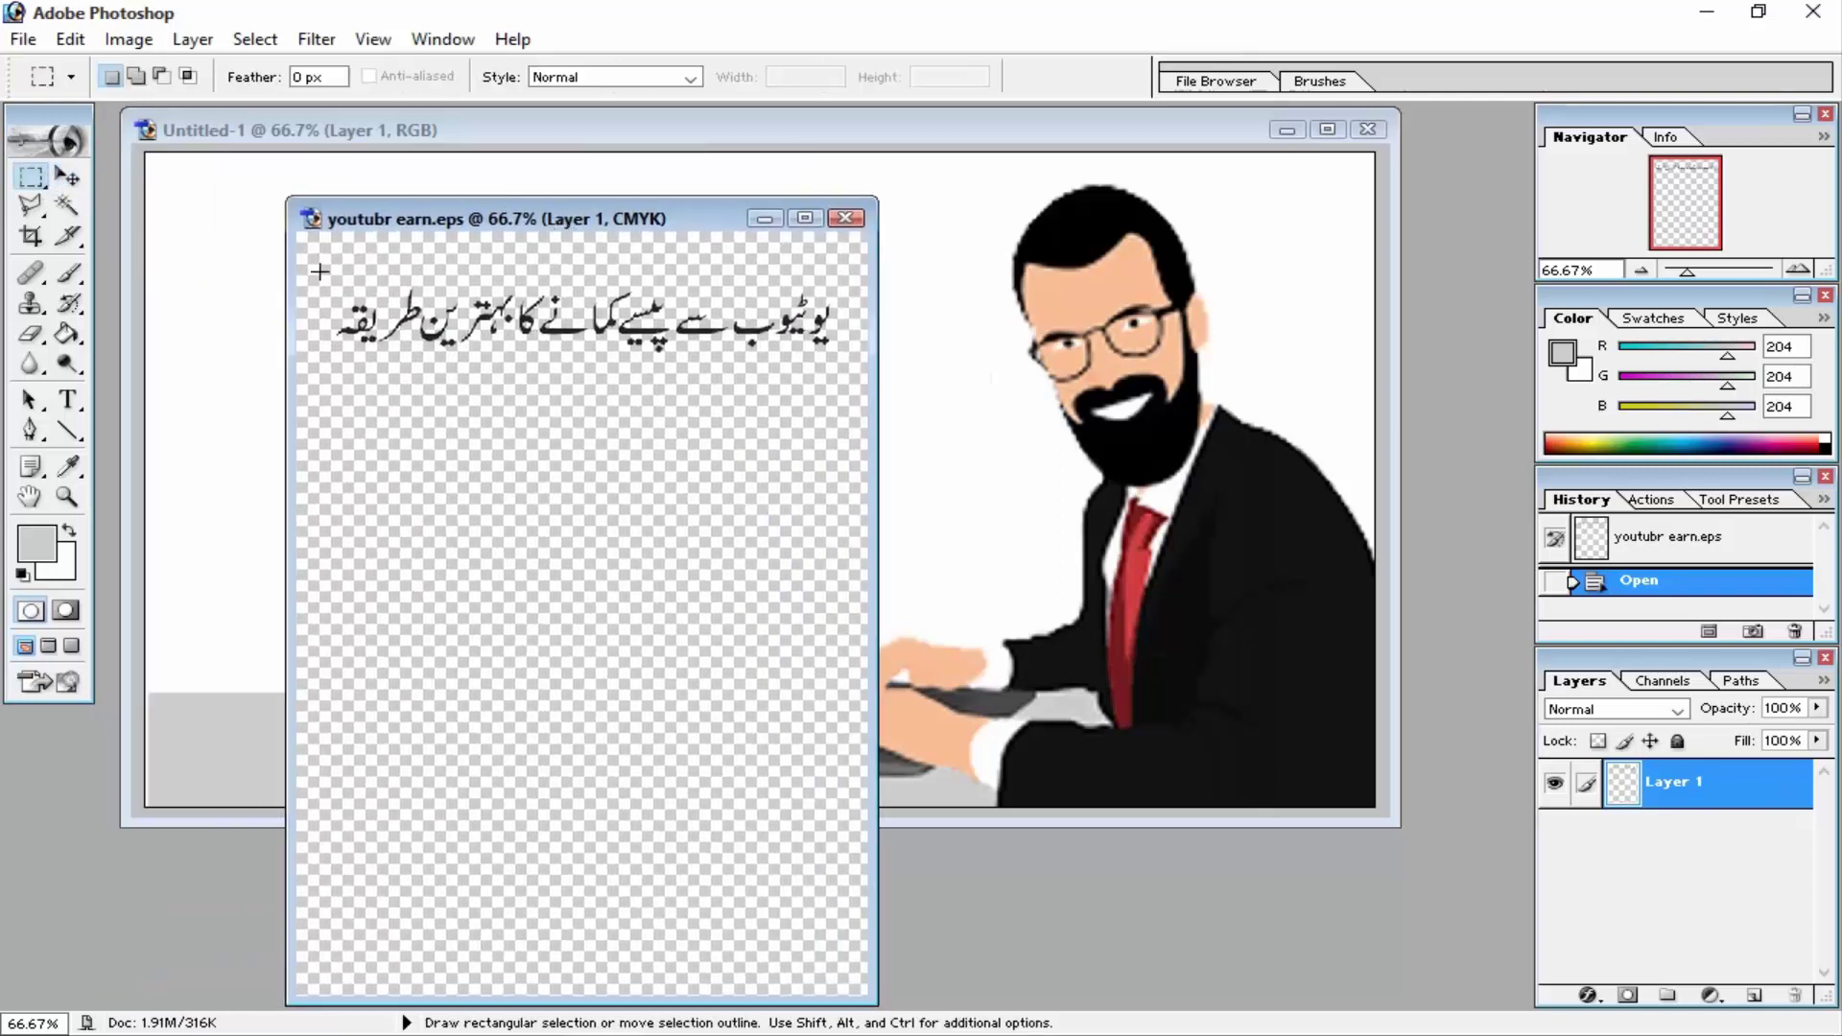
{"action": "left_click_drag", "start_coordinate": [320, 272], "coordinate": [849, 384]}
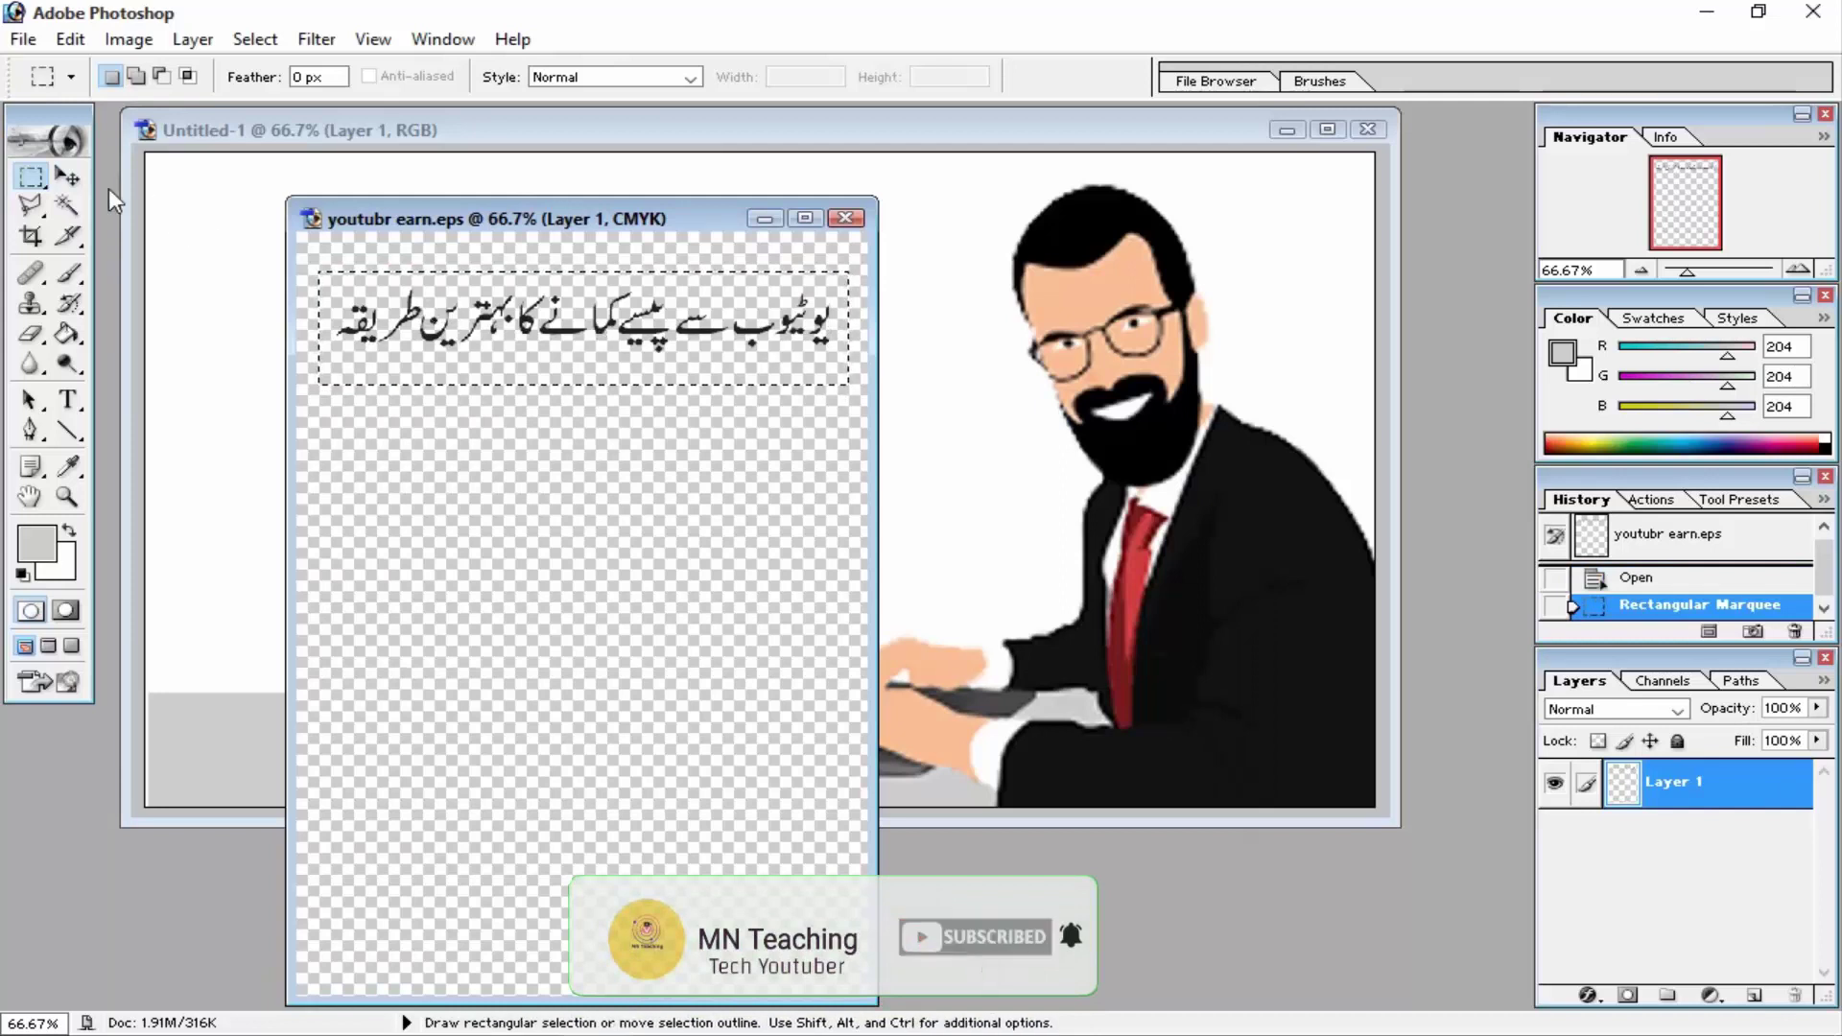
{"action": "left_click", "coordinate": [67, 177]}
{"action": "left_click_drag", "start_coordinate": [593, 367], "coordinate": [940, 420]}
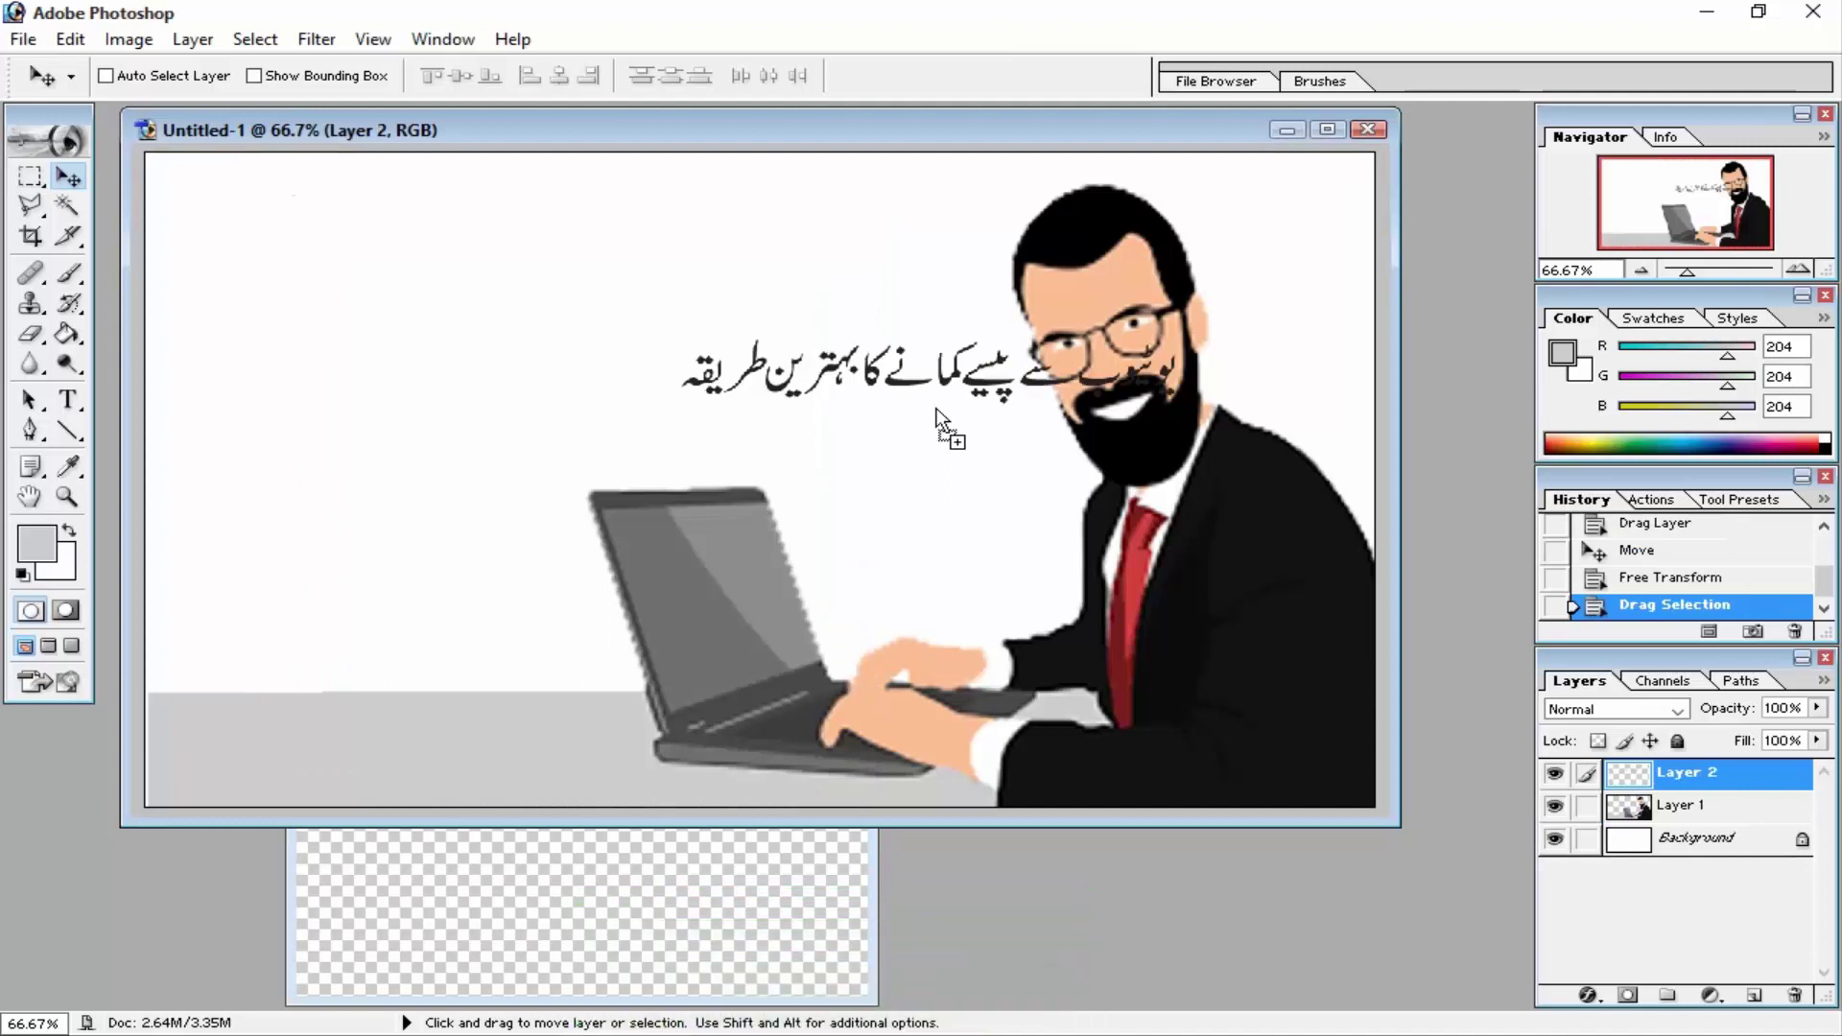
- Scale and position the Urdu title across the top-left with Free Transform
{"action": "key", "text": "ctrl+t"}
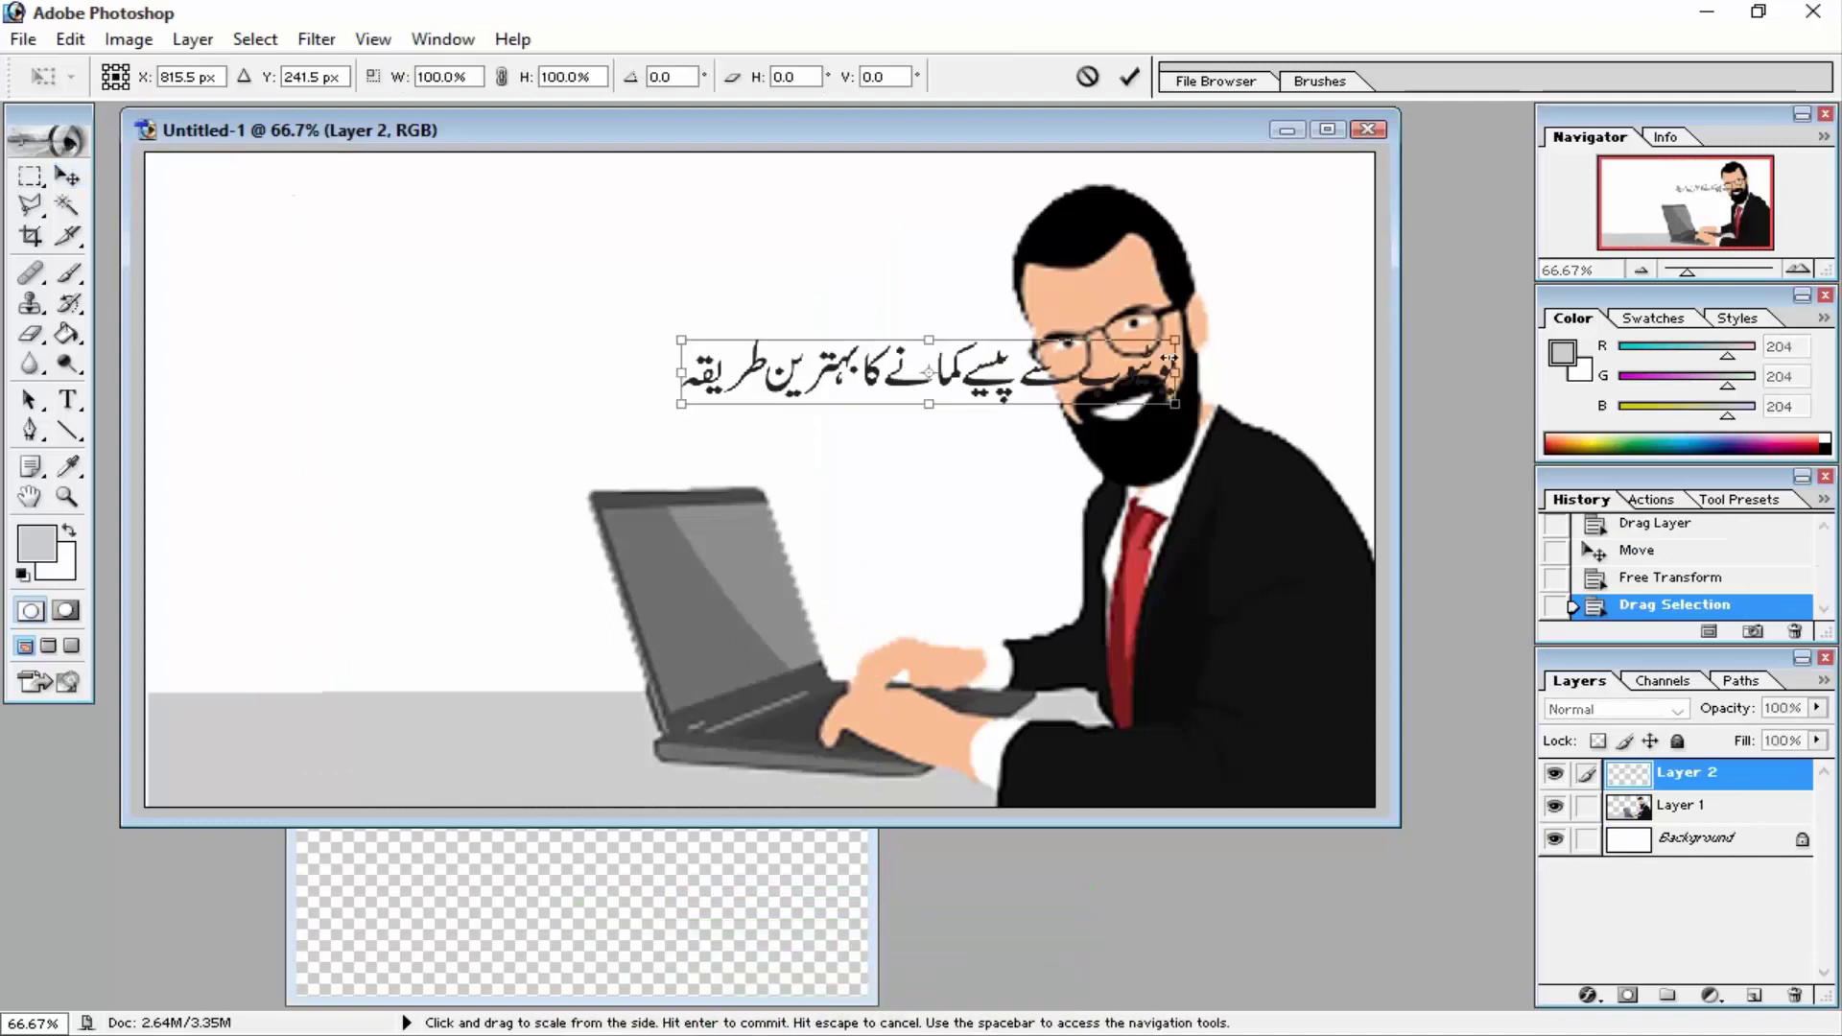
{"action": "mouse_move", "coordinate": [1056, 369]}
{"action": "left_mouse_down"}
{"action": "mouse_move", "coordinate": [677, 271]}
{"action": "mouse_move", "coordinate": [1081, 342]}
{"action": "mouse_move", "coordinate": [943, 257]}
{"action": "left_mouse_up"}
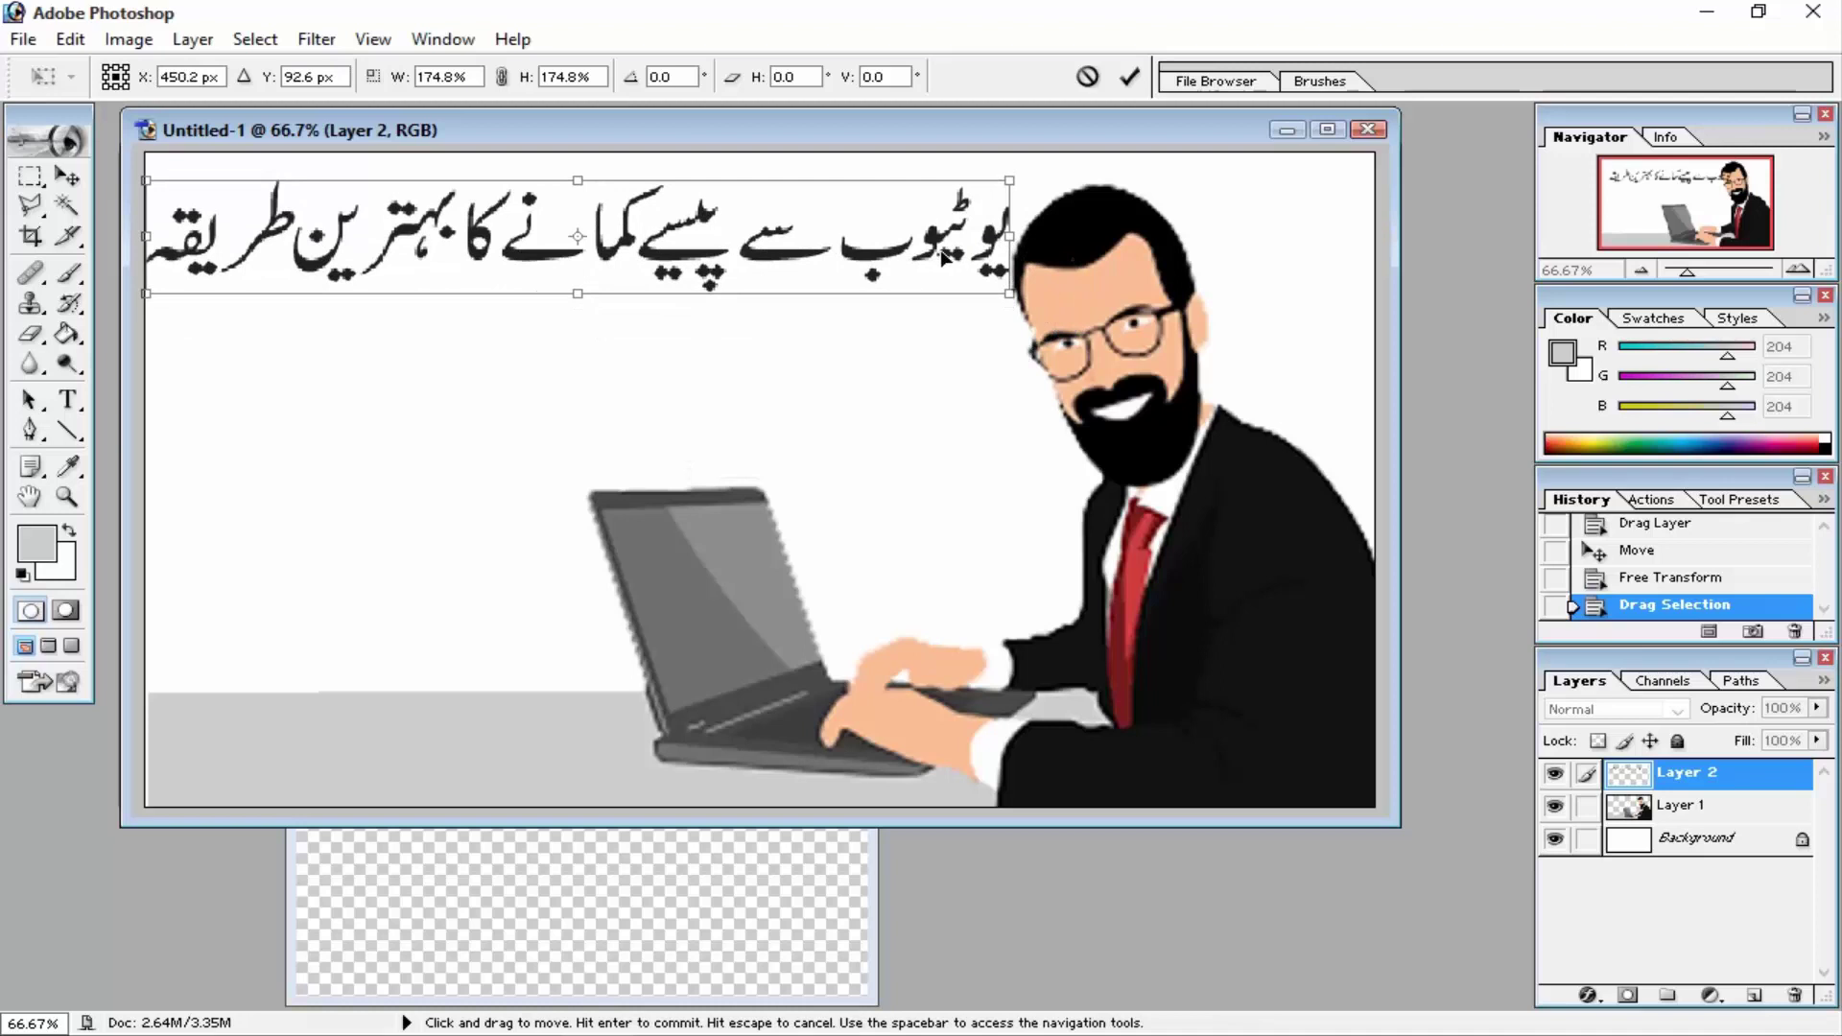
{"action": "left_click_drag", "start_coordinate": [943, 258], "coordinate": [954, 257]}
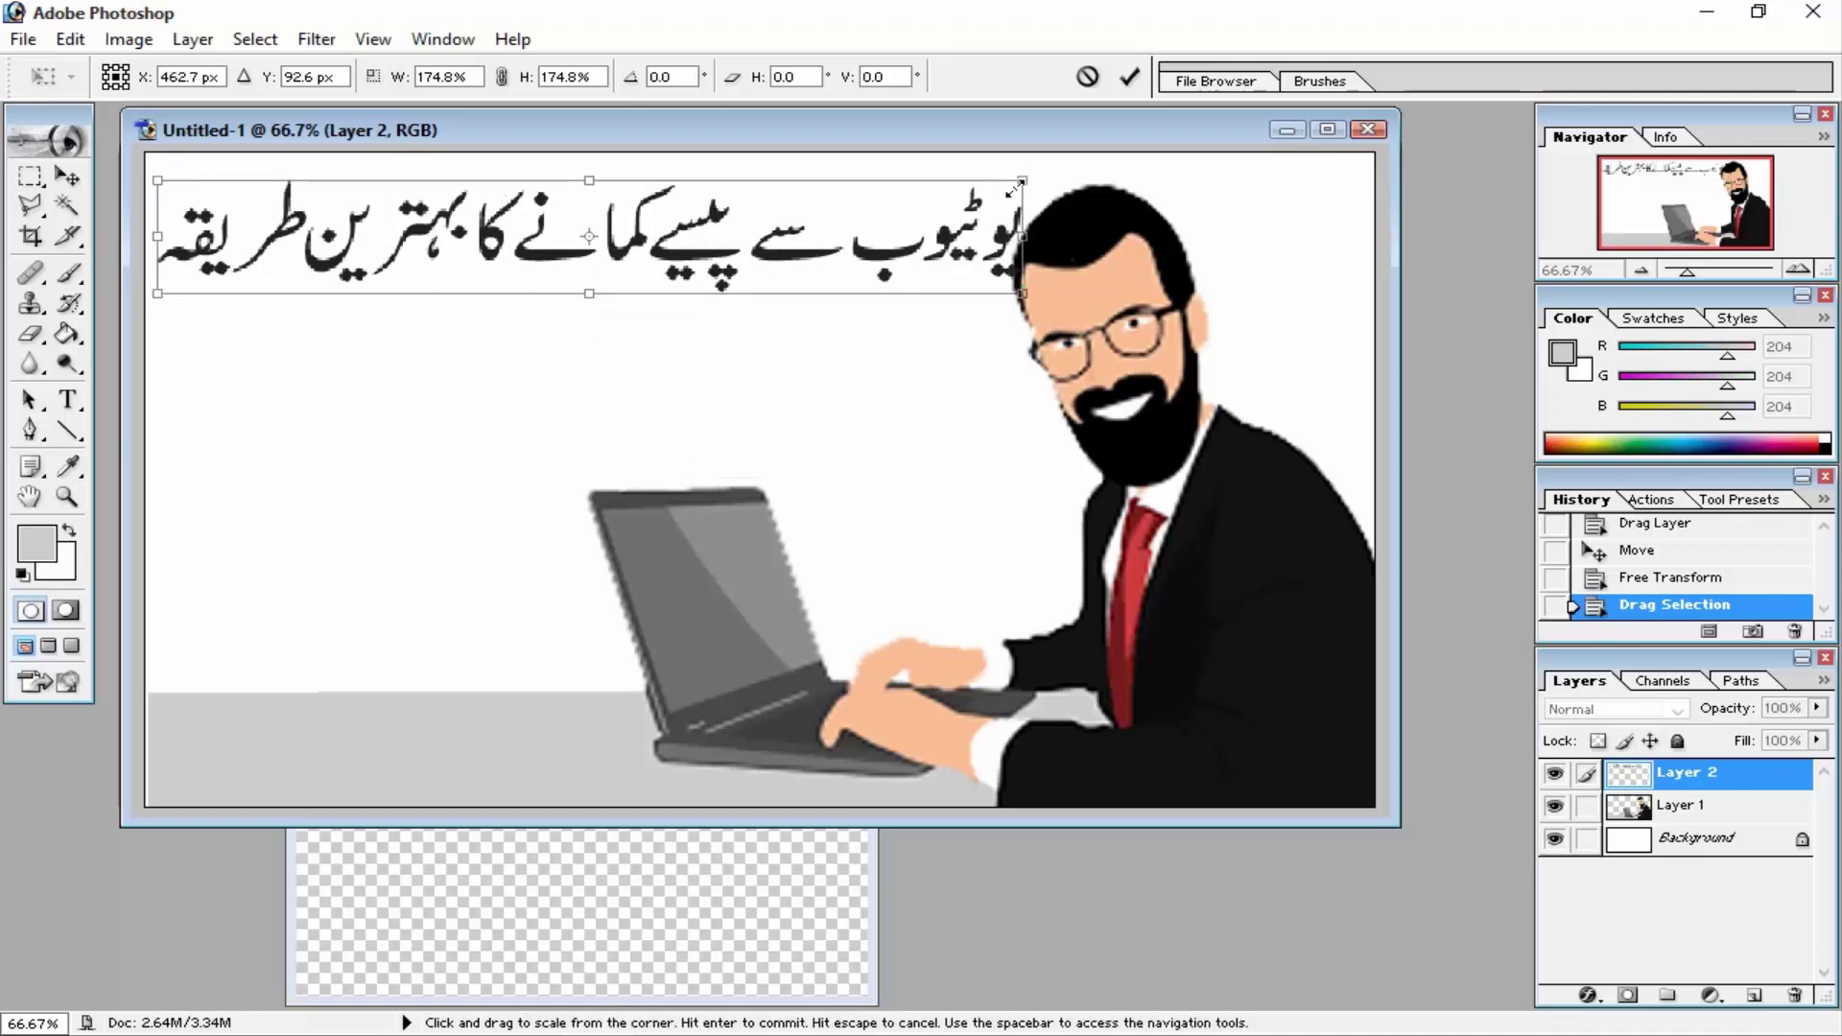
{"action": "left_click_drag", "start_coordinate": [1009, 189], "coordinate": [1002, 184]}
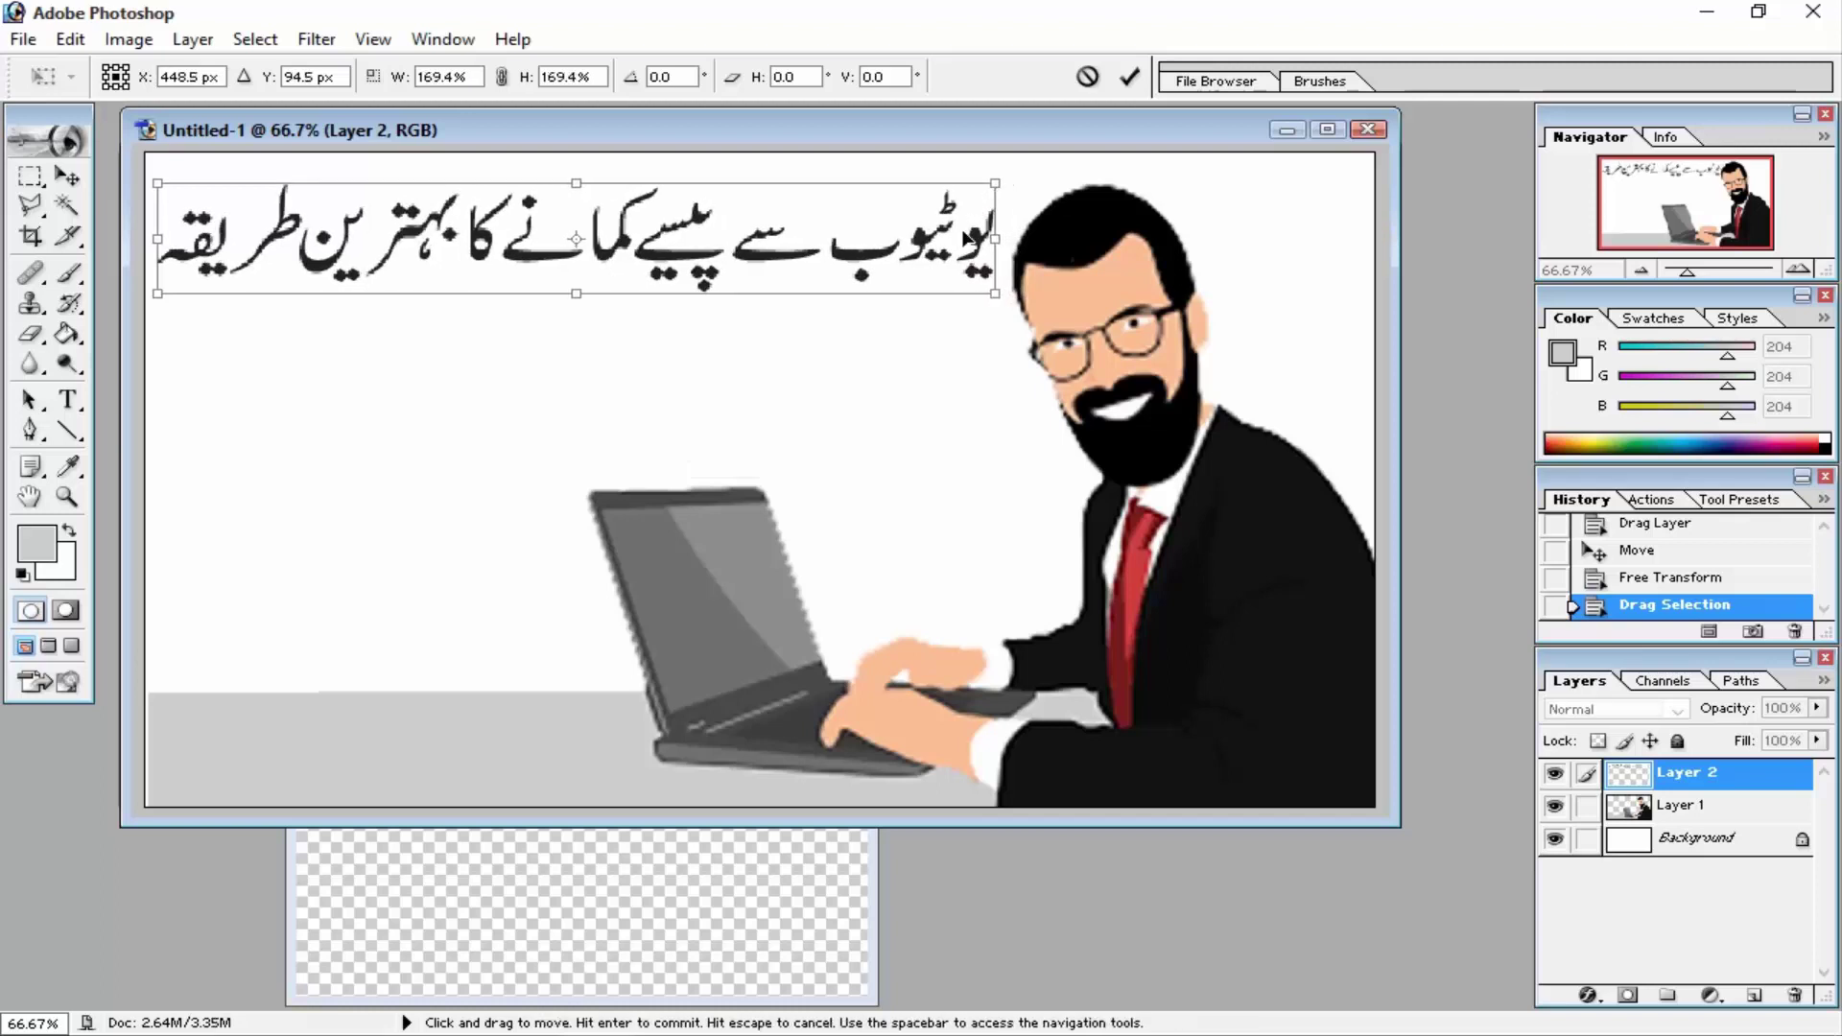
{"action": "key", "text": "Return"}
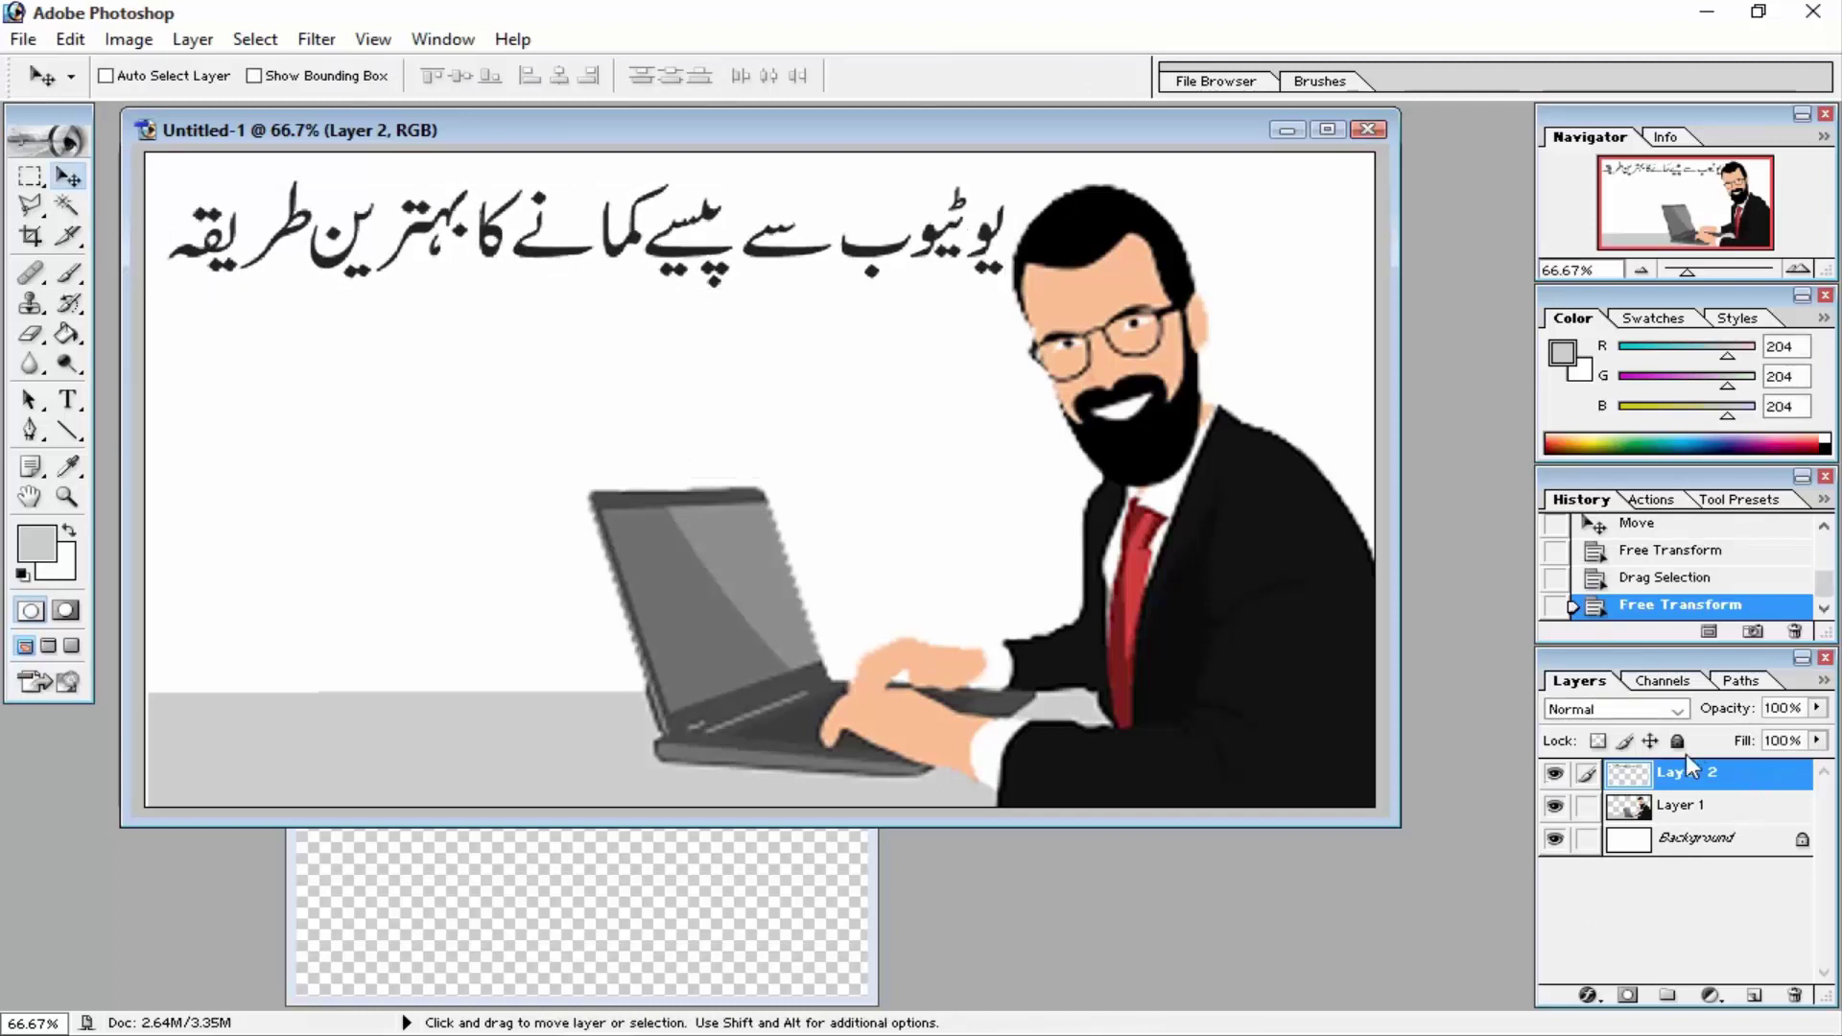
- Click through the Background, businessman and title layers, ending on the Urdu title layer
{"action": "left_click", "coordinate": [1683, 803]}
{"action": "left_click", "coordinate": [1683, 837]}
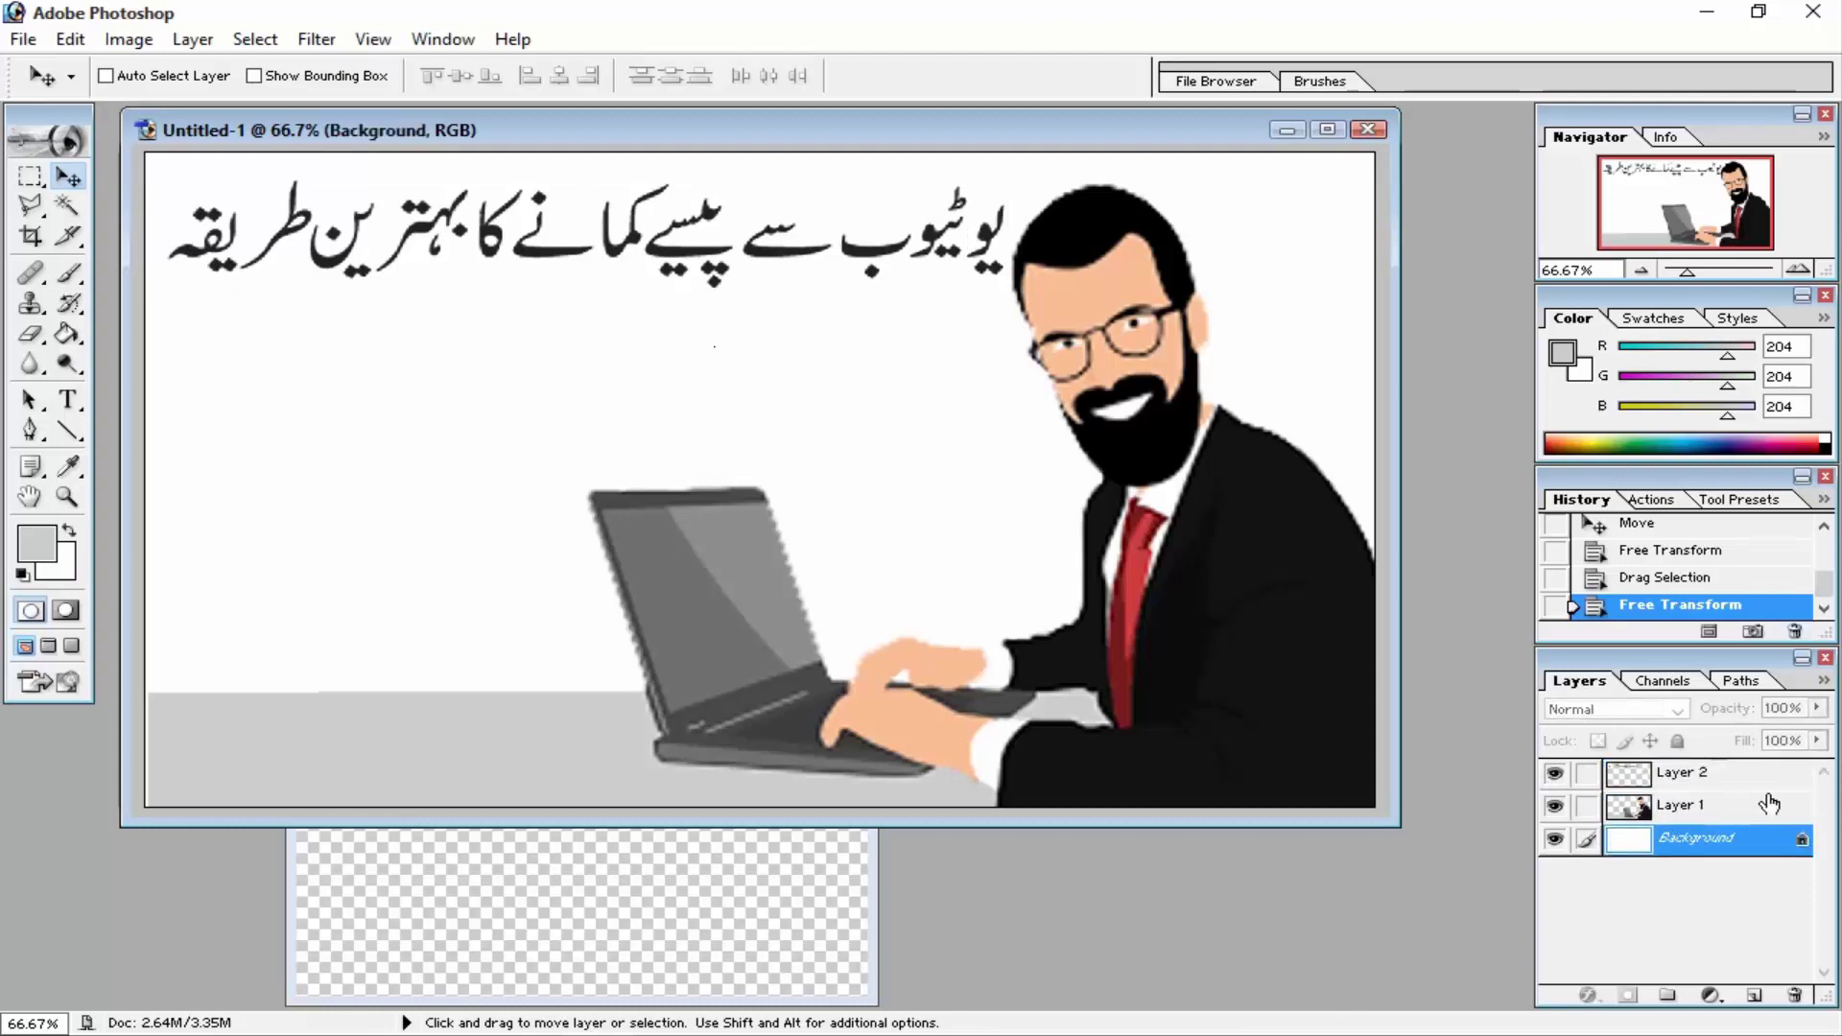
{"action": "left_click", "coordinate": [1768, 804]}
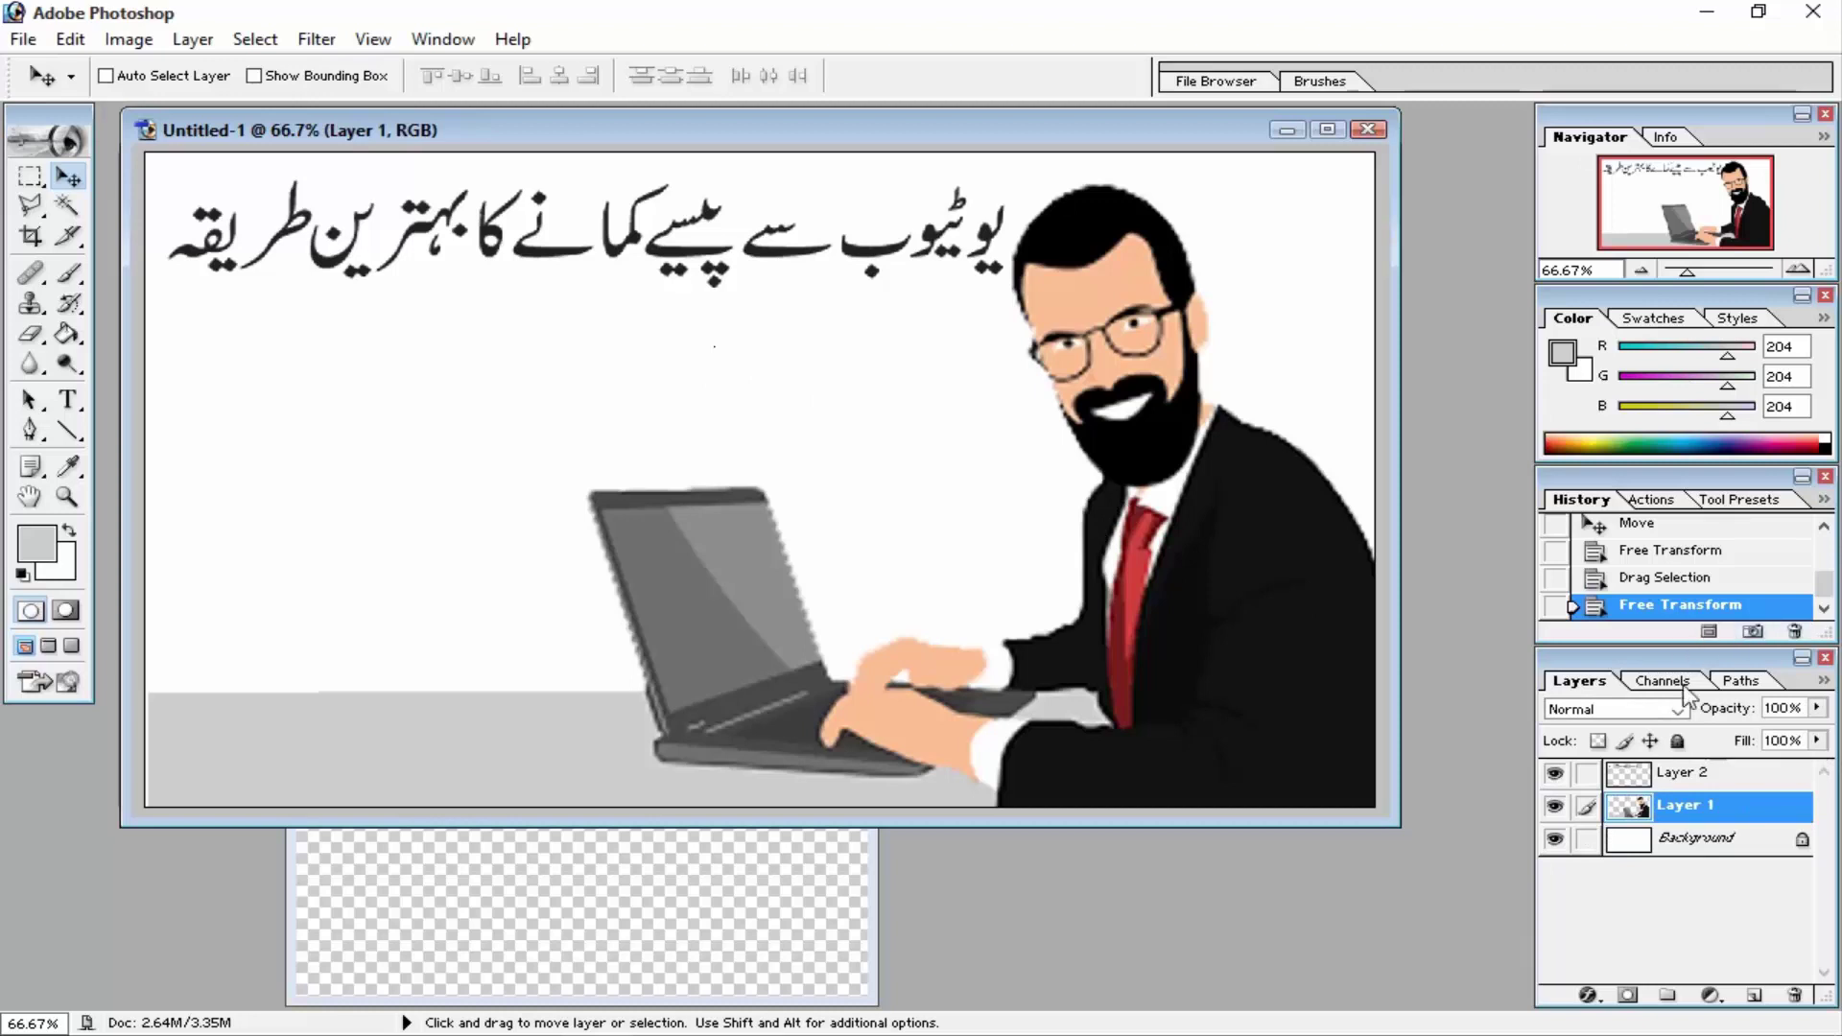
{"action": "left_click", "coordinate": [1700, 777]}
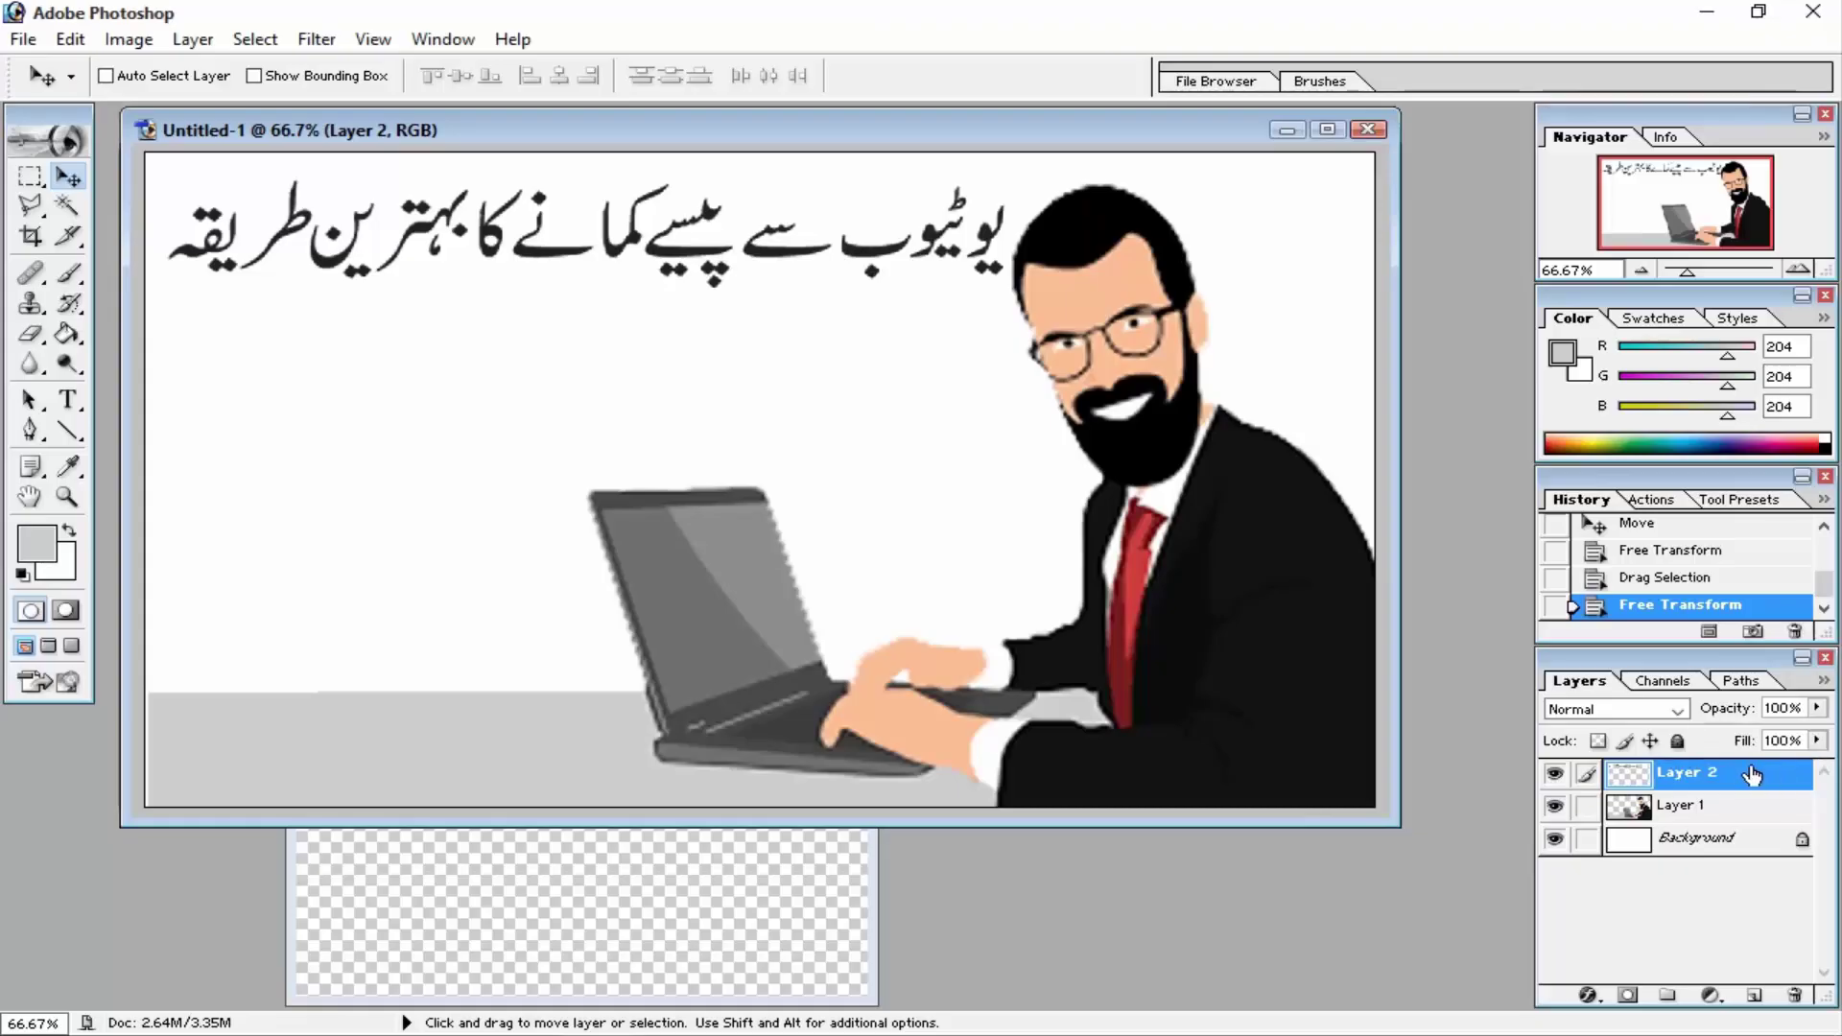
- In the title layer's Layer Style, add a bright green (0CFF00) Stroke
{"action": "right_click", "coordinate": [1751, 774]}
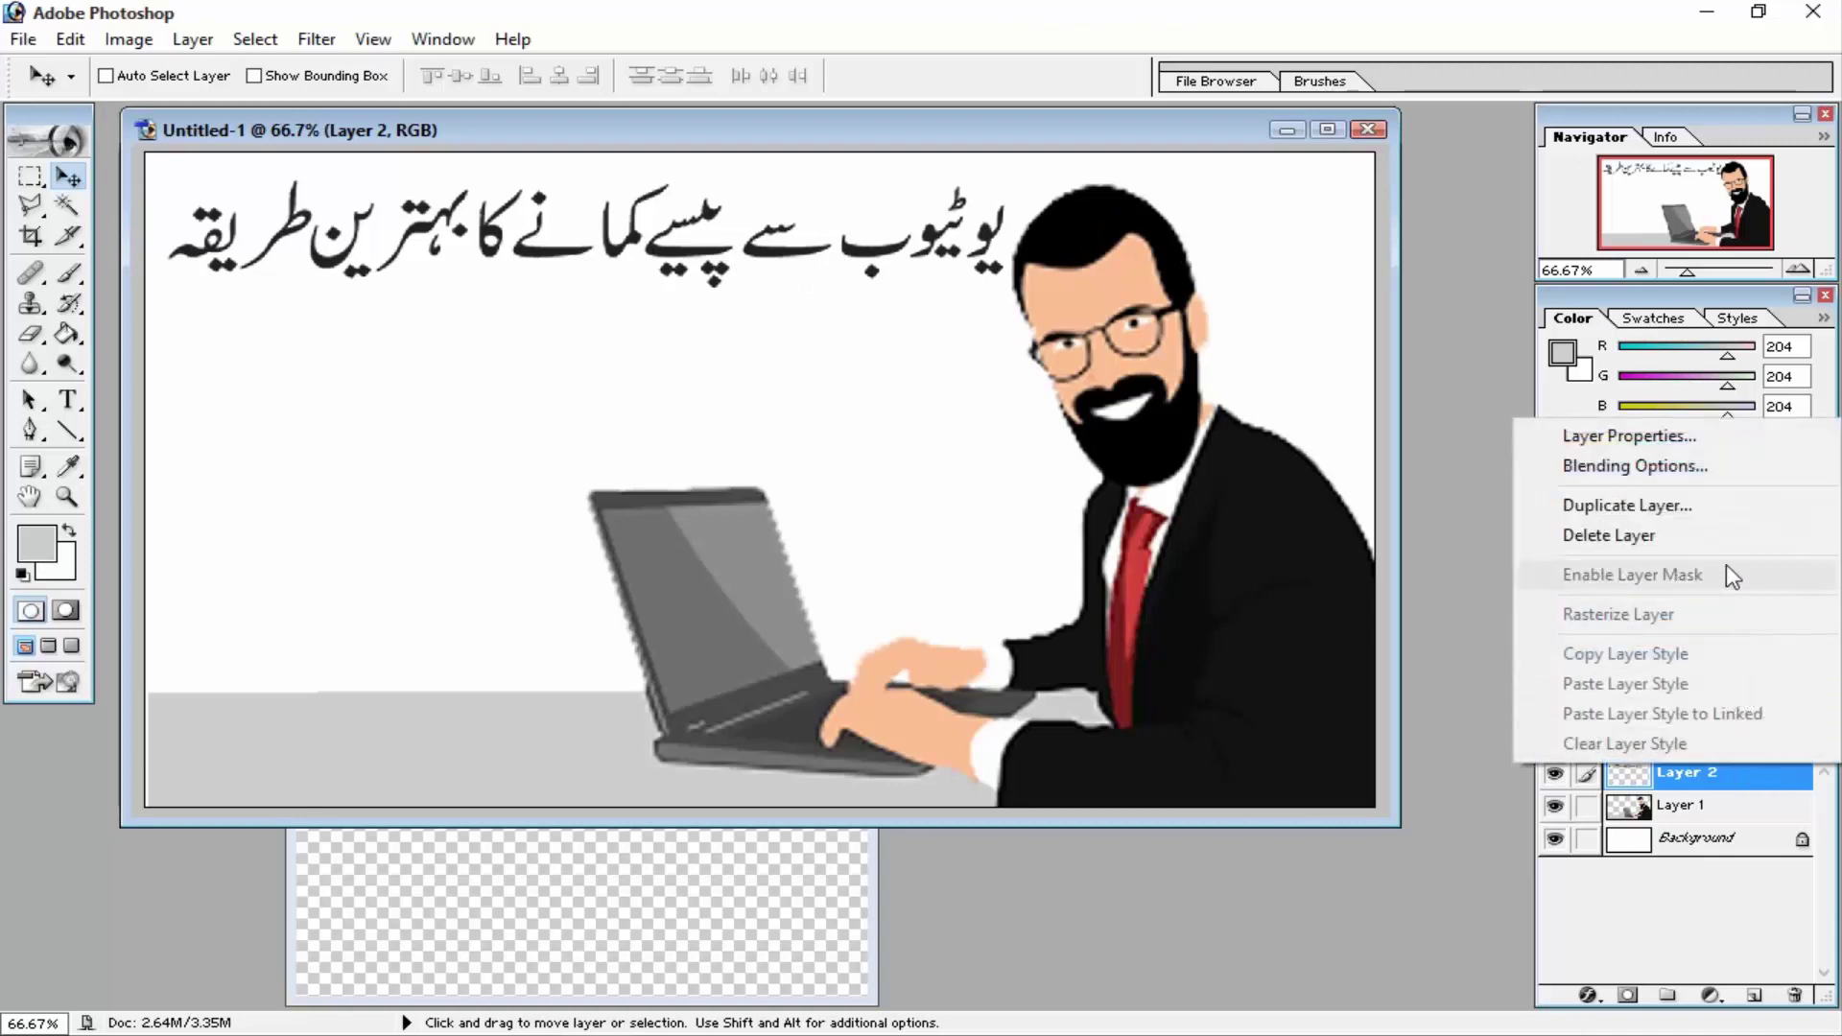
{"action": "left_click", "coordinate": [1713, 463]}
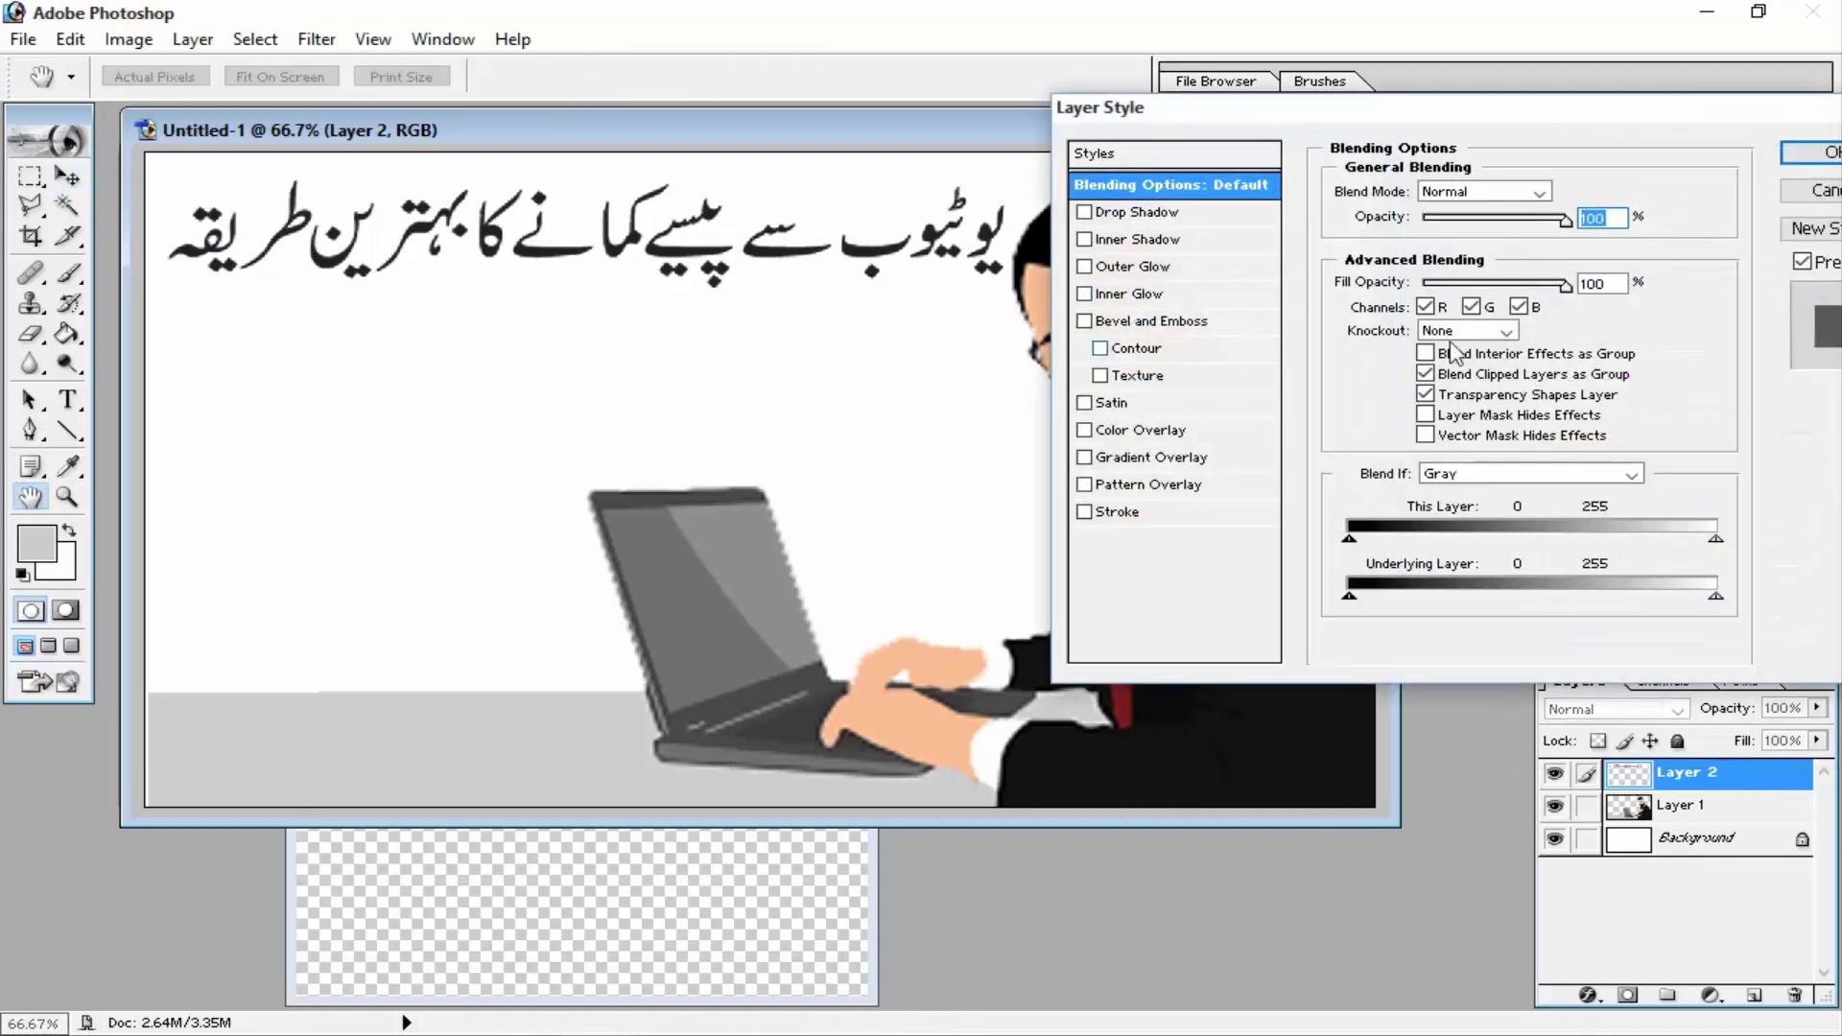
{"action": "left_click_drag", "start_coordinate": [1464, 120], "coordinate": [1403, 120]}
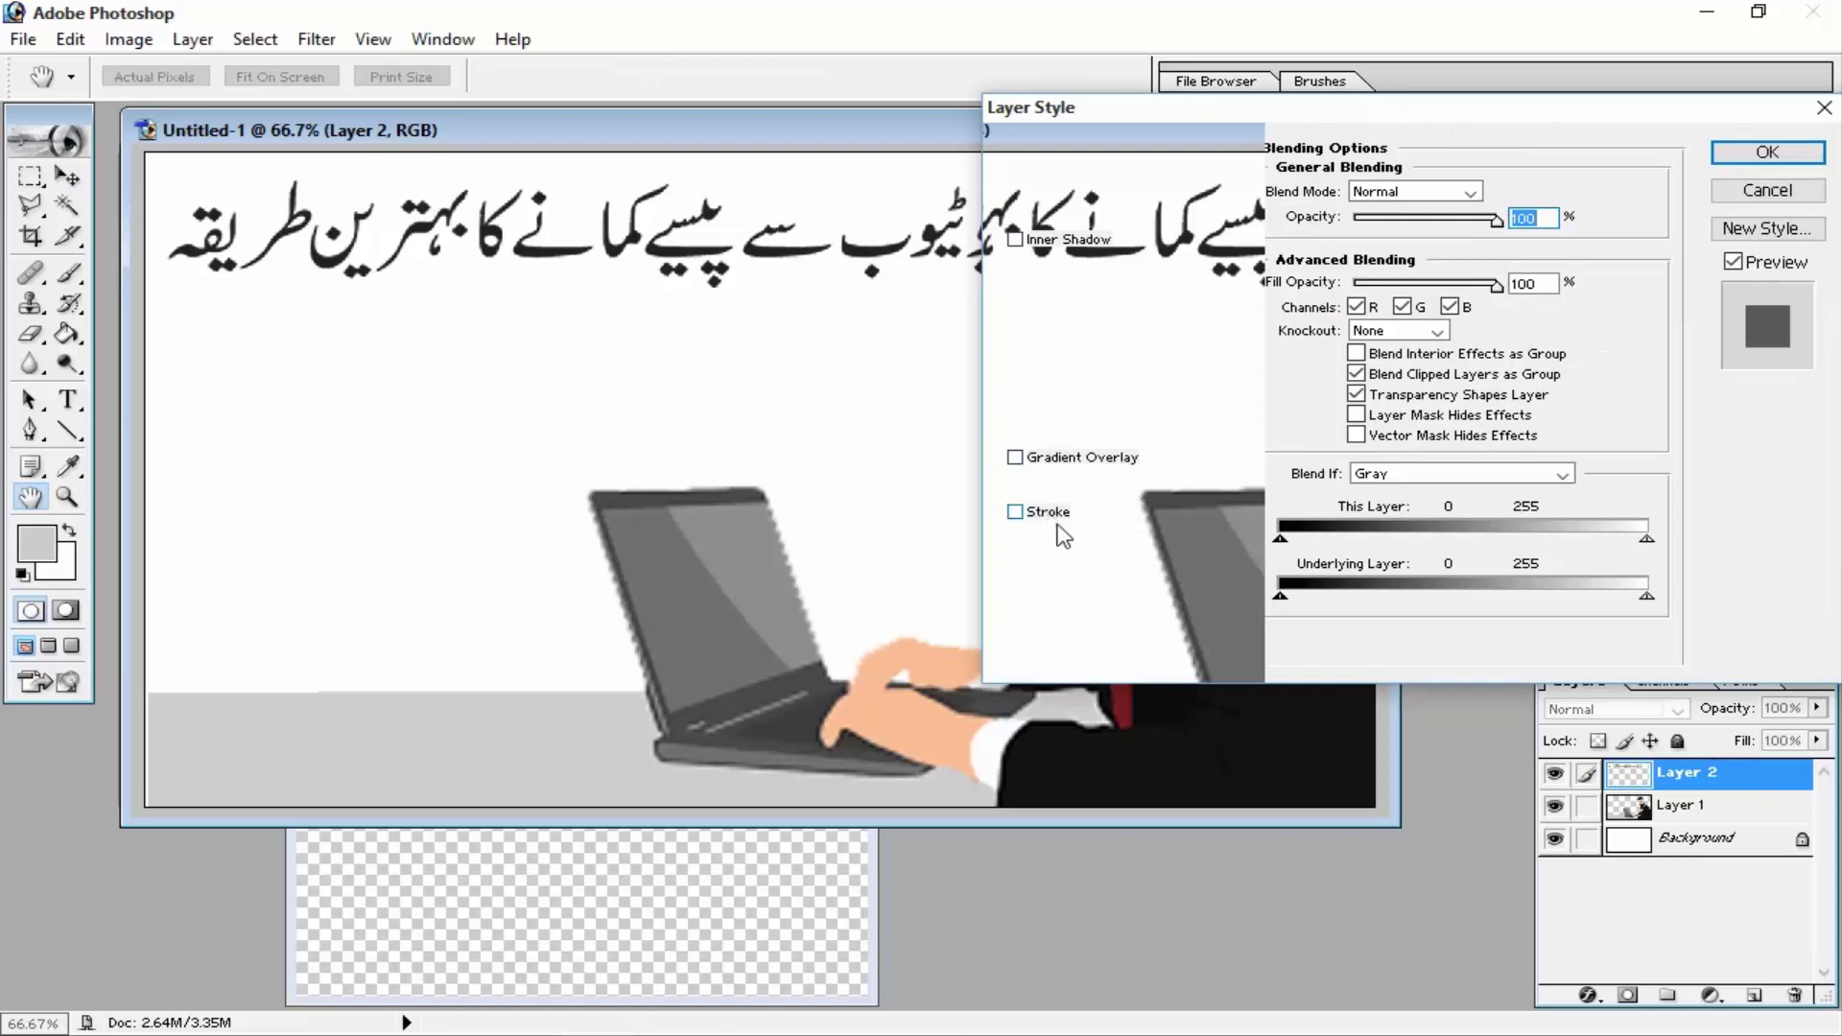
{"action": "left_click", "coordinate": [1053, 513]}
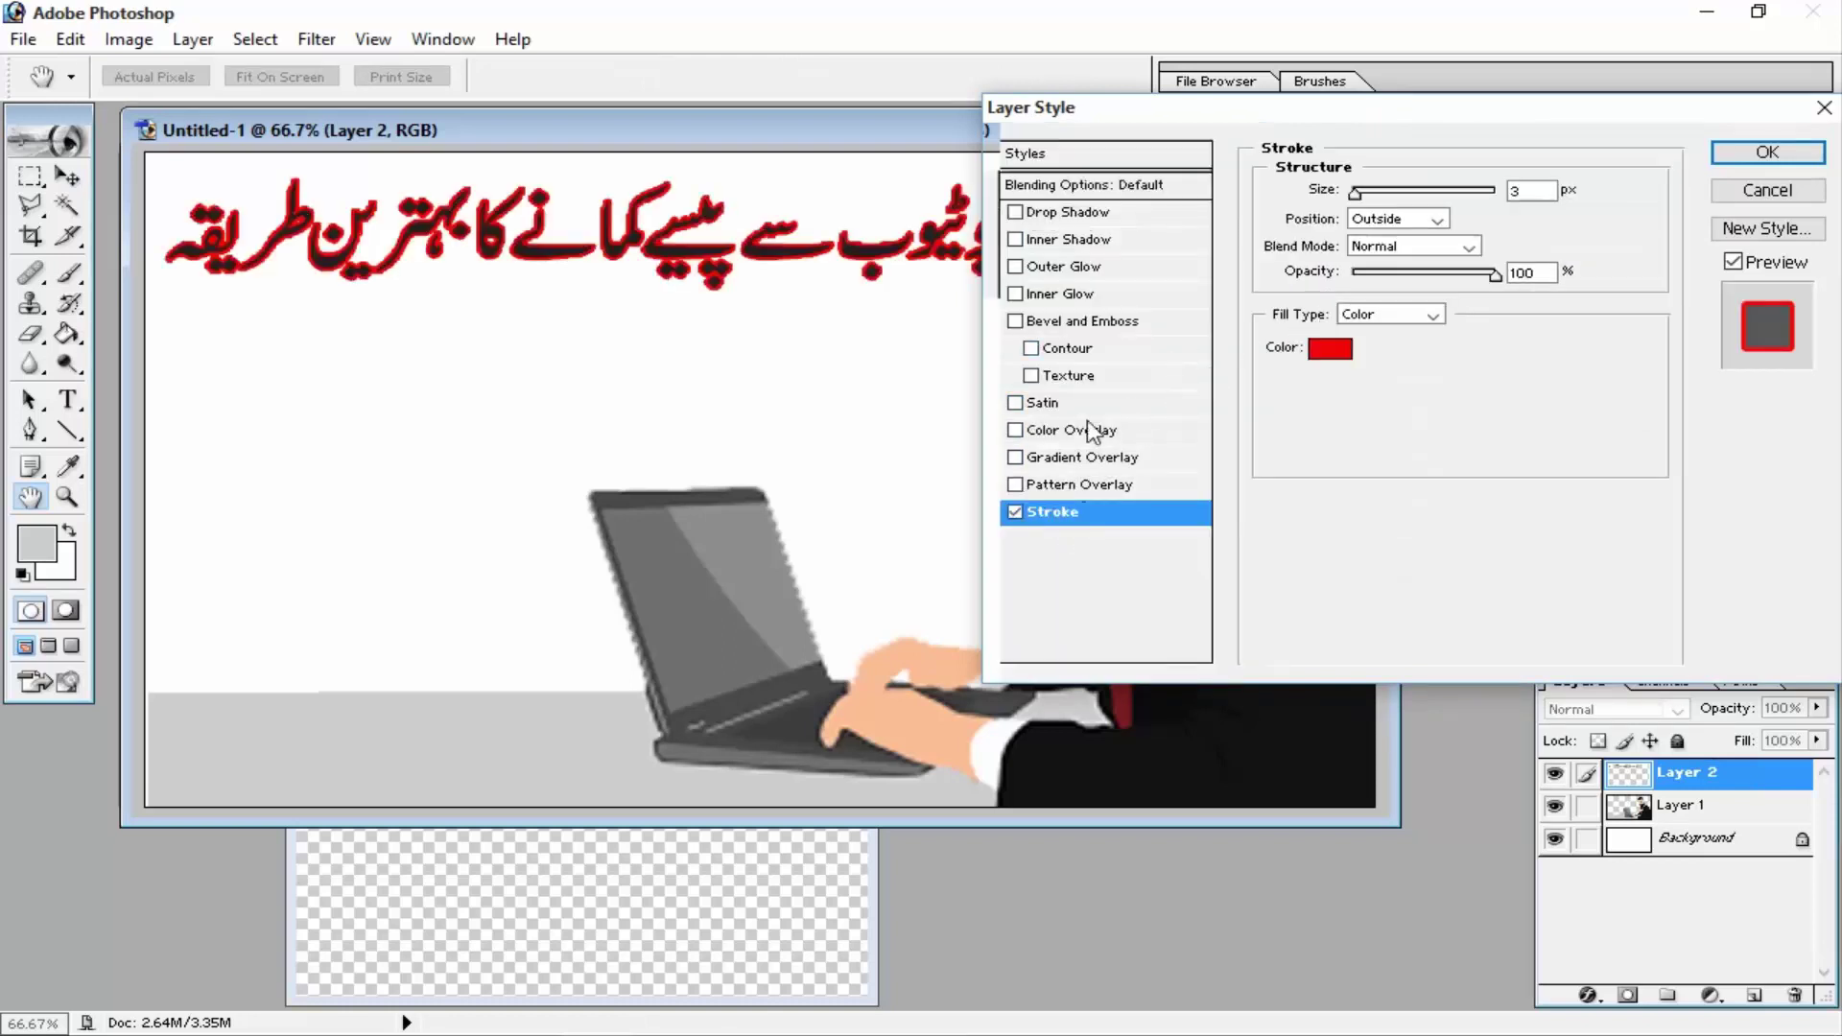
{"action": "left_click", "coordinate": [1332, 350]}
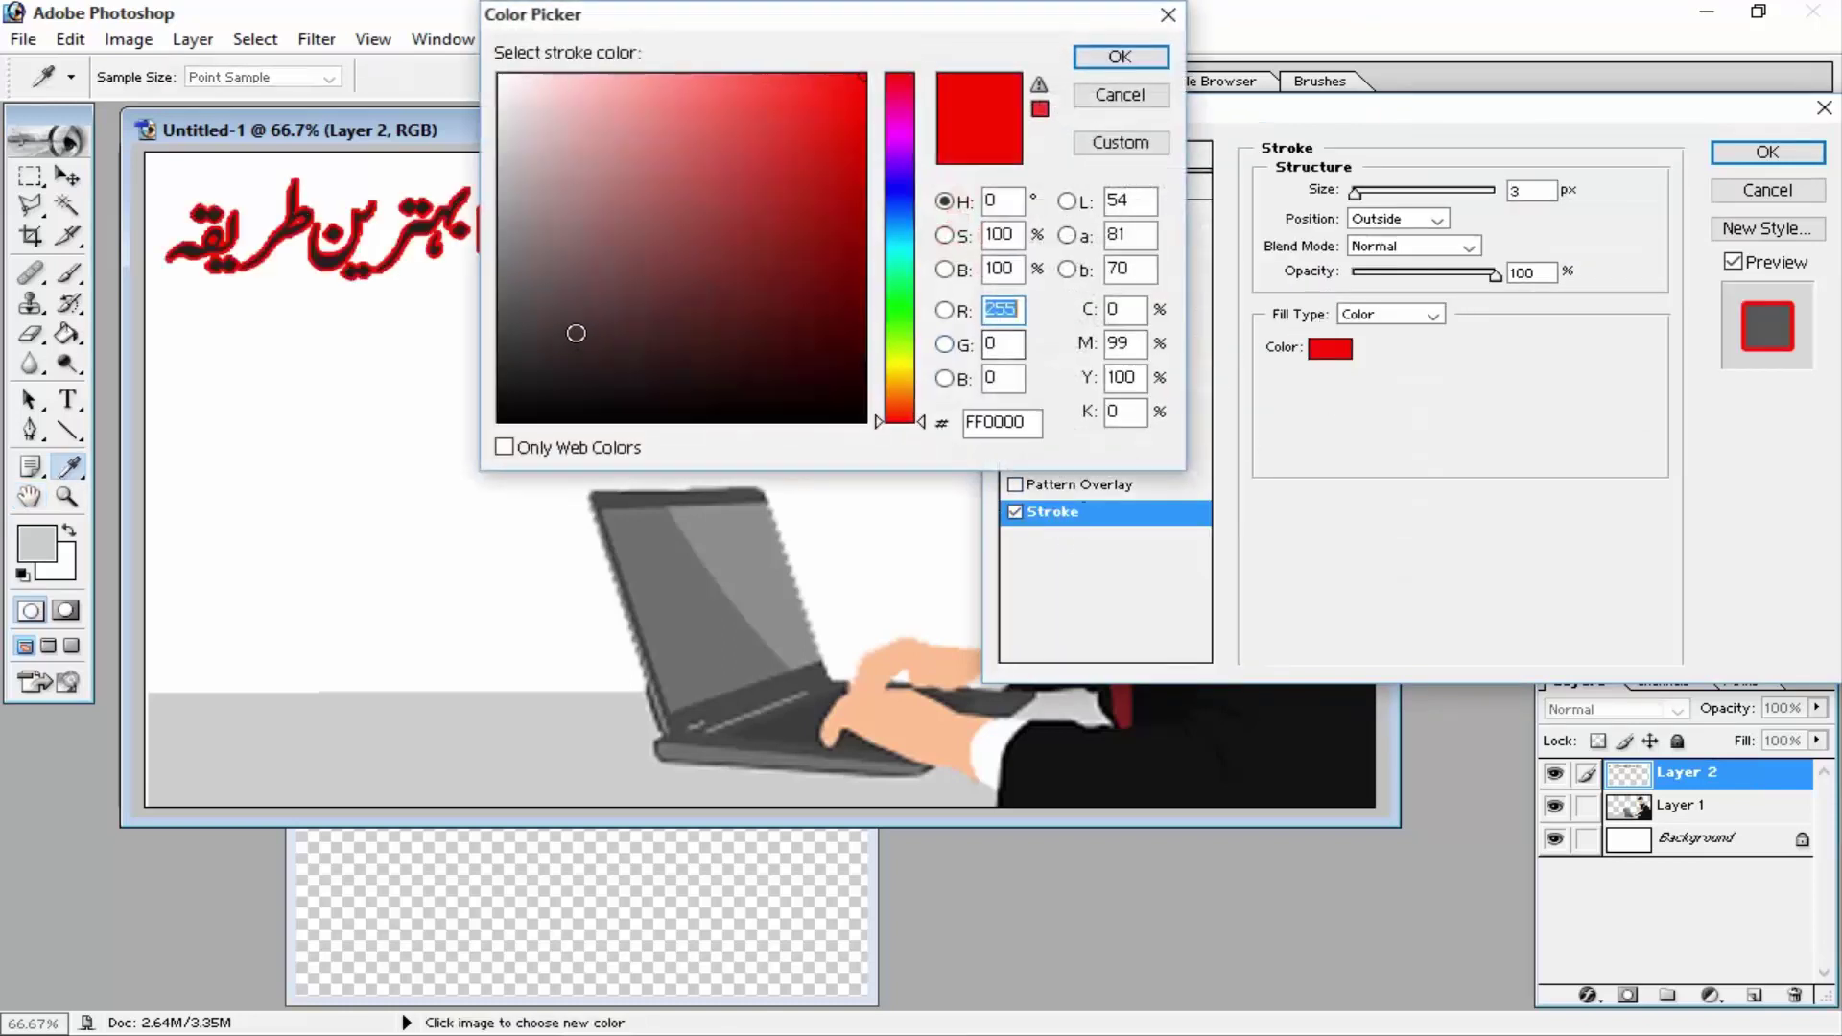
{"action": "key", "text": "BackSpace"}
{"action": "key", "text": "BackSpace"}
{"action": "key", "text": "BackSpace"}
{"action": "mouse_move", "coordinate": [762, 318]}
{"action": "left_mouse_down"}
{"action": "mouse_move", "coordinate": [522, 82]}
{"action": "mouse_move", "coordinate": [816, 114]}
{"action": "left_mouse_up"}
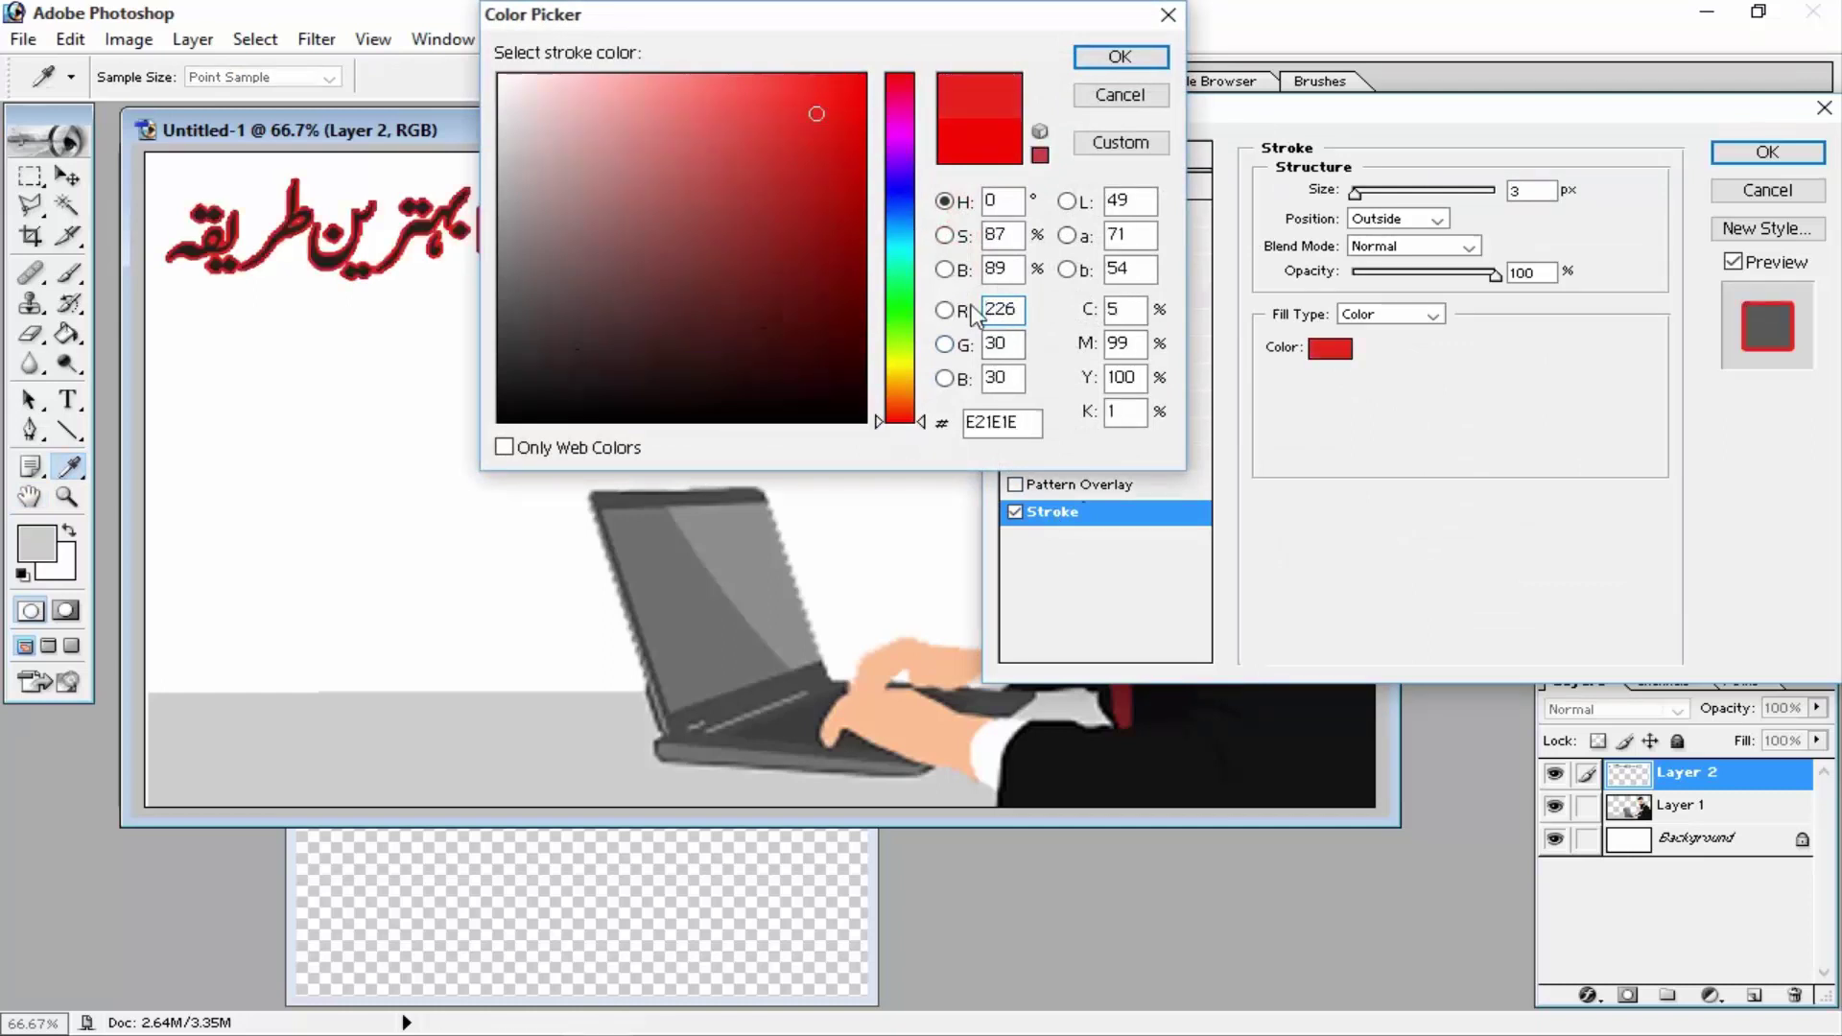
{"action": "left_click", "coordinate": [899, 309]}
{"action": "left_click_drag", "start_coordinate": [719, 172], "coordinate": [896, 41]}
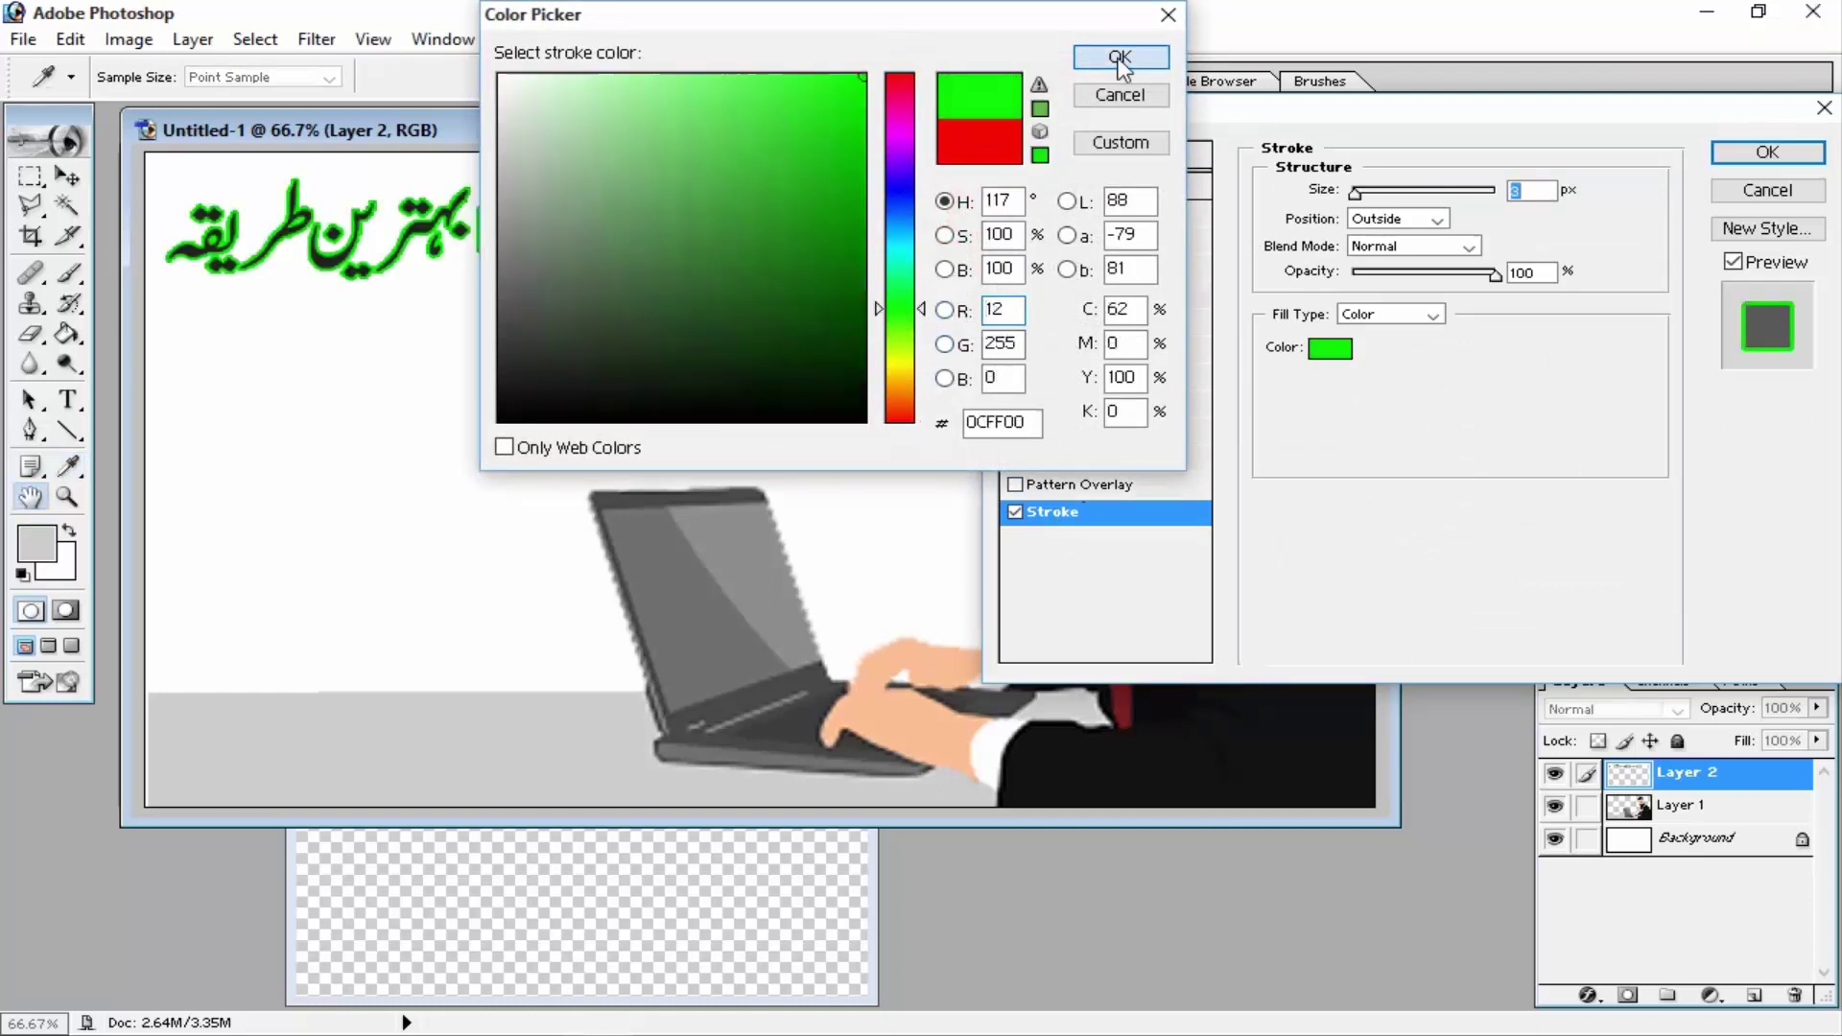
{"action": "left_click", "coordinate": [1119, 57]}
- Set the stroke size to 5 px, add a widened Drop Shadow, and apply
{"action": "double_click", "coordinate": [1531, 192]}
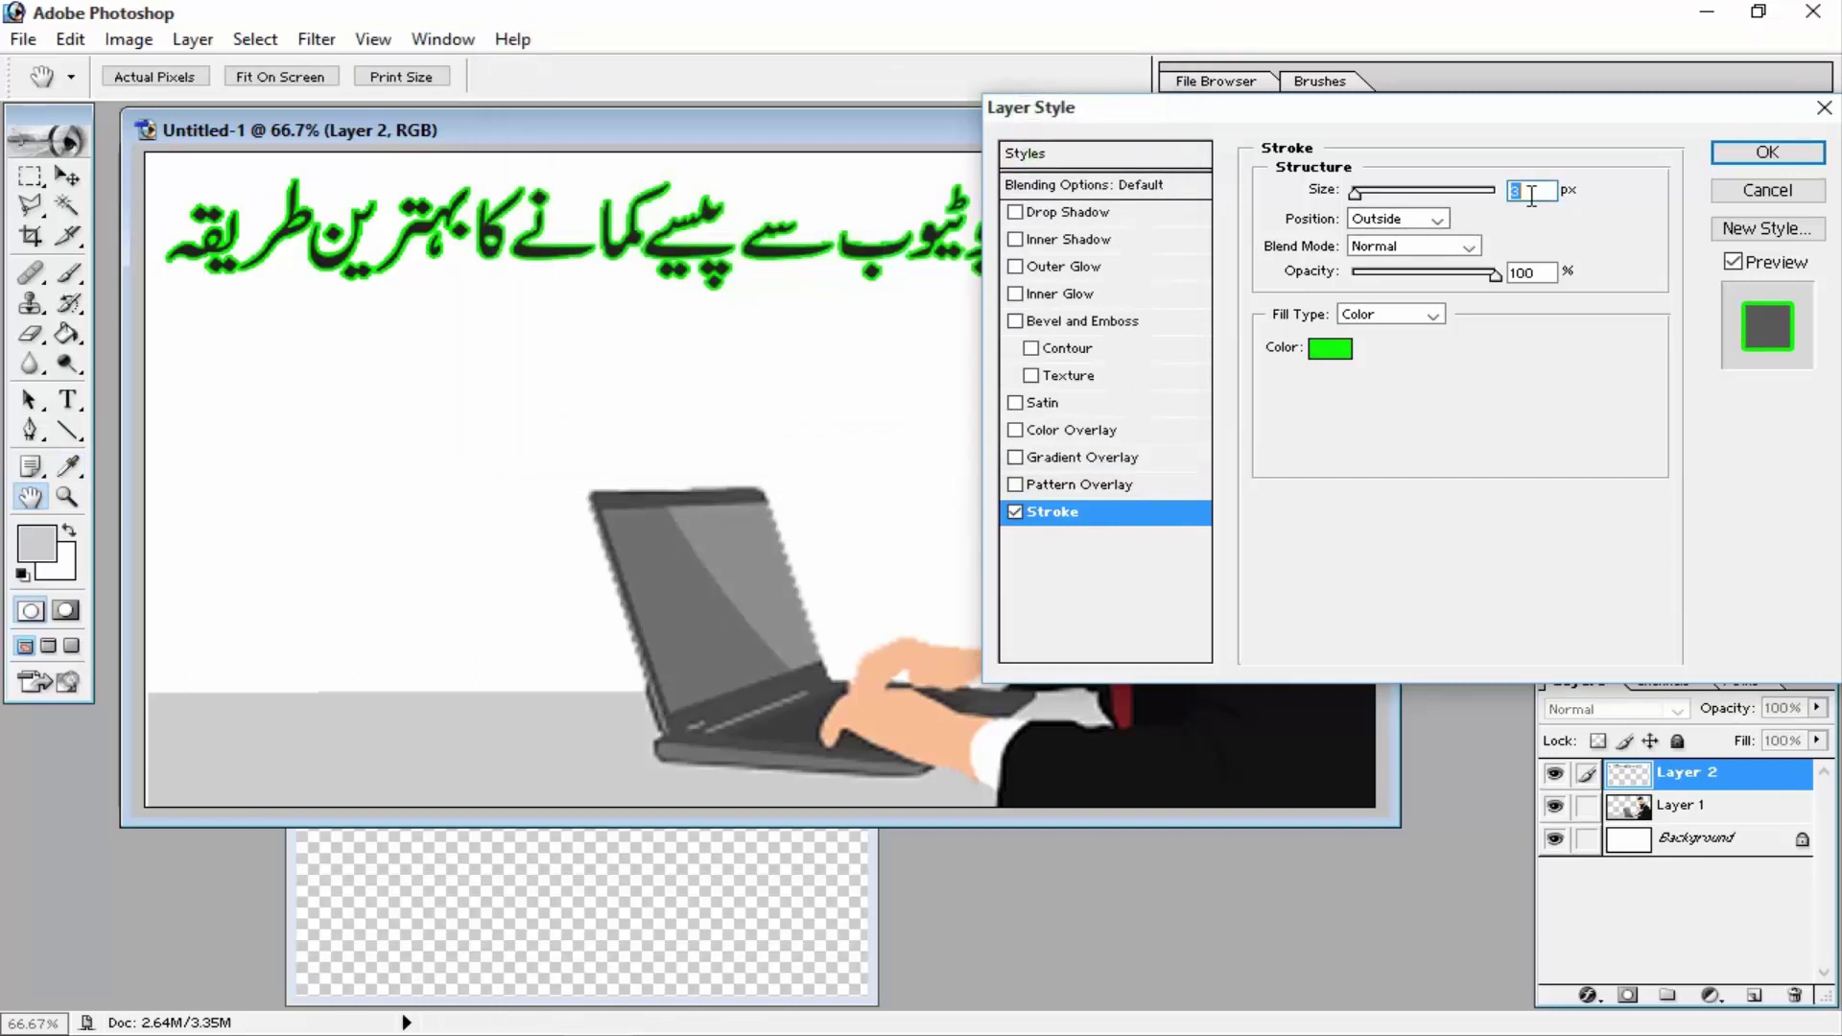
{"action": "type", "text": "5"}
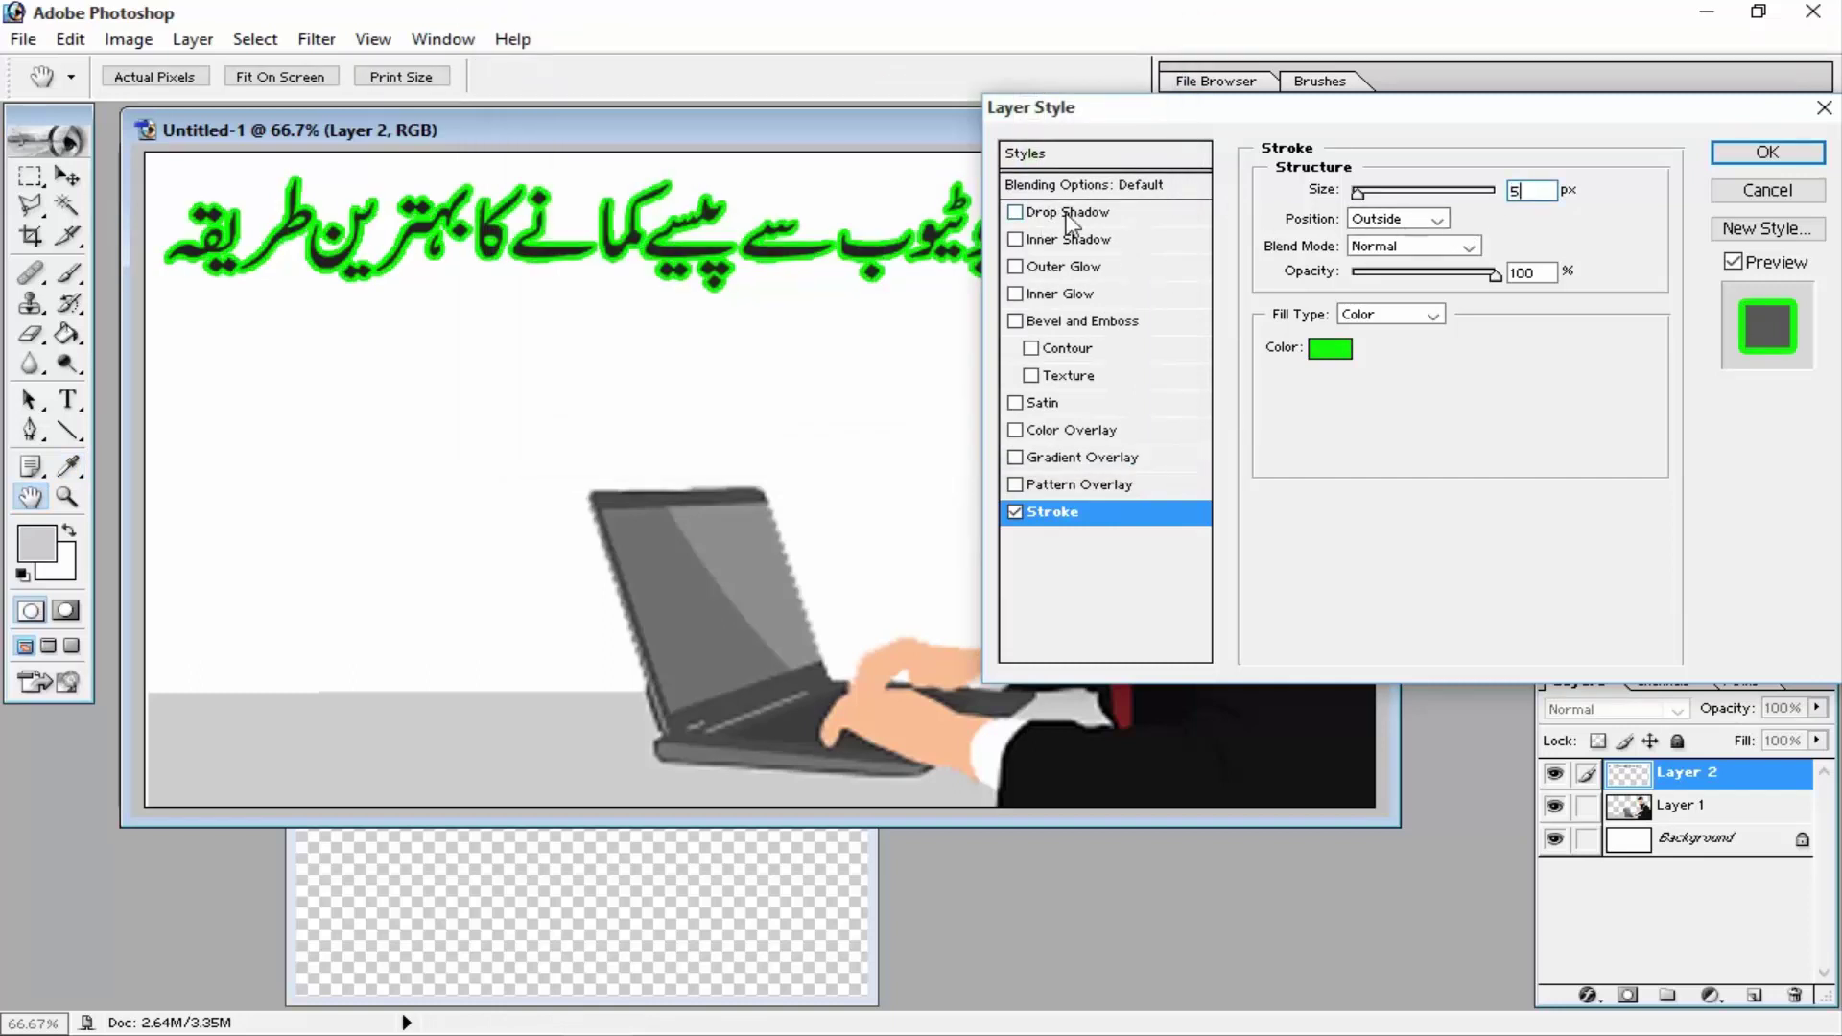
{"action": "left_click", "coordinate": [1071, 215]}
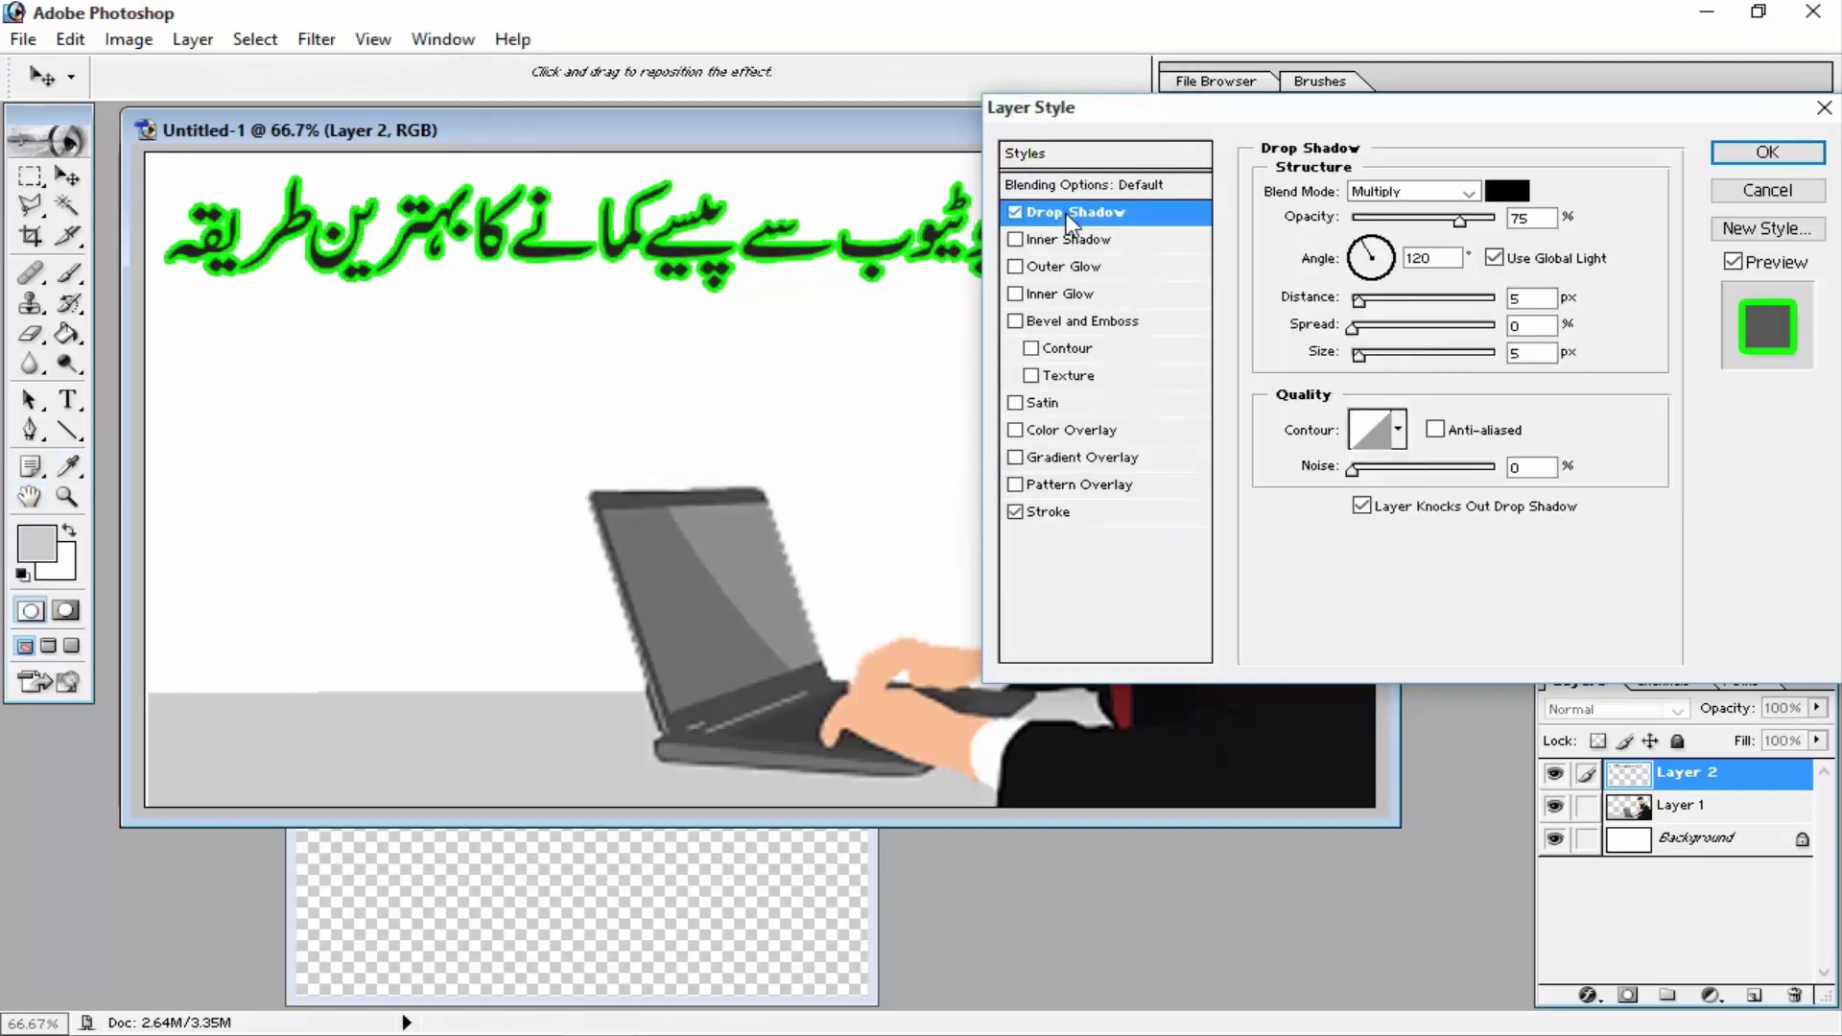
{"action": "left_click", "coordinate": [1360, 301]}
{"action": "left_click_drag", "start_coordinate": [1349, 332], "coordinate": [1386, 360]}
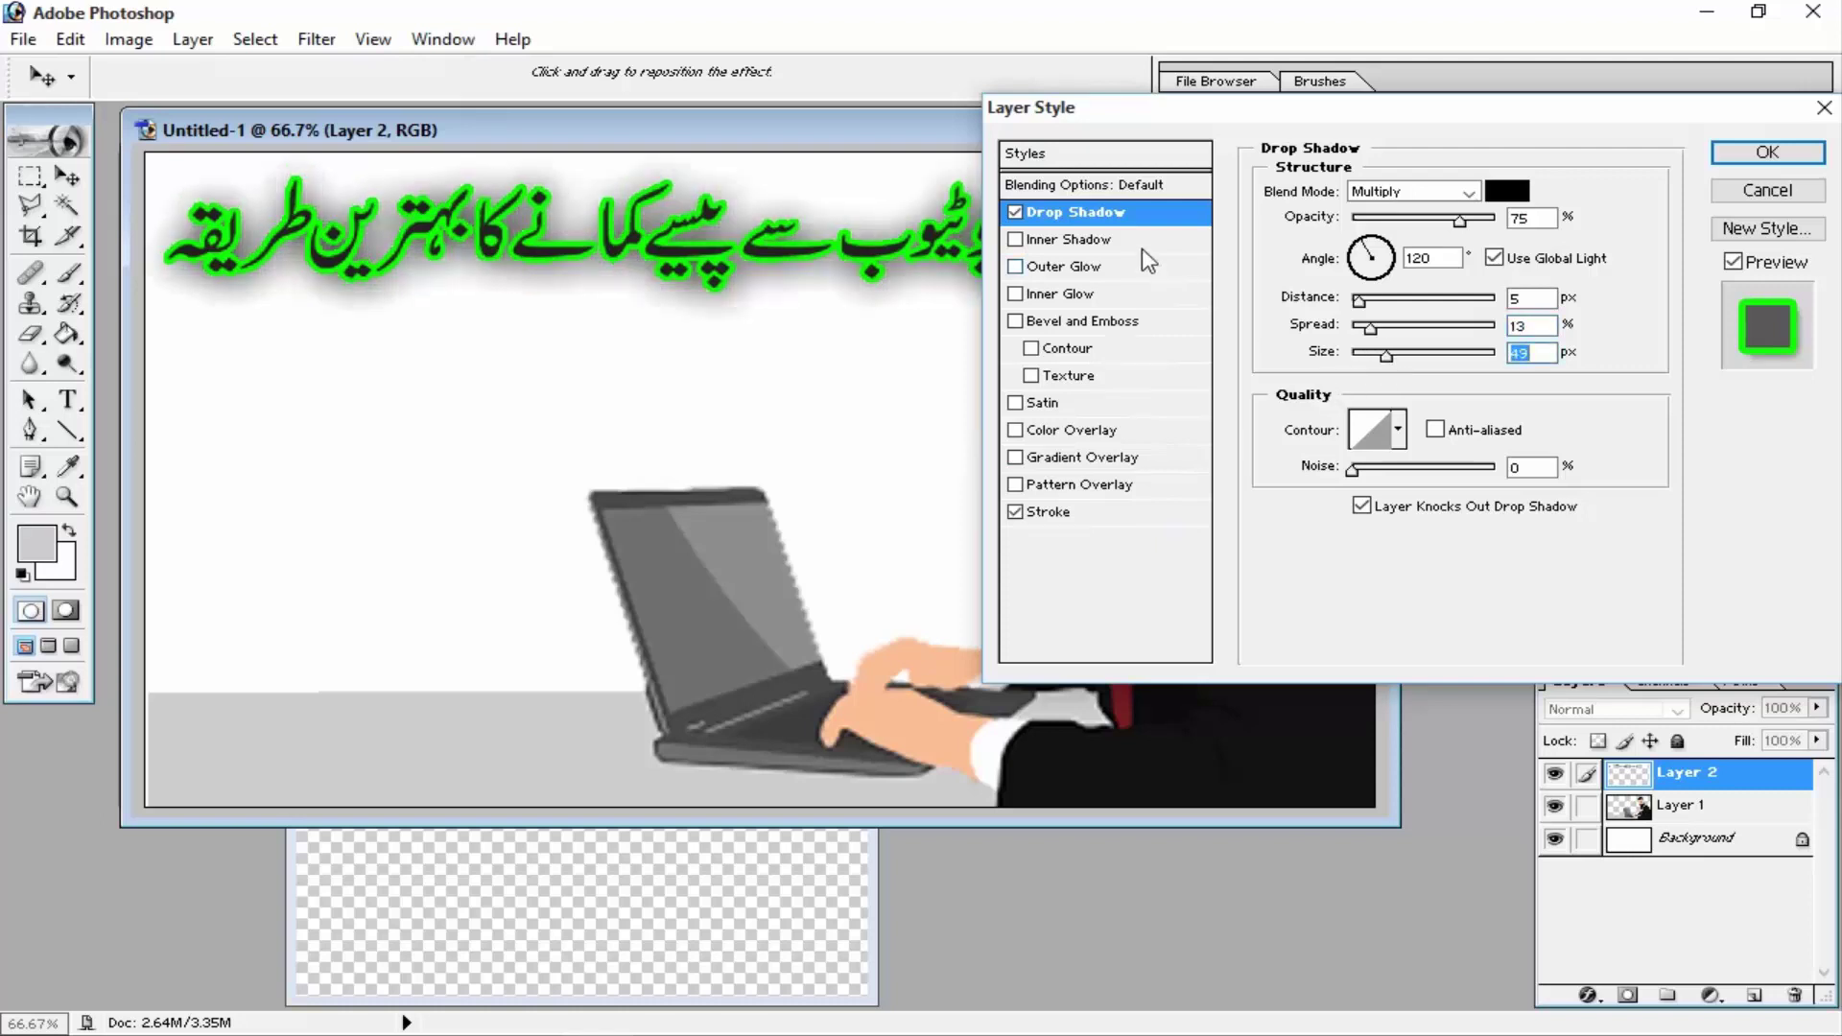
{"action": "left_click", "coordinate": [1041, 269]}
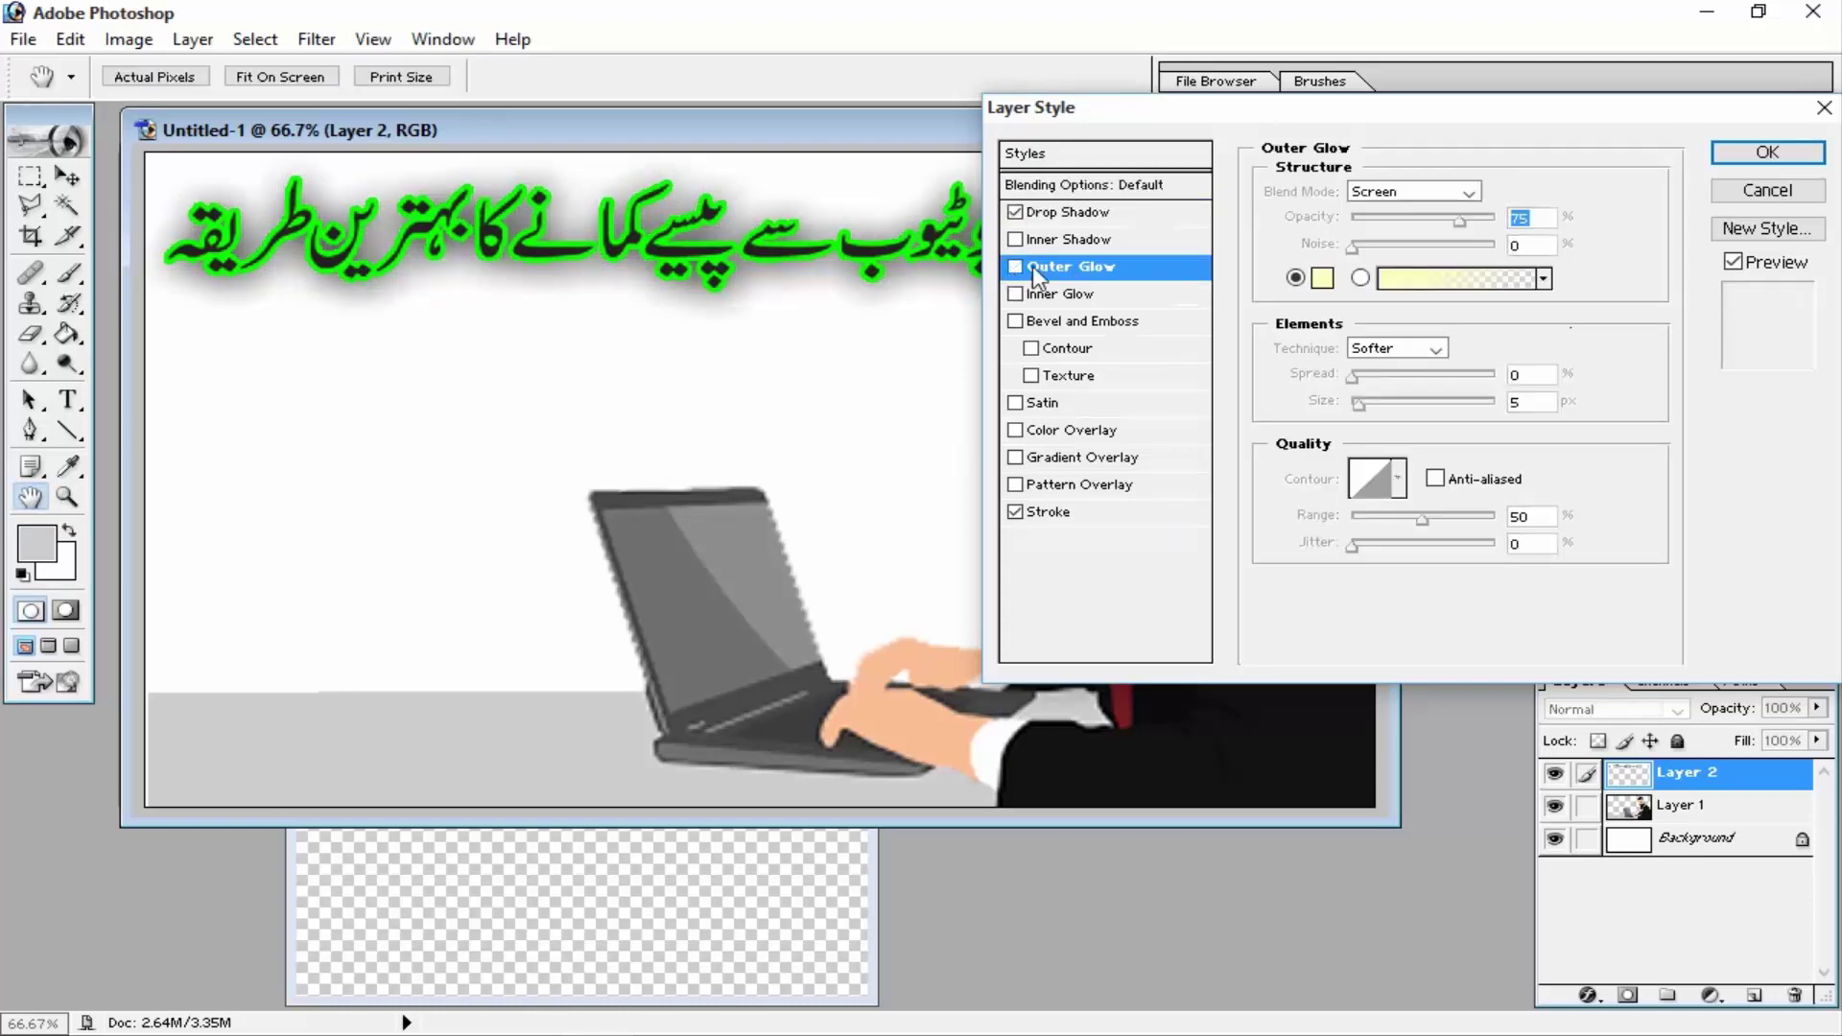
{"action": "left_click", "coordinate": [1773, 151]}
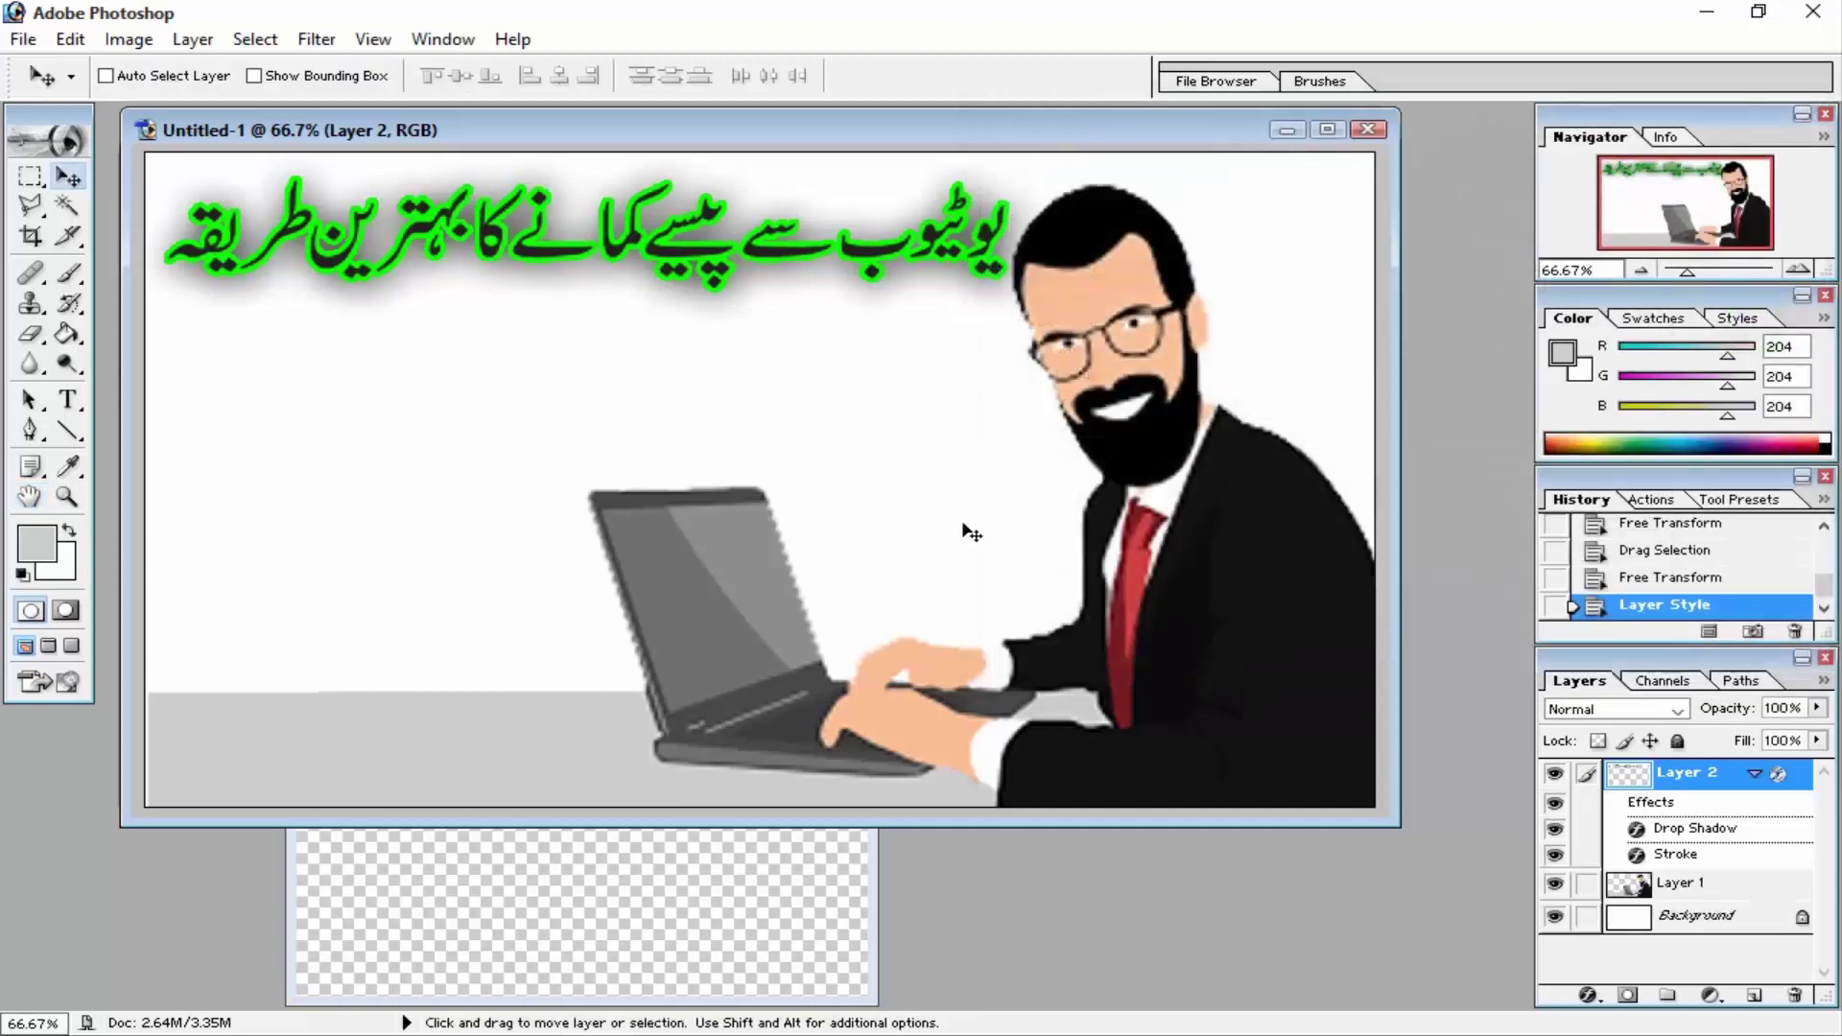
- Start a black text block to the left of the laptop
{"action": "left_click", "coordinate": [68, 401]}
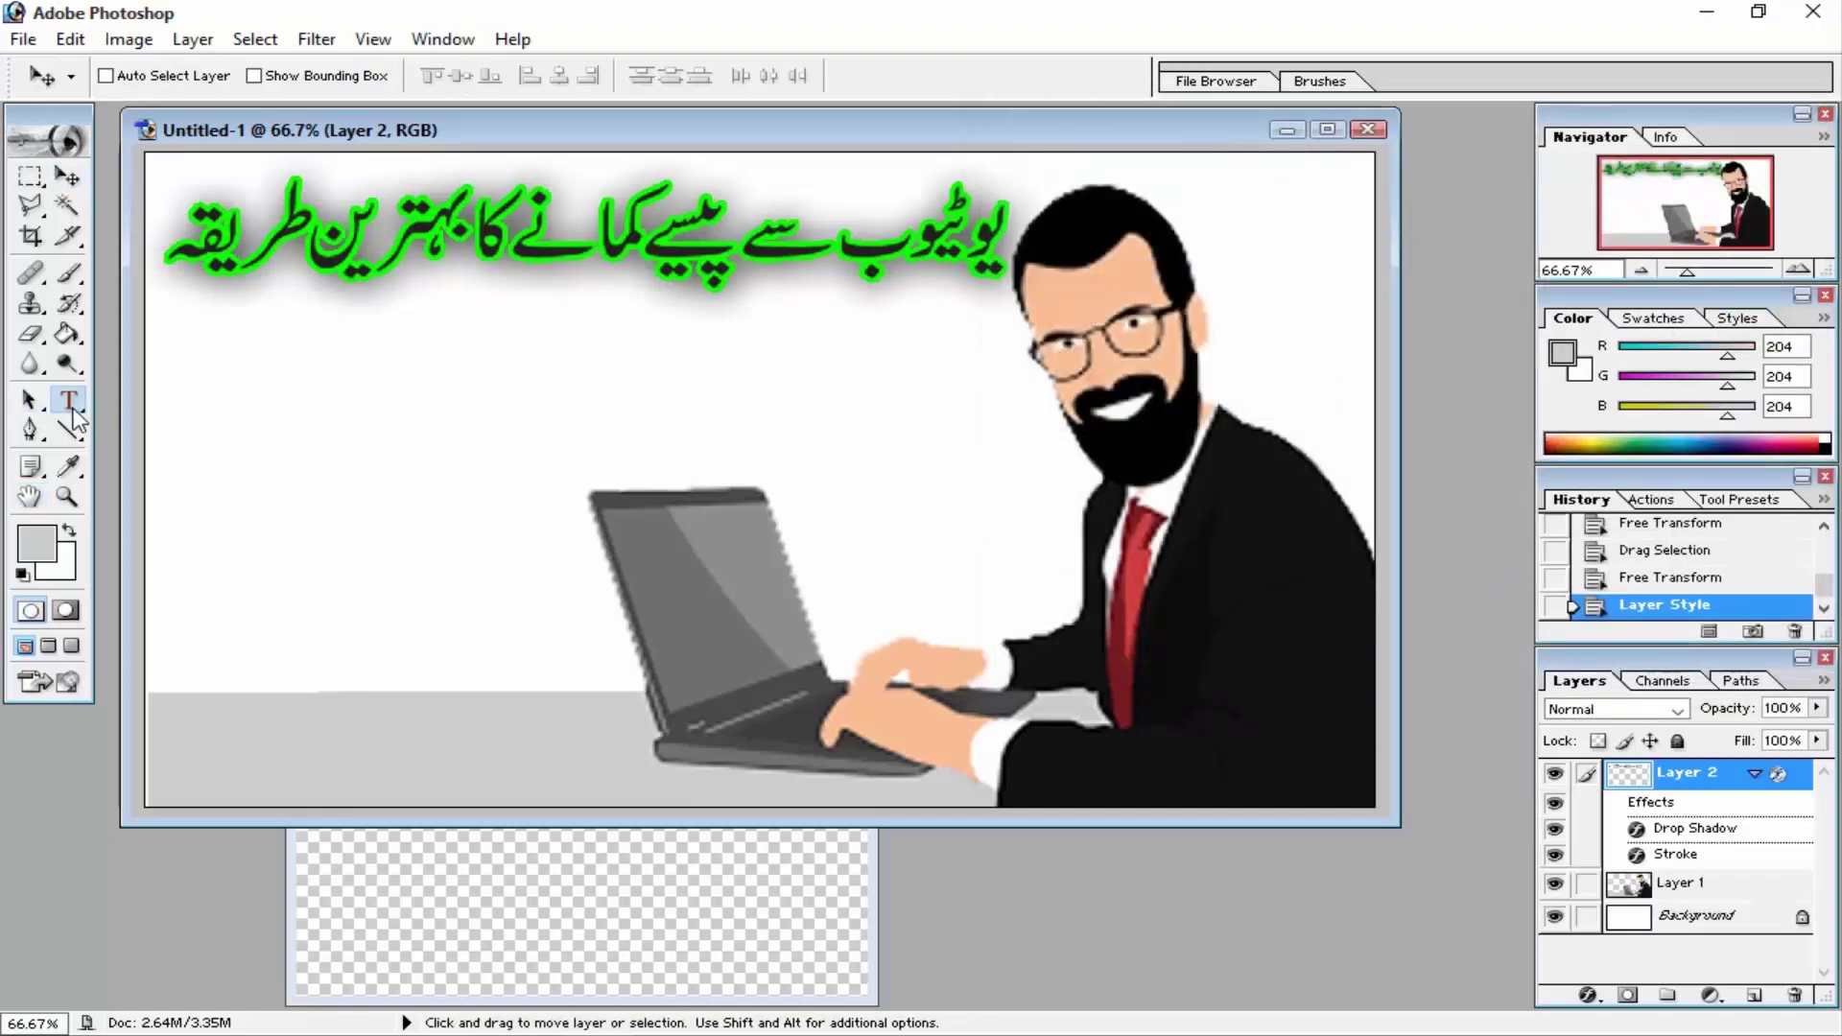
{"action": "left_click", "coordinate": [325, 512]}
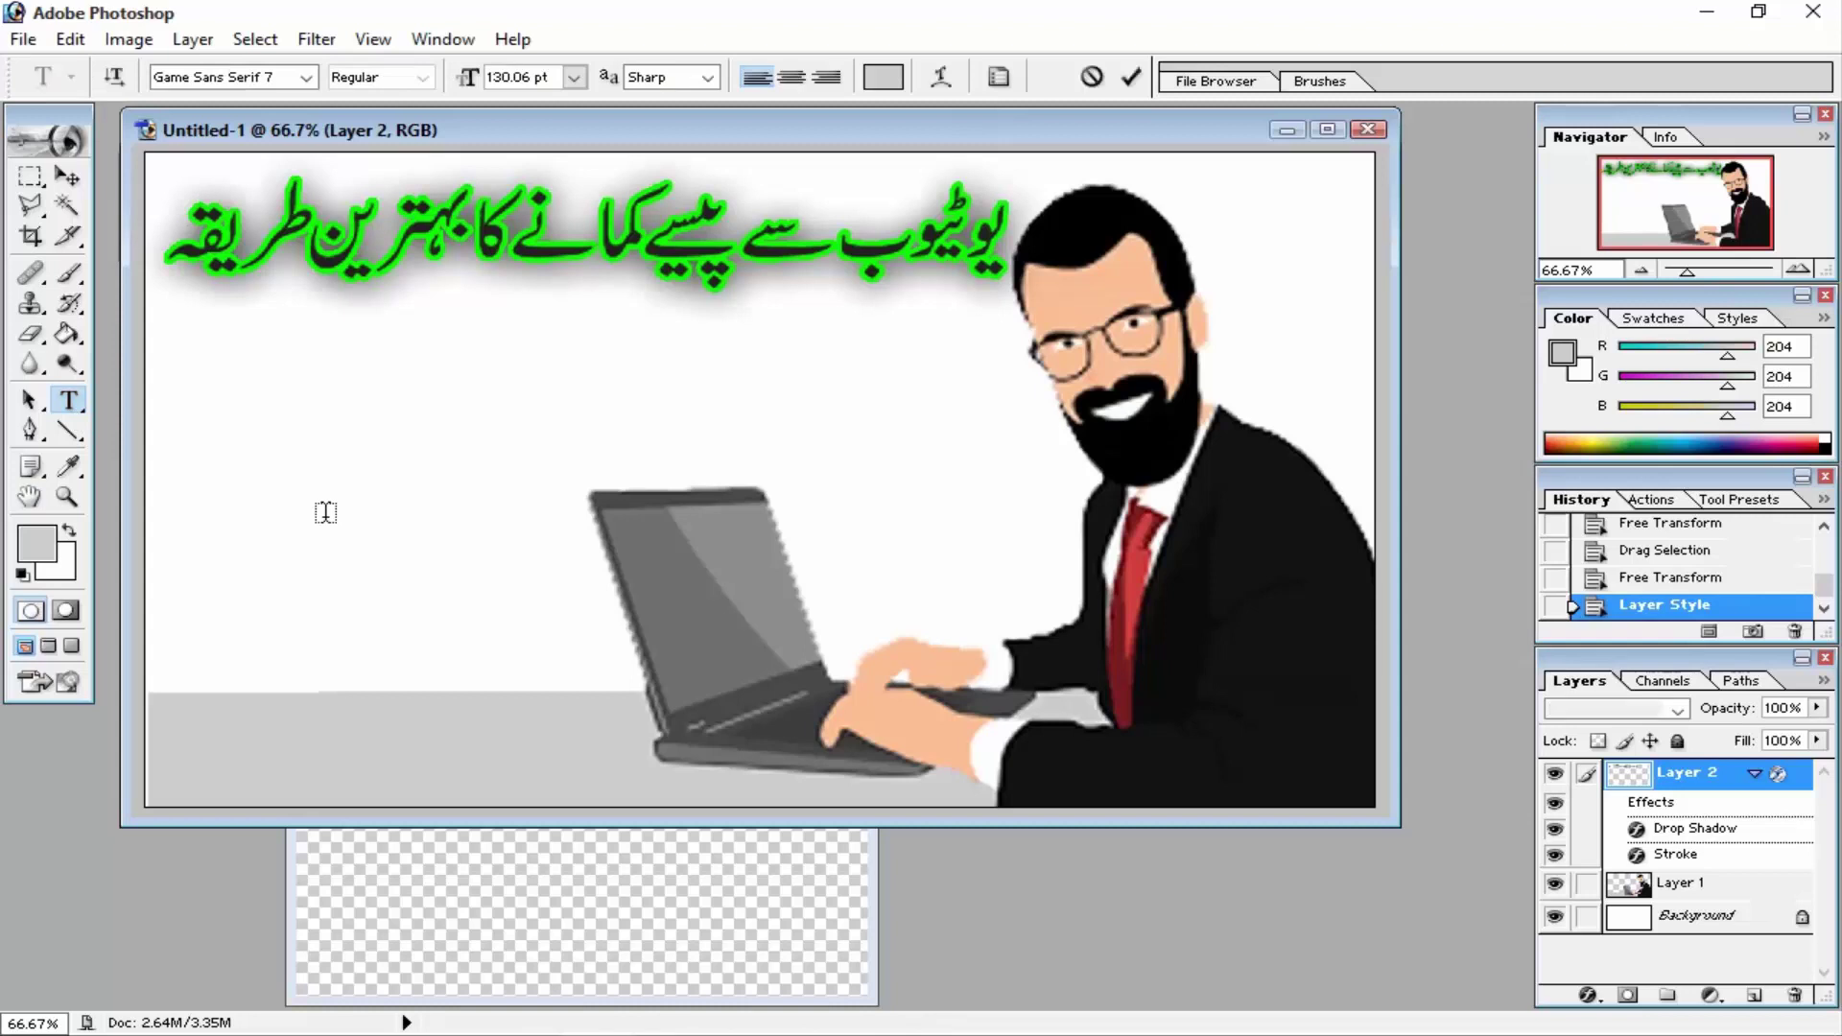
{"action": "left_click", "coordinate": [892, 81]}
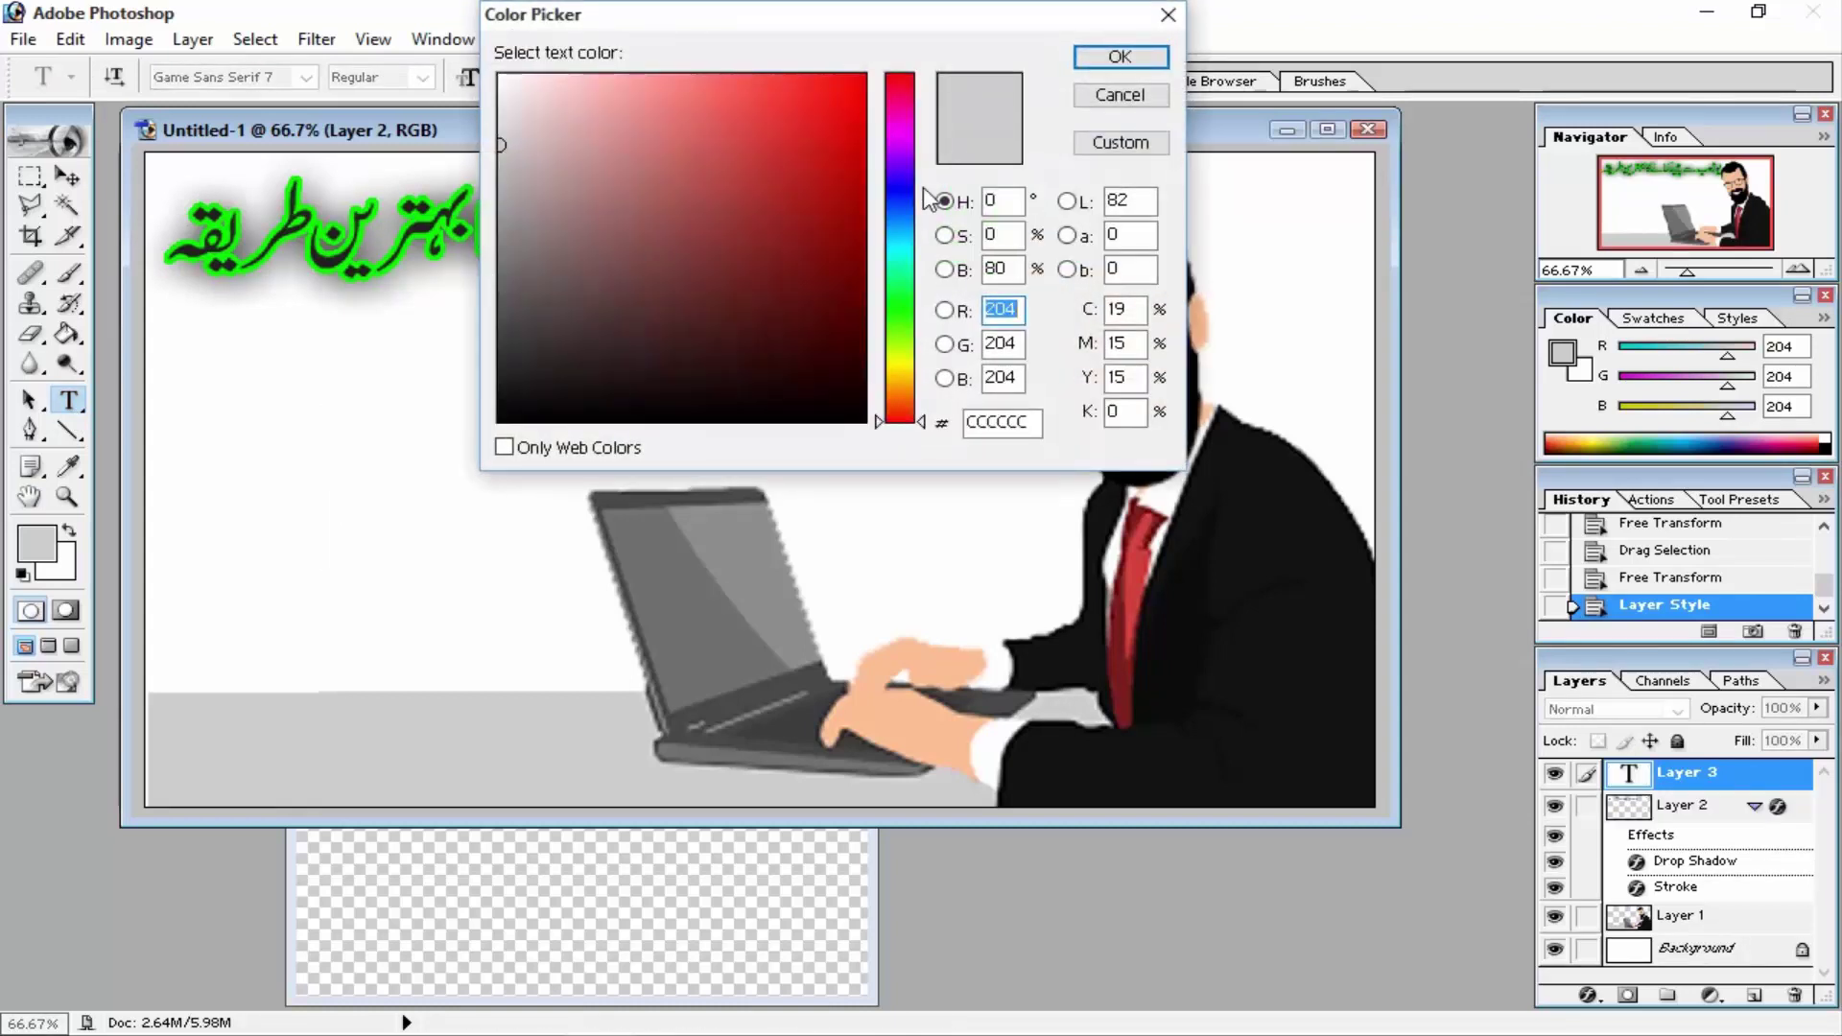
{"action": "left_click", "coordinate": [863, 421]}
{"action": "left_click", "coordinate": [1120, 60]}
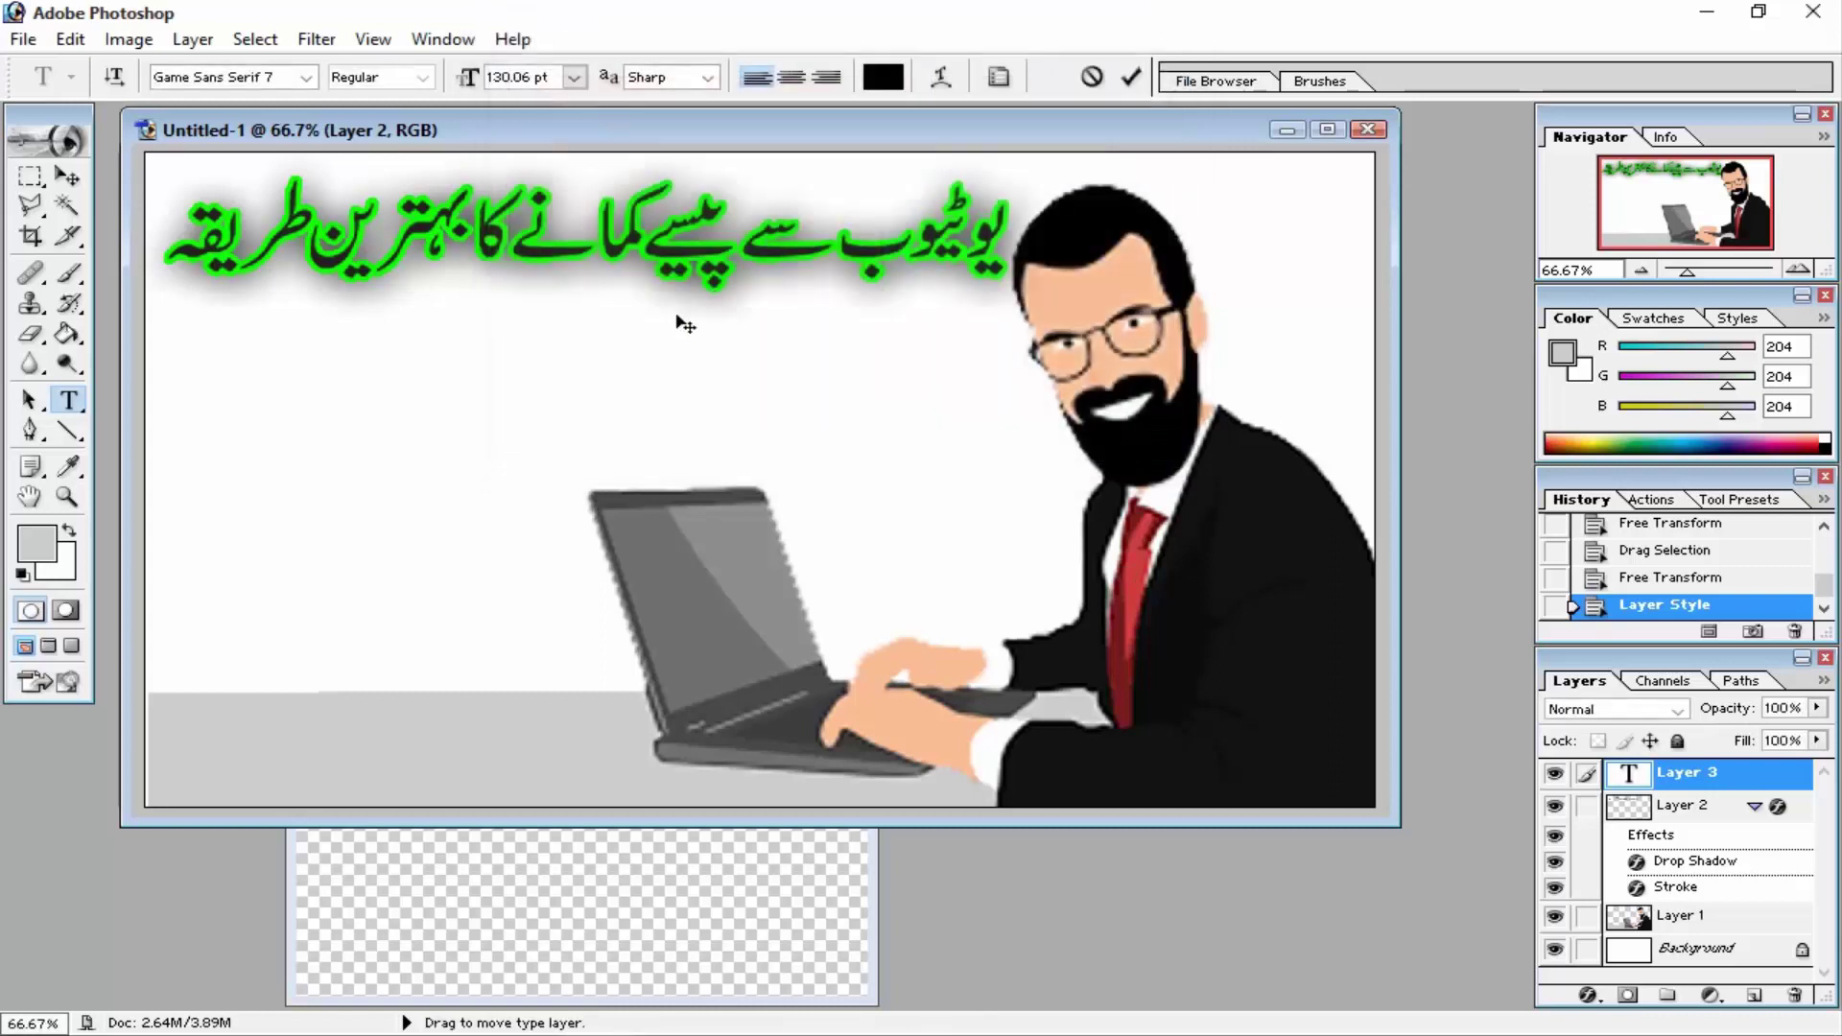
- Type 'Earn', 'From', 'Youtube' on three lines and move the text up-left
{"action": "type", "text": "E"}
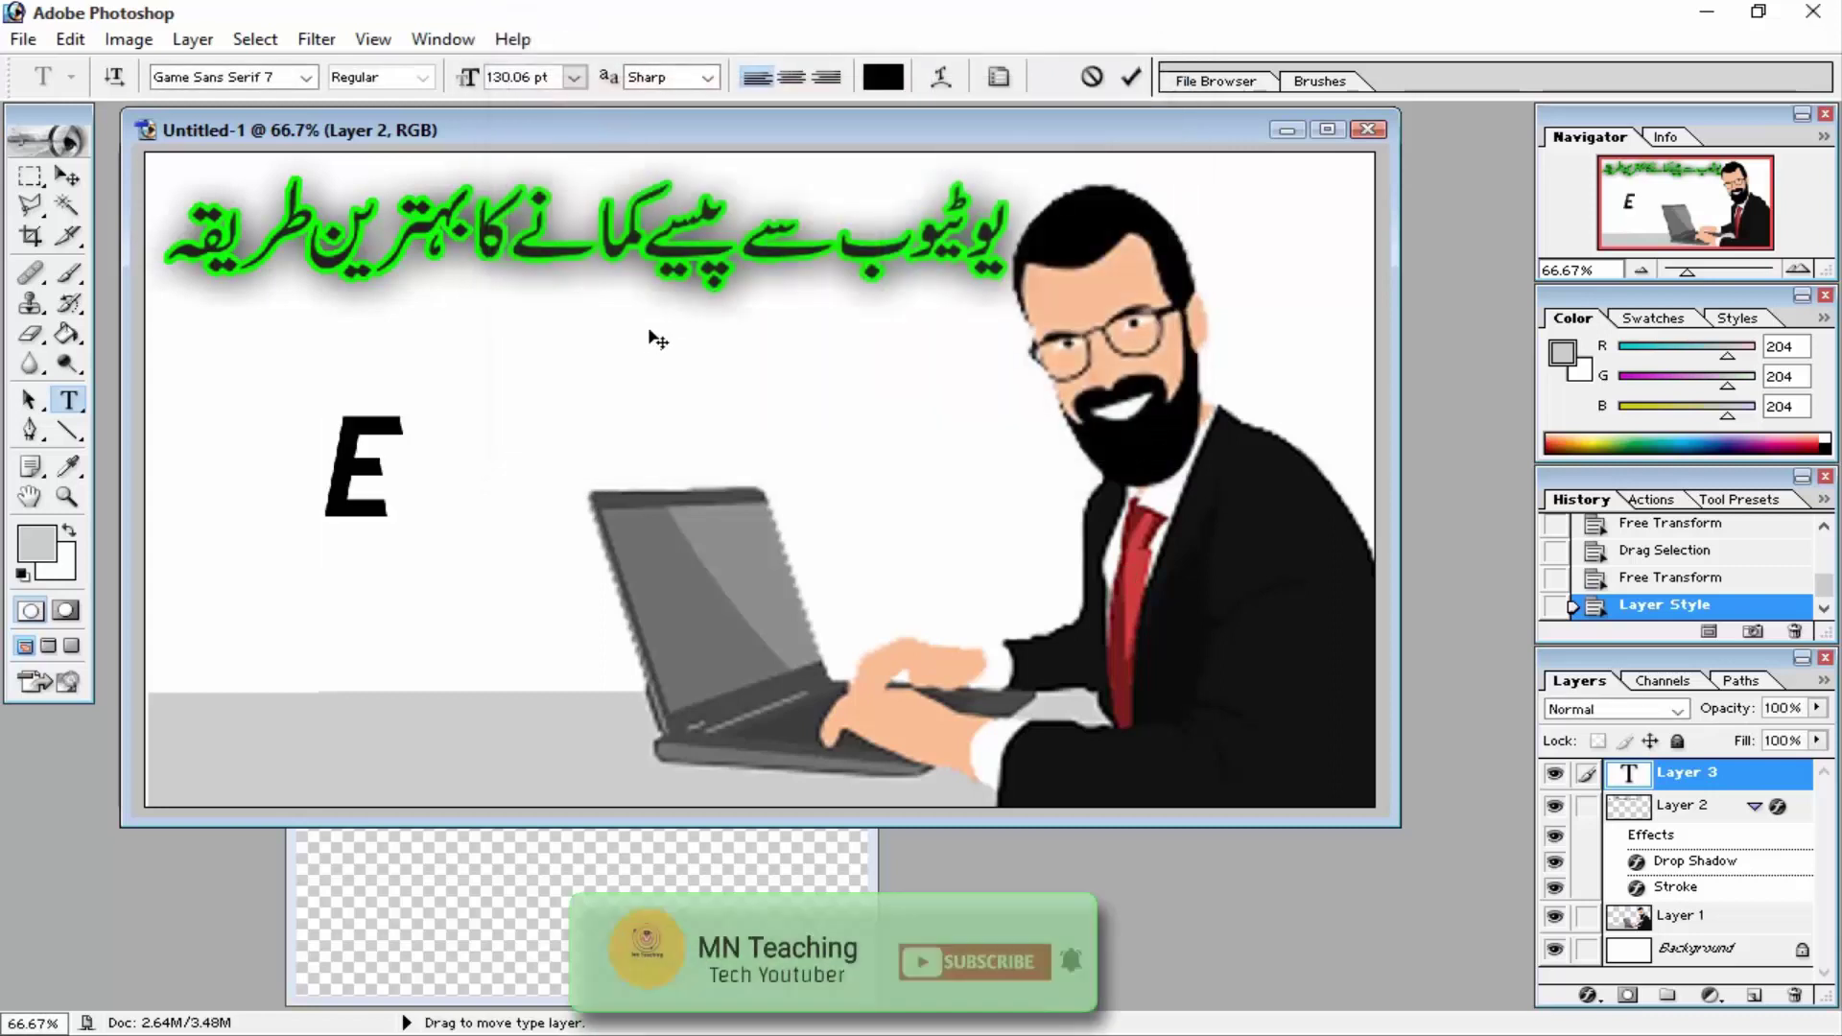
{"action": "type", "text": "ar"}
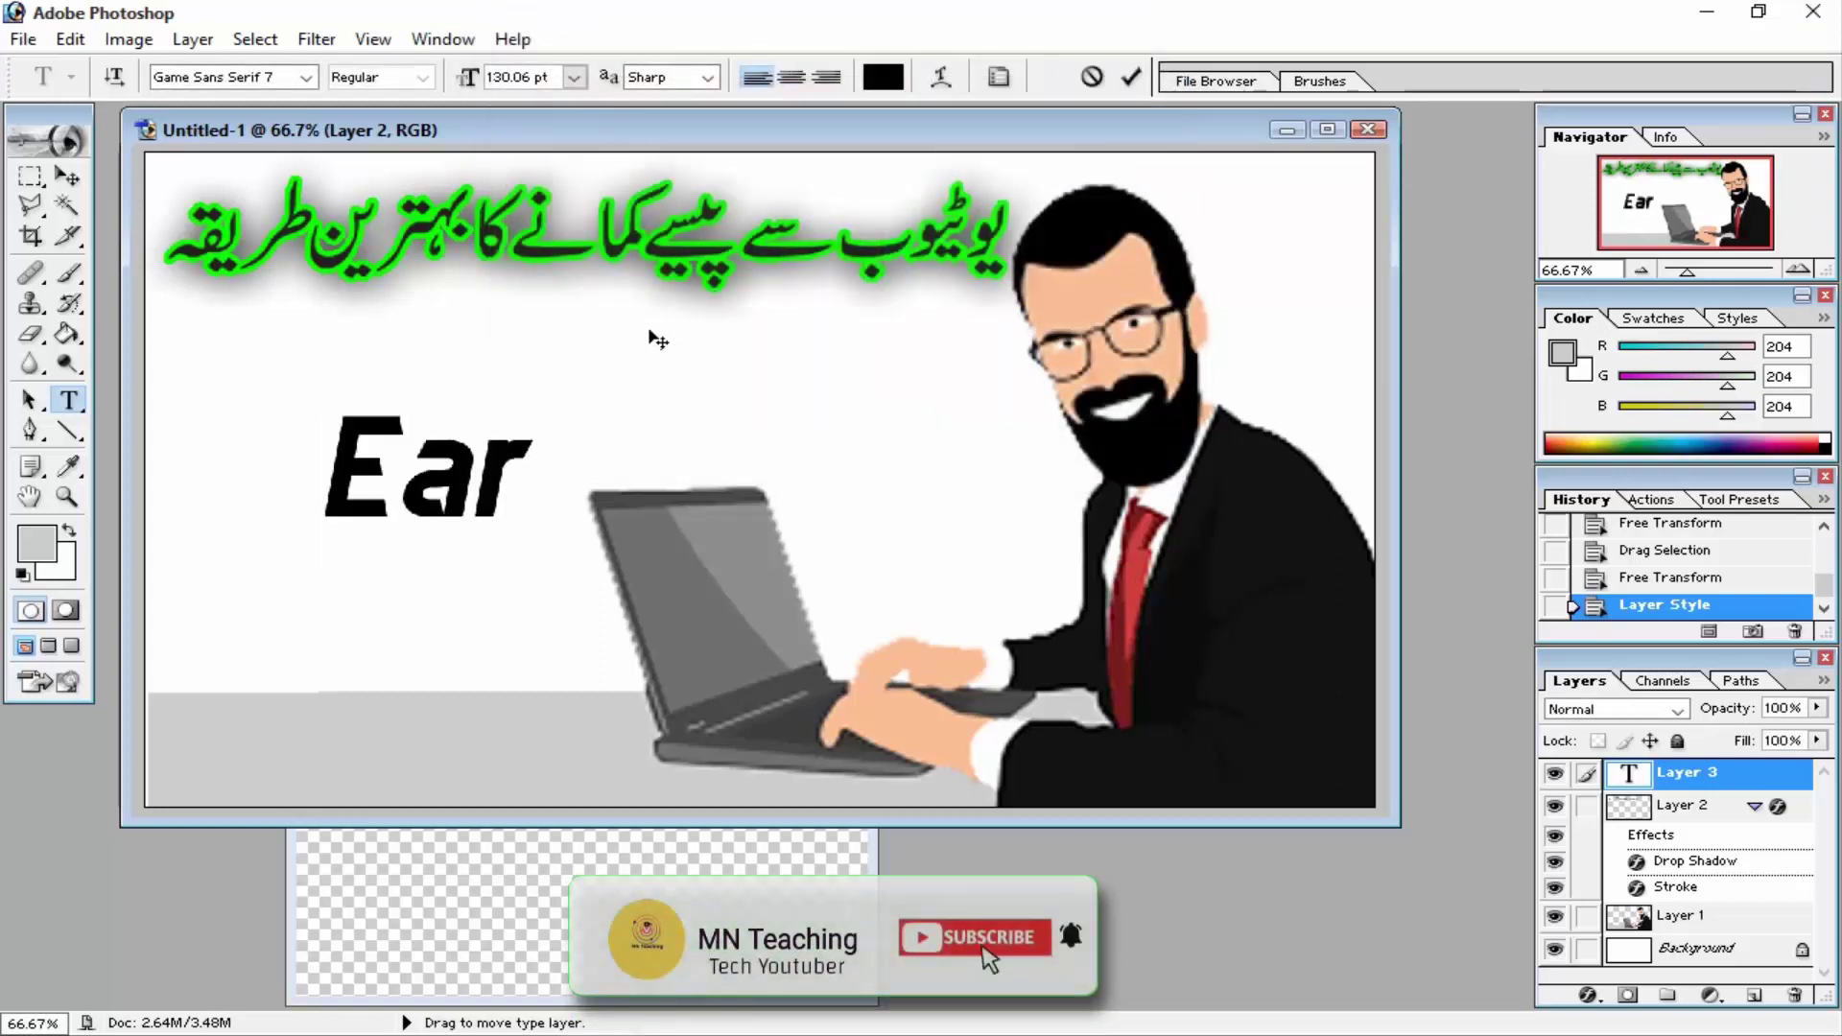
{"action": "type", "text": "n"}
{"action": "key", "text": "Return"}
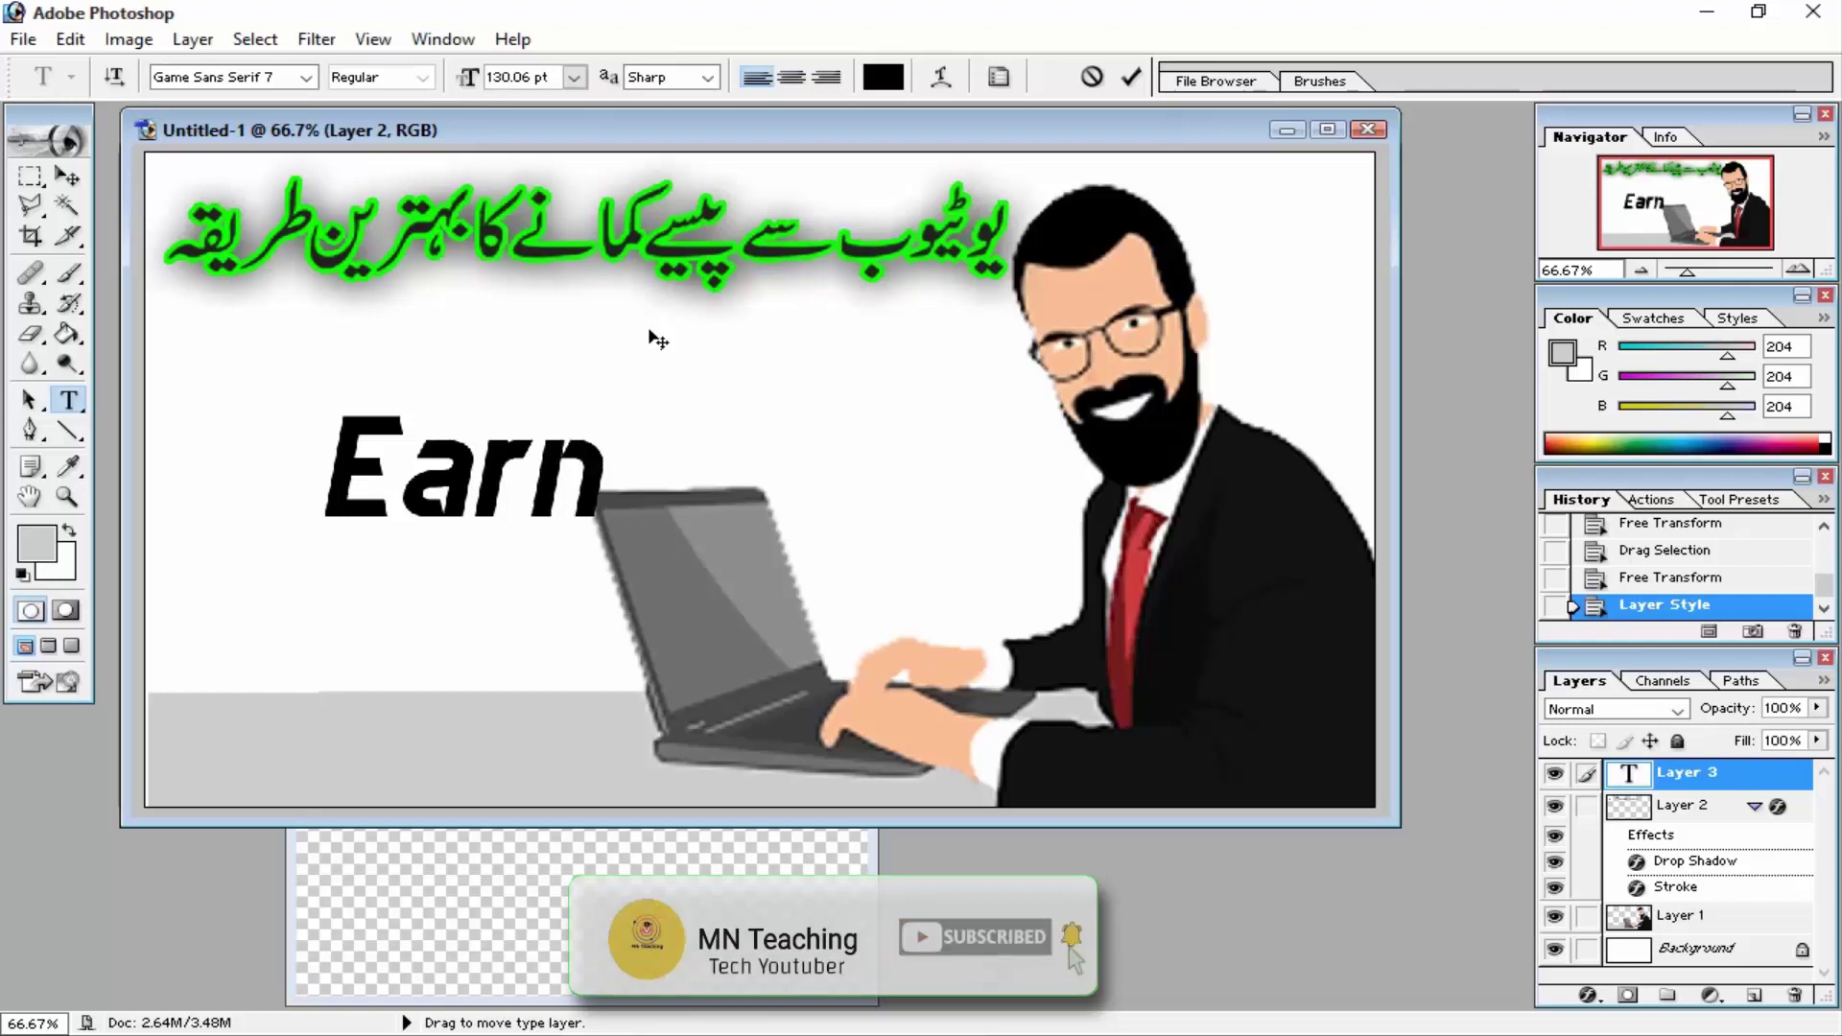
{"action": "type", "text": "Fr"}
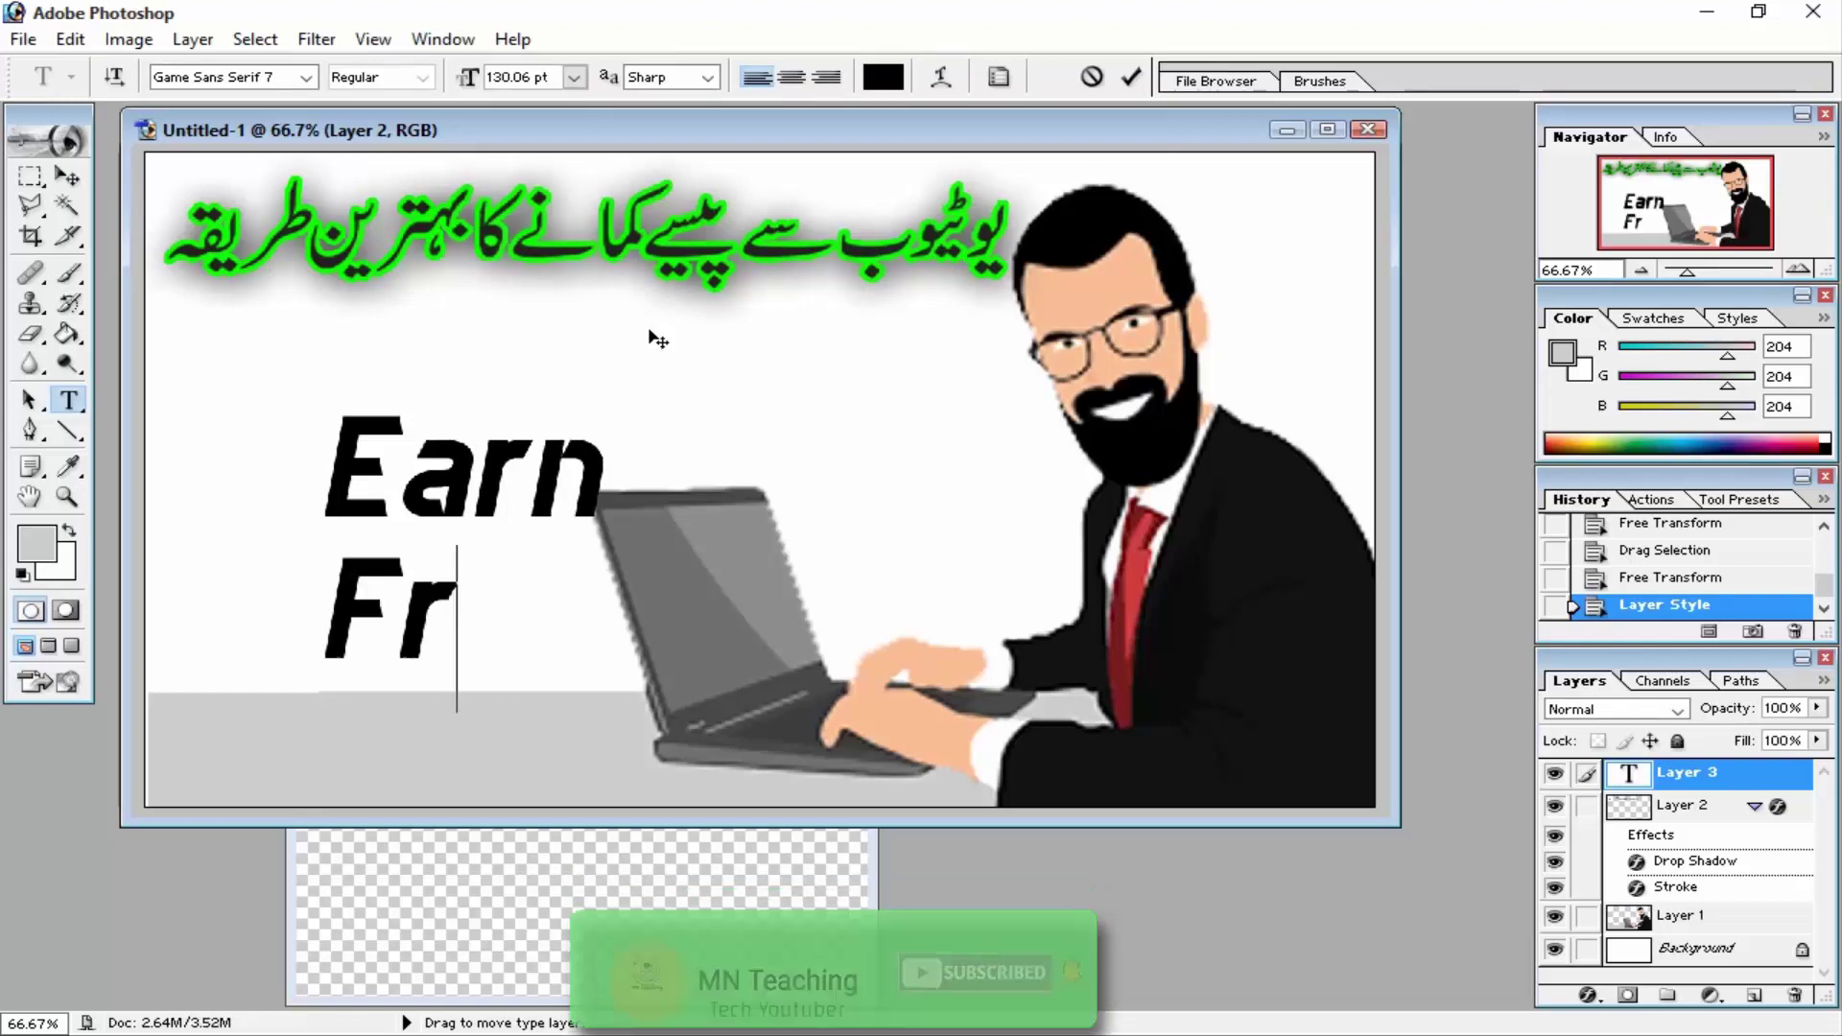
{"action": "type", "text": "om"}
{"action": "key", "text": "Return"}
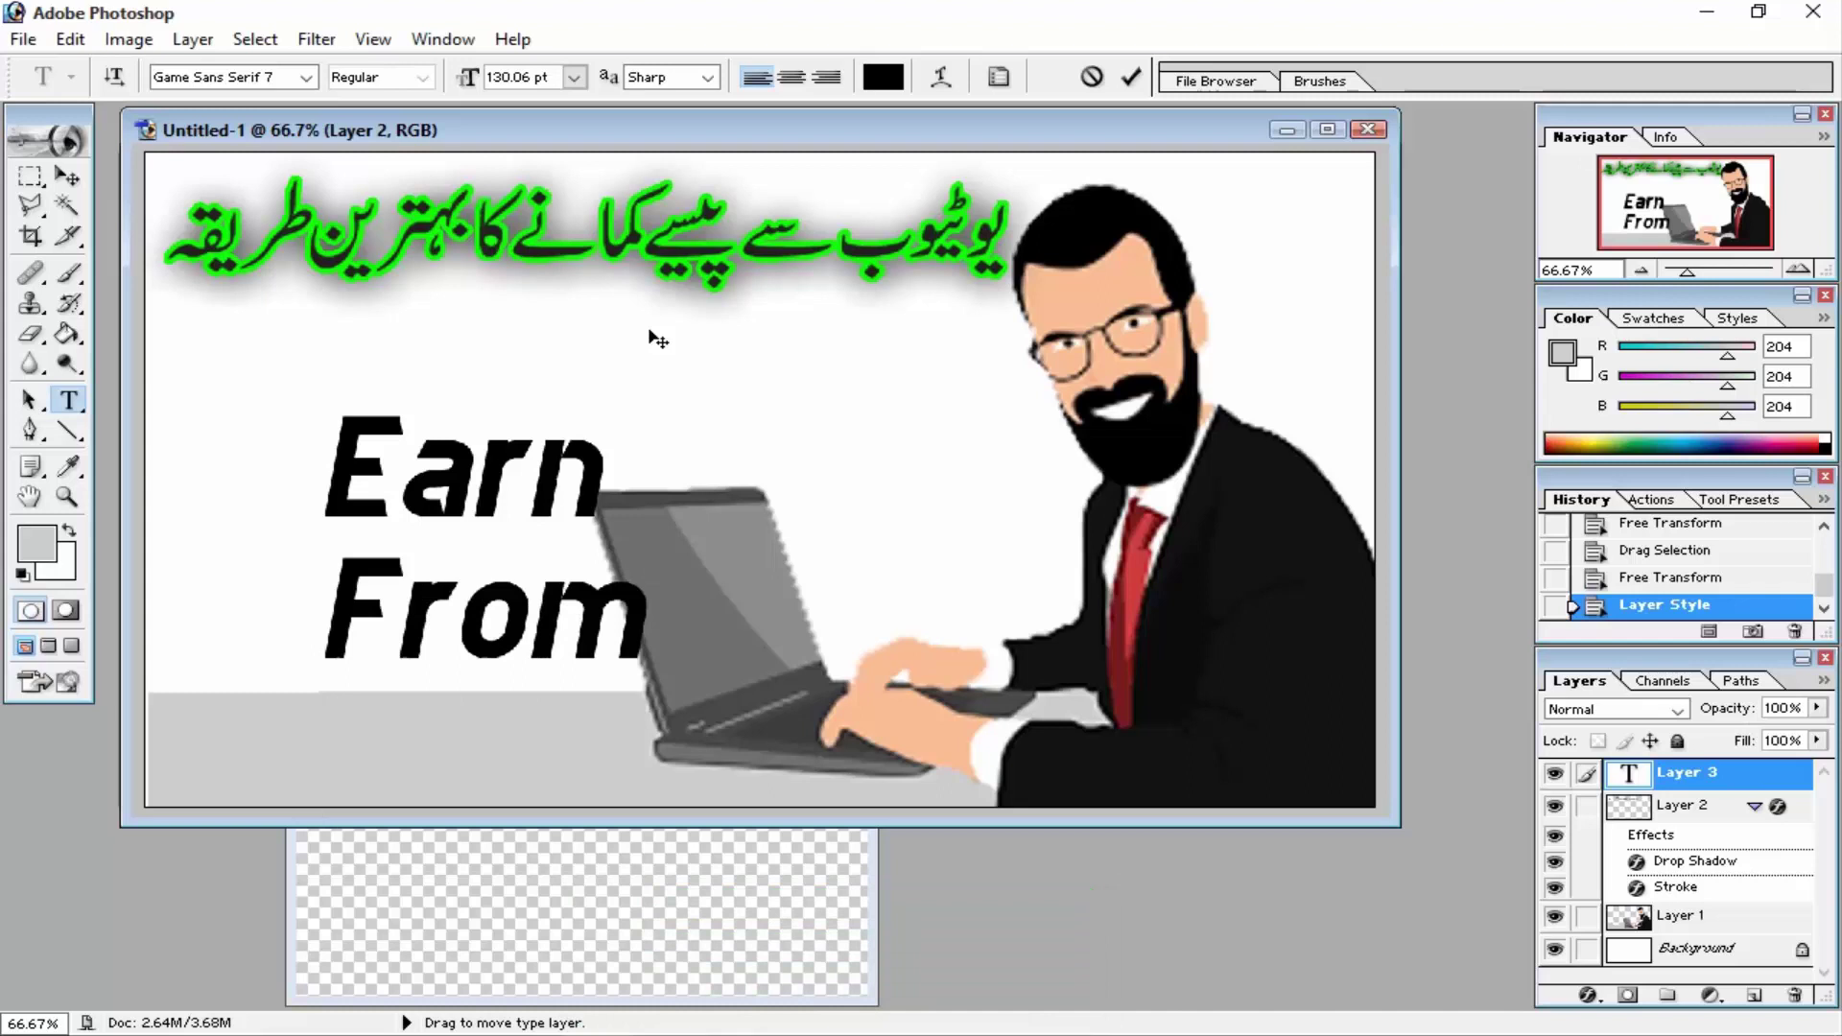
{"action": "type", "text": "y"}
{"action": "key", "text": "BackSpace"}
{"action": "type", "text": "y"}
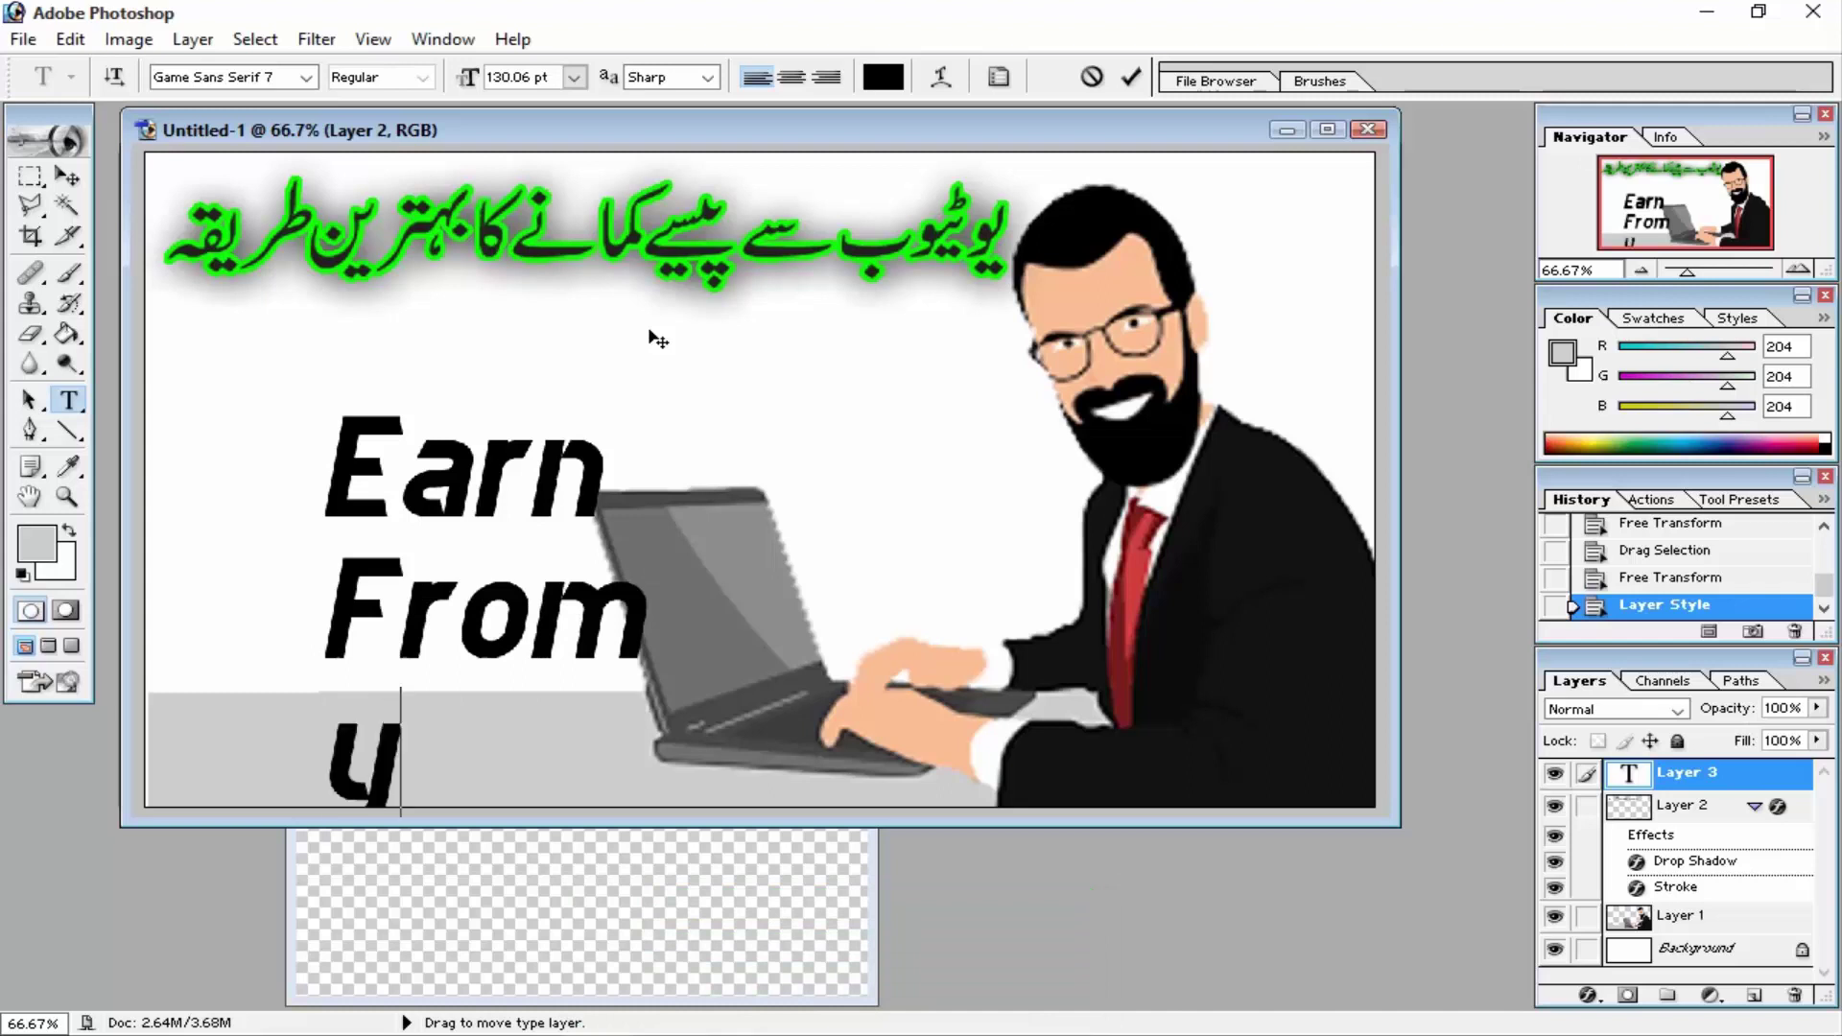
{"action": "type", "text": "0"}
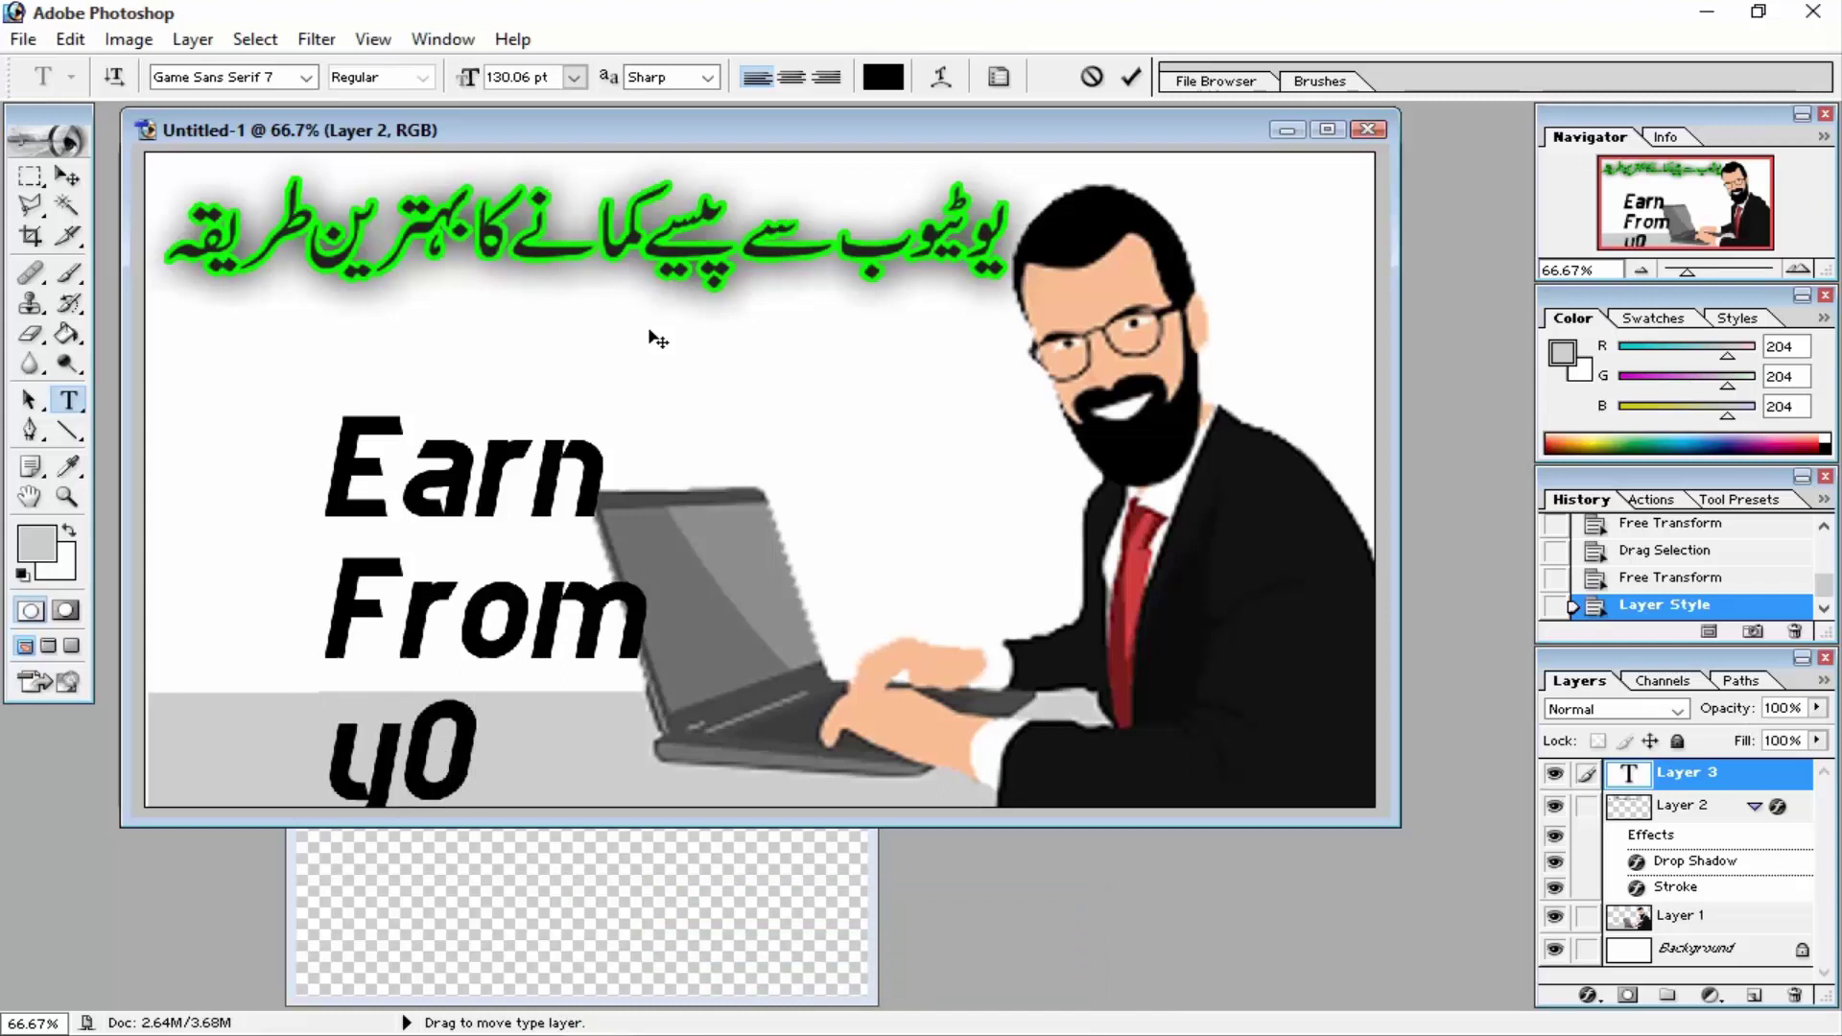
{"action": "key", "text": "BackSpace"}
{"action": "key", "text": "BackSpace"}
{"action": "type", "text": "y "}
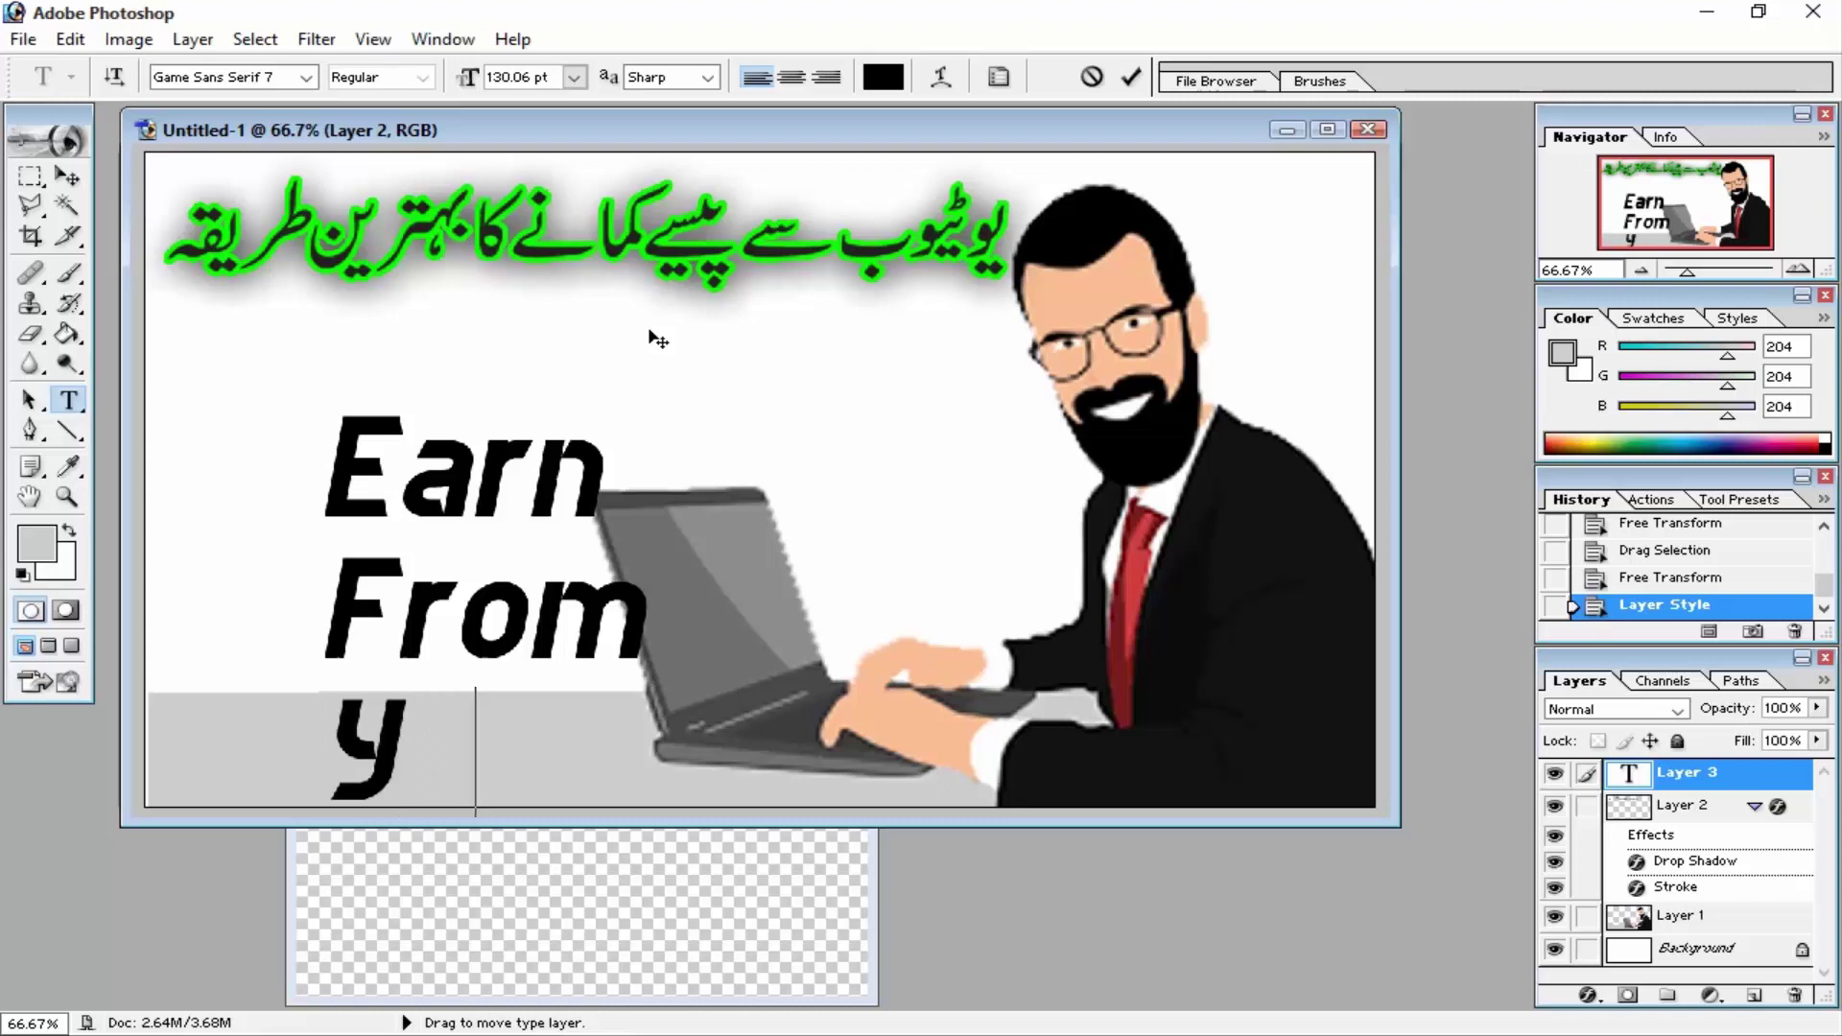
{"action": "type", "text": "outube"}
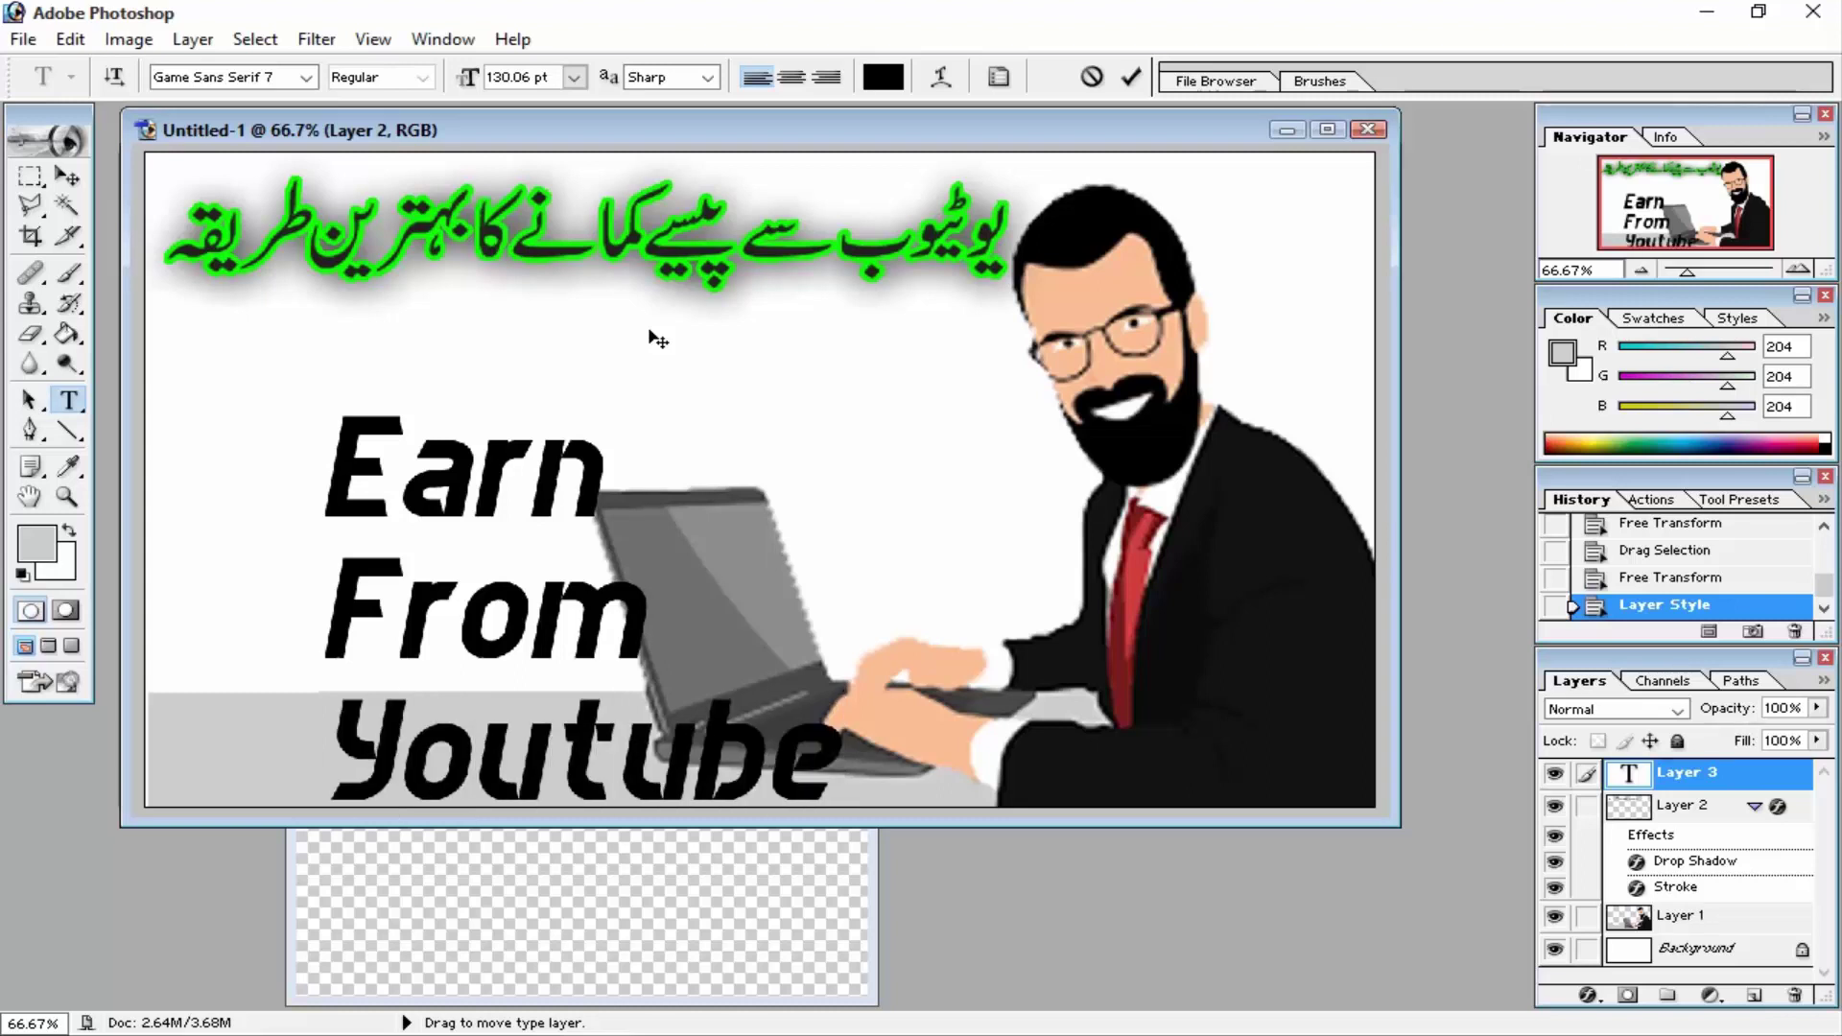
{"action": "mouse_move", "coordinate": [734, 396]}
{"action": "left_mouse_down"}
{"action": "mouse_move", "coordinate": [658, 383]}
{"action": "mouse_move", "coordinate": [609, 345]}
{"action": "left_mouse_up"}
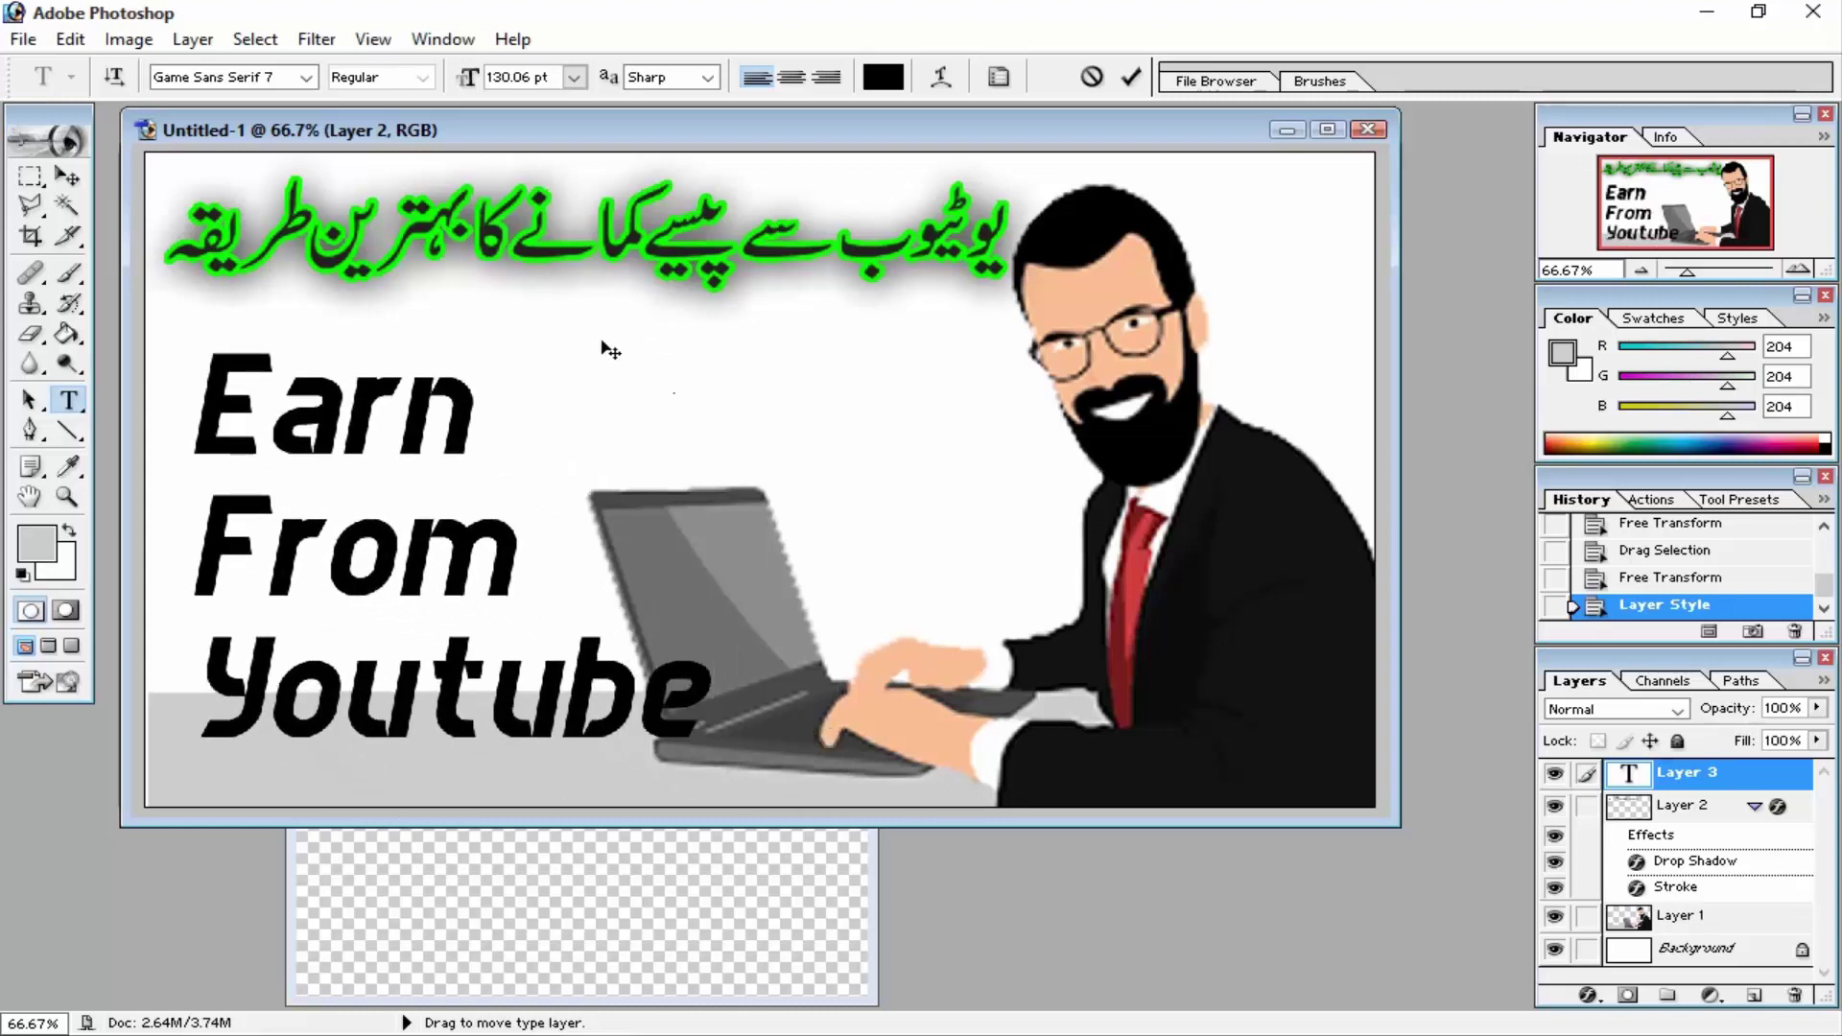
- Try the Games and Ghalib fonts, settle on Gill Sans MT, and move the text up-left
{"action": "key", "text": "ctrl+a"}
{"action": "left_click", "coordinate": [306, 76]}
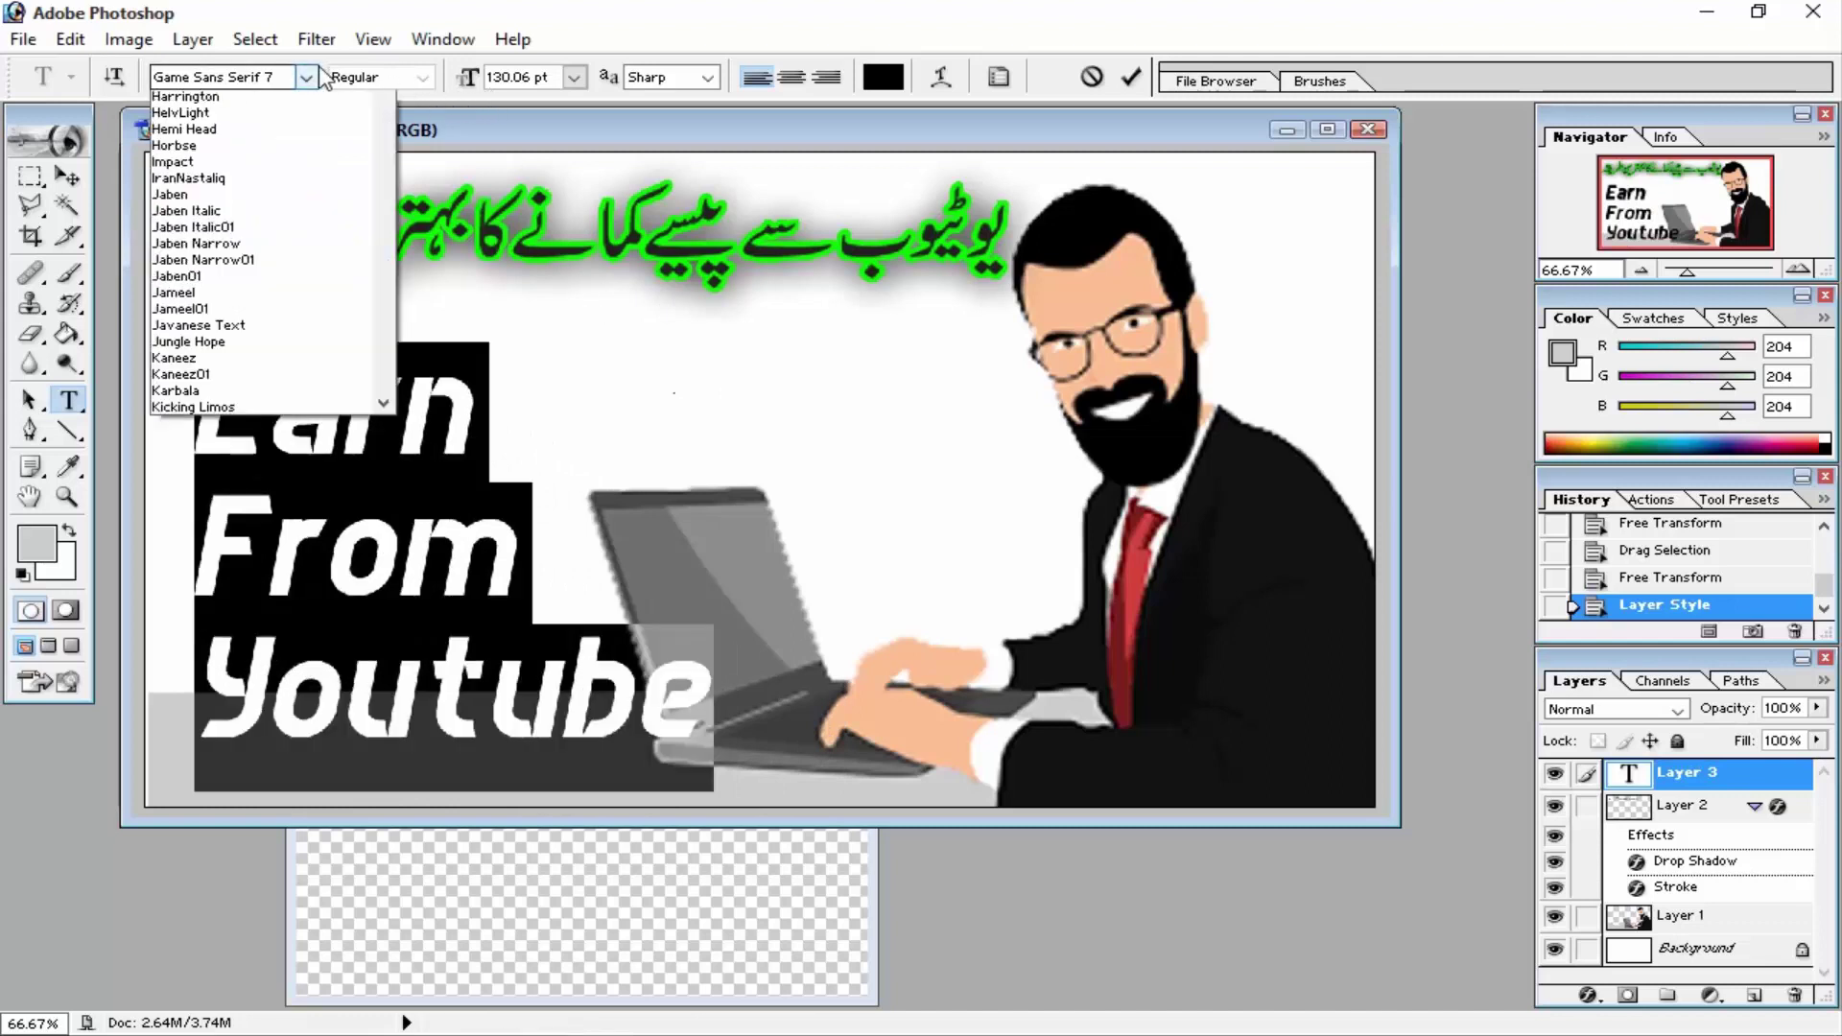
{"action": "left_click", "coordinate": [286, 120]}
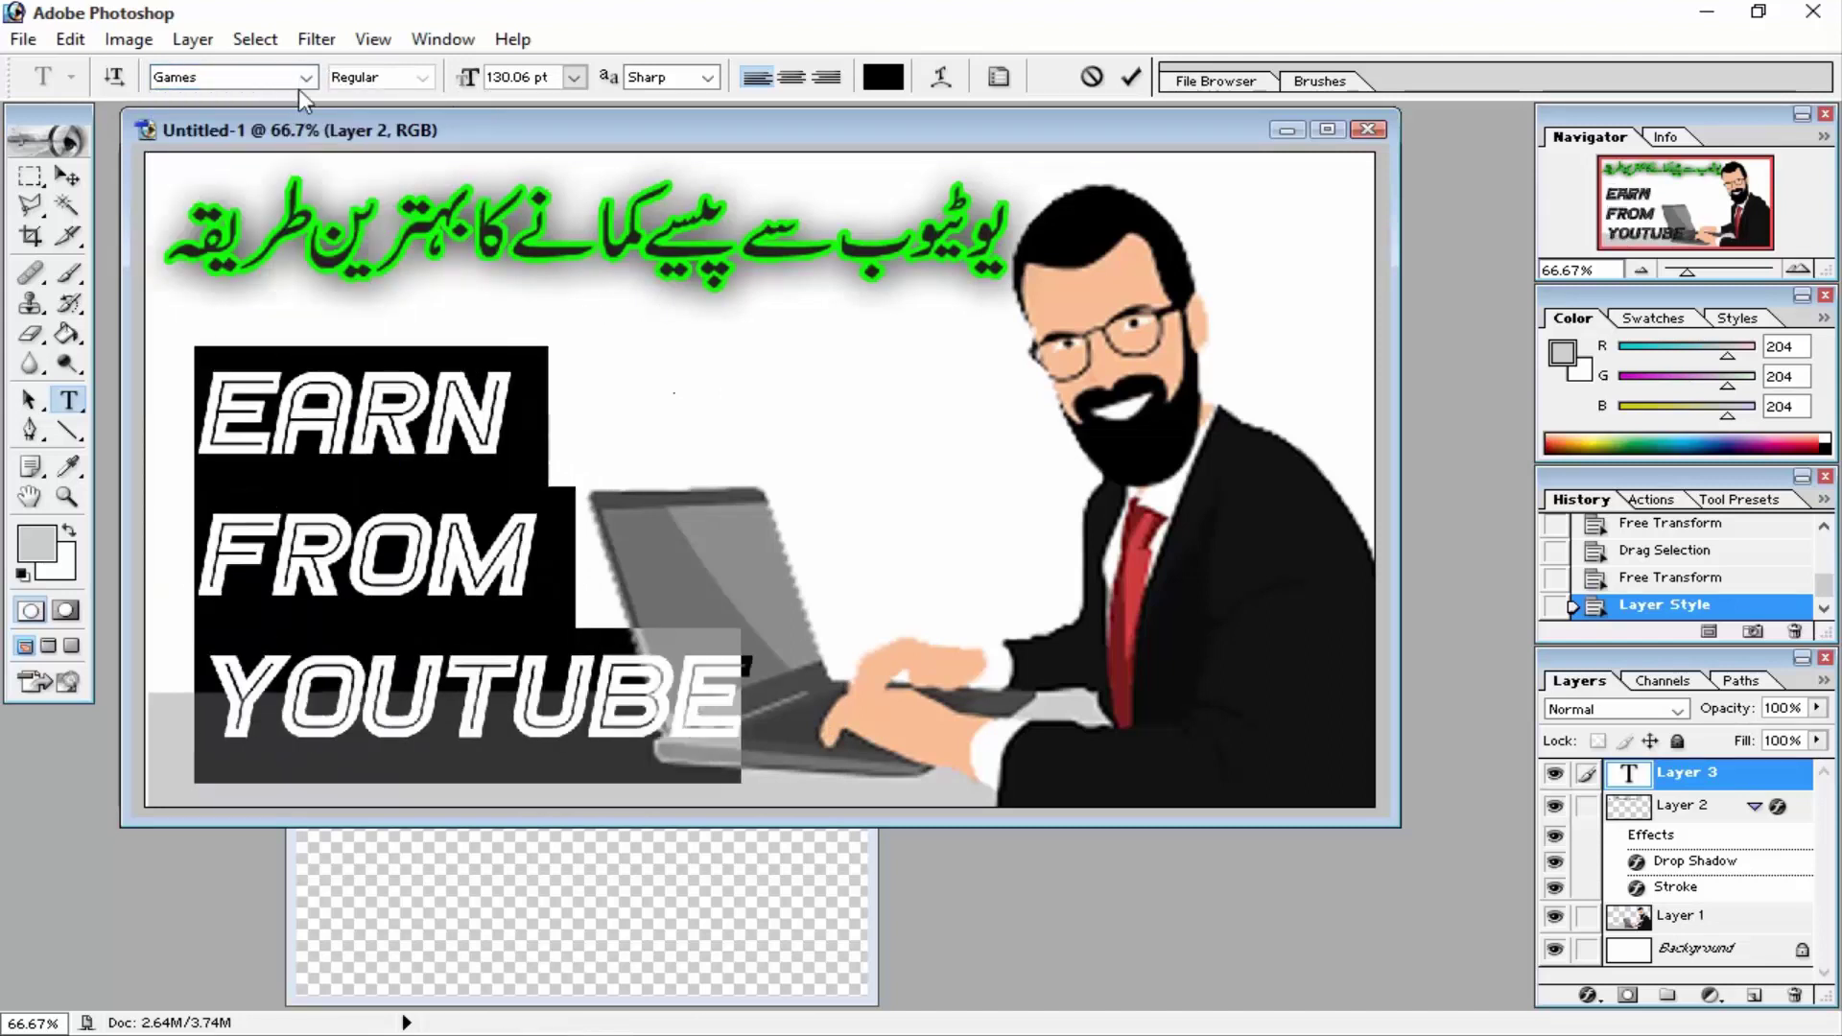
{"action": "left_click", "coordinate": [305, 78]}
{"action": "left_click", "coordinate": [262, 165]}
{"action": "left_click", "coordinate": [305, 76]}
{"action": "left_click", "coordinate": [287, 134]}
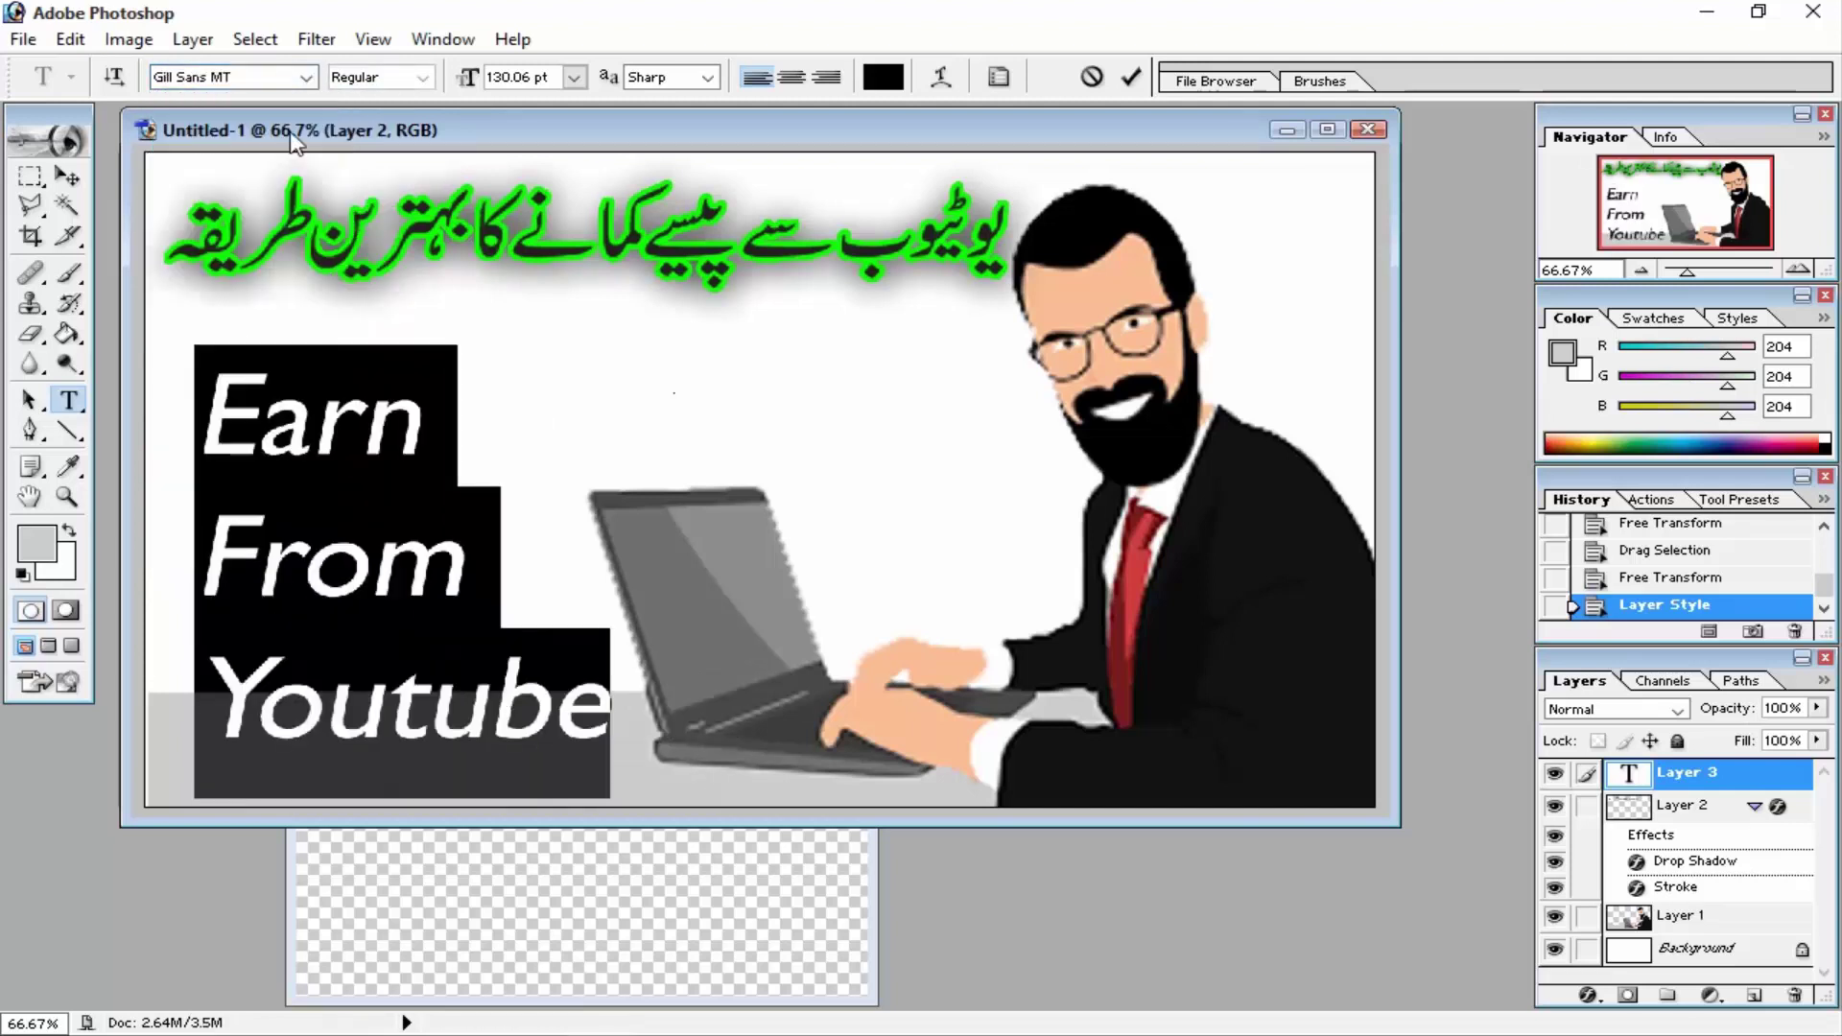
{"action": "left_click_drag", "start_coordinate": [564, 334], "coordinate": [555, 294]}
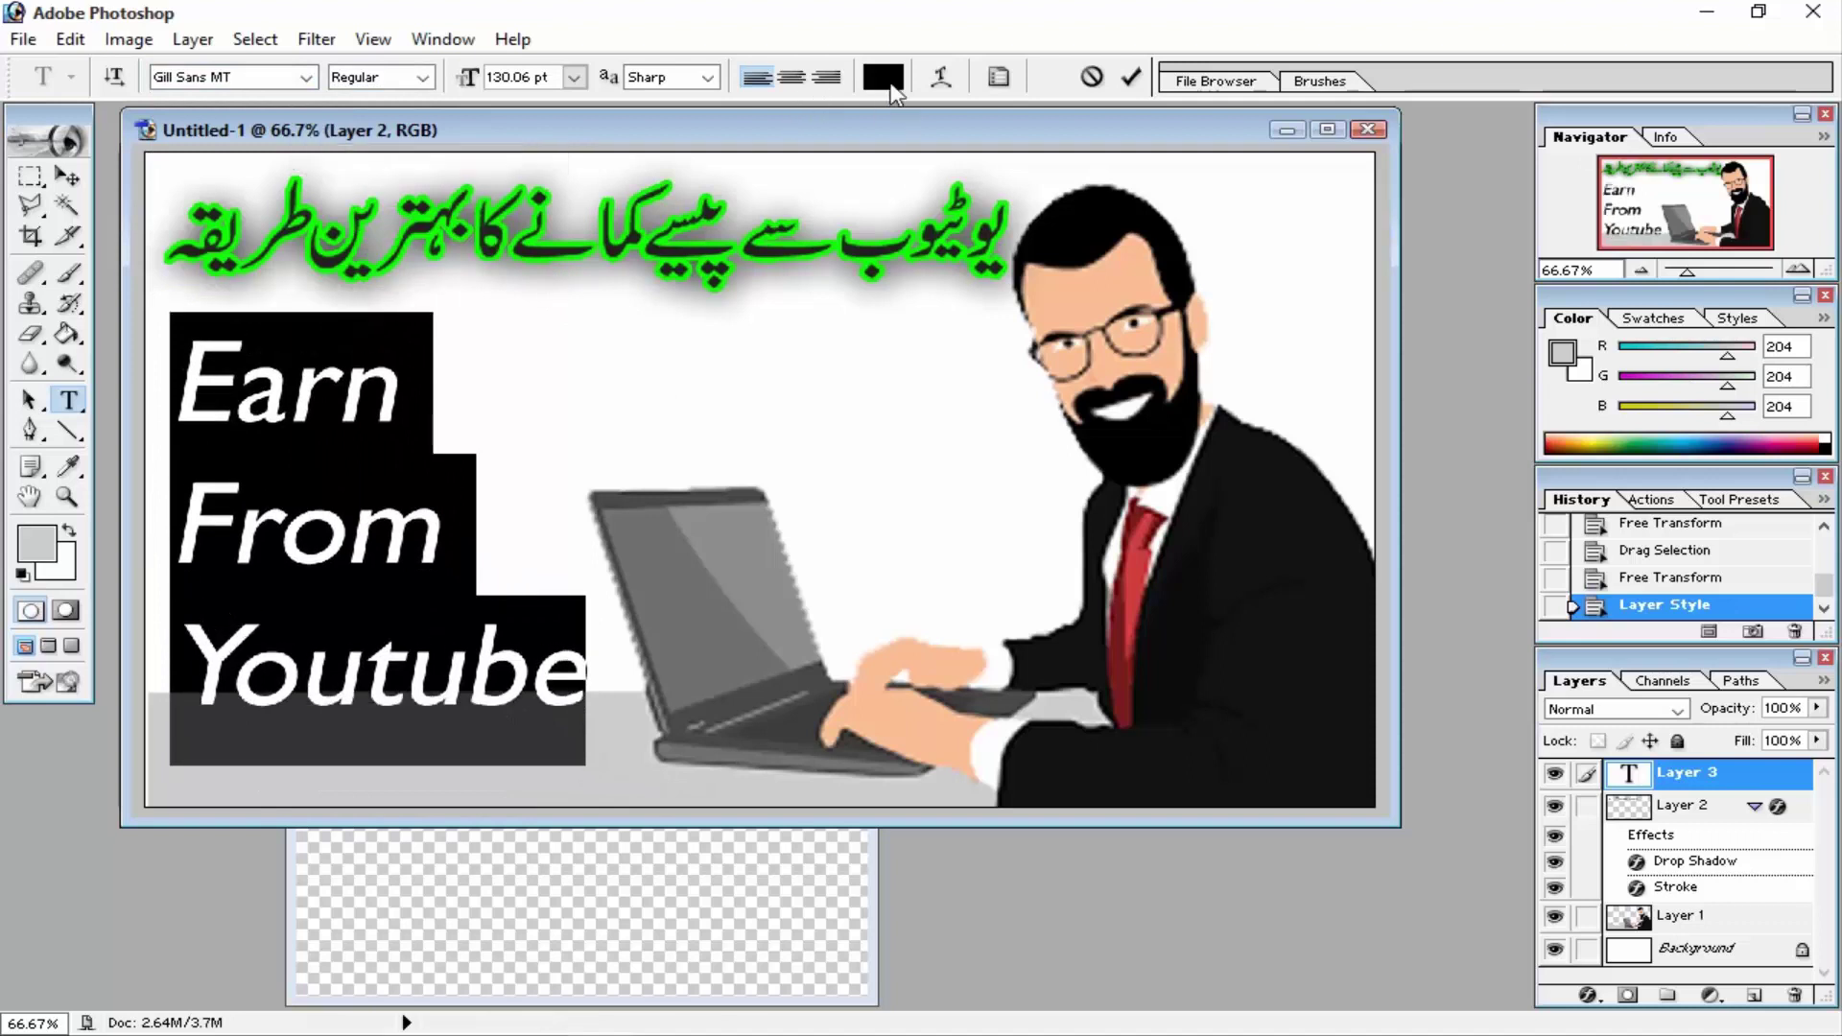
- Colour 'From' bright yellow and 'Youtube' red (R 255)
{"action": "left_click_drag", "start_coordinate": [486, 526], "coordinate": [152, 532]}
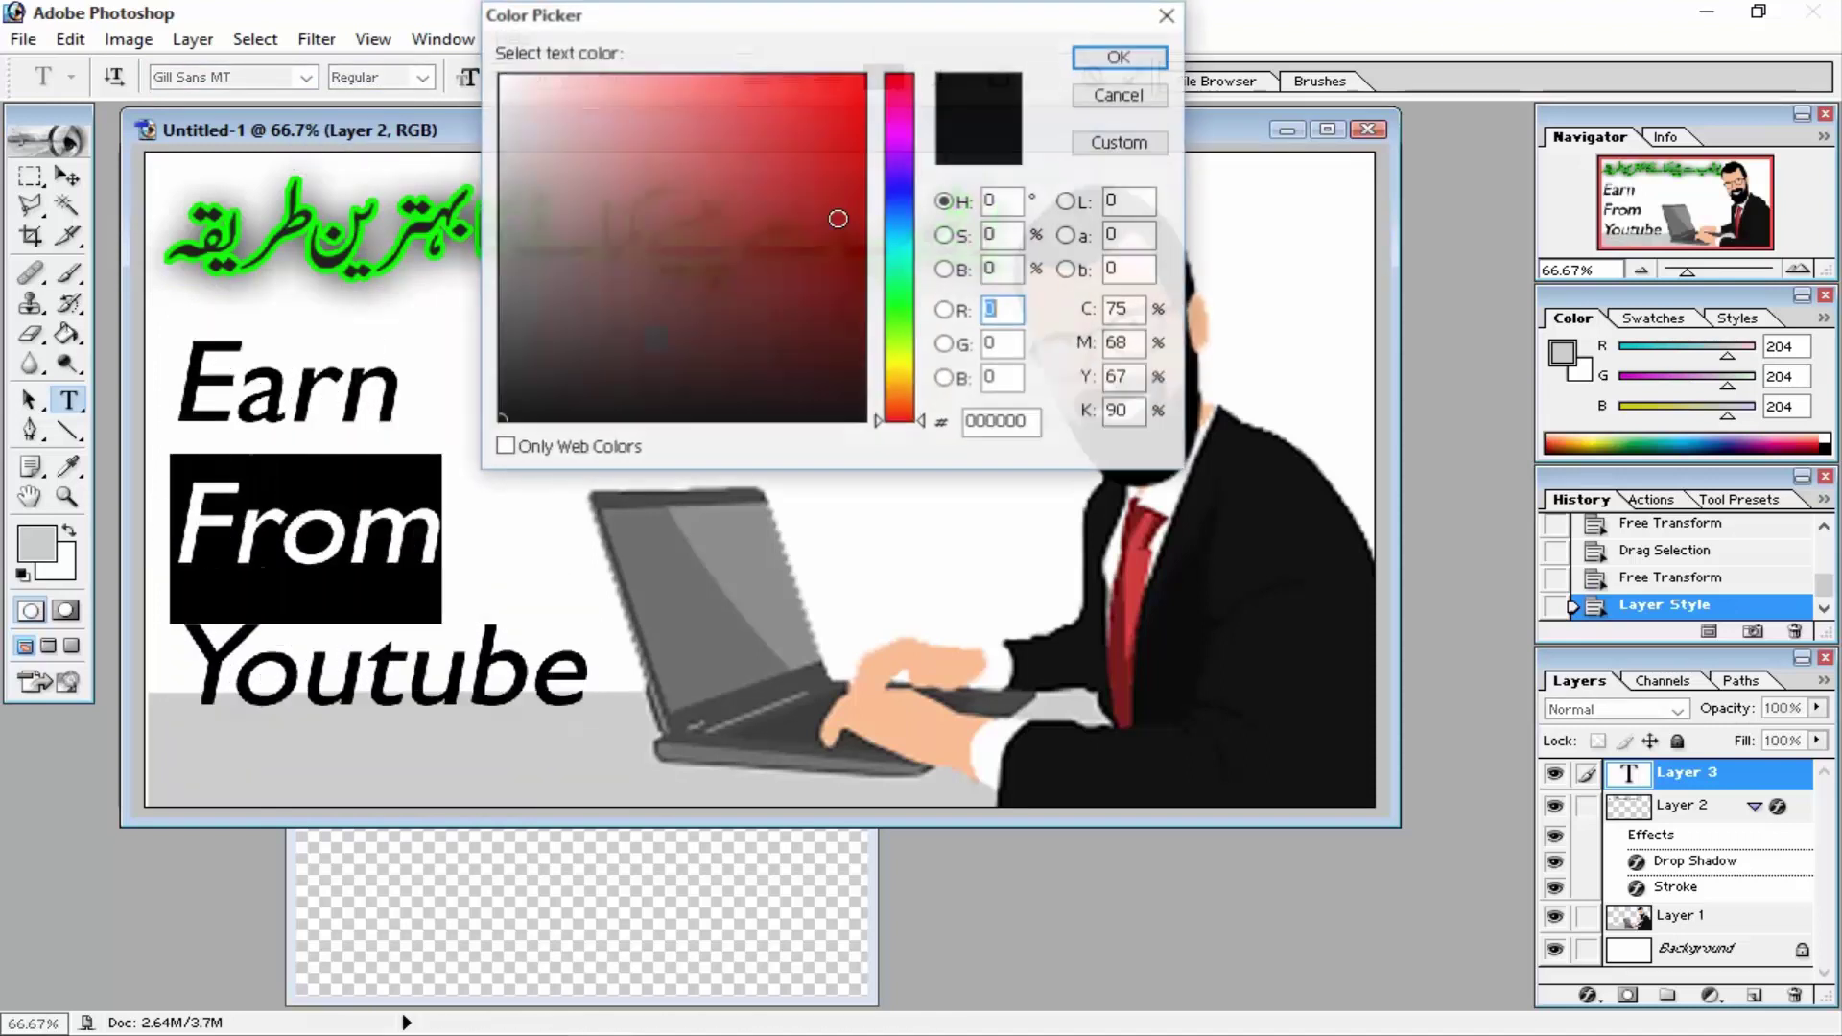
{"action": "left_click", "coordinate": [883, 77]}
{"action": "mouse_move", "coordinate": [803, 248]}
{"action": "left_mouse_down"}
{"action": "mouse_move", "coordinate": [705, 246]}
{"action": "mouse_move", "coordinate": [859, 76]}
{"action": "left_mouse_up"}
{"action": "left_click", "coordinate": [902, 365]}
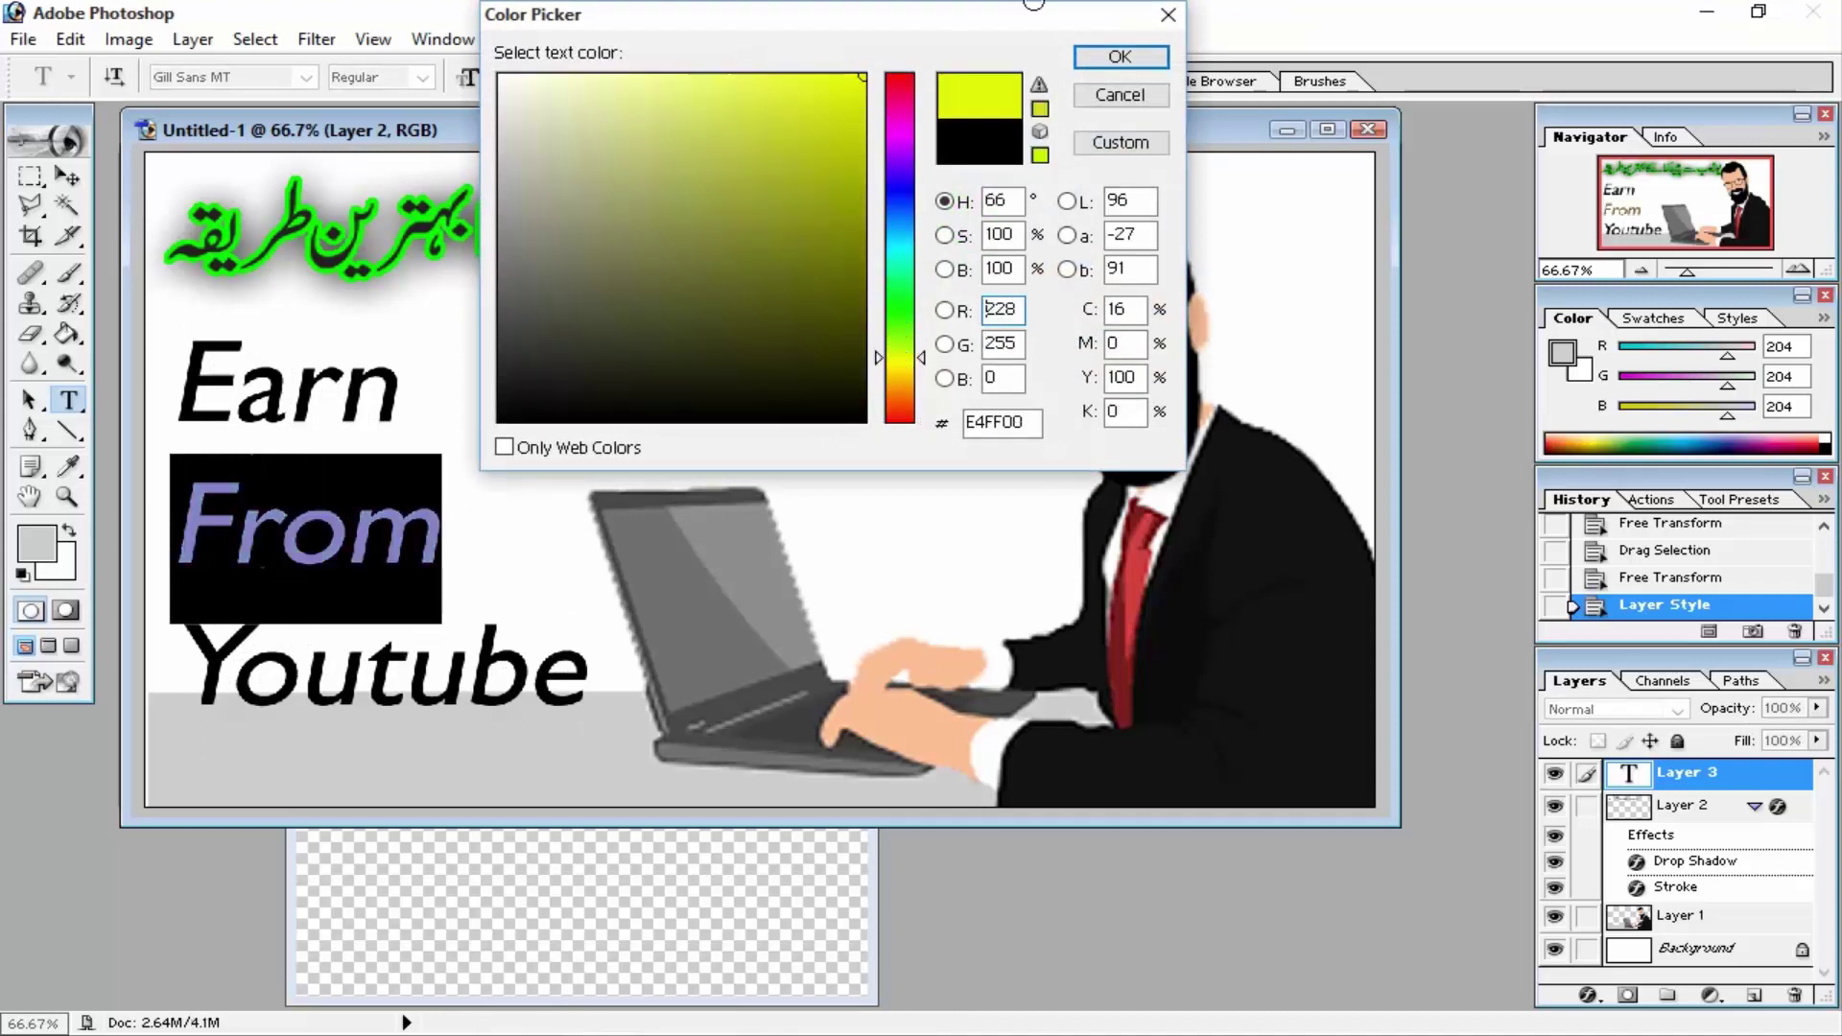
{"action": "left_click", "coordinate": [1121, 58]}
{"action": "left_click_drag", "start_coordinate": [603, 662], "coordinate": [174, 671]}
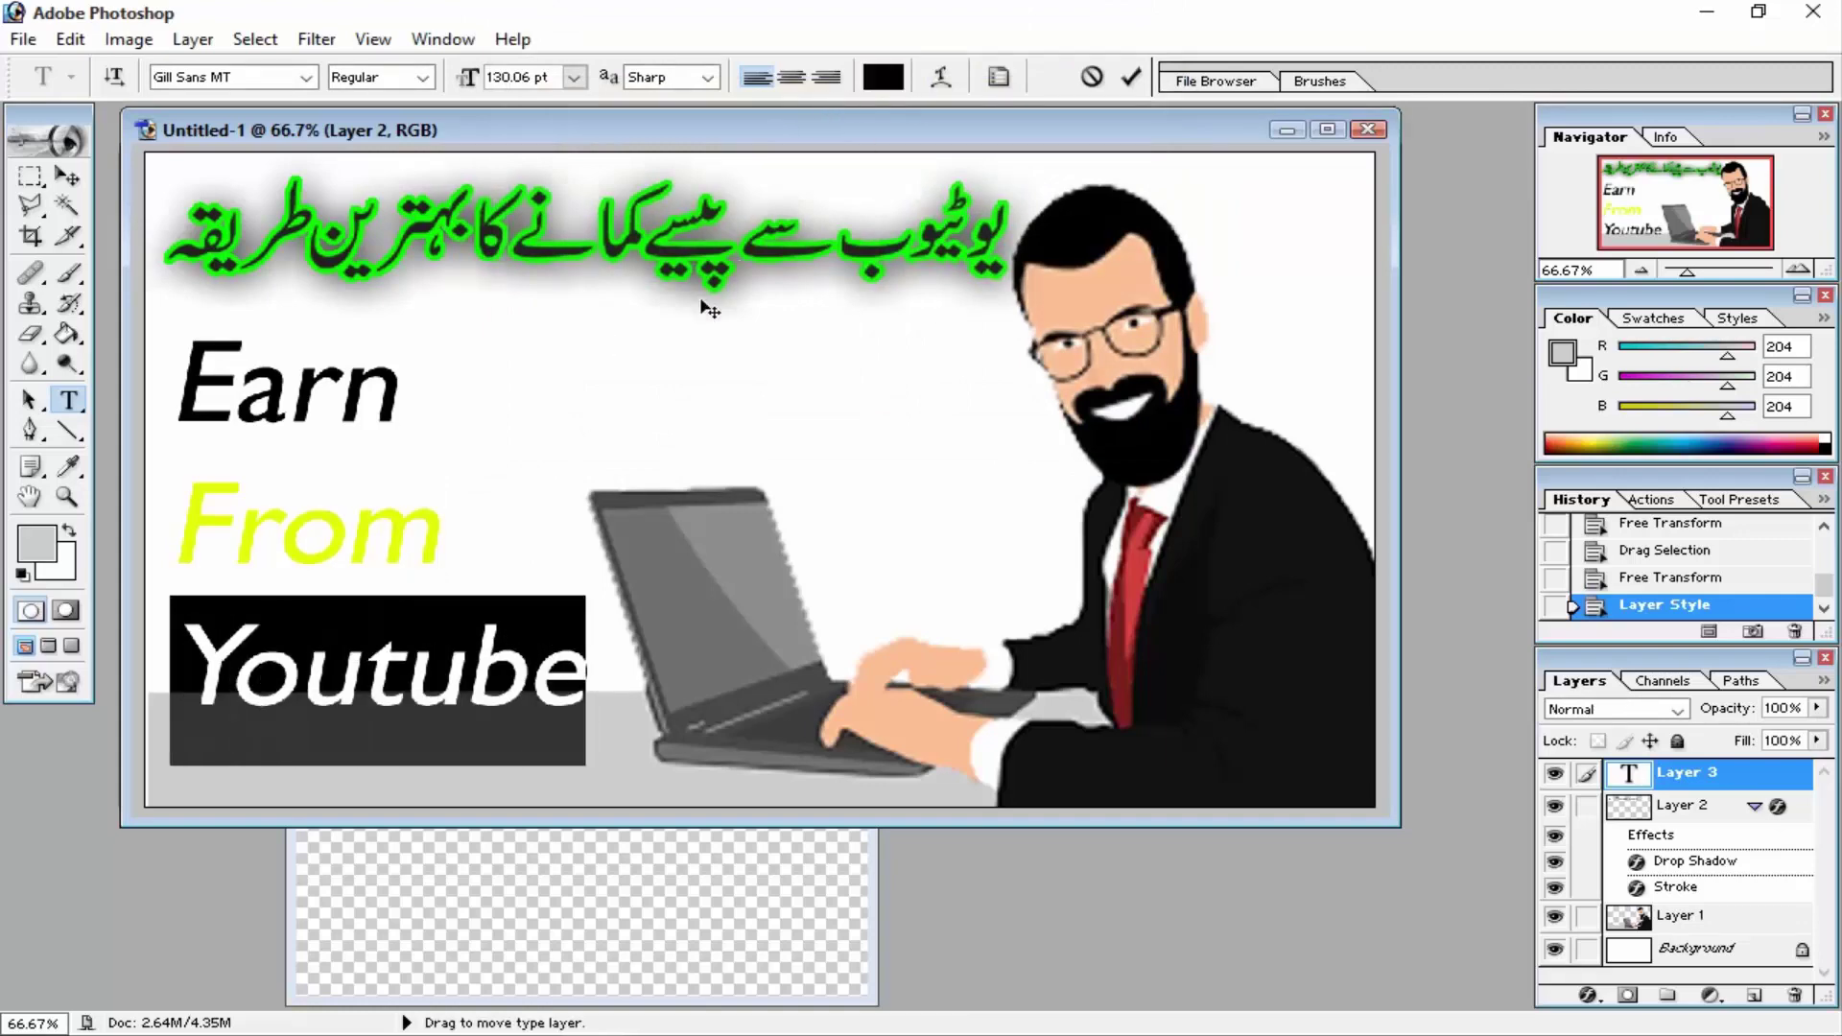
{"action": "left_click", "coordinate": [882, 76]}
{"action": "double_click", "coordinate": [997, 309]}
{"action": "type", "text": "255"}
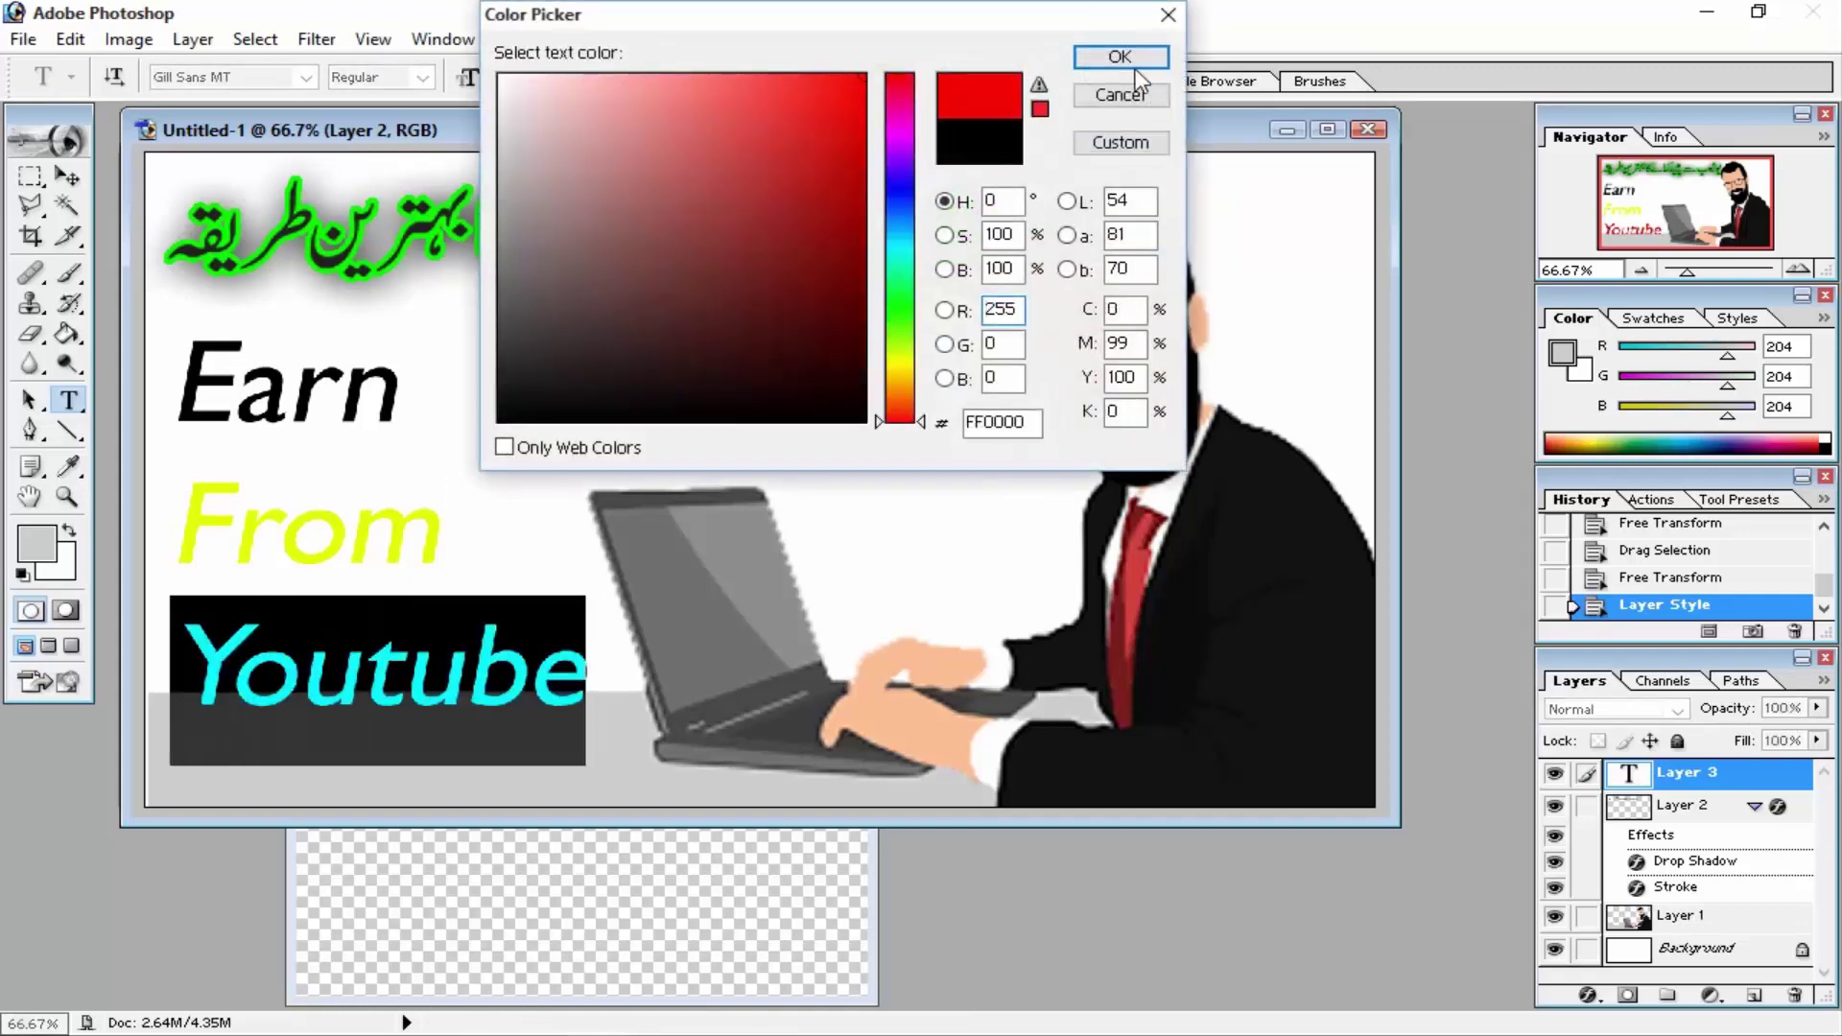
{"action": "left_click", "coordinate": [1119, 58]}
- Colour 'Earn' bright green and commit the text edits
{"action": "left_click_drag", "start_coordinate": [401, 388], "coordinate": [171, 398]}
{"action": "left_click", "coordinate": [882, 77]}
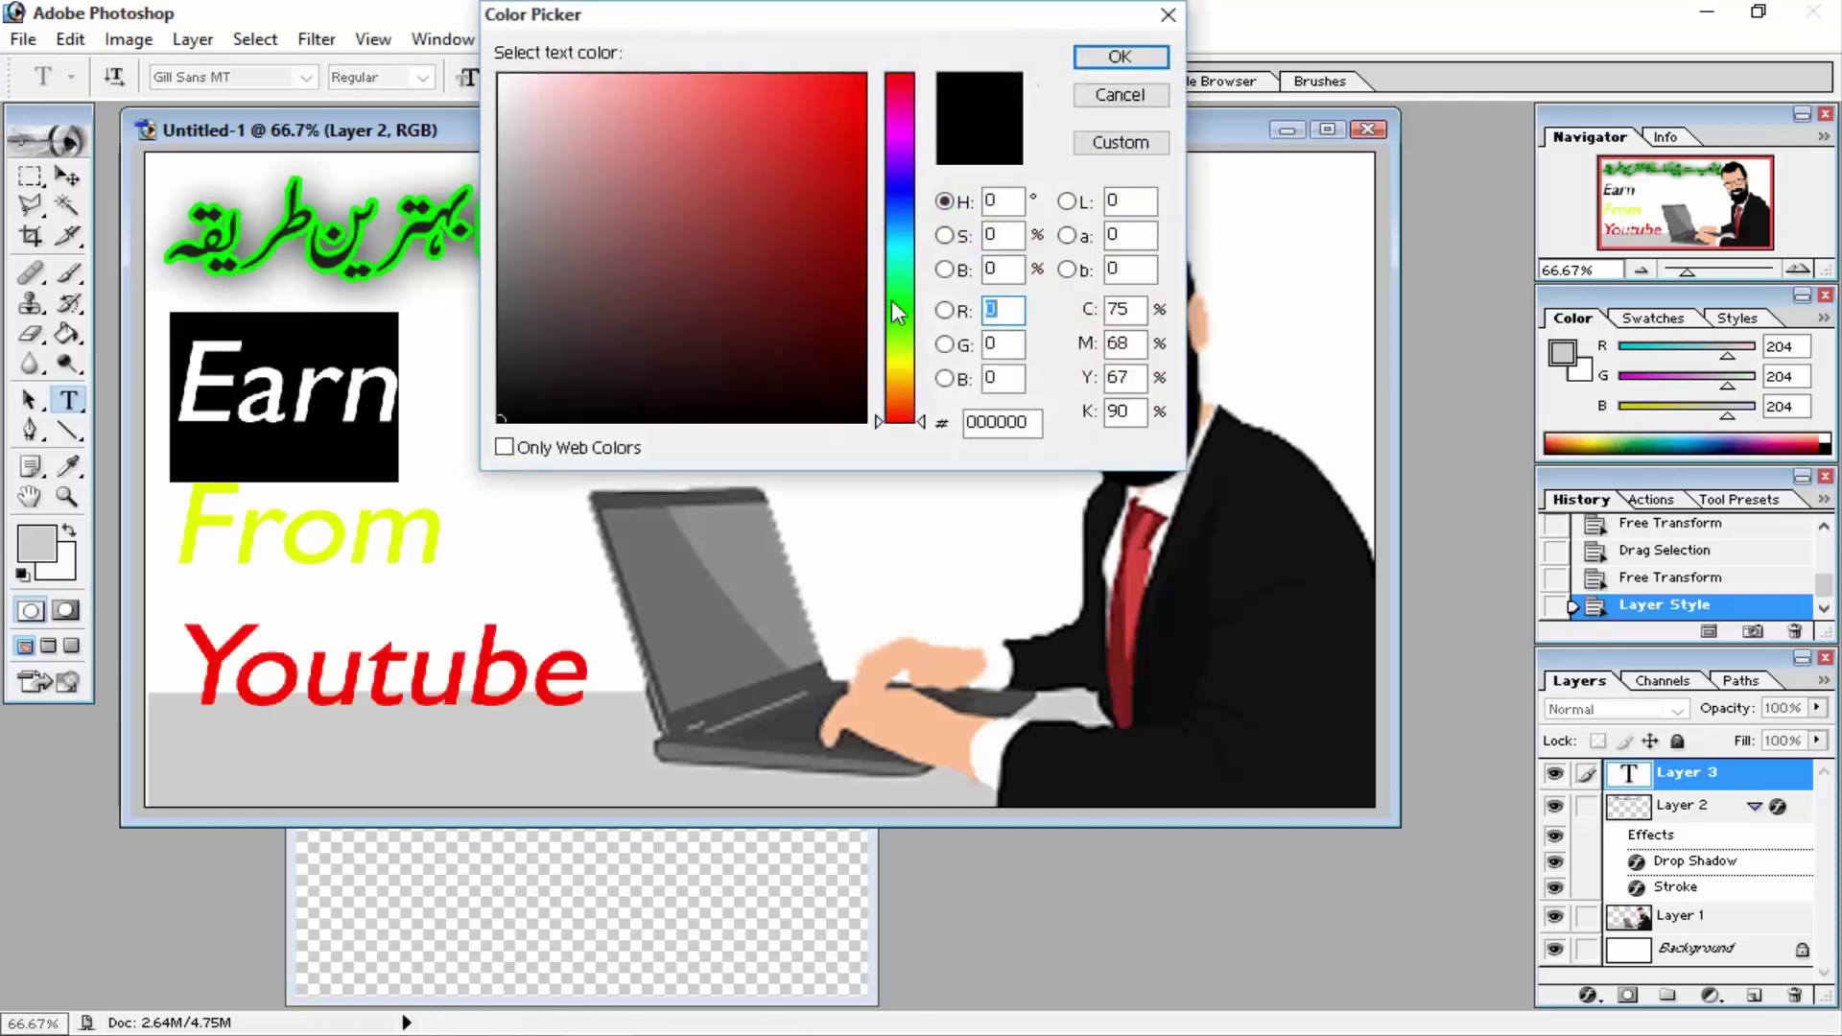
{"action": "left_click", "coordinate": [902, 310]}
{"action": "left_click", "coordinate": [774, 178]}
{"action": "left_click", "coordinate": [861, 178]}
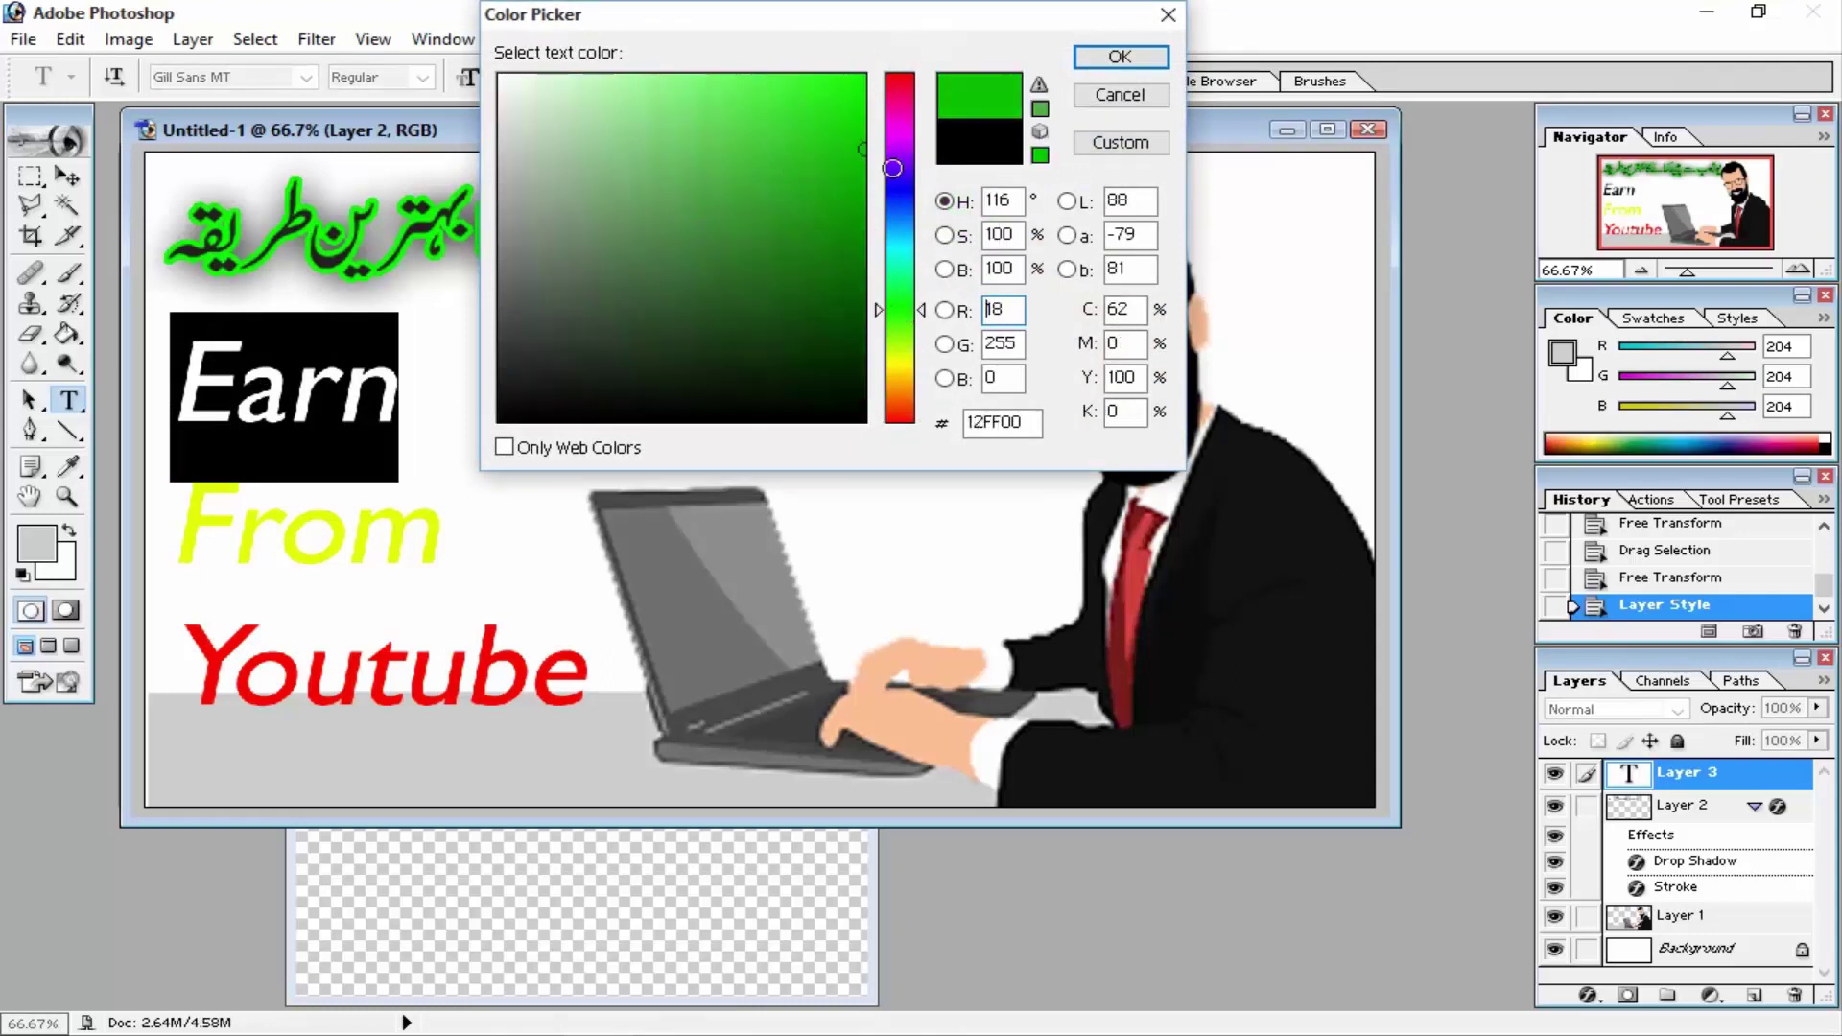
{"action": "left_click", "coordinate": [1106, 57]}
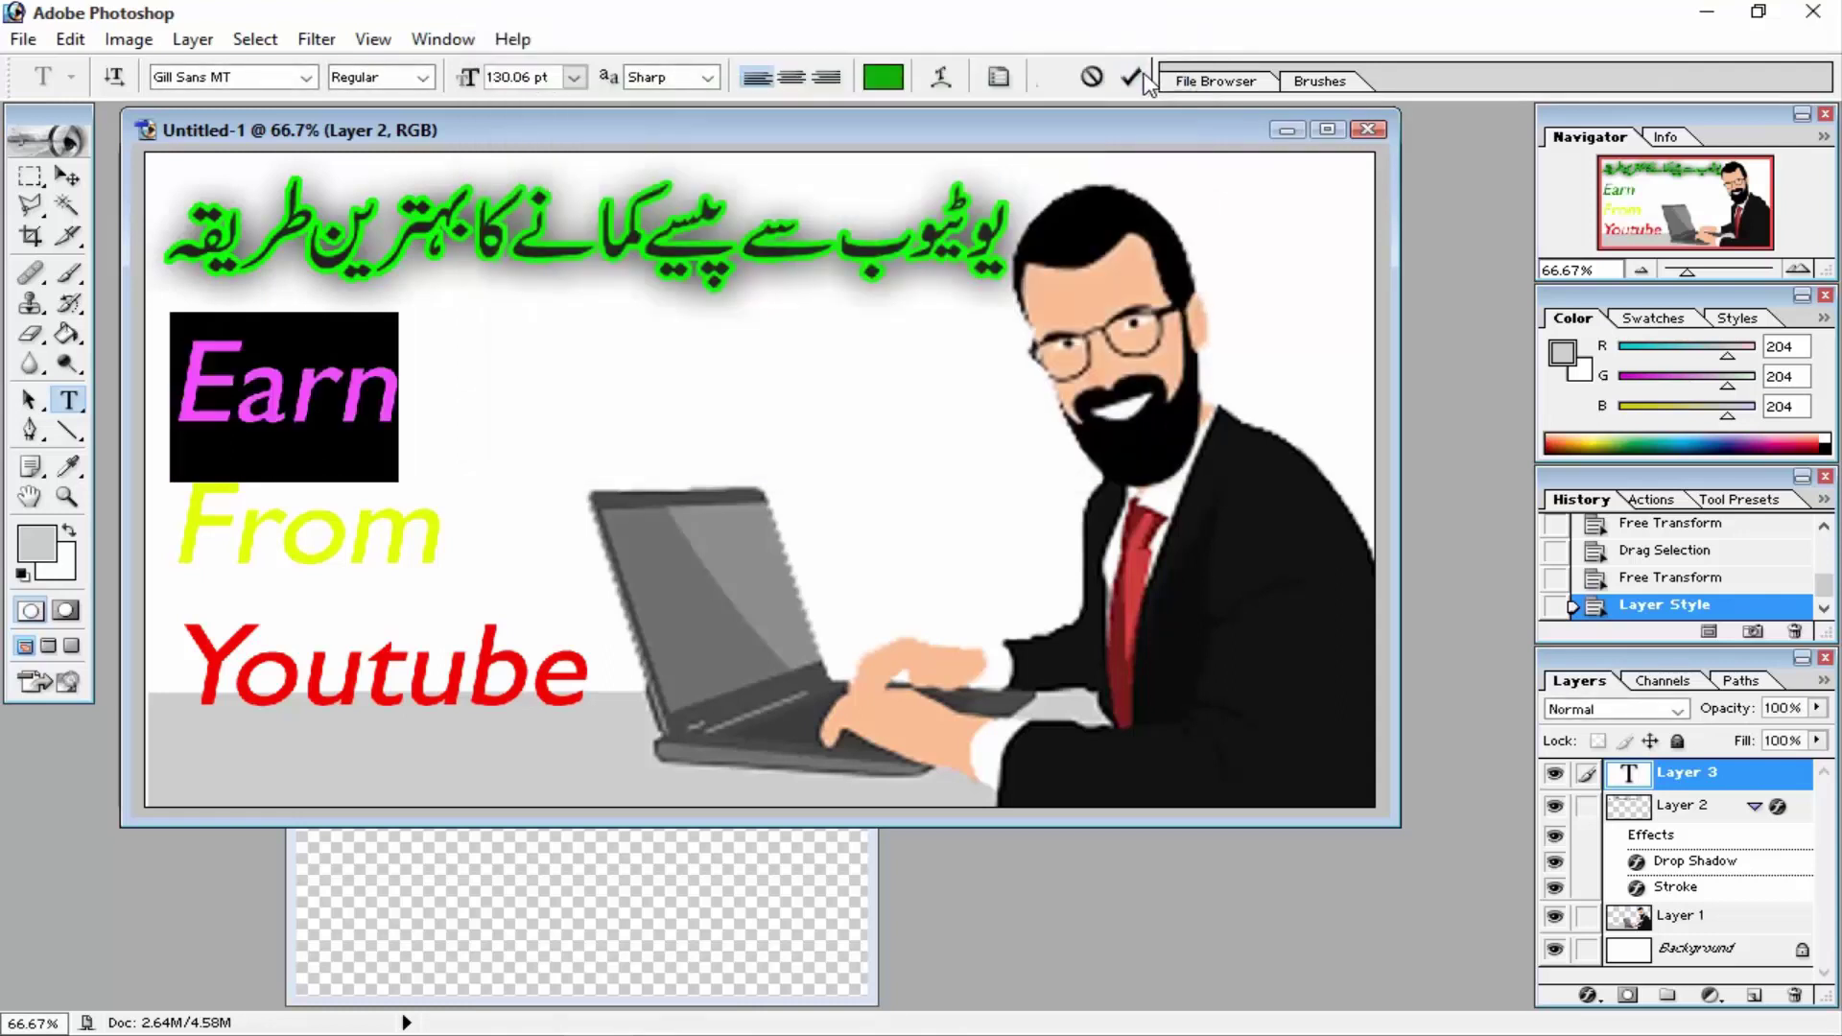
{"action": "left_click", "coordinate": [1137, 77]}
{"action": "key", "text": "v"}
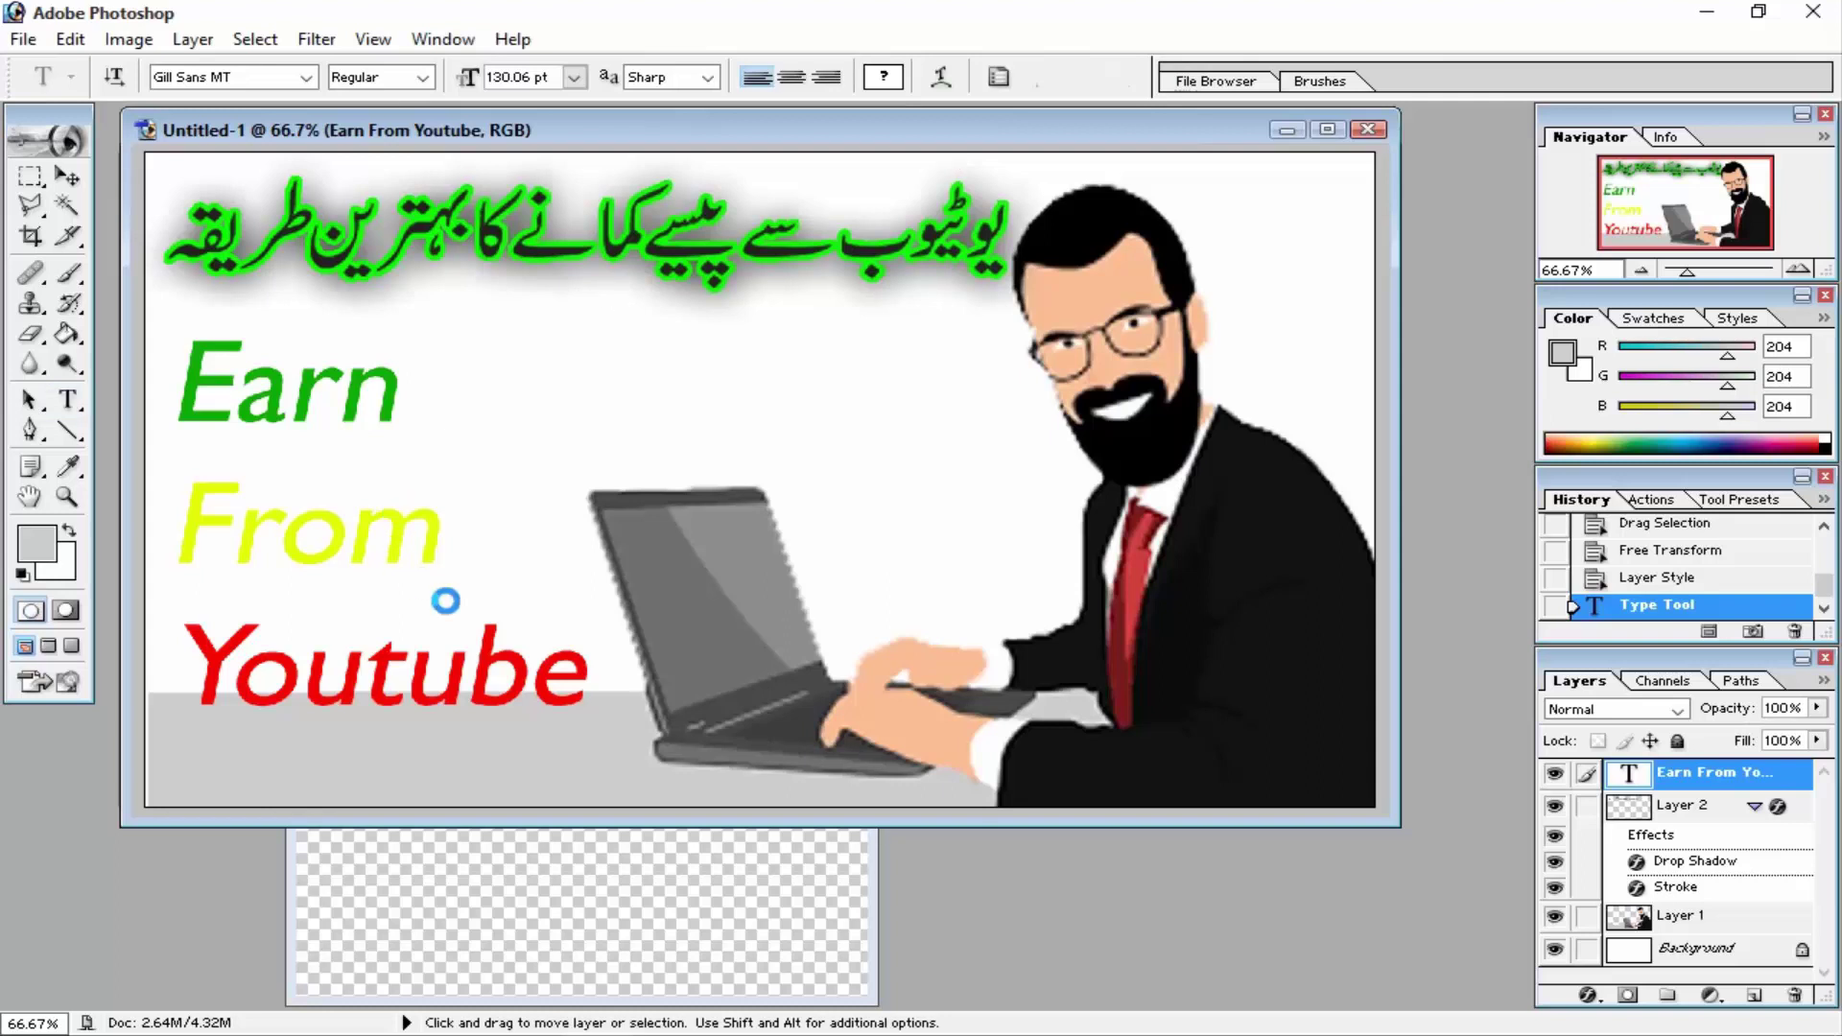
{"action": "key", "text": "ctrl+t"}
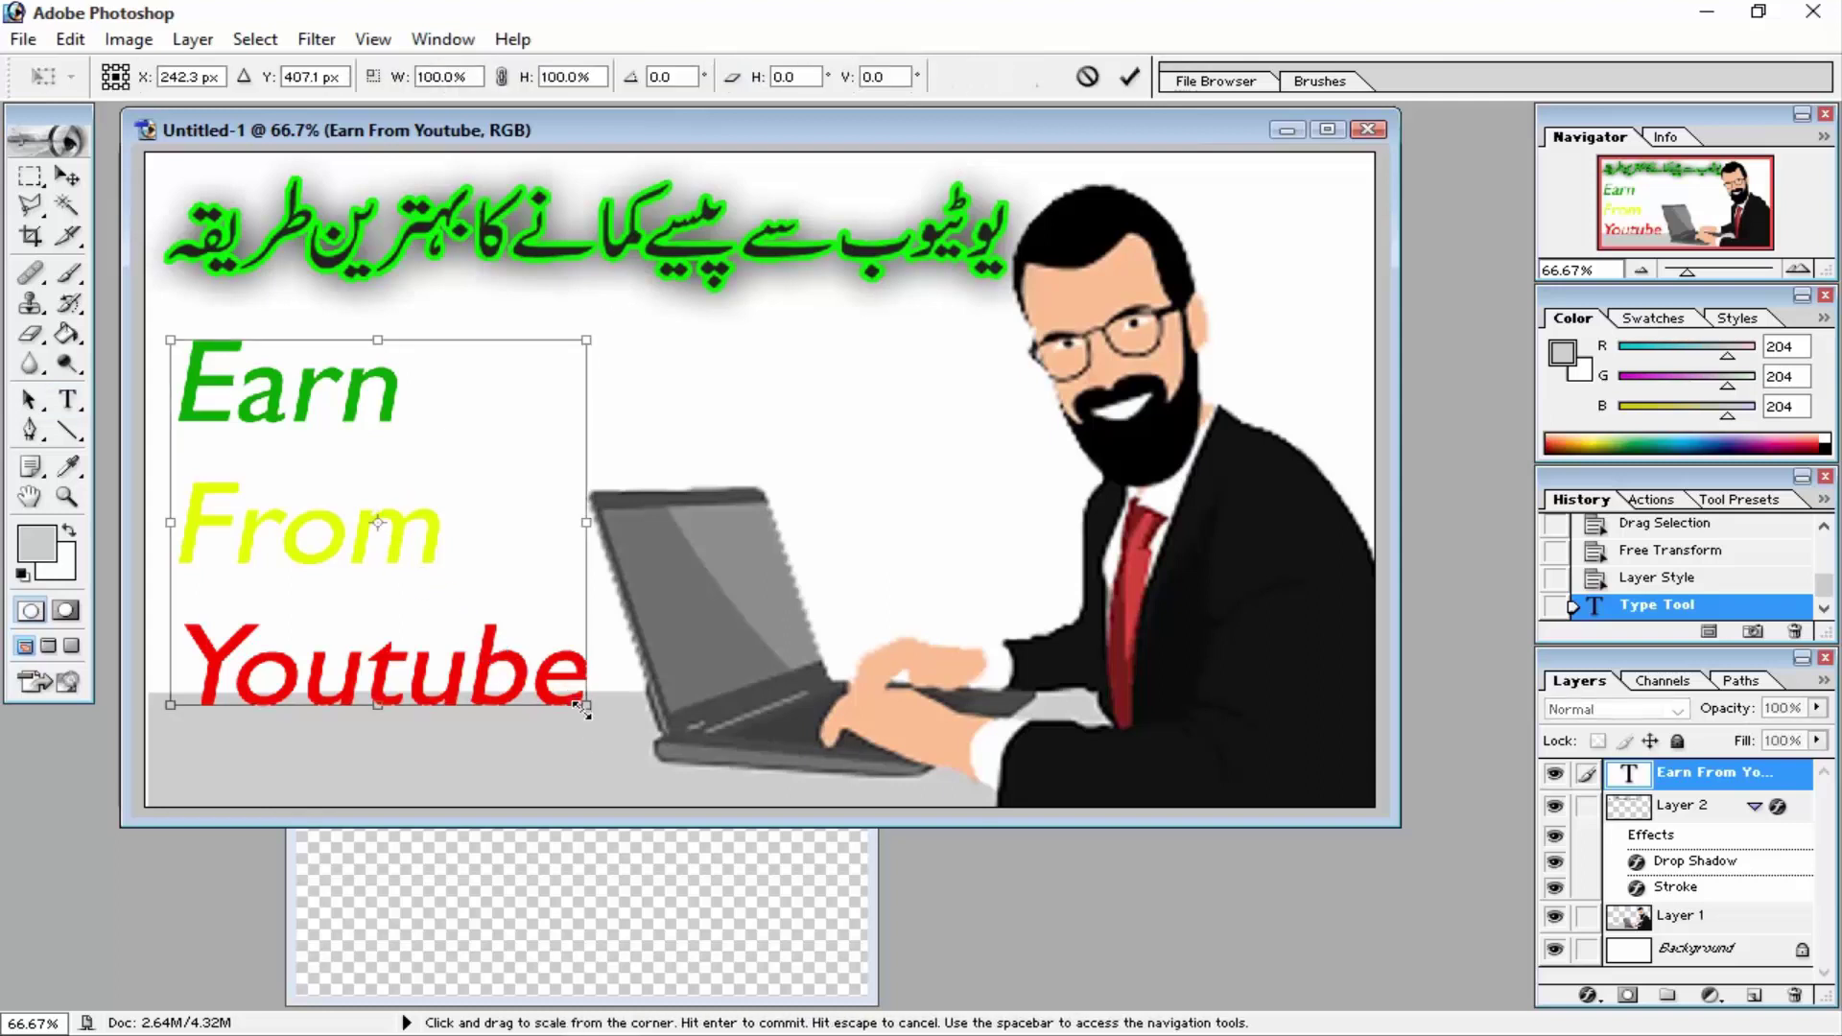
- Scale the Earn From Youtube text up slightly and move it up-left
{"action": "mouse_move", "coordinate": [582, 709]}
{"action": "left_mouse_down"}
{"action": "mouse_move", "coordinate": [639, 780]}
{"action": "mouse_move", "coordinate": [649, 763]}
{"action": "left_mouse_up"}
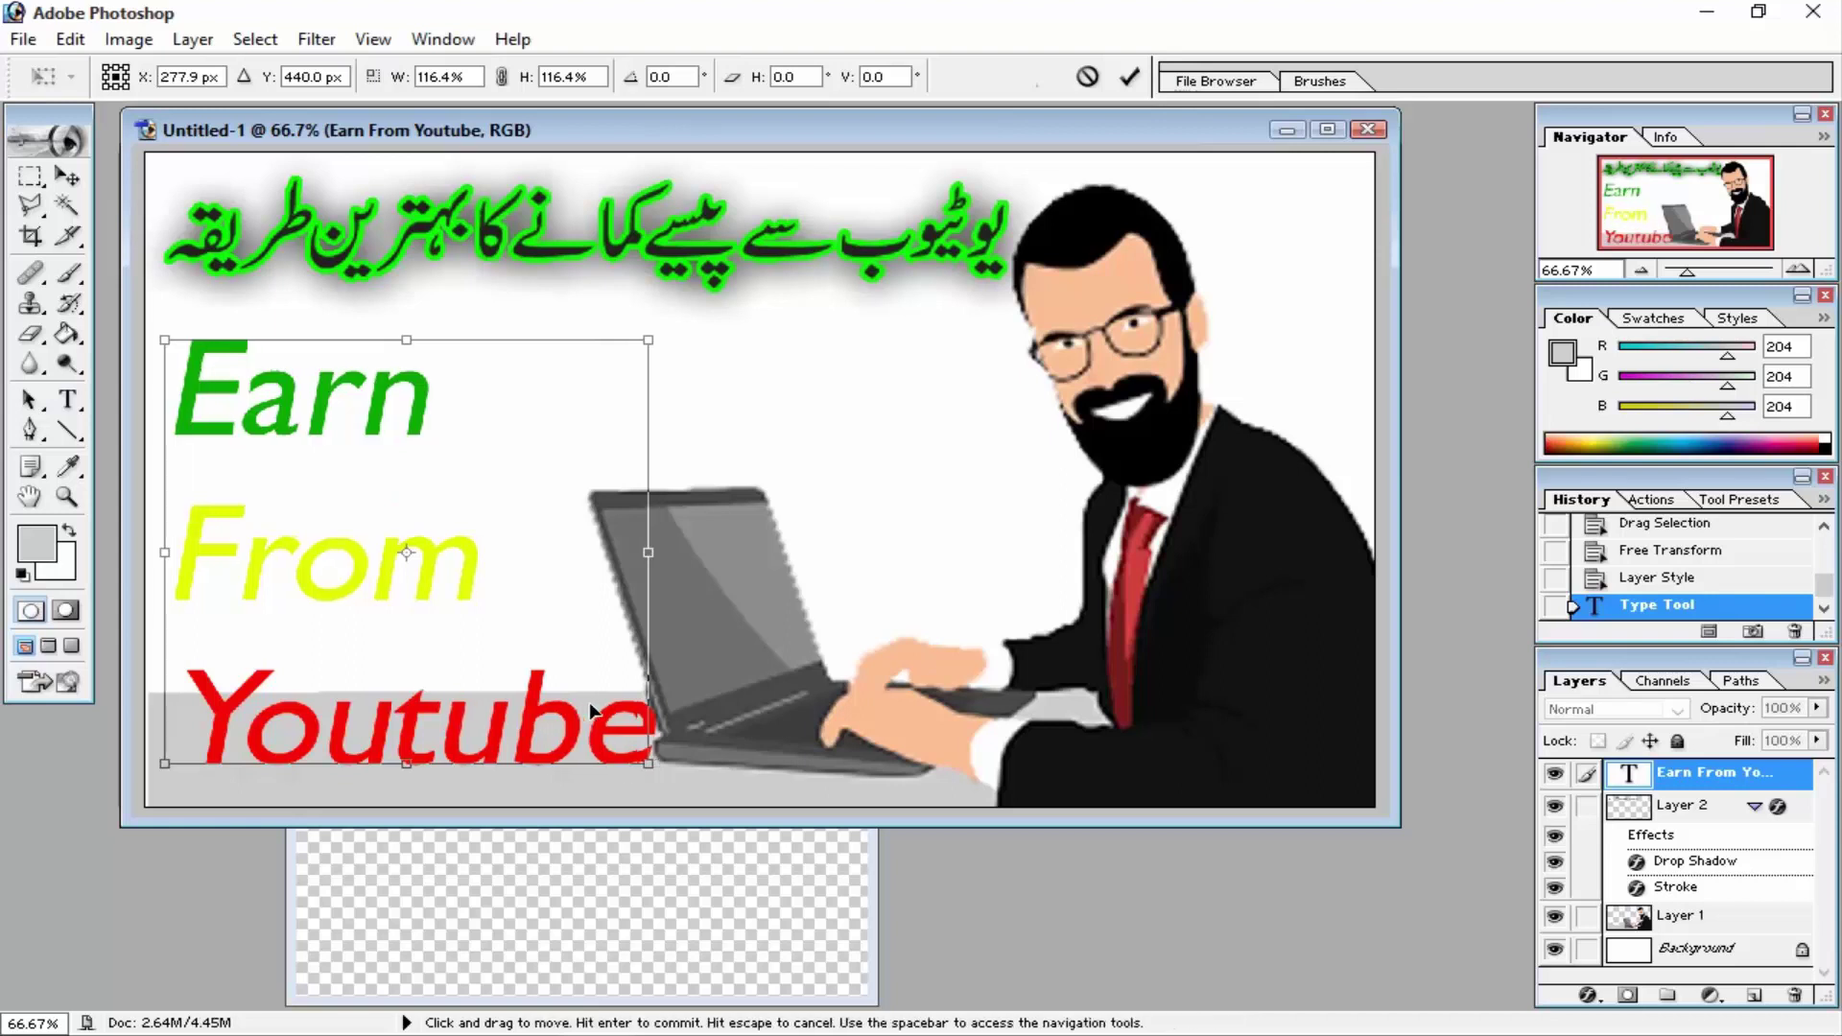
{"action": "left_click_drag", "start_coordinate": [592, 710], "coordinate": [582, 698]}
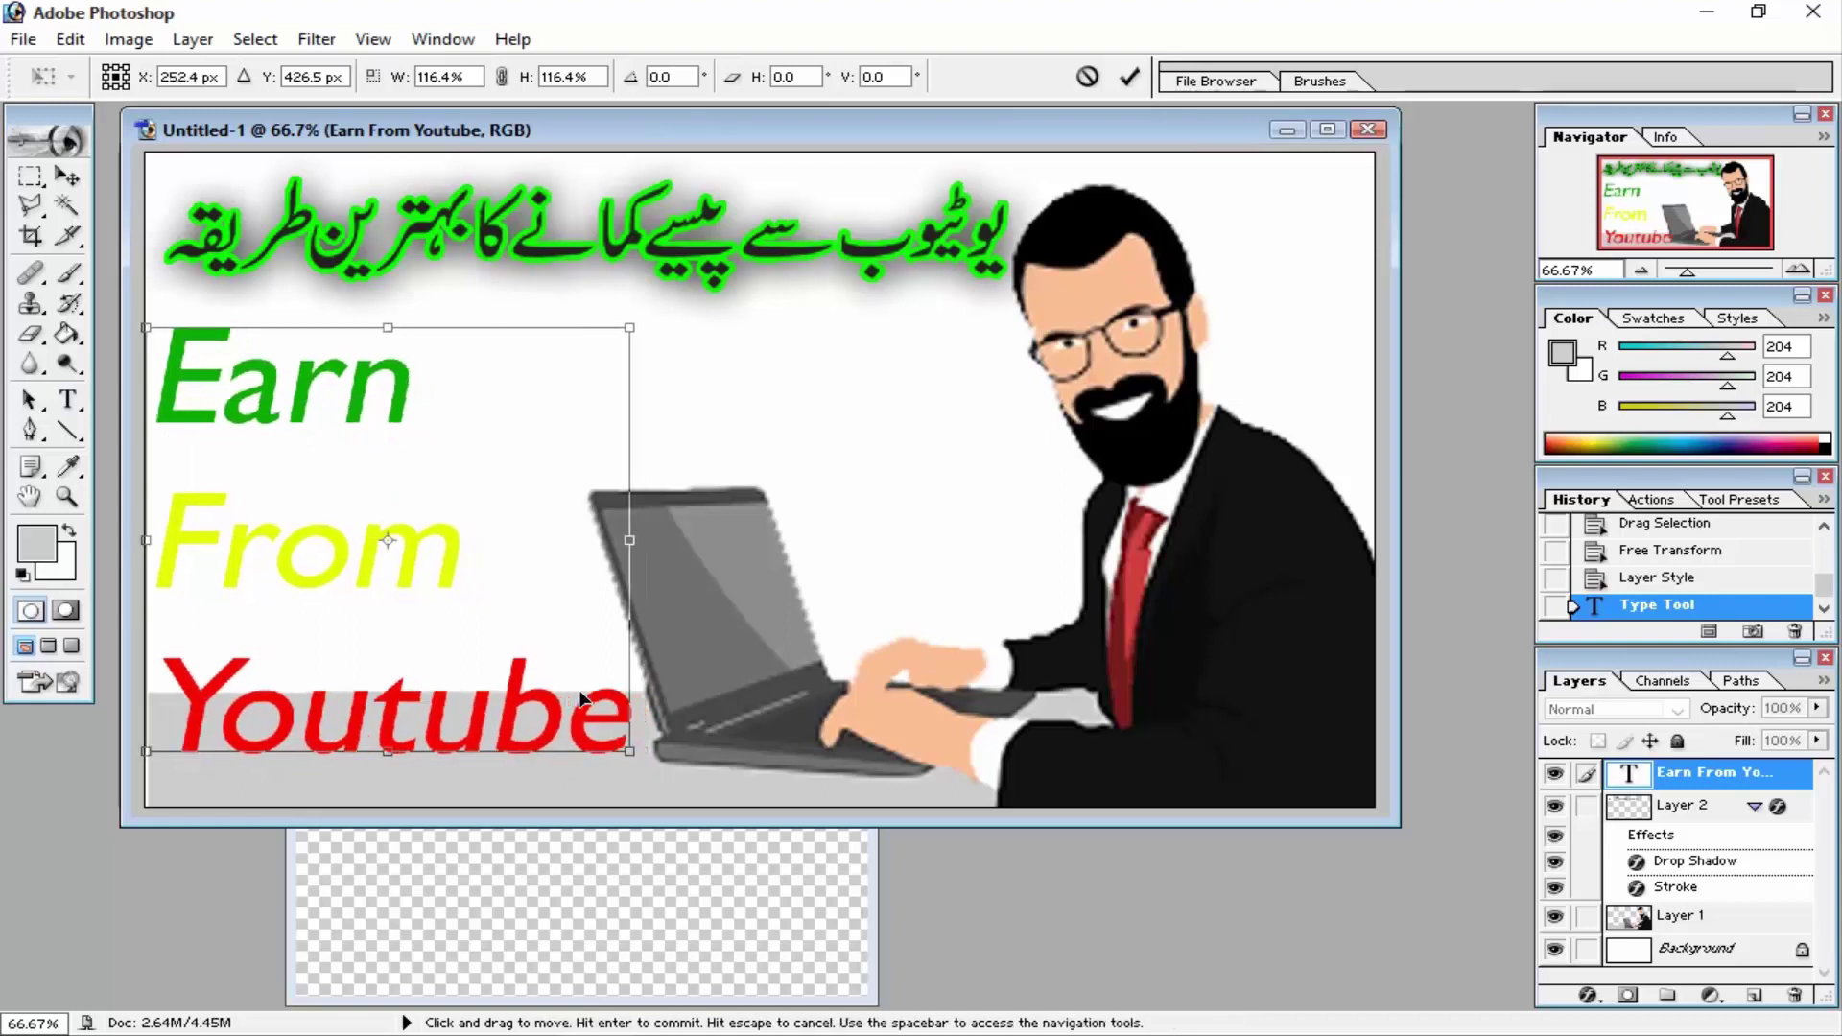
{"action": "key", "text": "Return"}
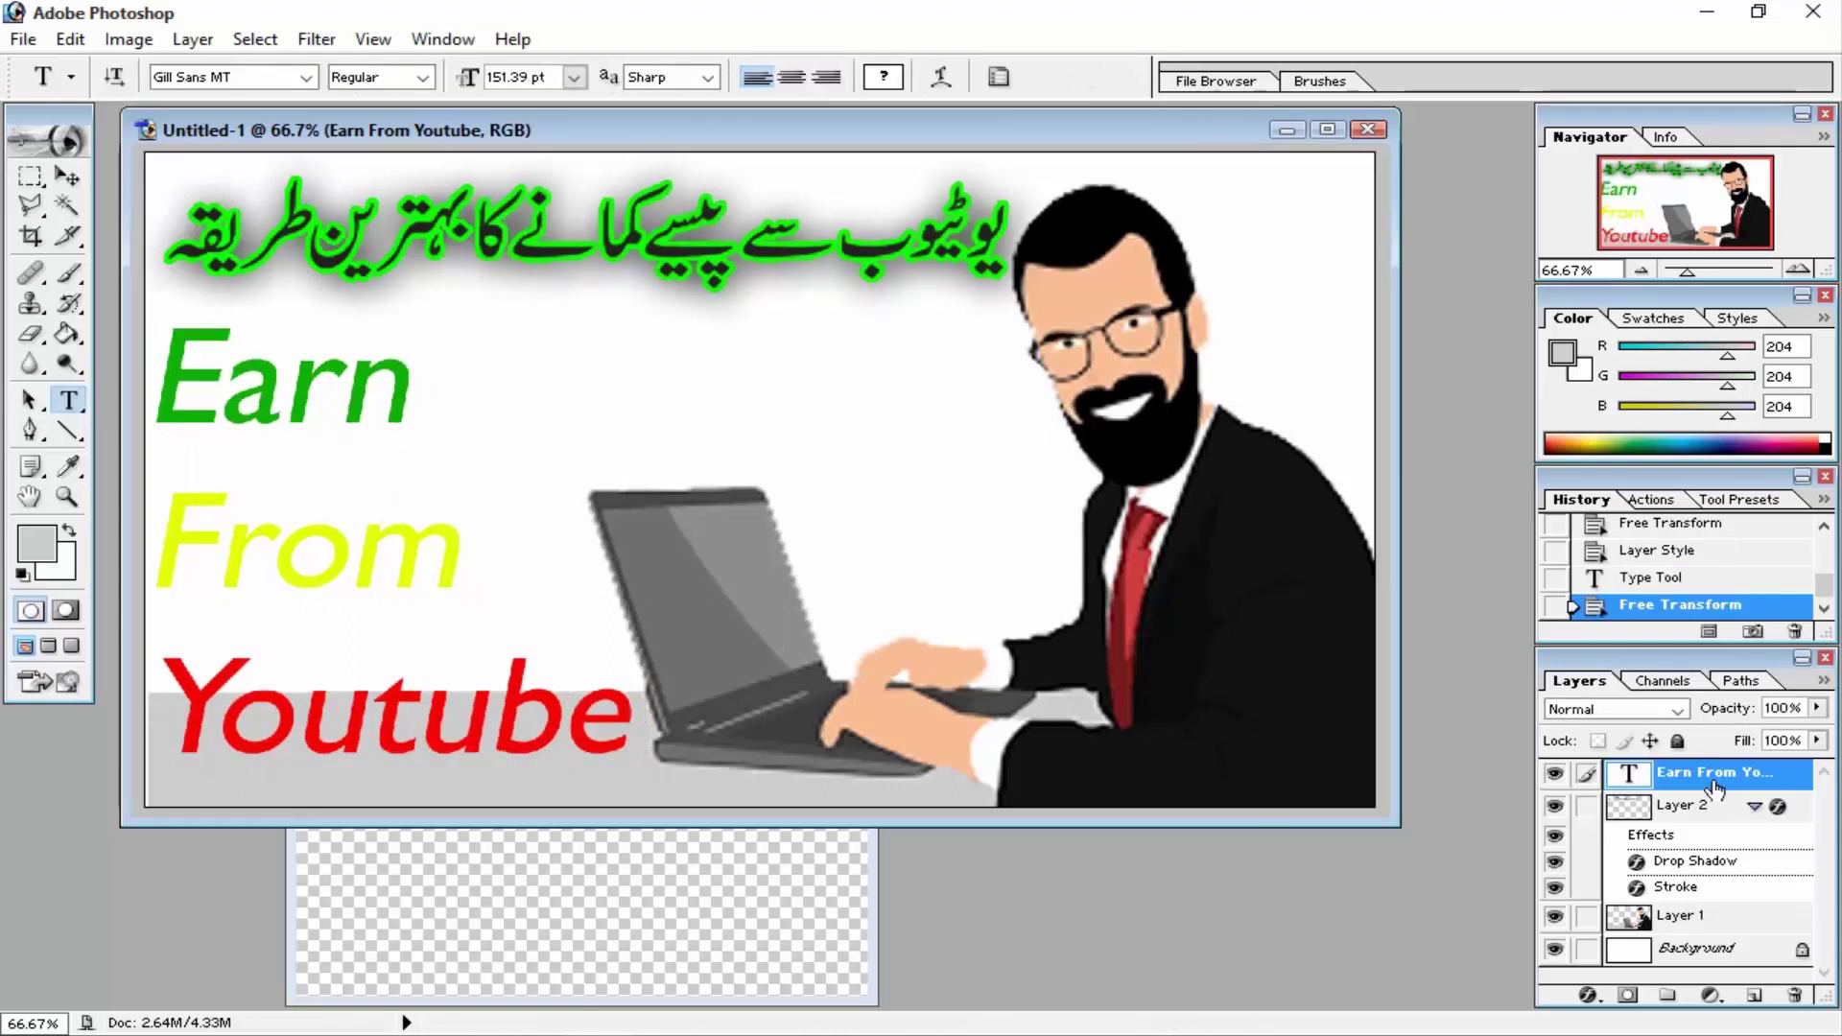
- Give the Earn From Youtube text a black 7 px stroke outline
{"action": "right_click", "coordinate": [1744, 773]}
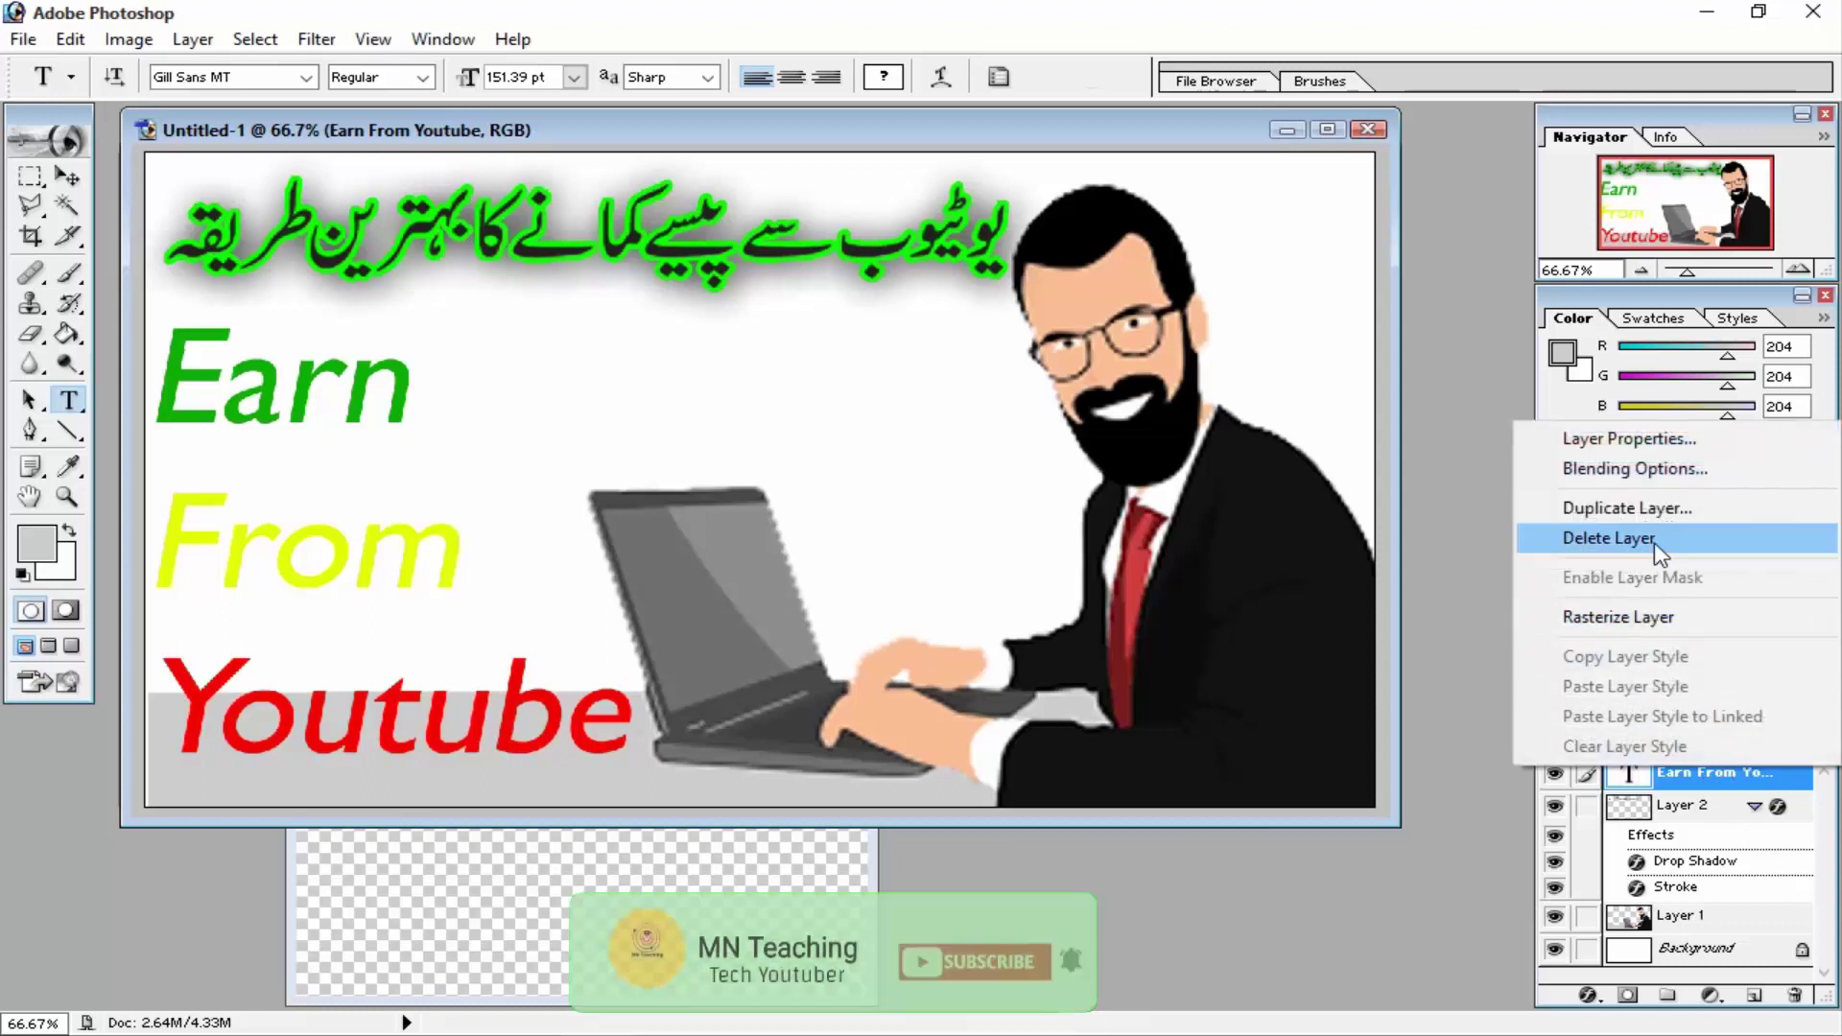
{"action": "key", "text": "Escape"}
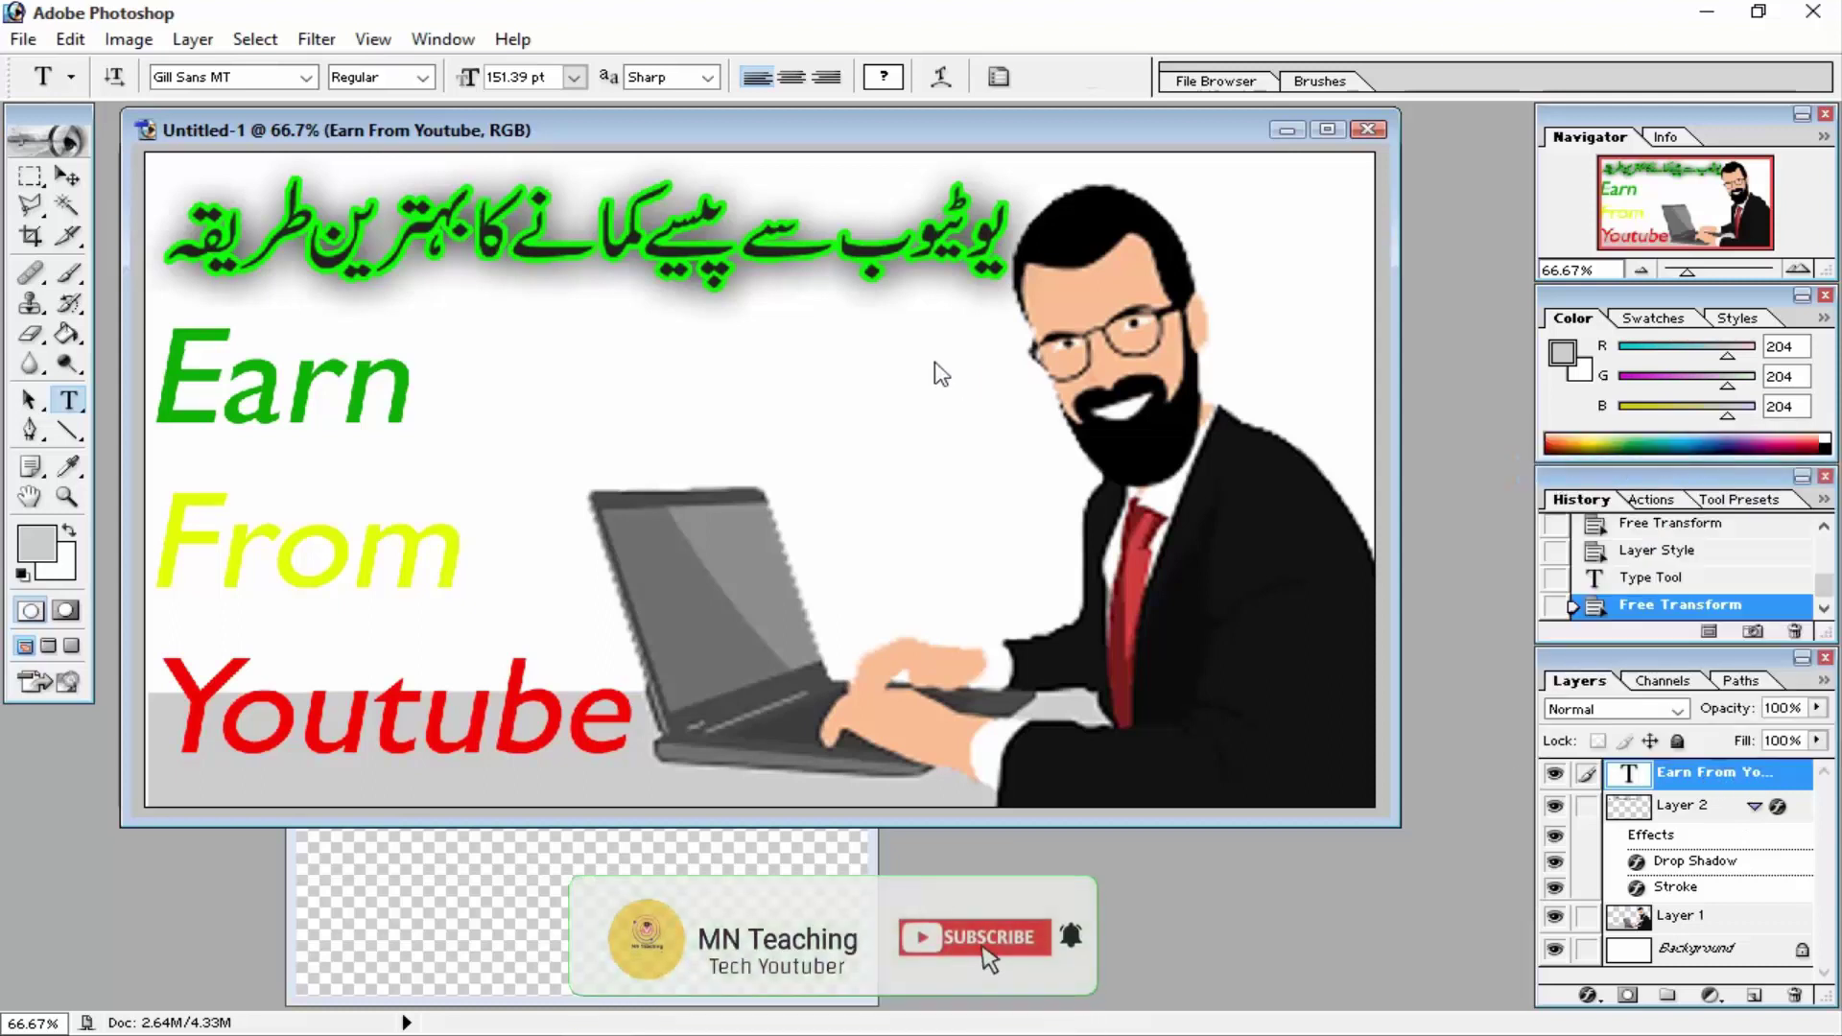
{"action": "key", "text": "h"}
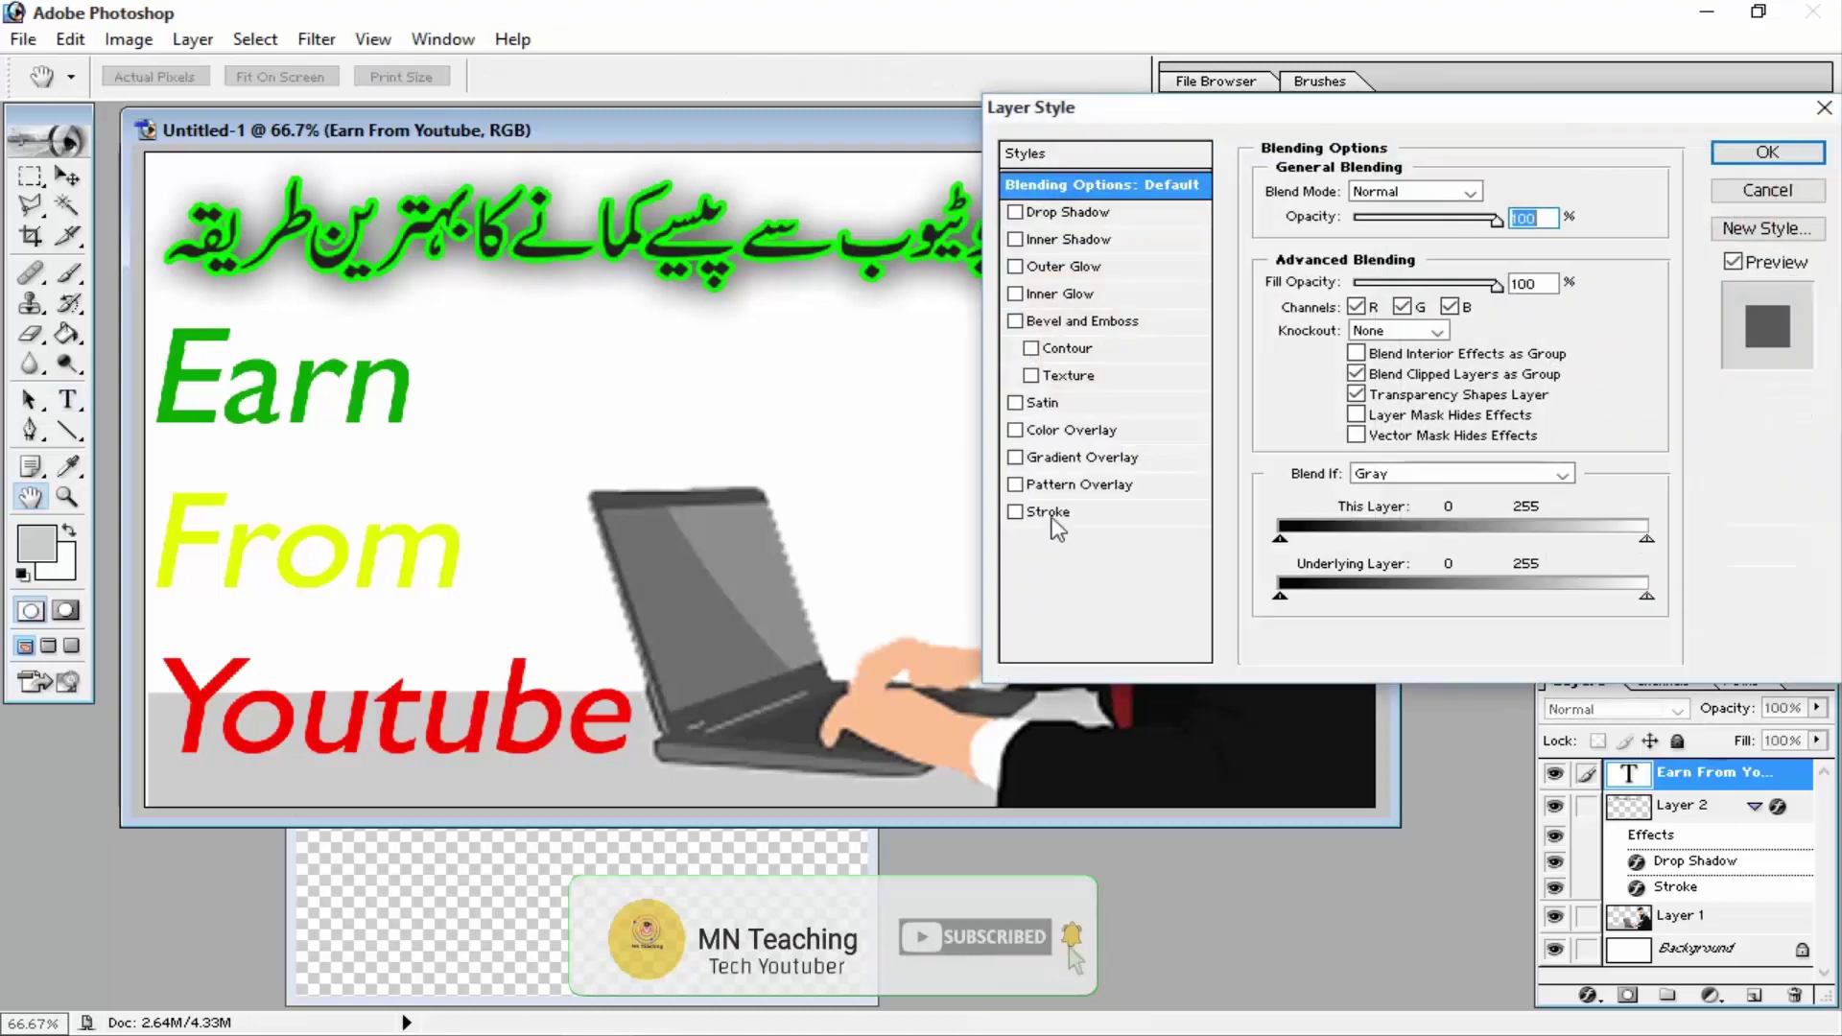
{"action": "left_click", "coordinate": [1050, 512]}
{"action": "left_click", "coordinate": [1329, 347]}
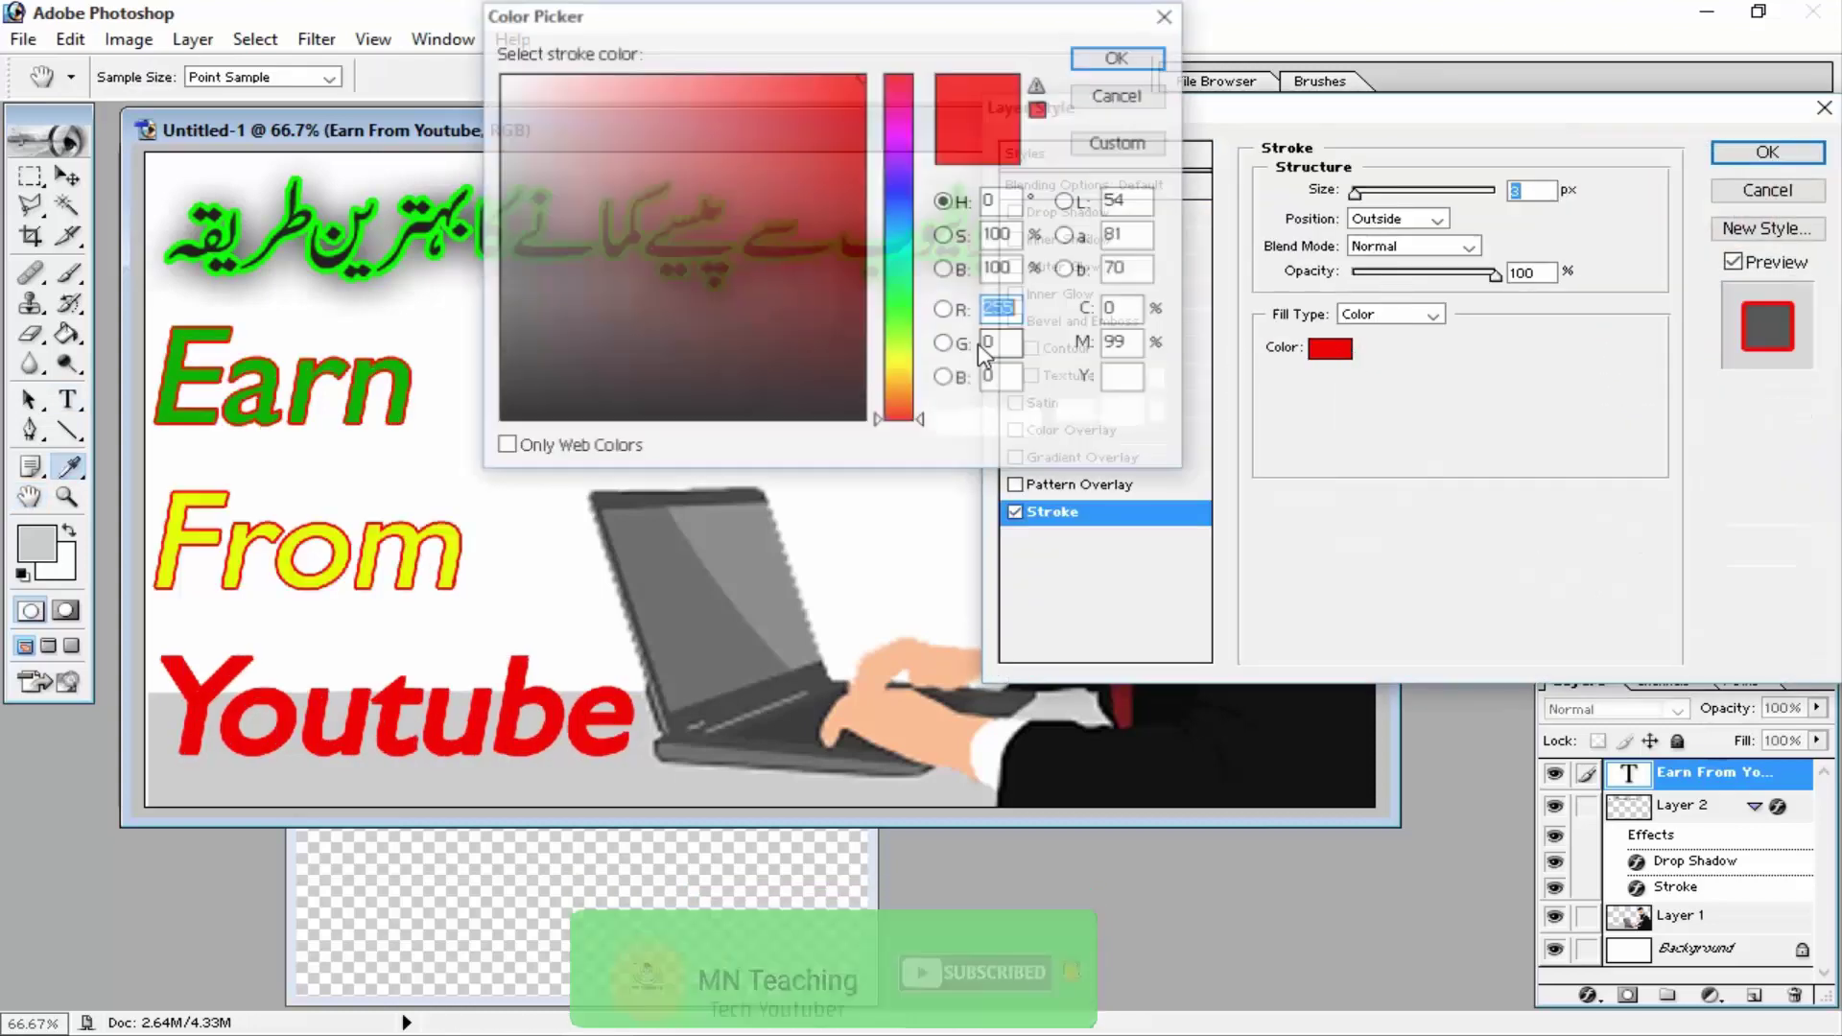
{"action": "double_click", "coordinate": [1003, 310]}
{"action": "type", "text": "0"}
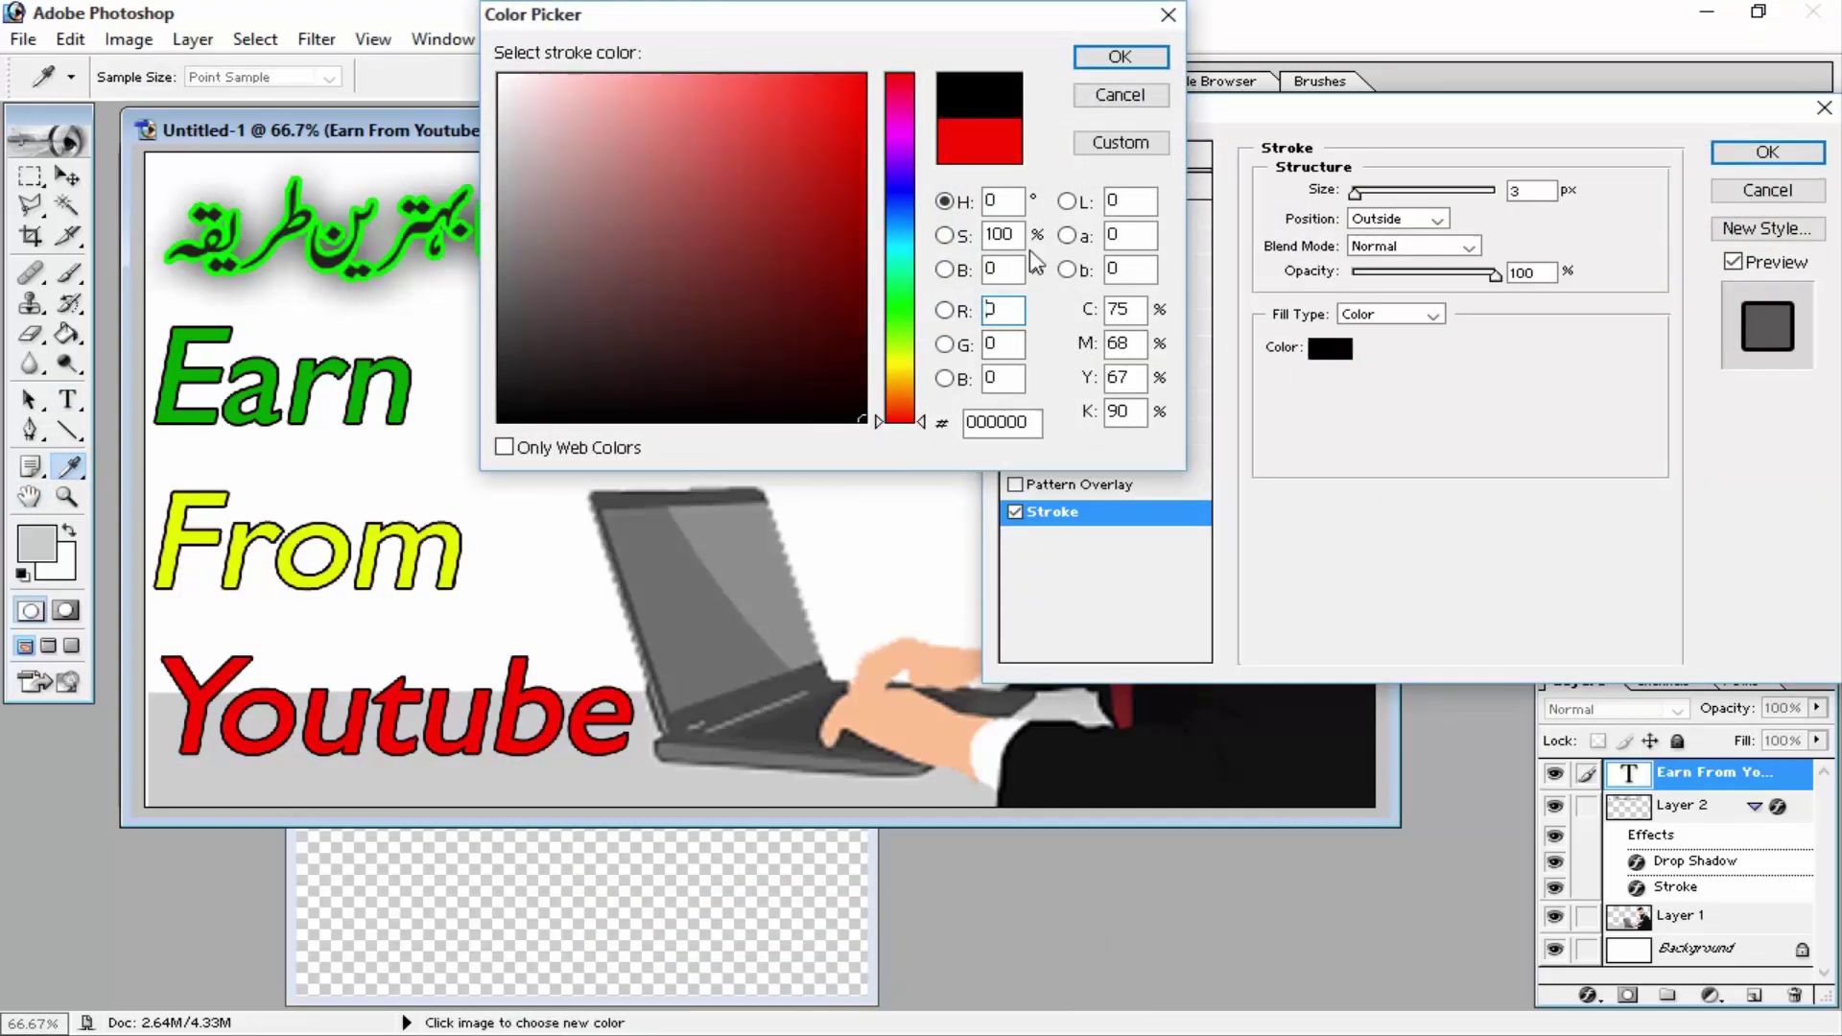
{"action": "left_click", "coordinate": [1116, 60]}
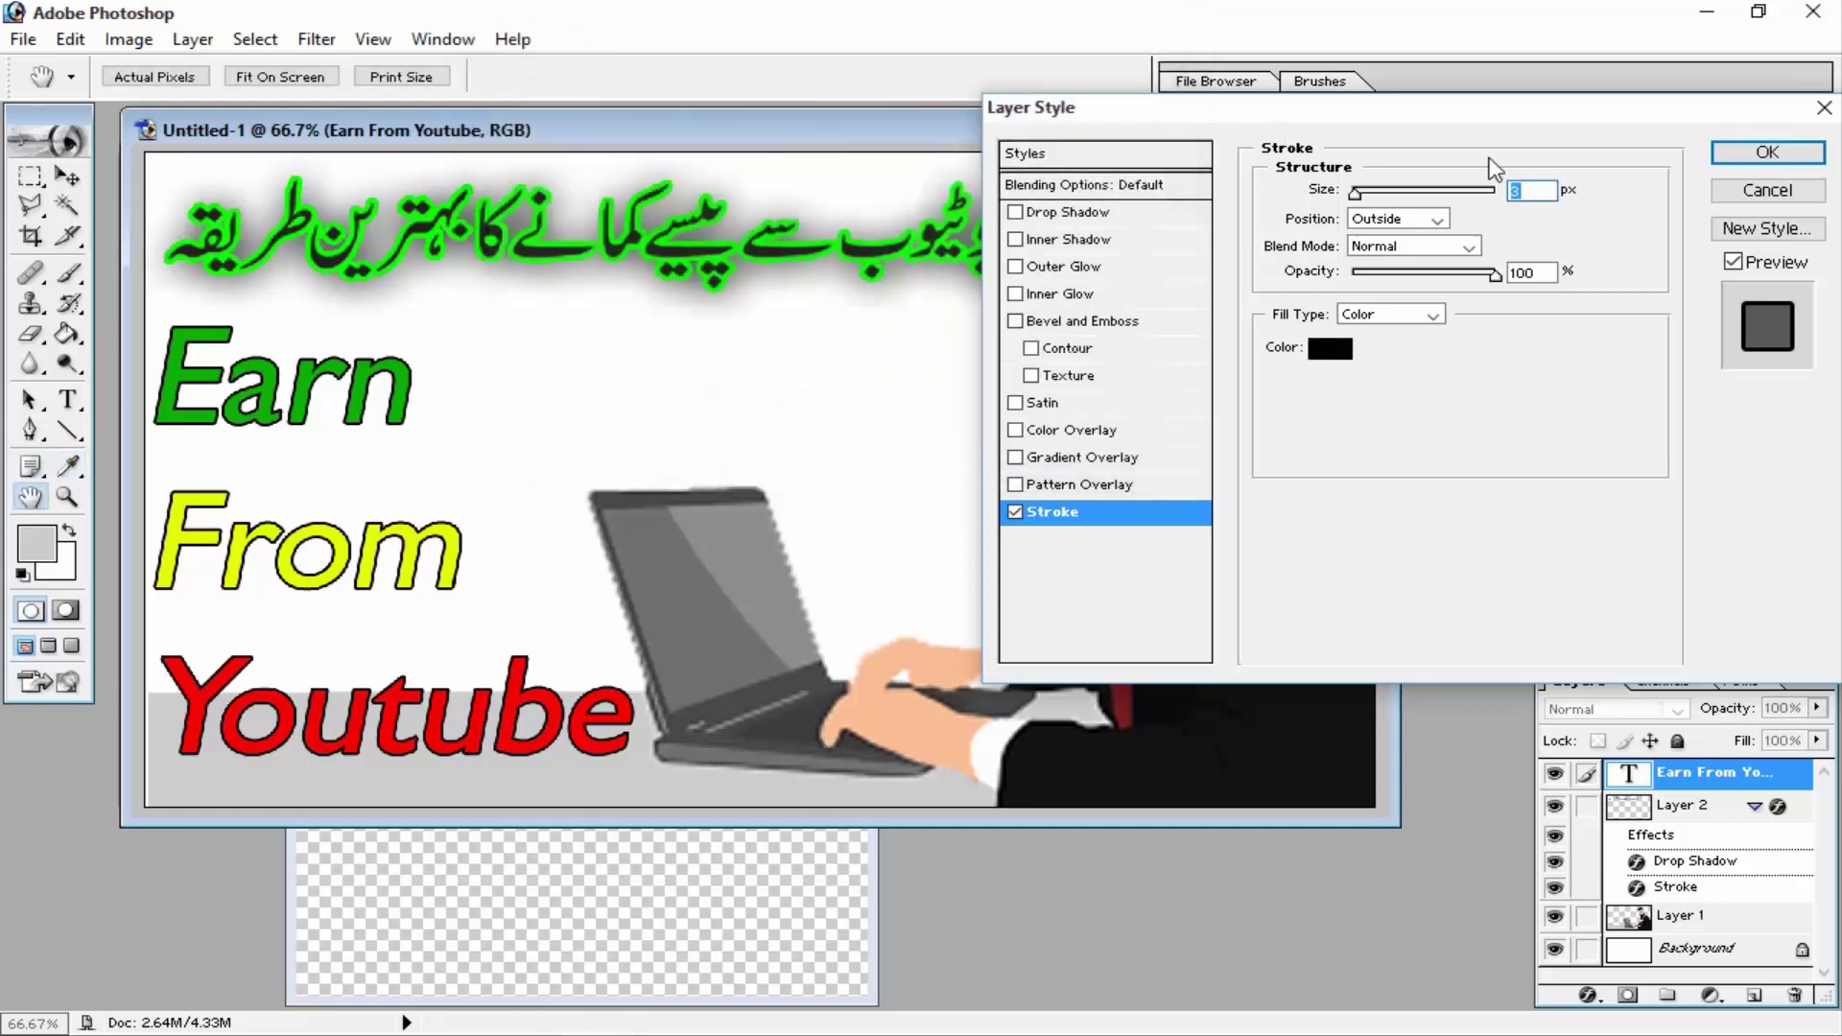
{"action": "double_click", "coordinate": [1533, 190]}
{"action": "type", "text": "5"}
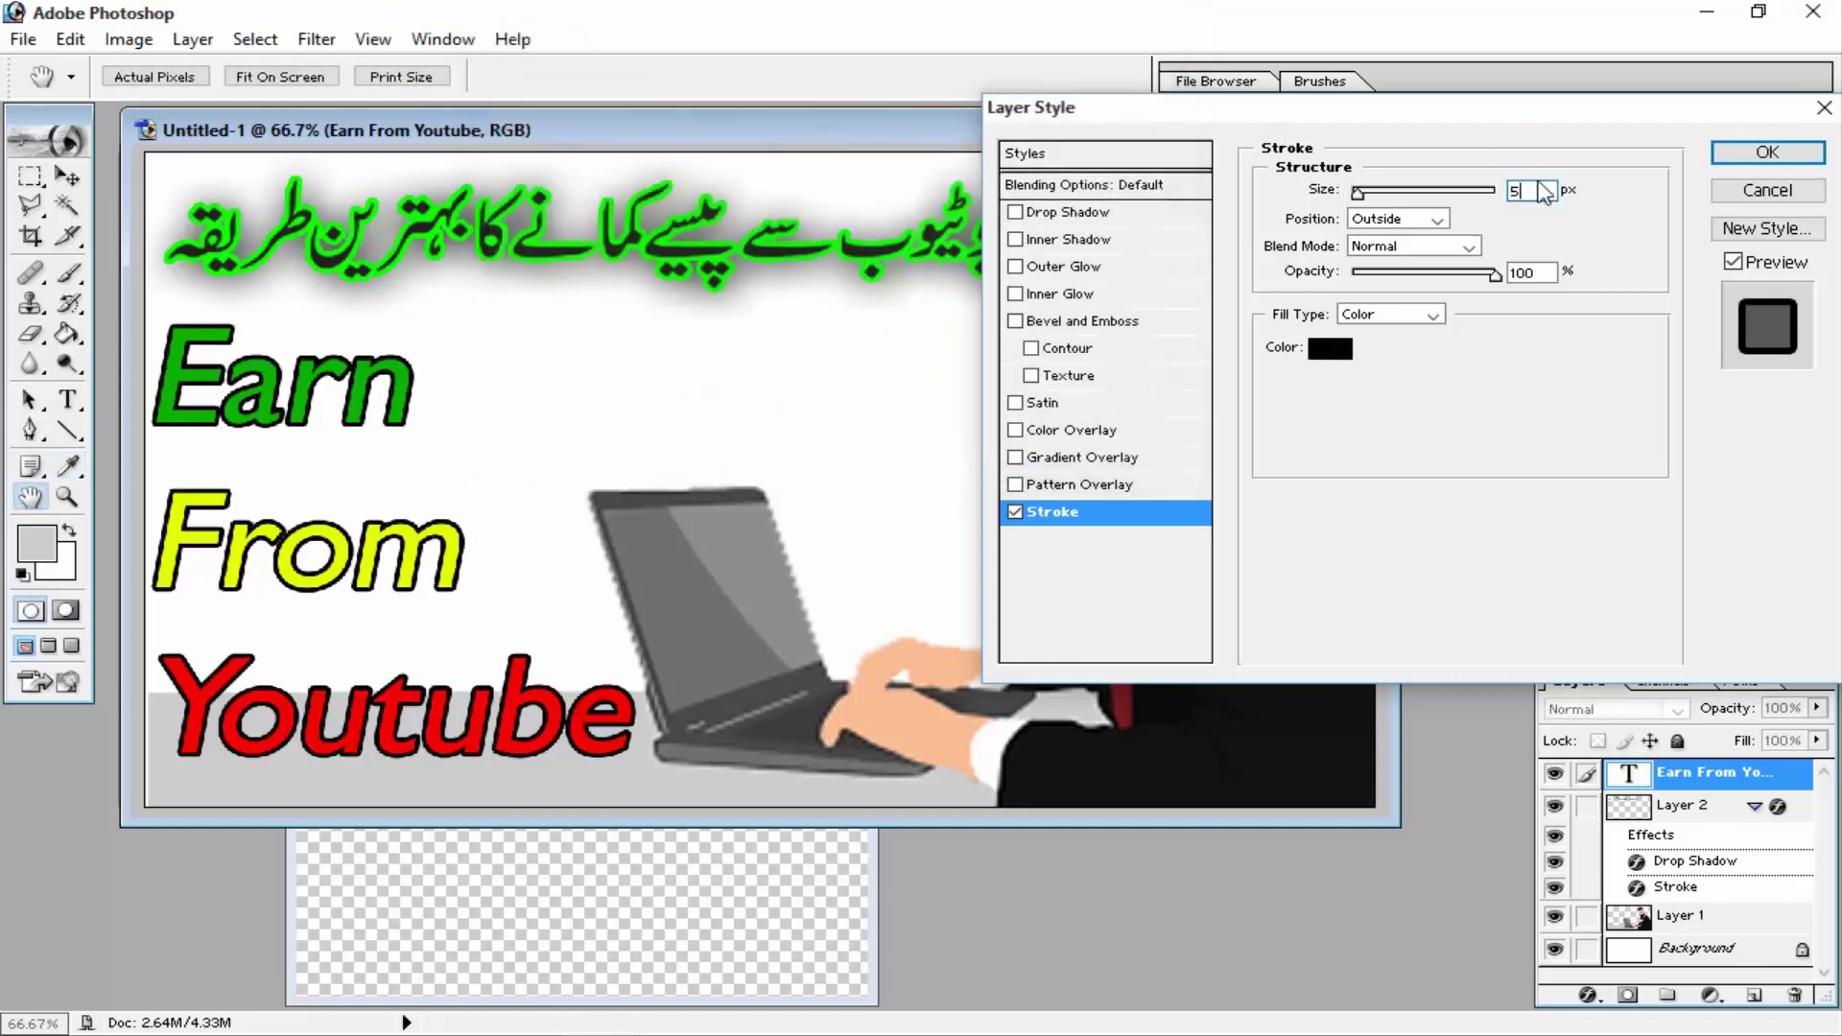
{"action": "type", "text": "0"}
{"action": "key", "text": "BackSpace"}
{"action": "key", "text": "BackSpace"}
{"action": "type", "text": "7"}
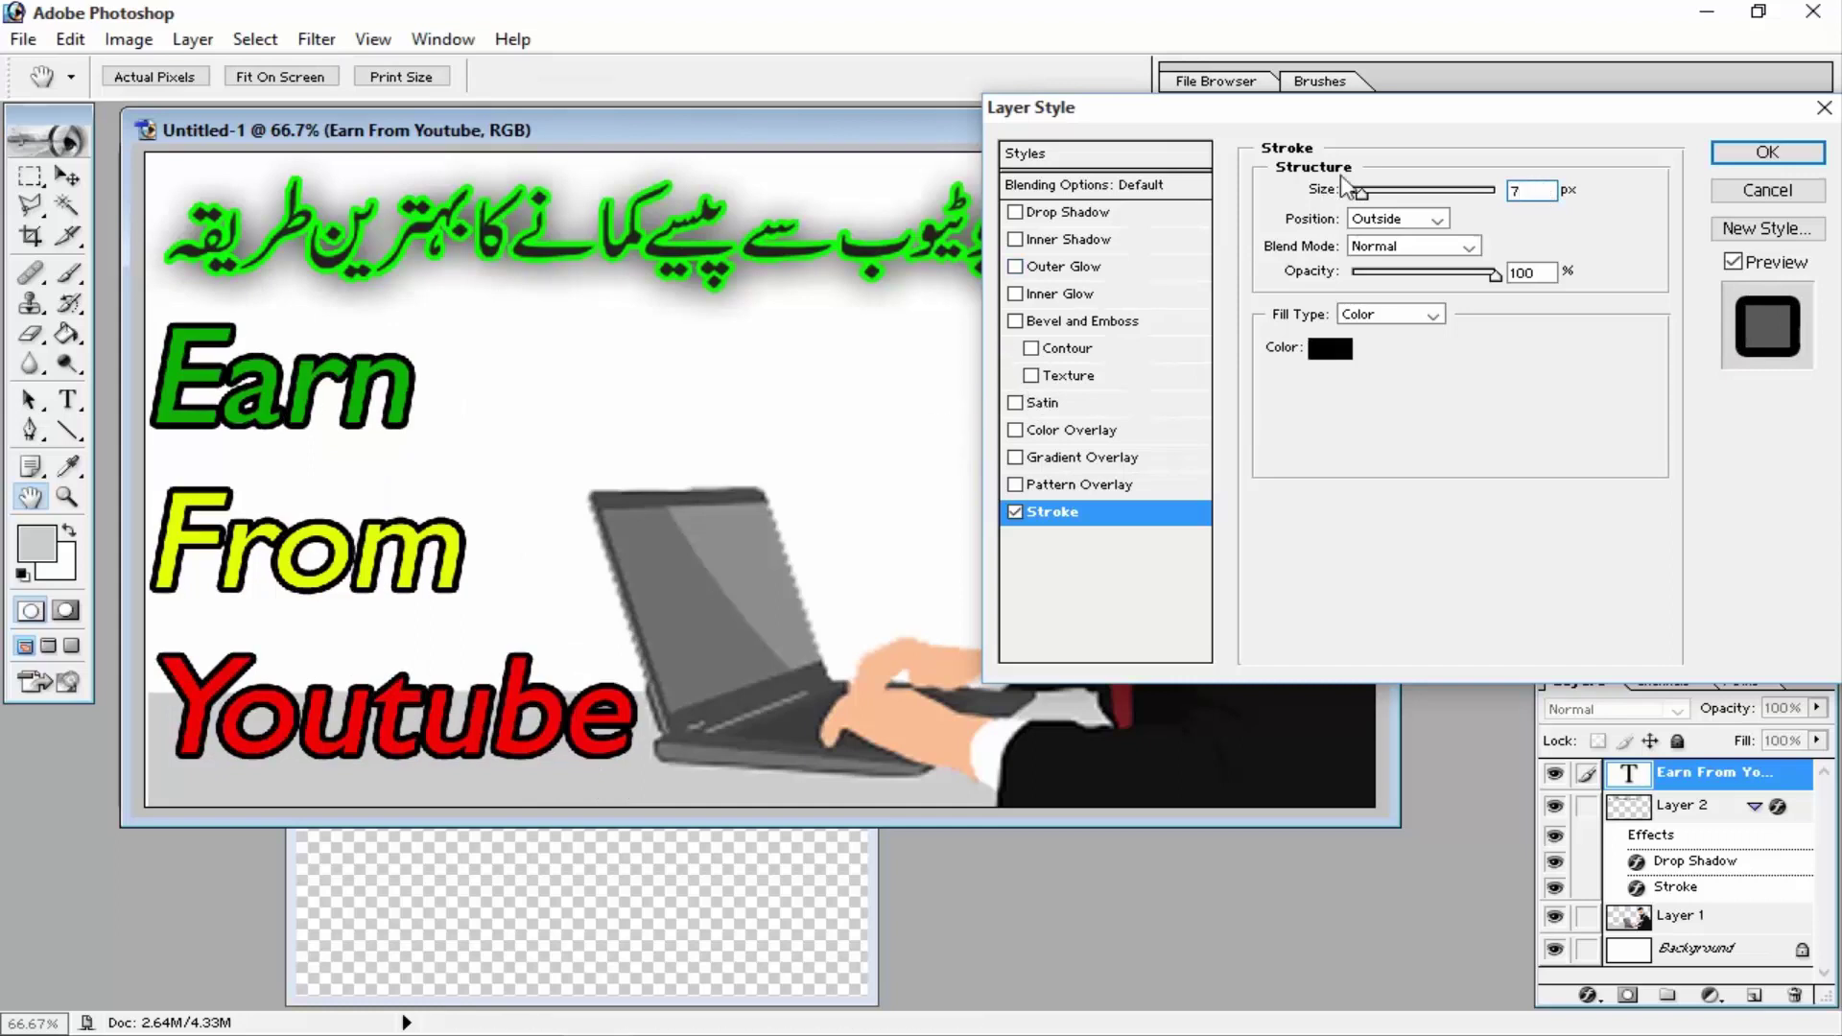
{"action": "key", "text": "Return"}
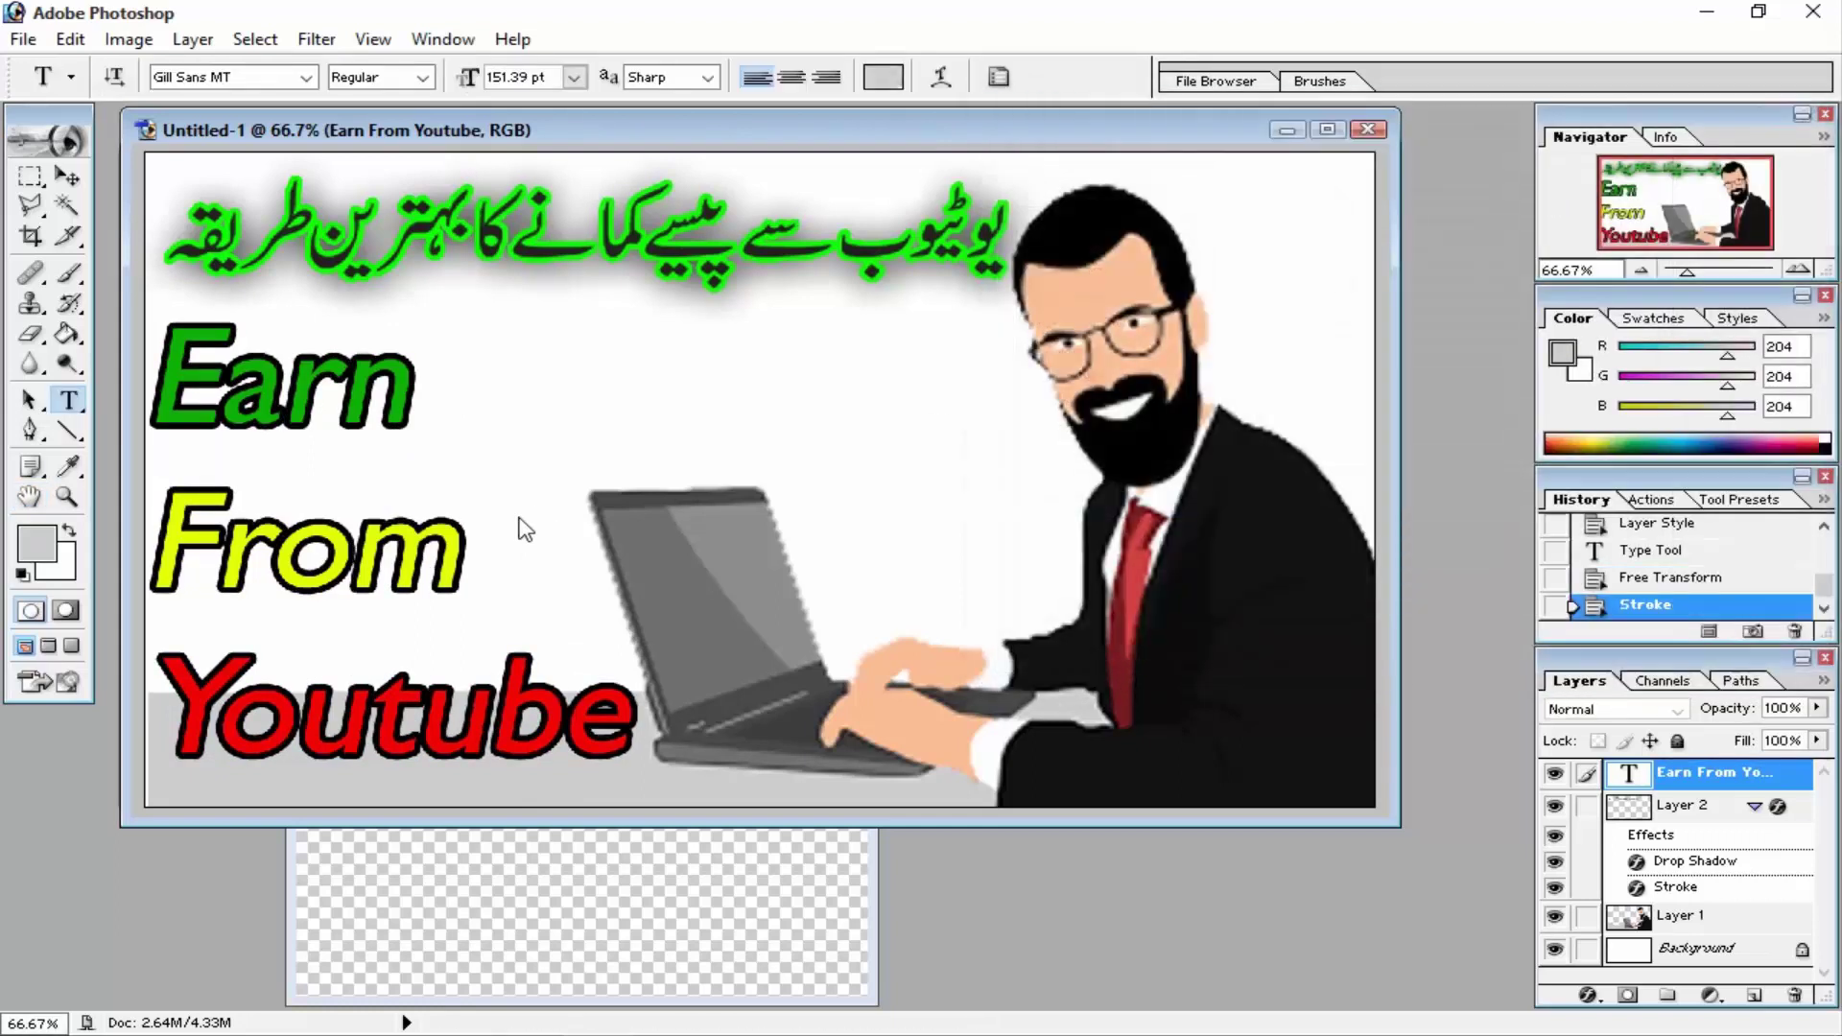
- Nudge the outlined Earn From Youtube text rightward with the Move tool's arrow keys
{"action": "key", "text": "v"}
{"action": "key", "text": "Up"}
{"action": "key", "text": "Right"}
{"action": "key", "text": "Right"}
{"action": "key", "text": "Right"}
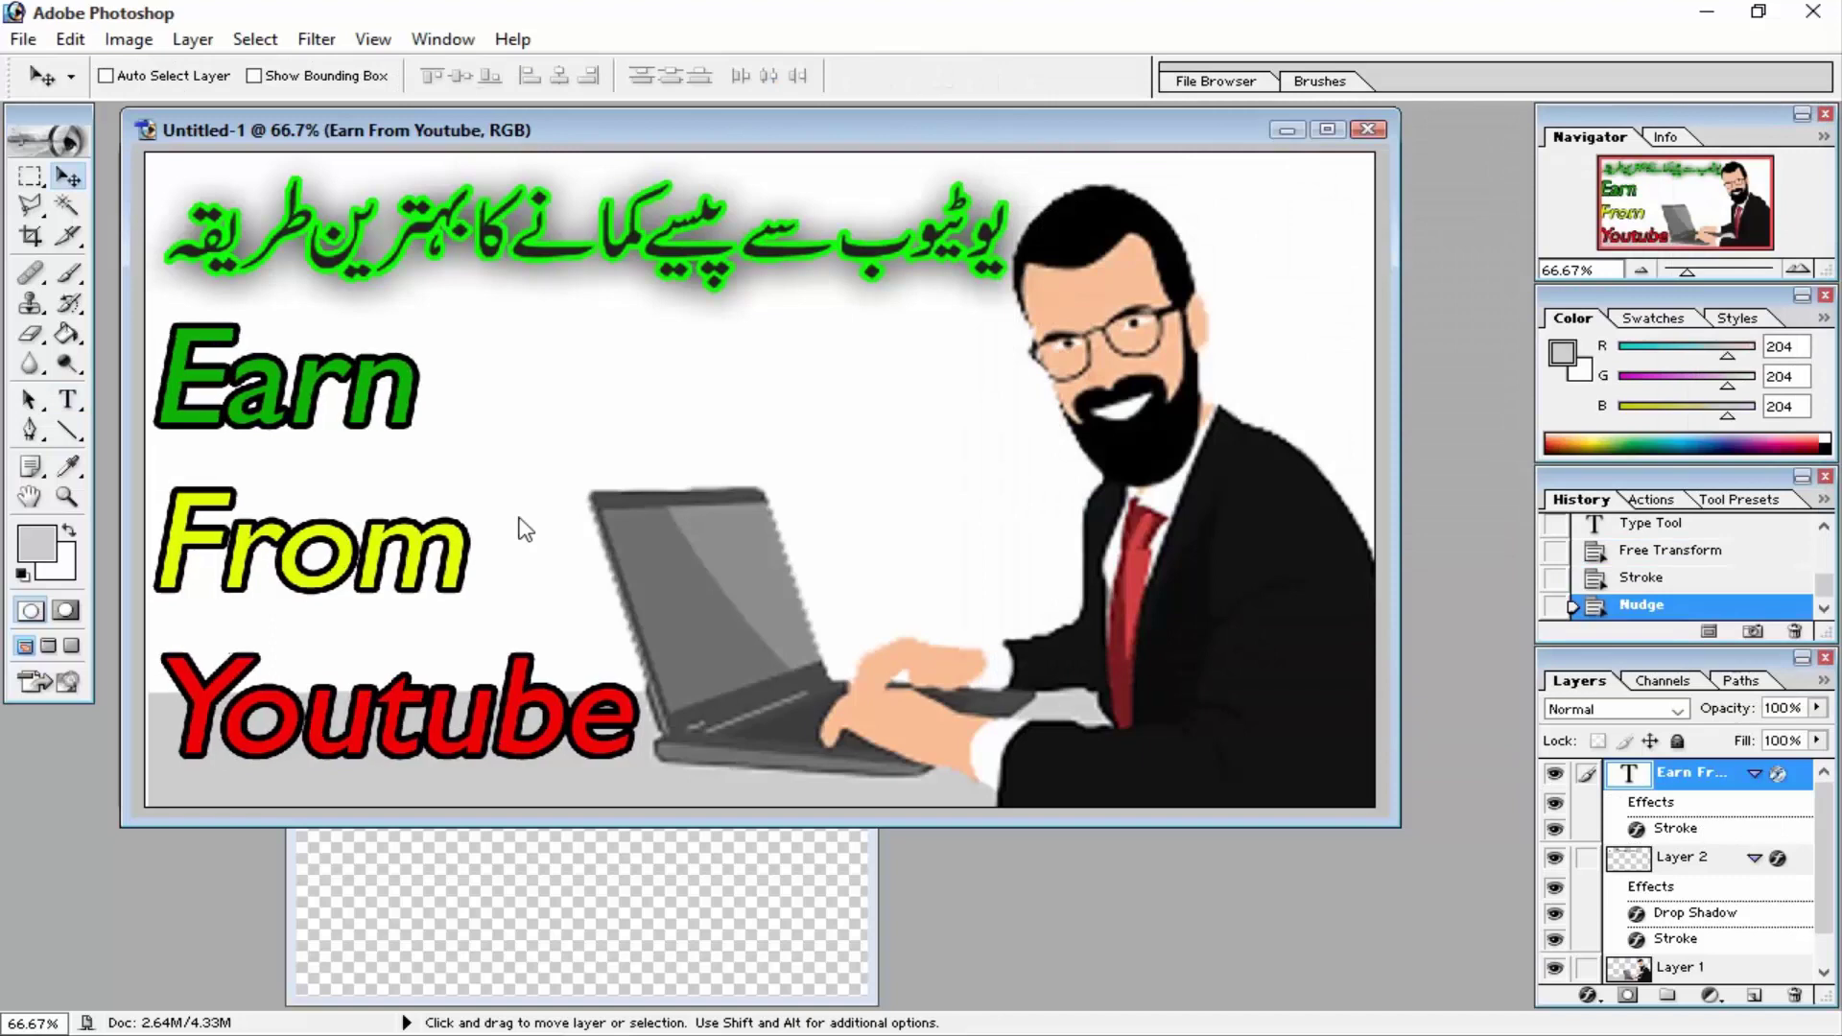
{"action": "key", "text": "Right"}
{"action": "key", "text": "Right"}
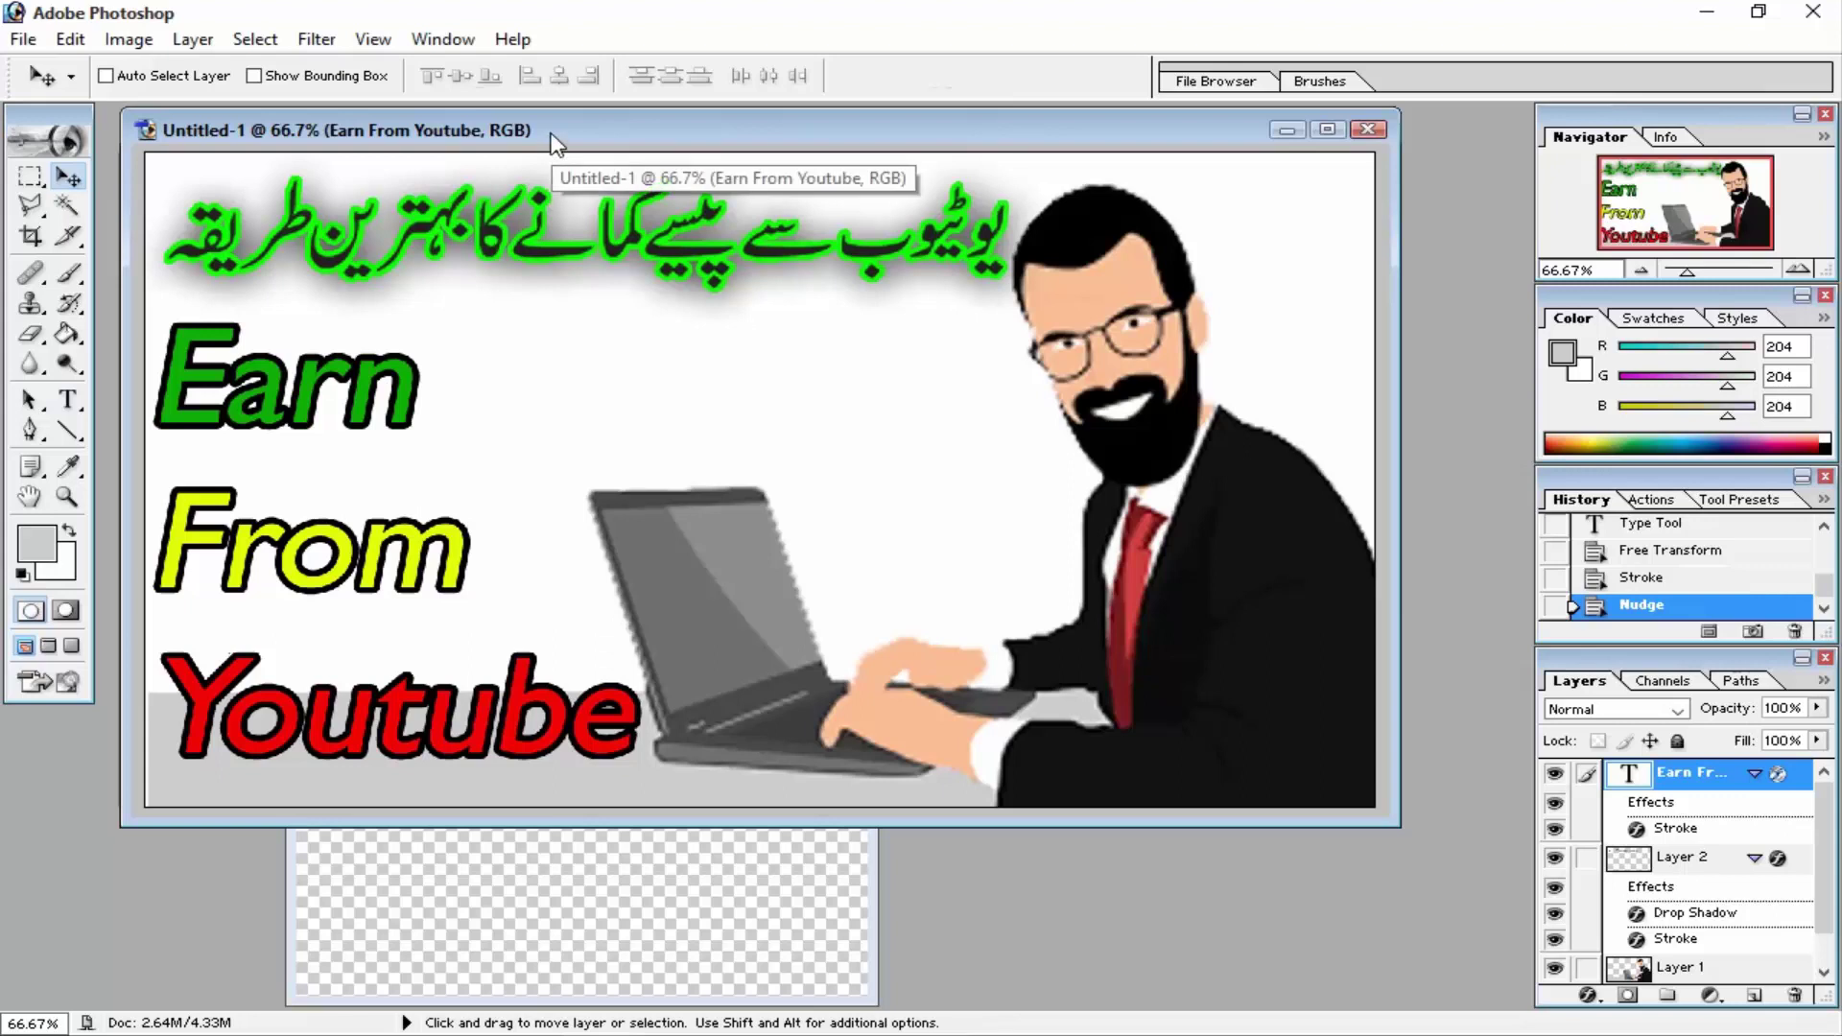
{"action": "left_click_drag", "start_coordinate": [716, 122], "coordinate": [710, 107]}
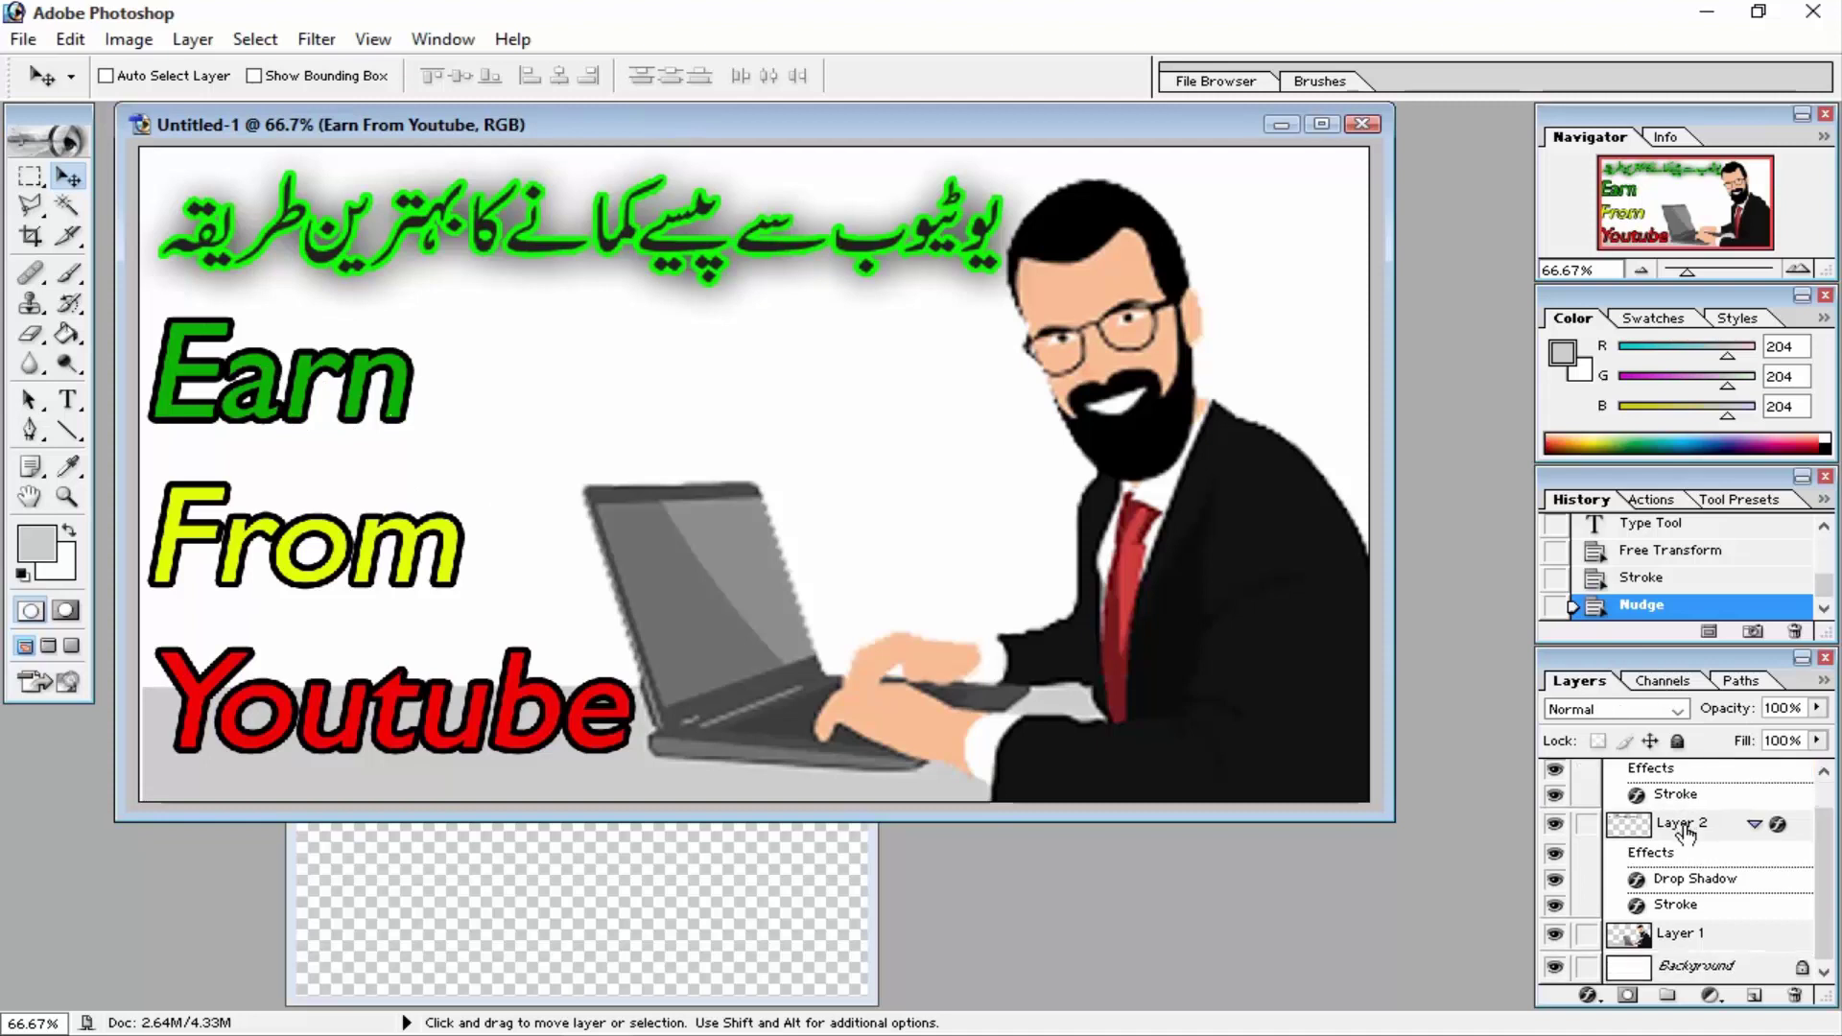
{"action": "scroll", "coordinate": [1615, 831], "scroll_direction": "down", "scroll_amount": 1}
- Trial-fill the Background layer black with the Paint Bucket, then undo it
{"action": "left_click", "coordinate": [1698, 967]}
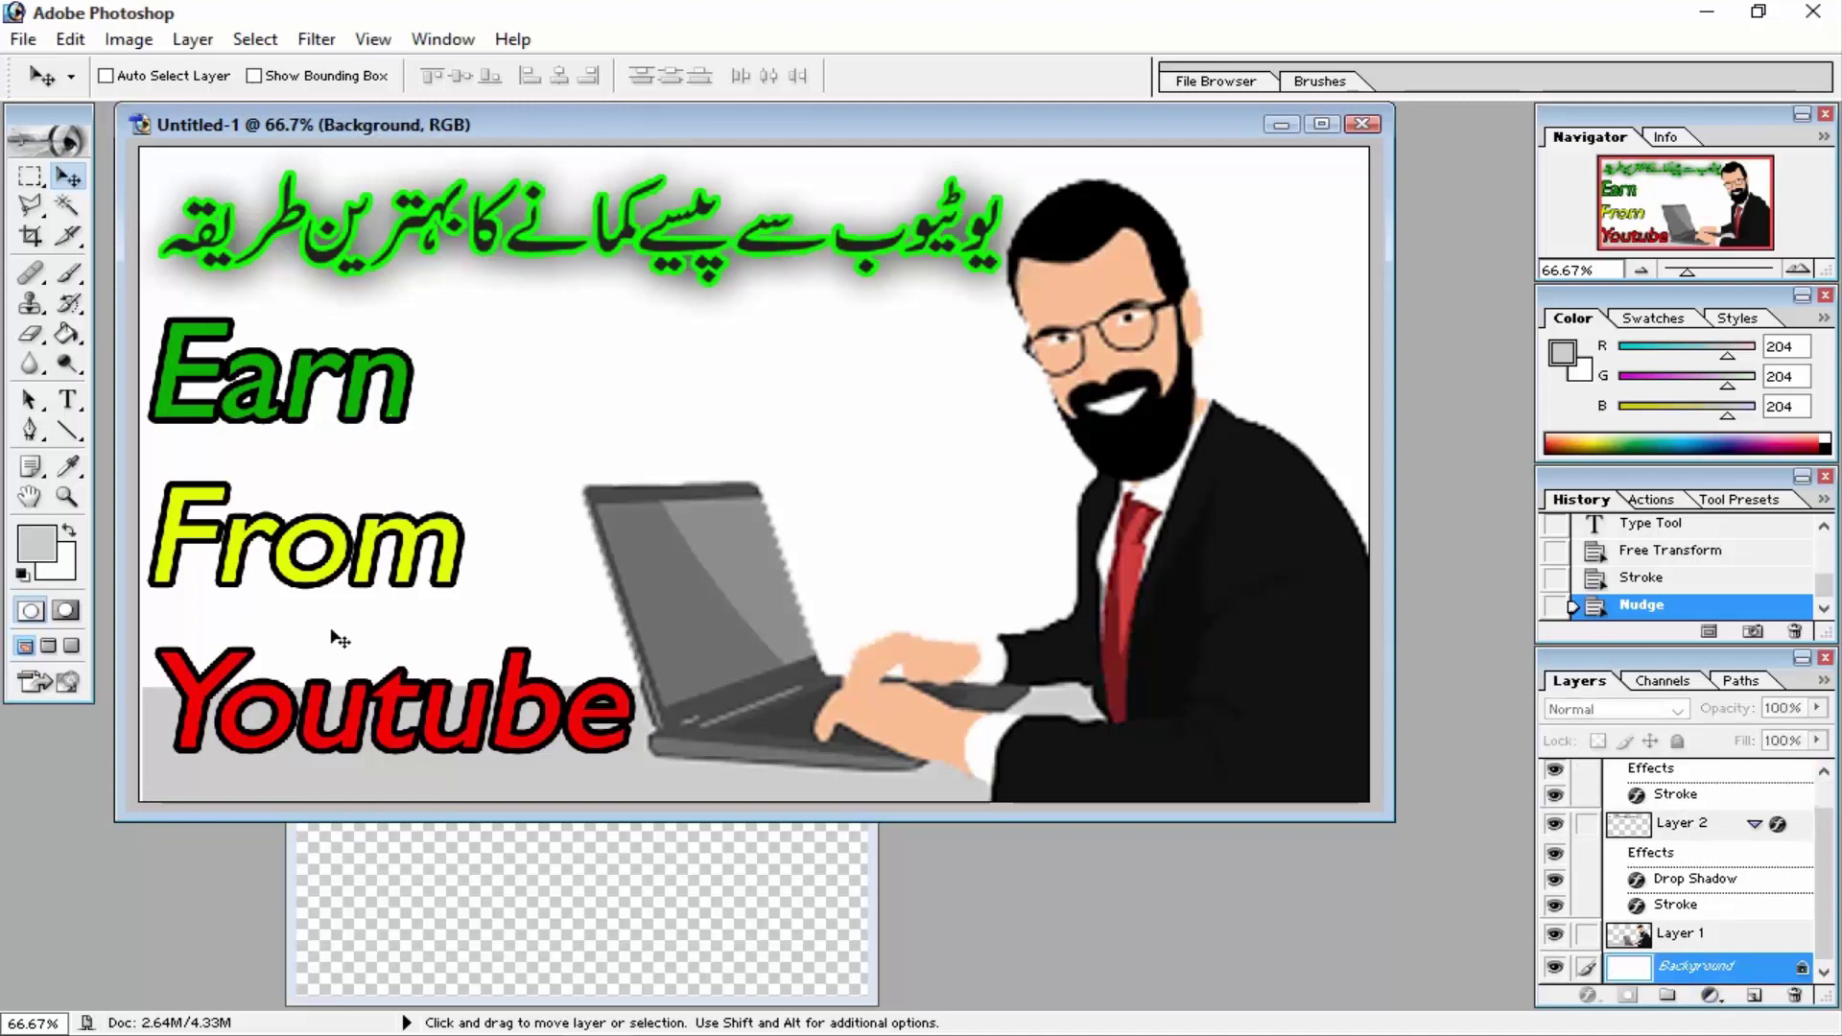
{"action": "left_click", "coordinate": [35, 545]}
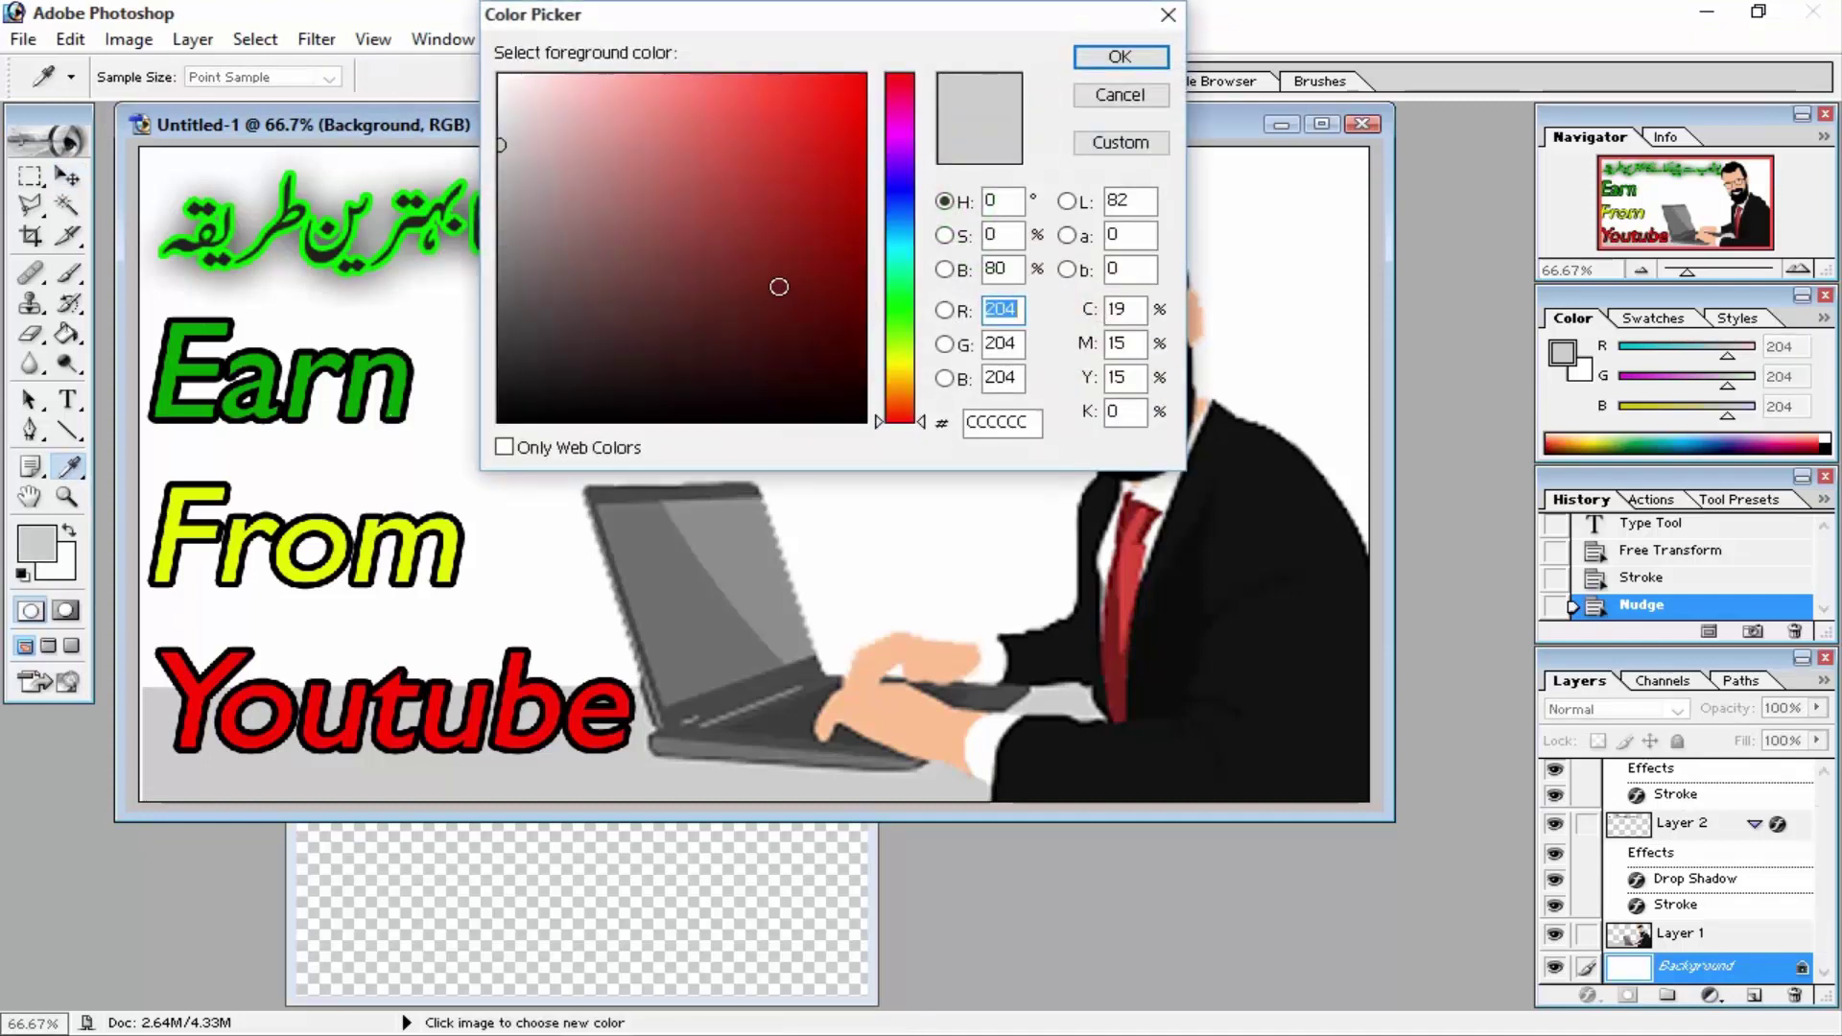
{"action": "left_click_drag", "start_coordinate": [779, 287], "coordinate": [931, 461]}
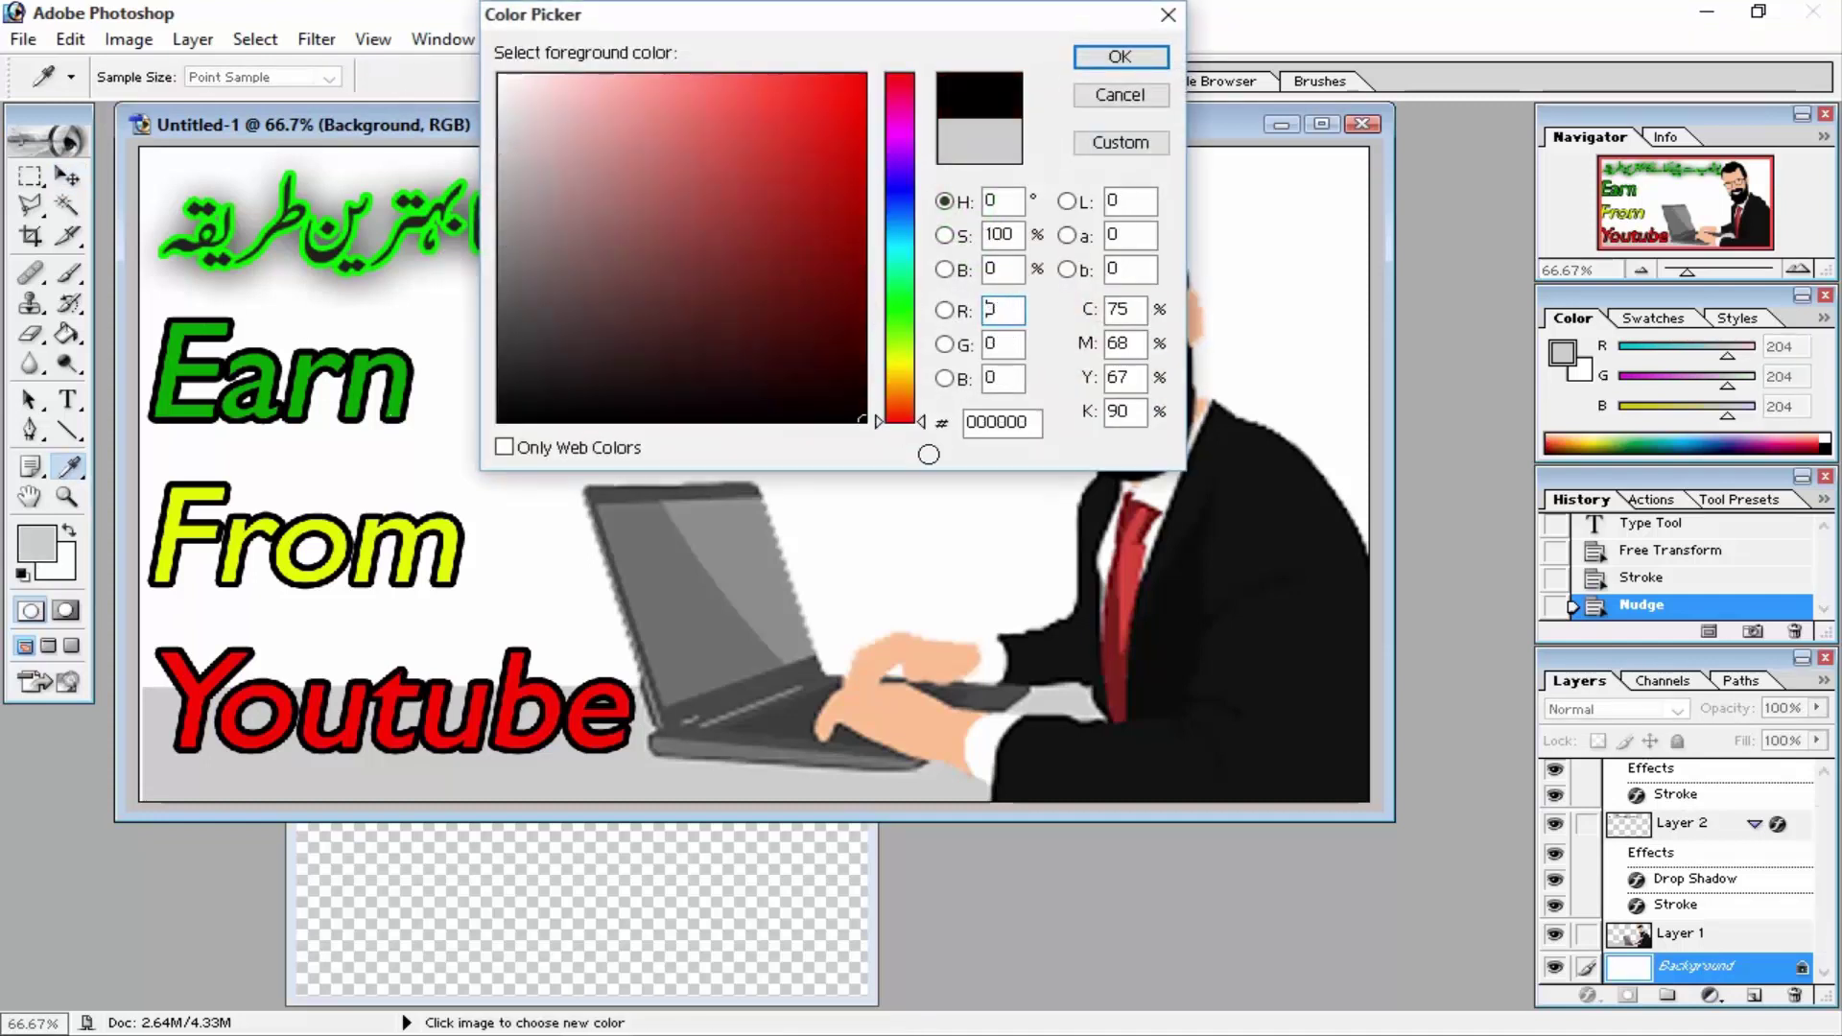
{"action": "left_click", "coordinate": [1094, 60]}
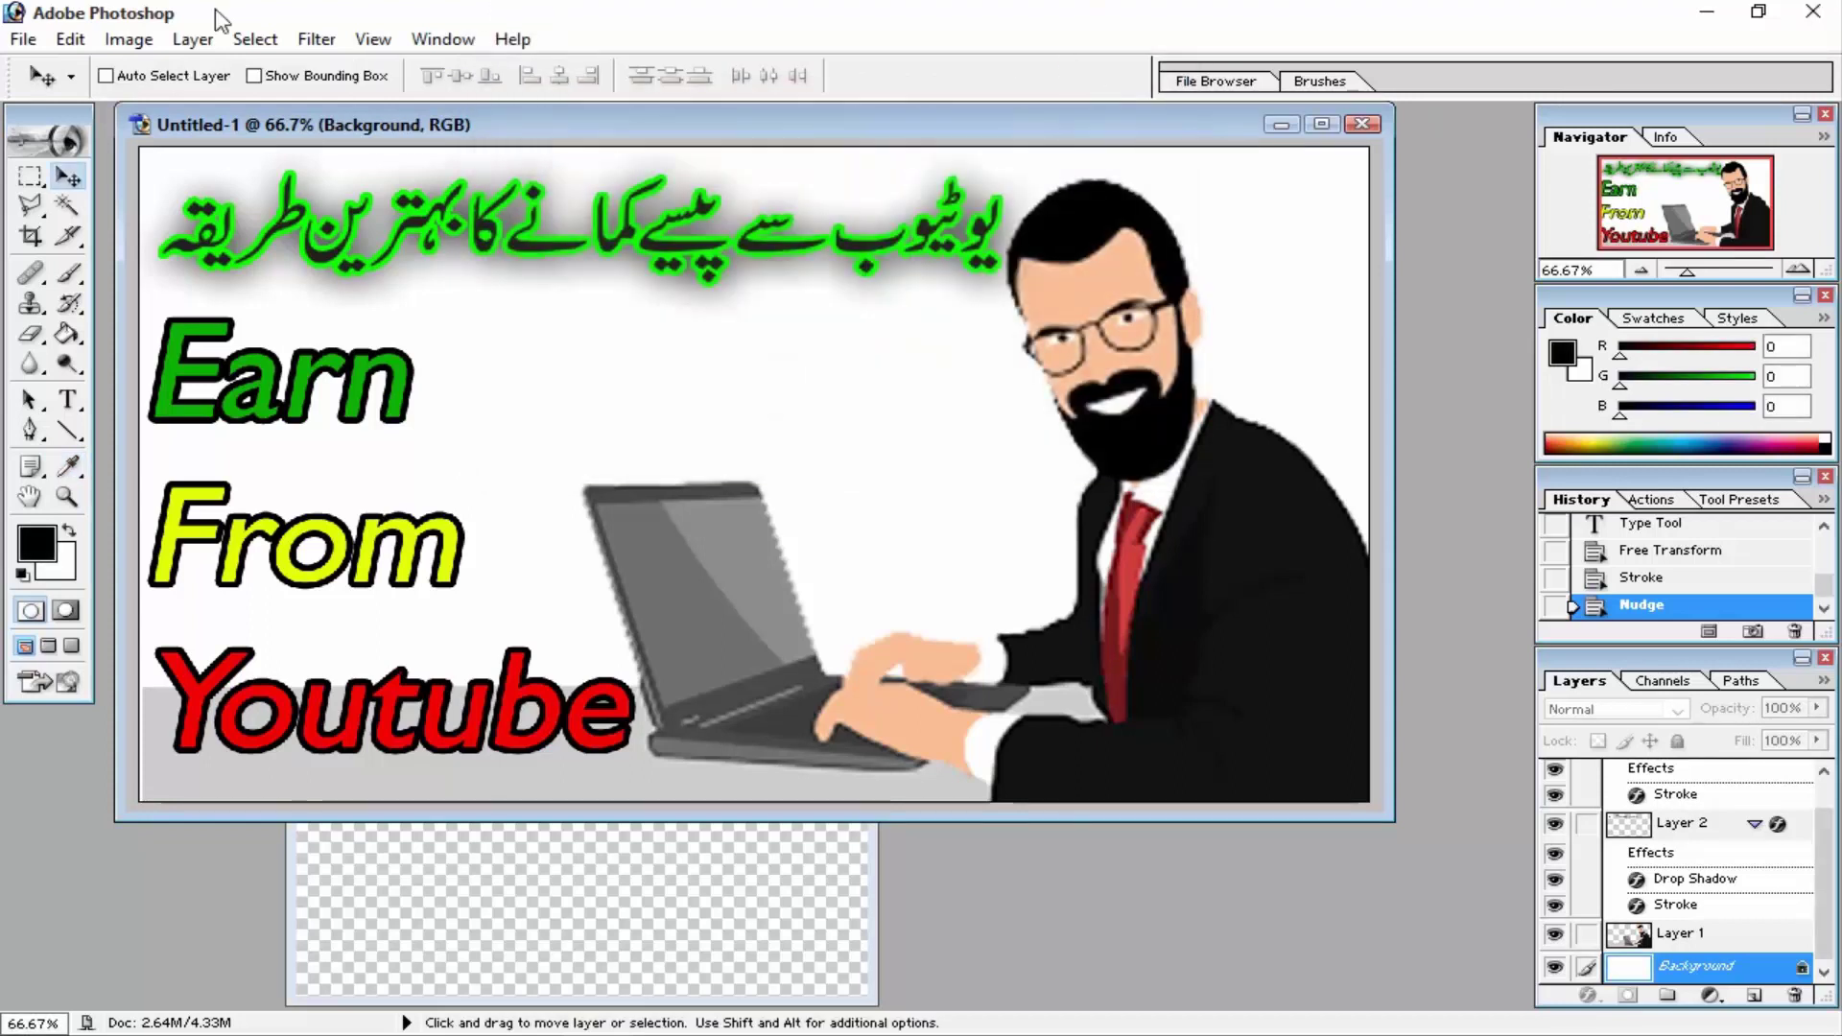
{"action": "left_click", "coordinate": [29, 333]}
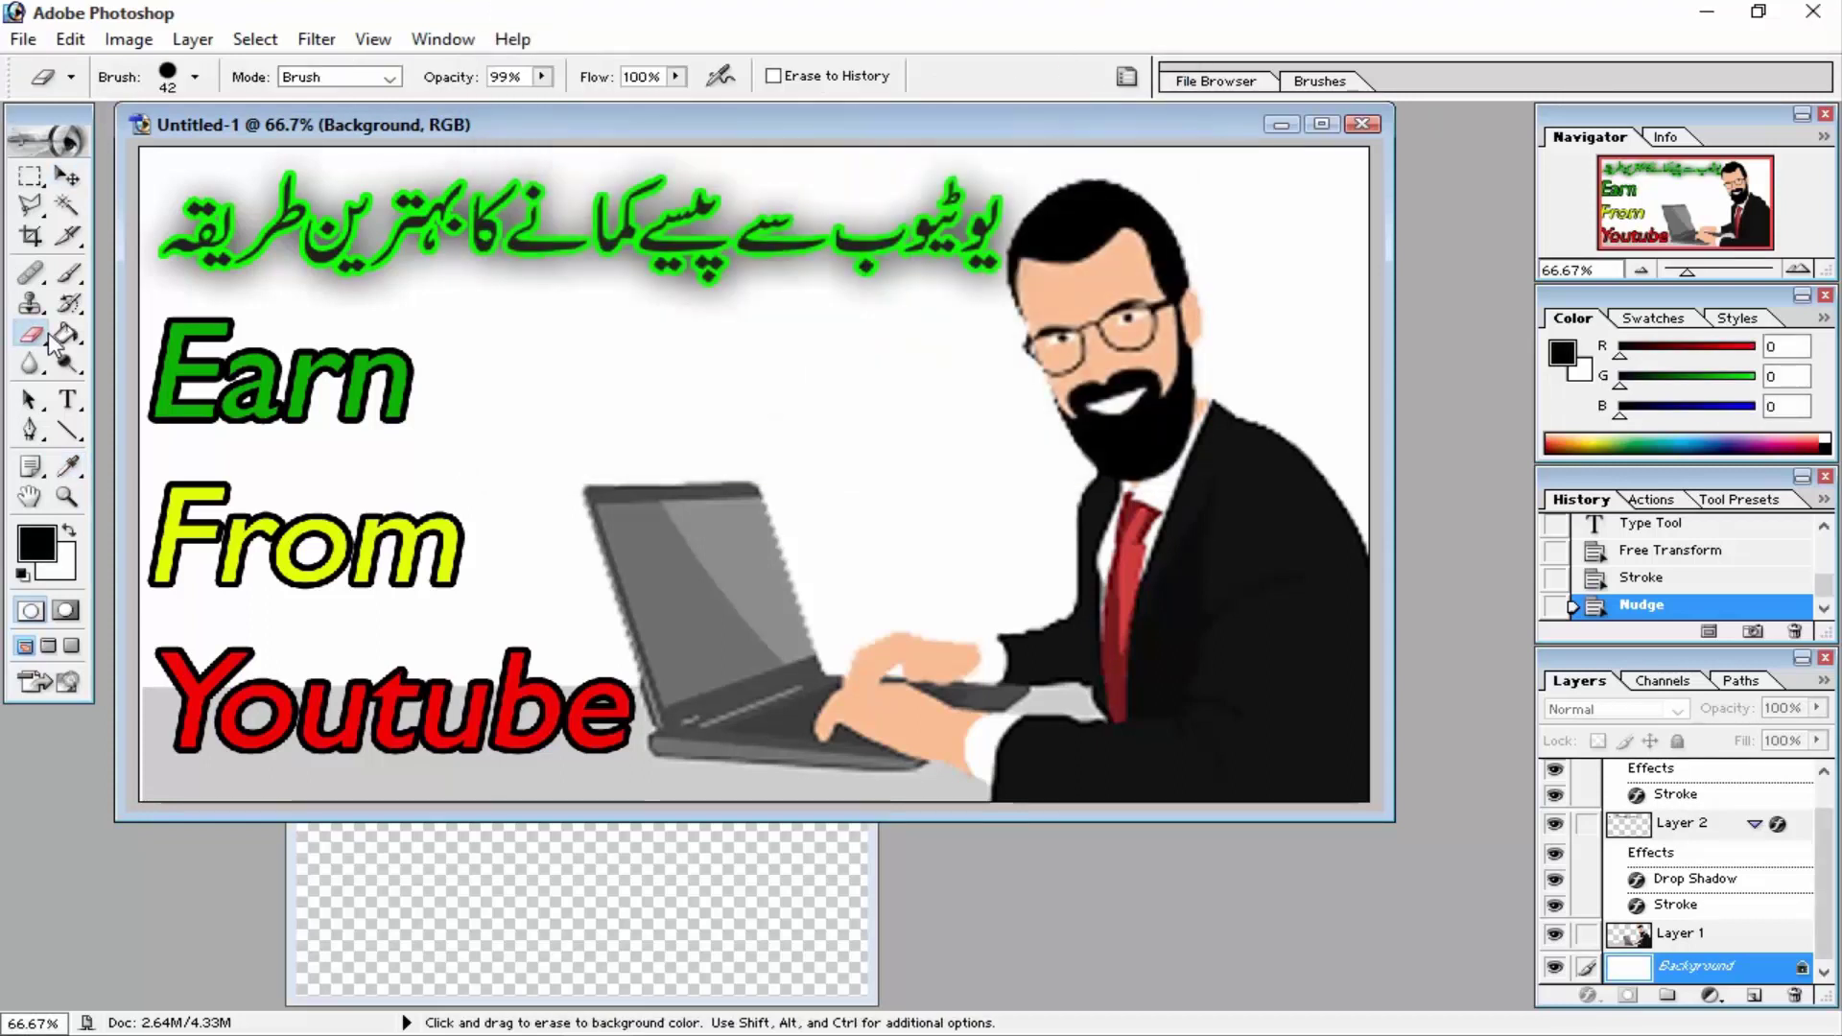
{"action": "left_click", "coordinate": [465, 343]}
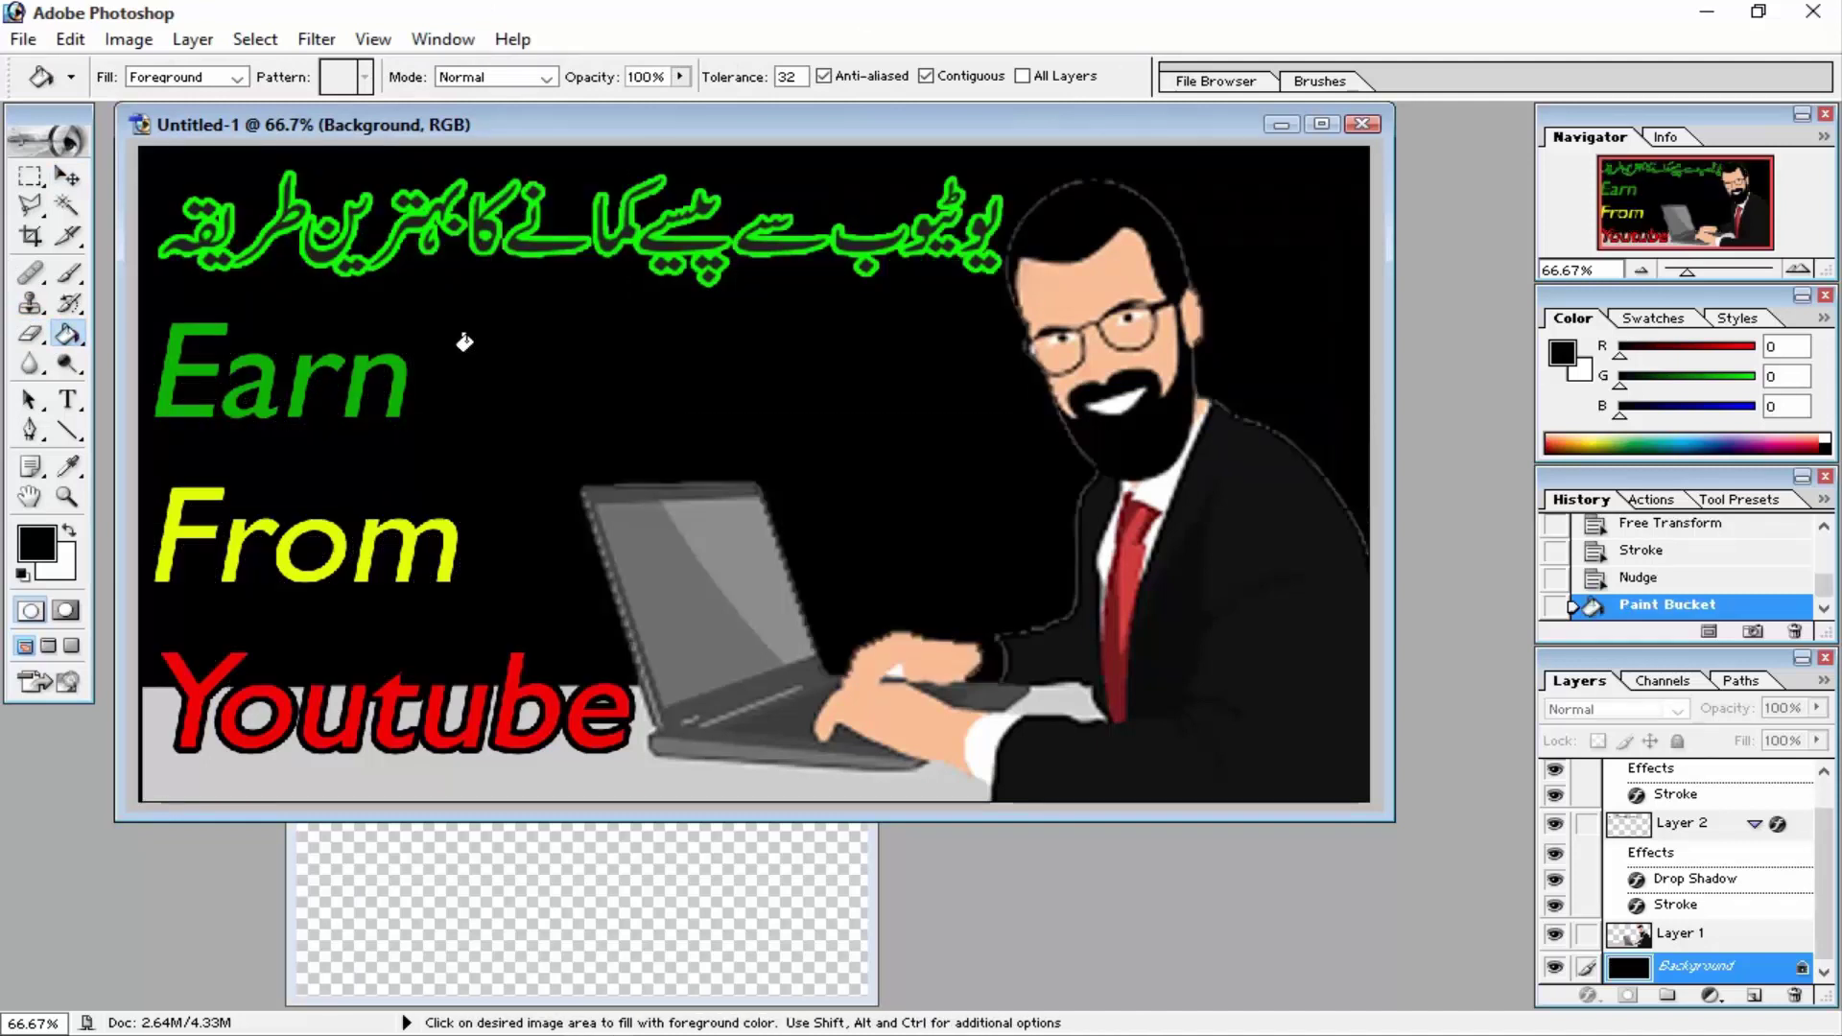
{"action": "key", "text": "ctrl+z"}
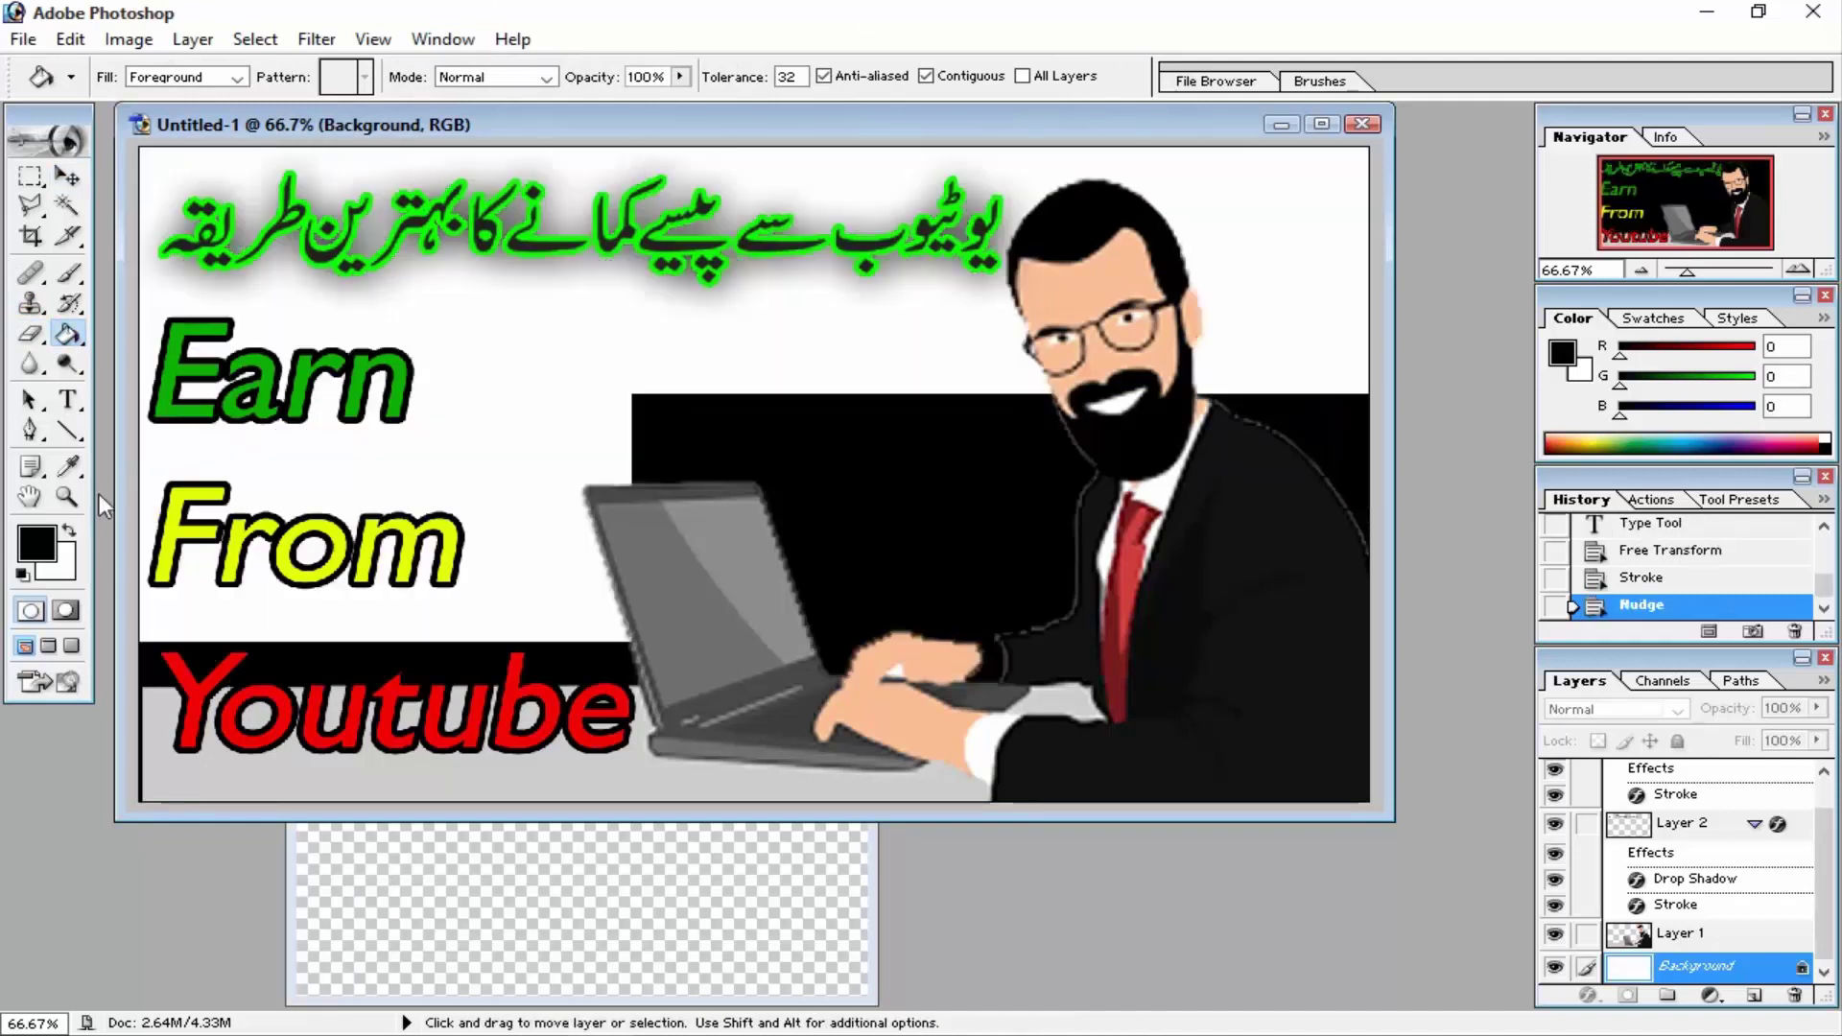
- Set the foreground colour to bright yellow FFFC00, trial-fill the background, then undo
{"action": "left_click", "coordinate": [50, 535]}
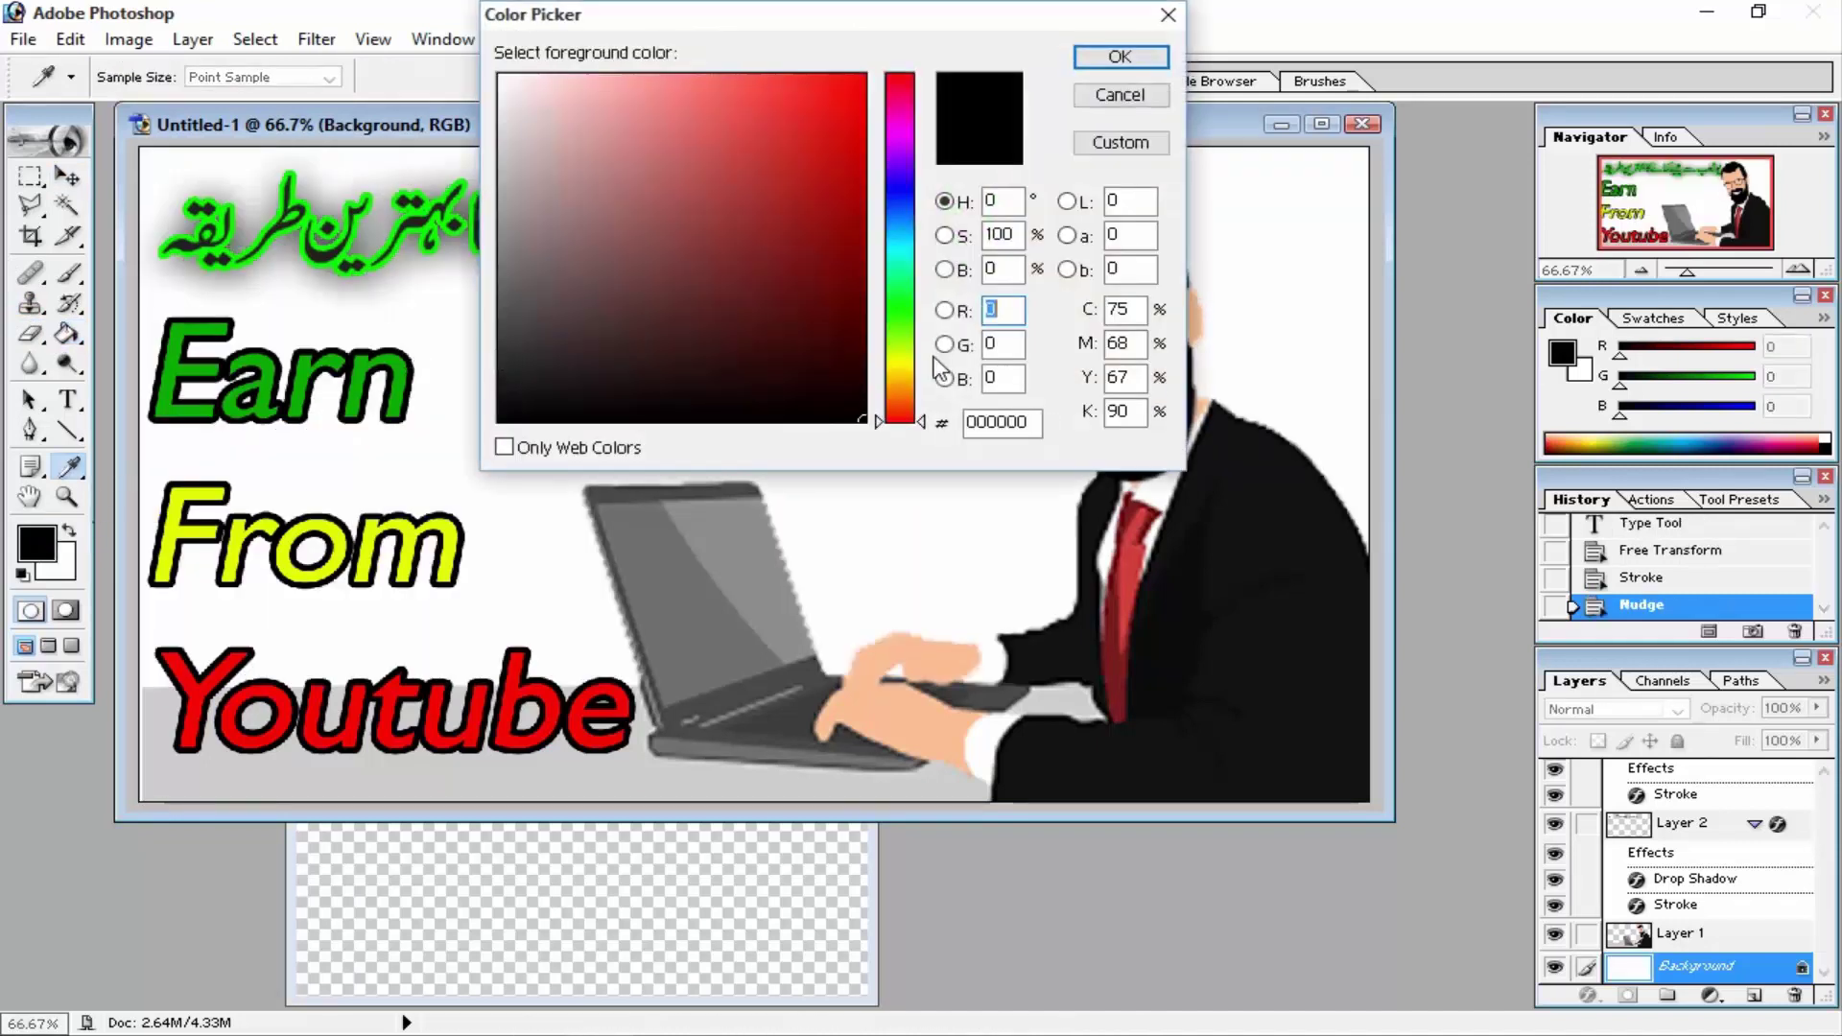
{"action": "left_click", "coordinate": [900, 365]}
{"action": "left_click_drag", "start_coordinate": [823, 192], "coordinate": [865, 74]}
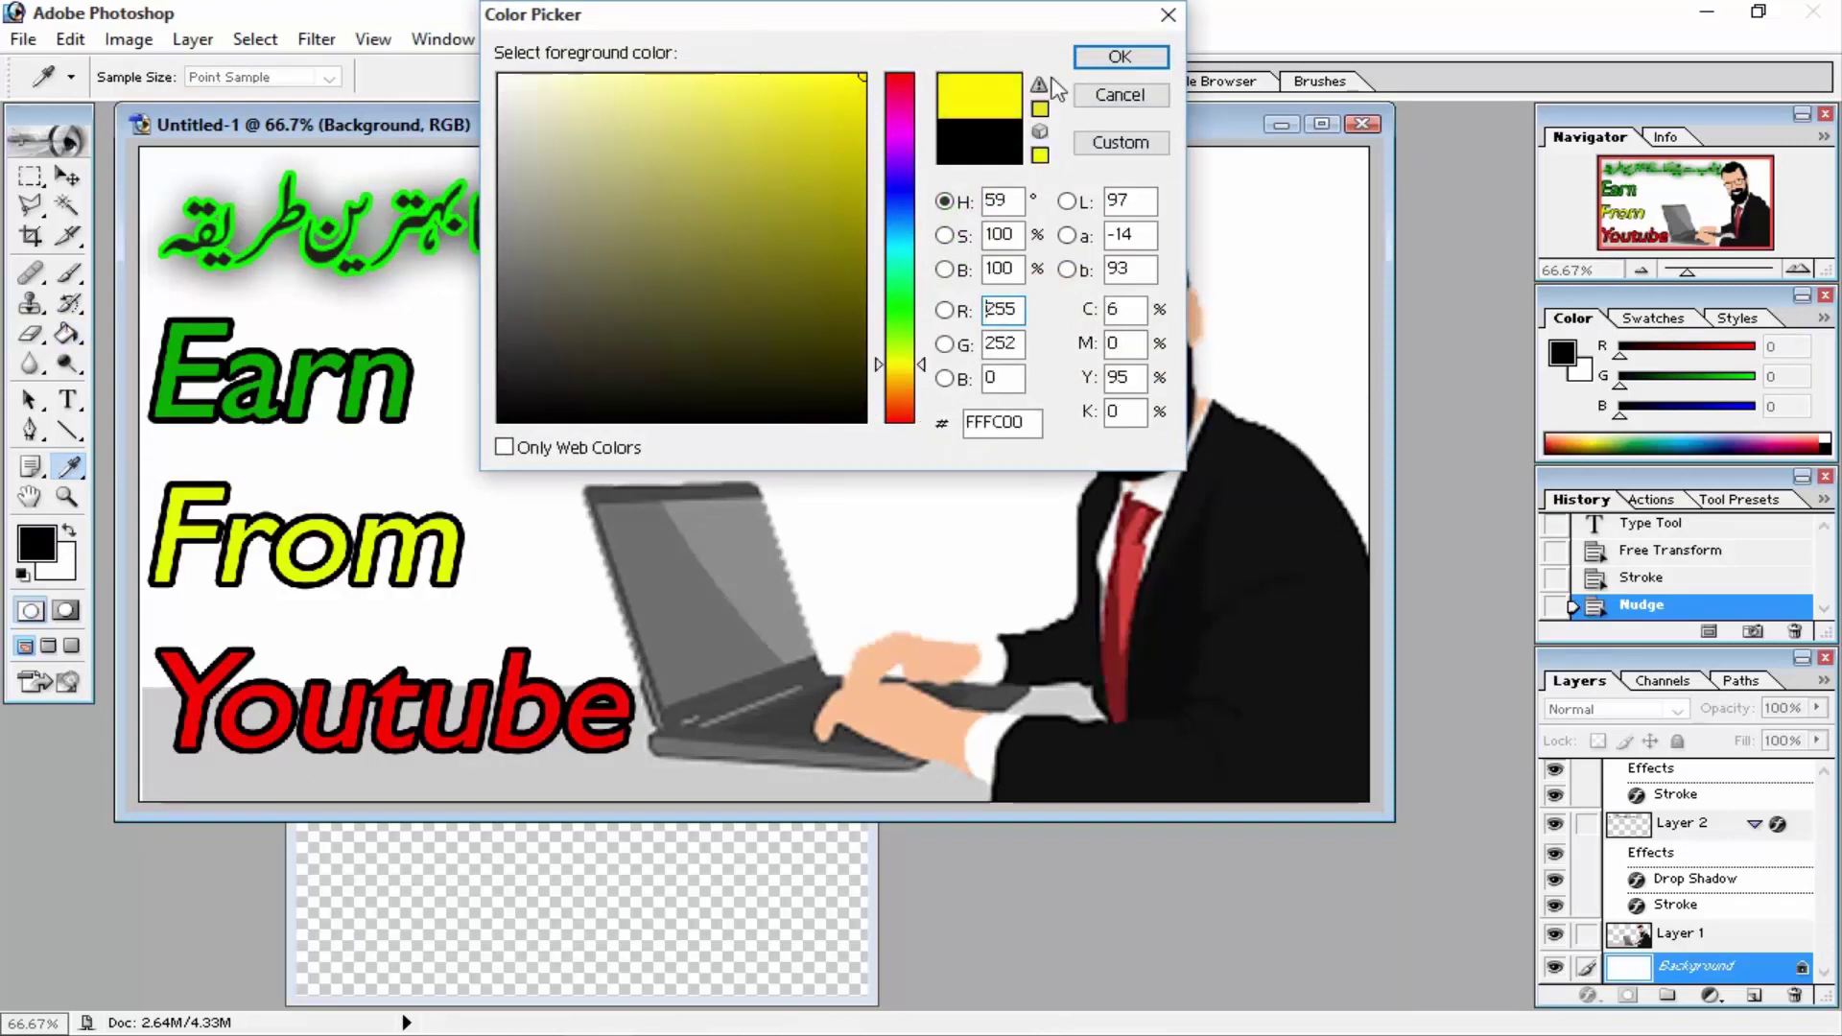
{"action": "left_click", "coordinate": [1118, 59]}
{"action": "left_click", "coordinate": [952, 329]}
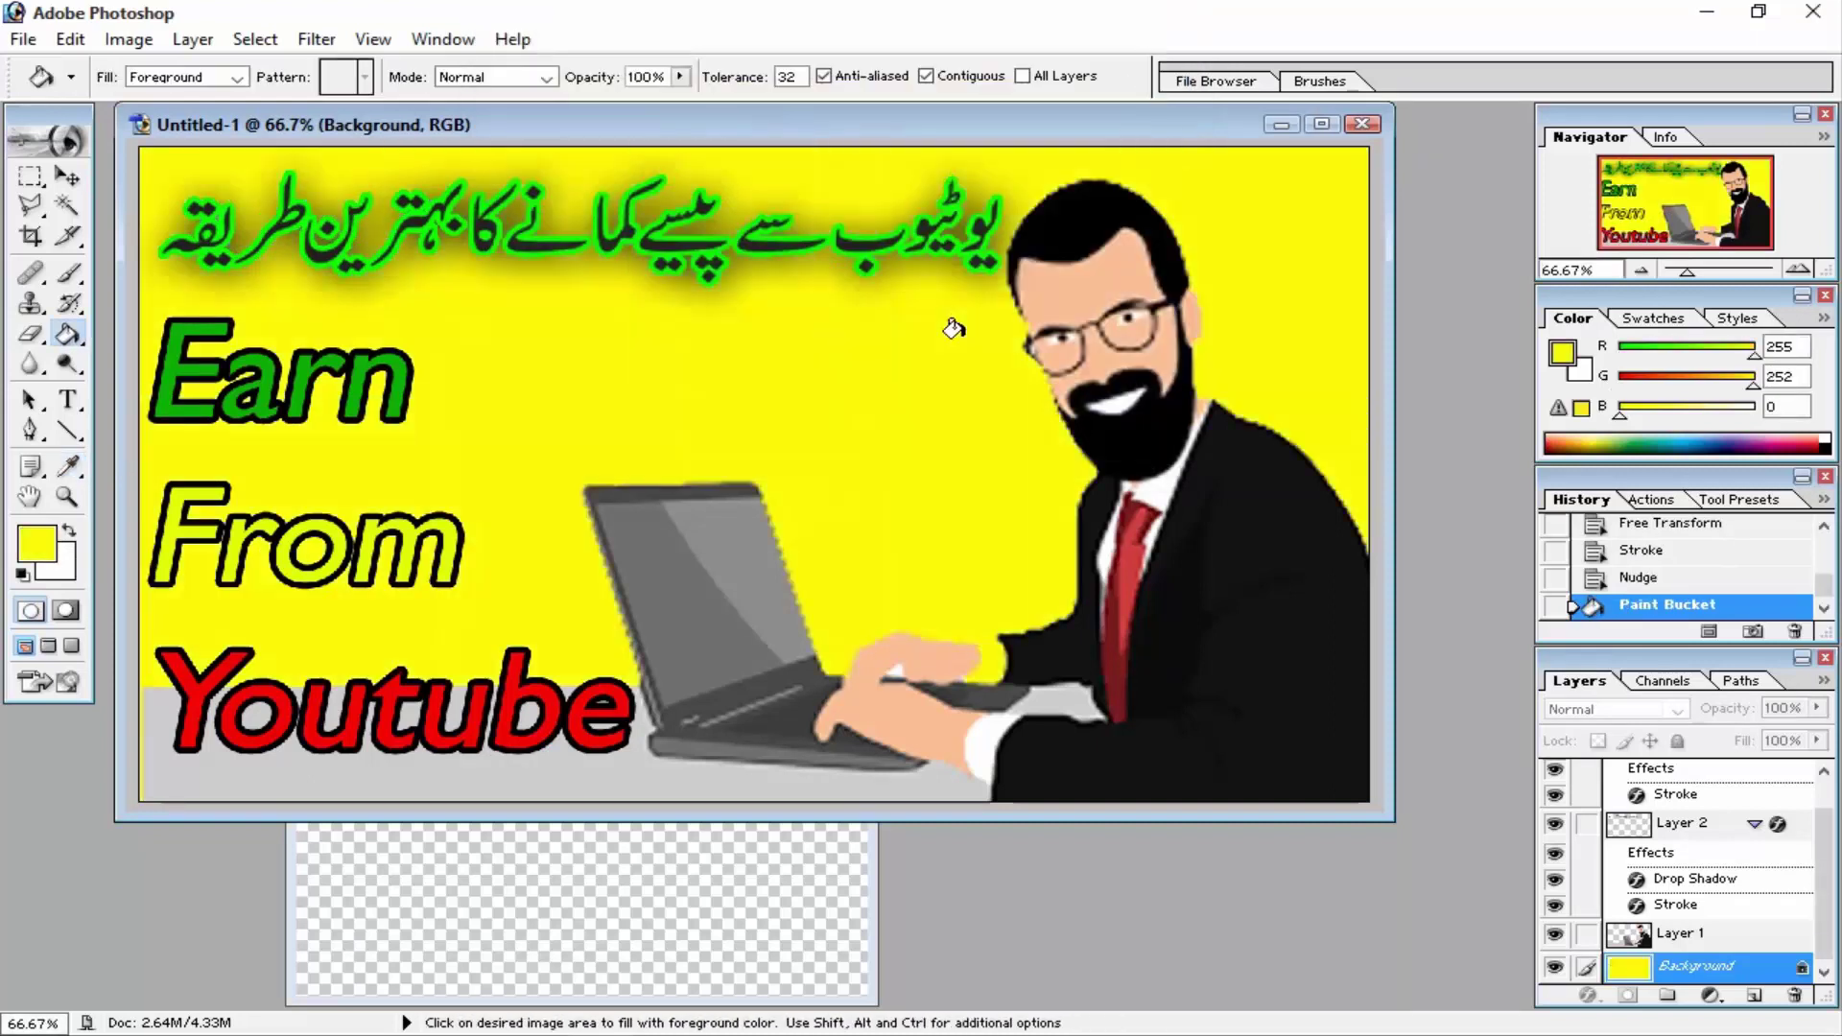
{"action": "key", "text": "ctrl"}
{"action": "key", "text": "ctrl+z"}
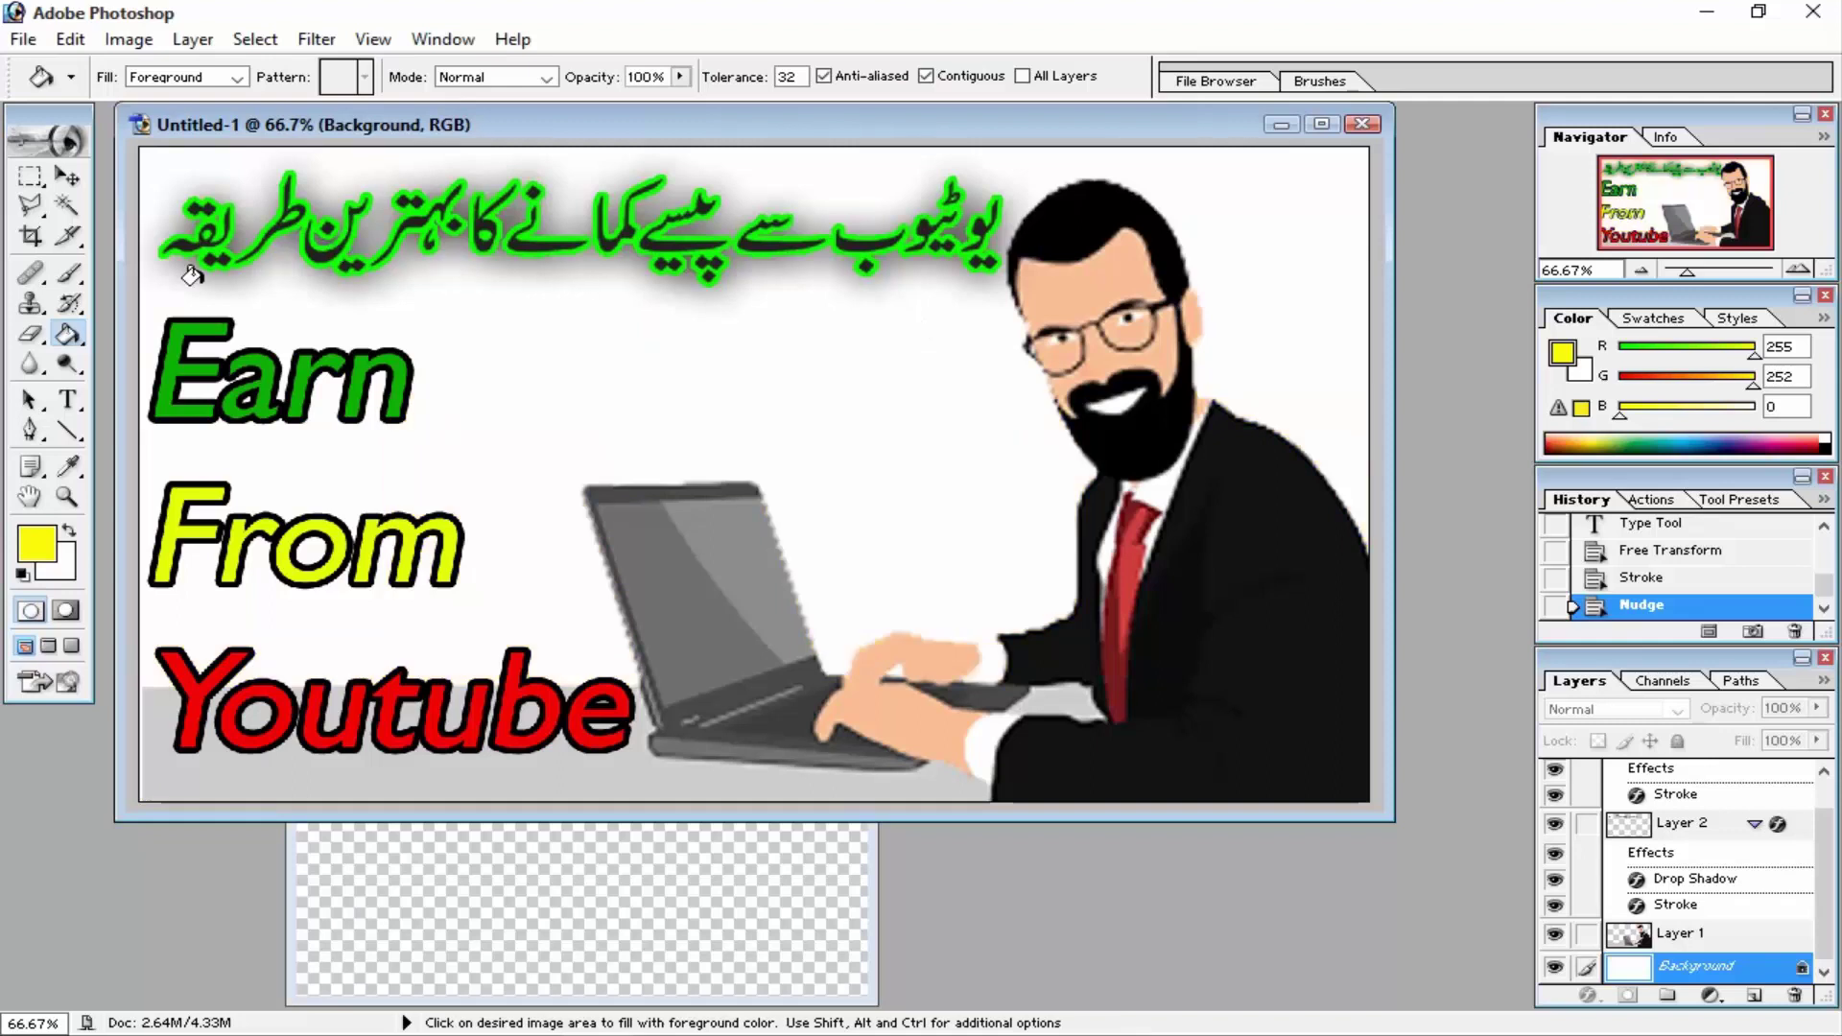
- Drag the red-to-green preset gradient diagonally across the Background layer
{"action": "left_click", "coordinate": [67, 341]}
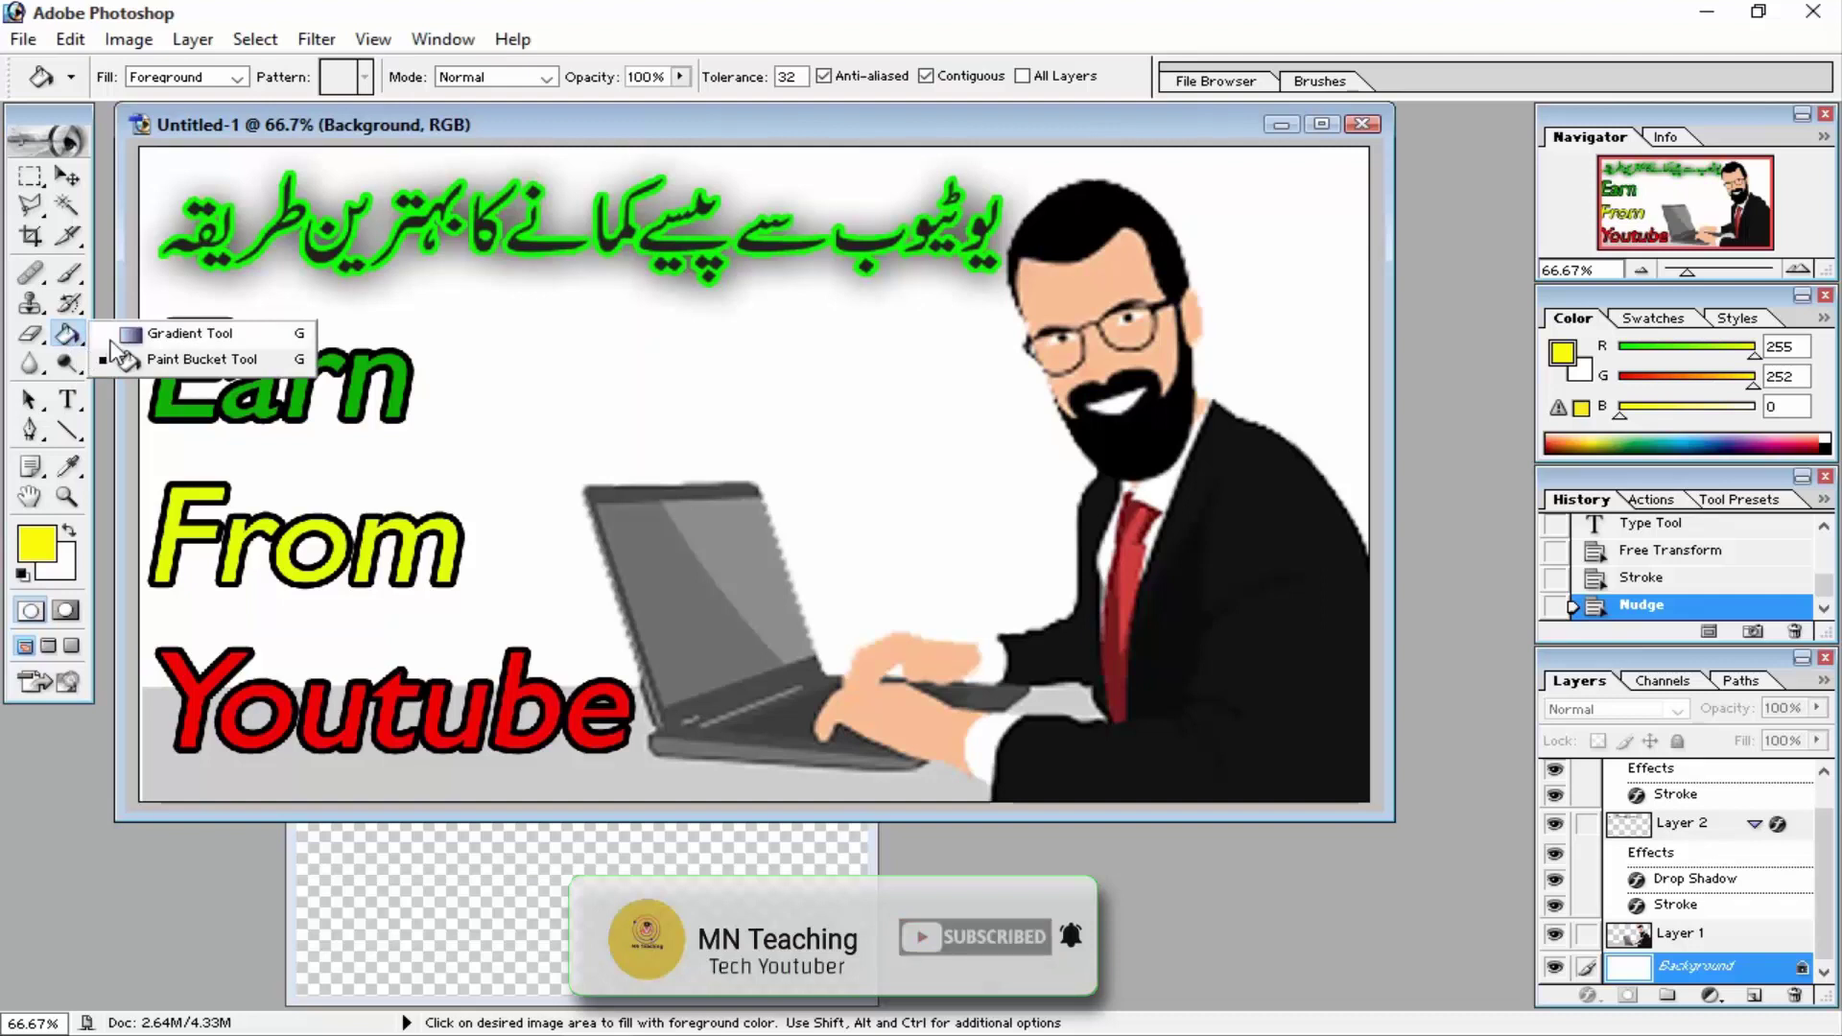
{"action": "left_click", "coordinate": [187, 333]}
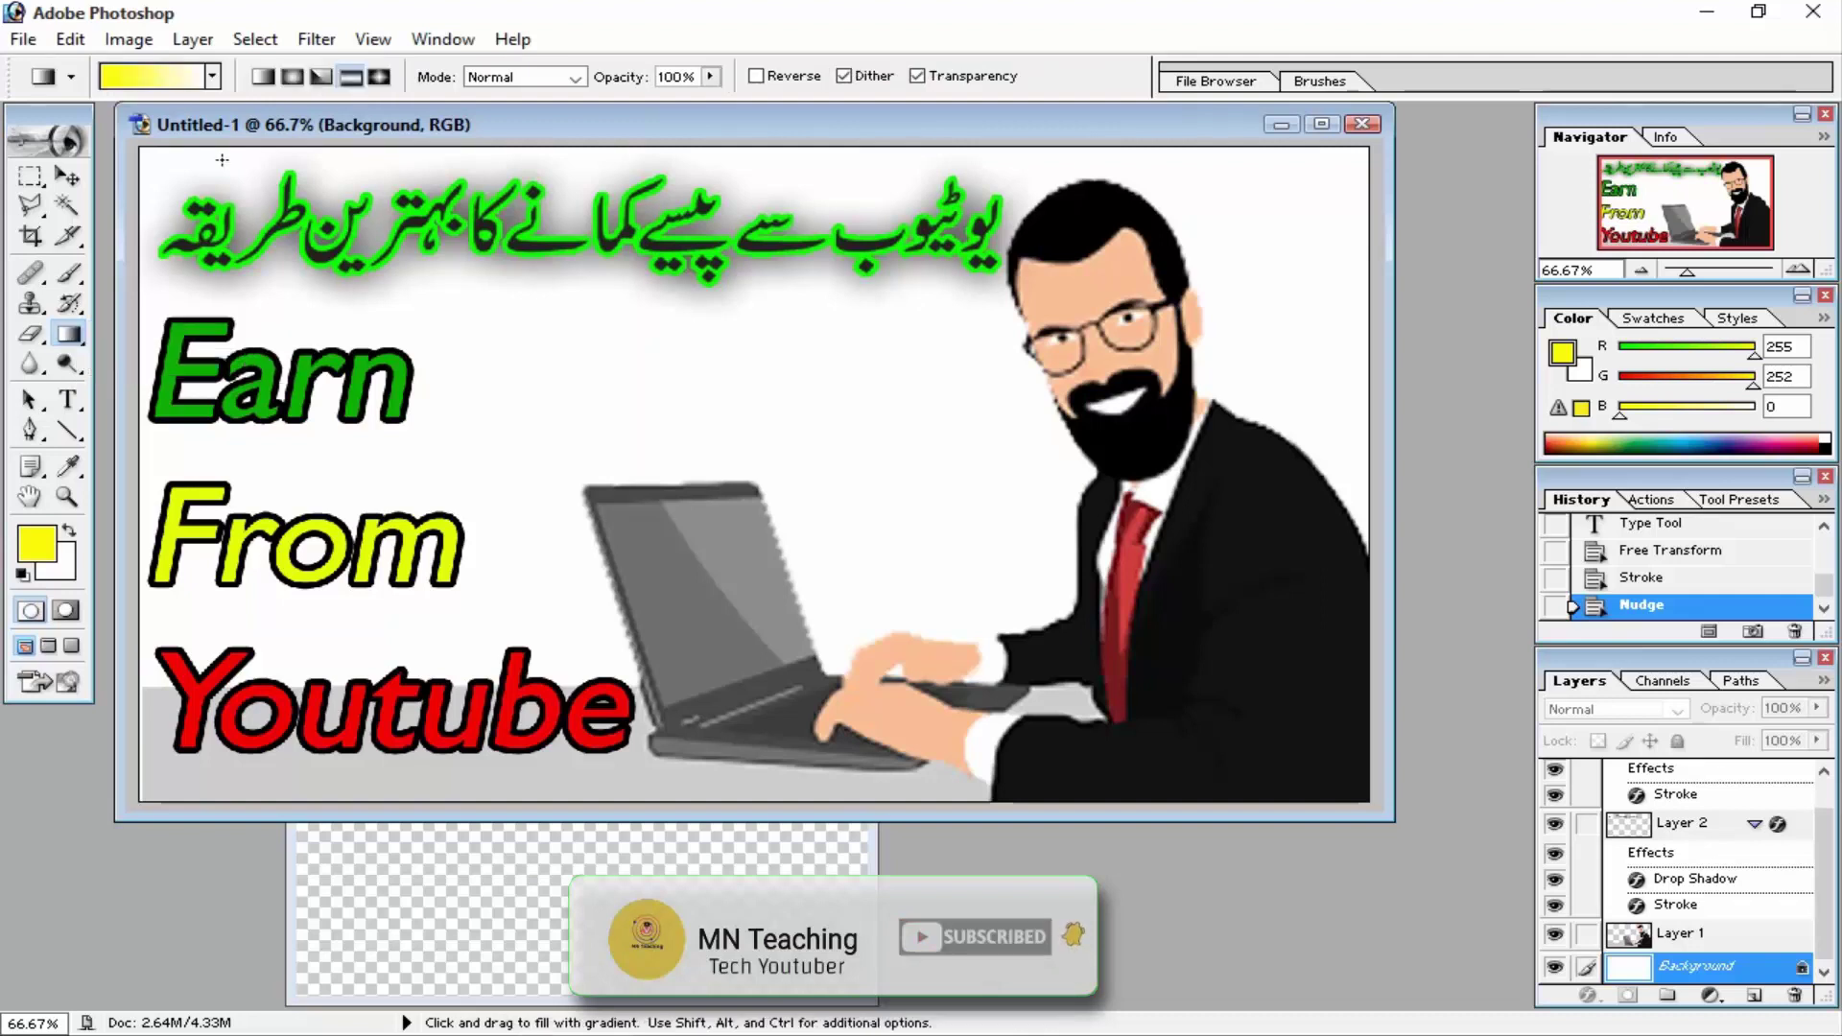
{"action": "left_click", "coordinate": [215, 78]}
{"action": "left_click", "coordinate": [199, 131]}
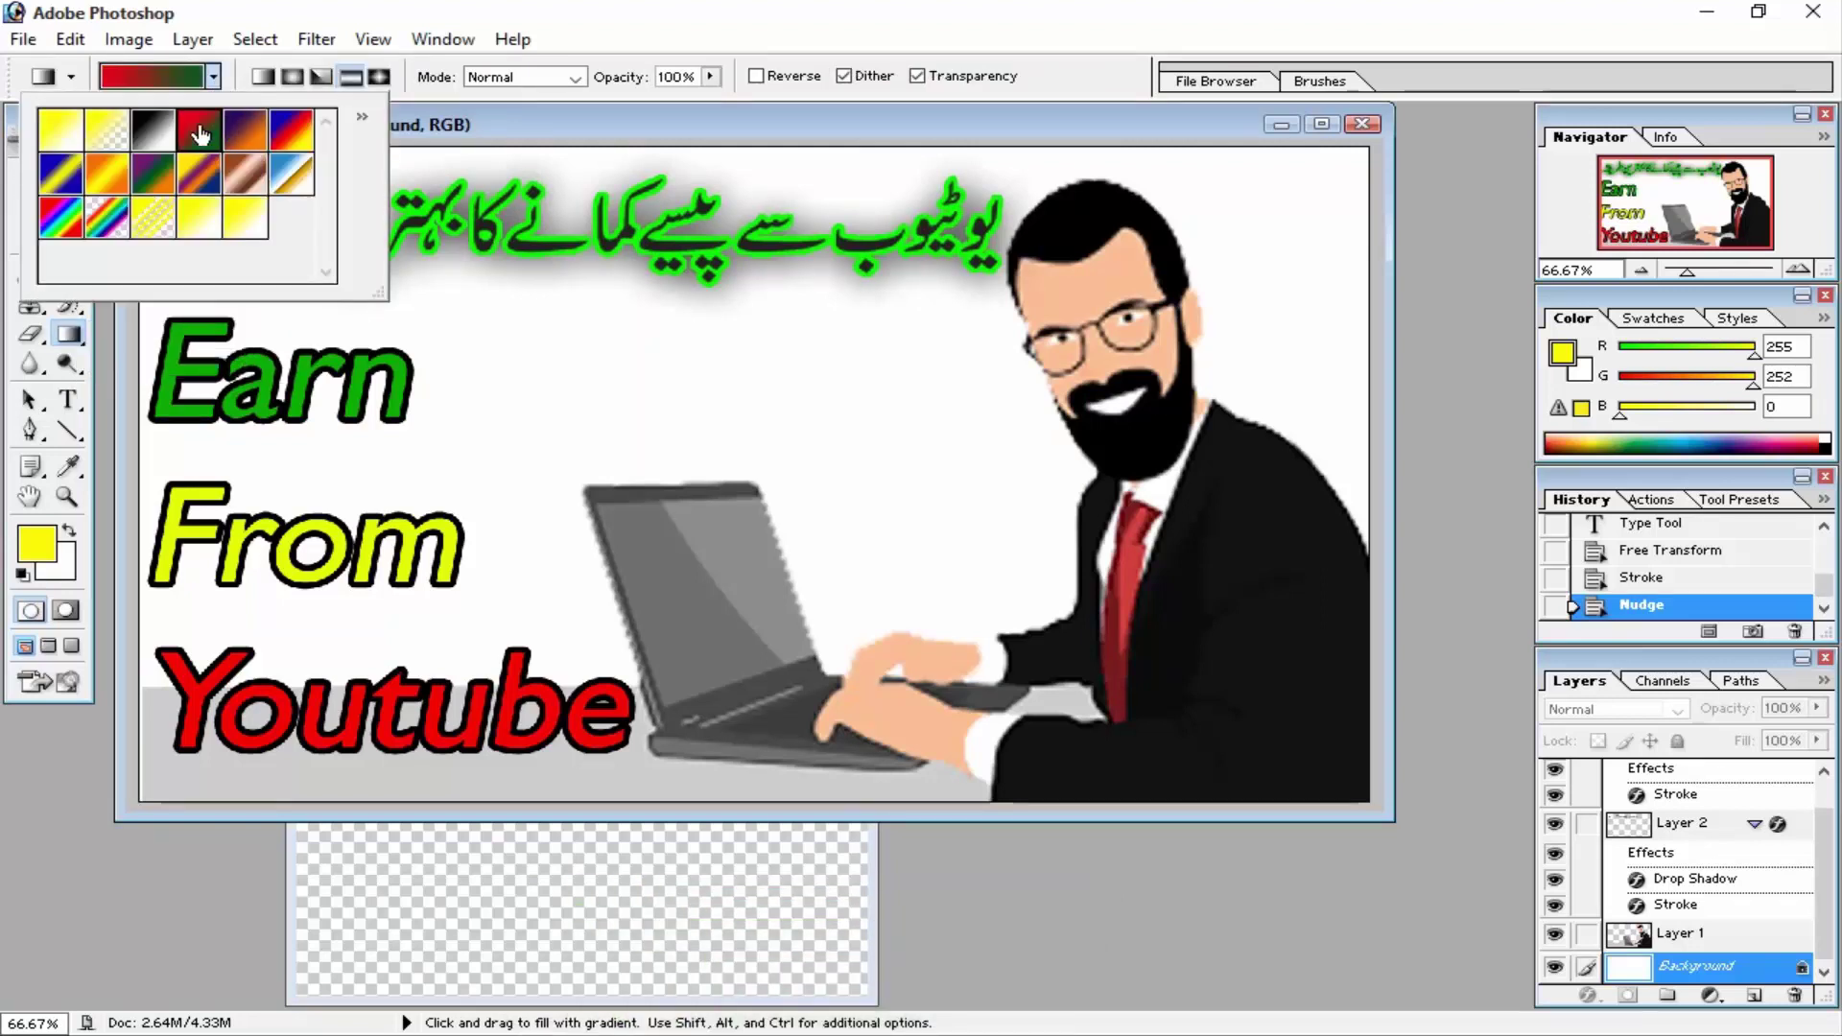
{"action": "left_click", "coordinate": [377, 74]}
{"action": "left_click_drag", "start_coordinate": [210, 174], "coordinate": [1315, 796]}
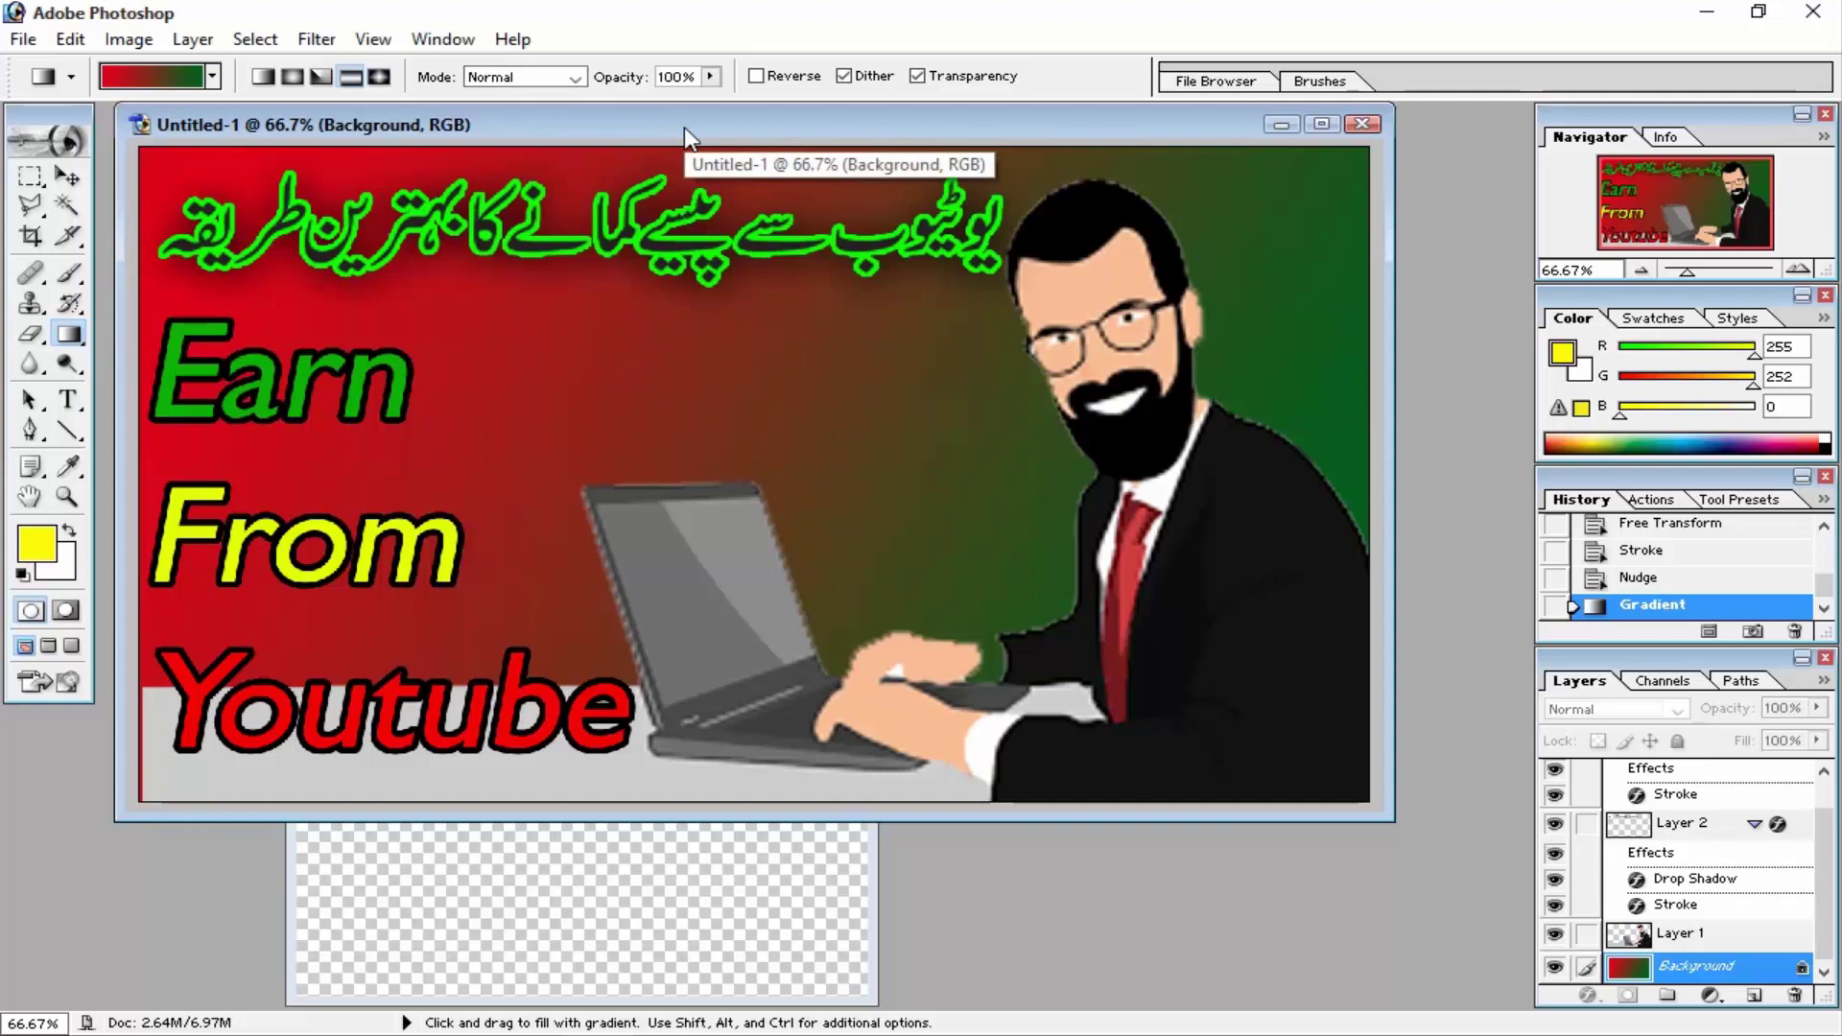
{"action": "left_click_drag", "start_coordinate": [727, 134], "coordinate": [726, 139]}
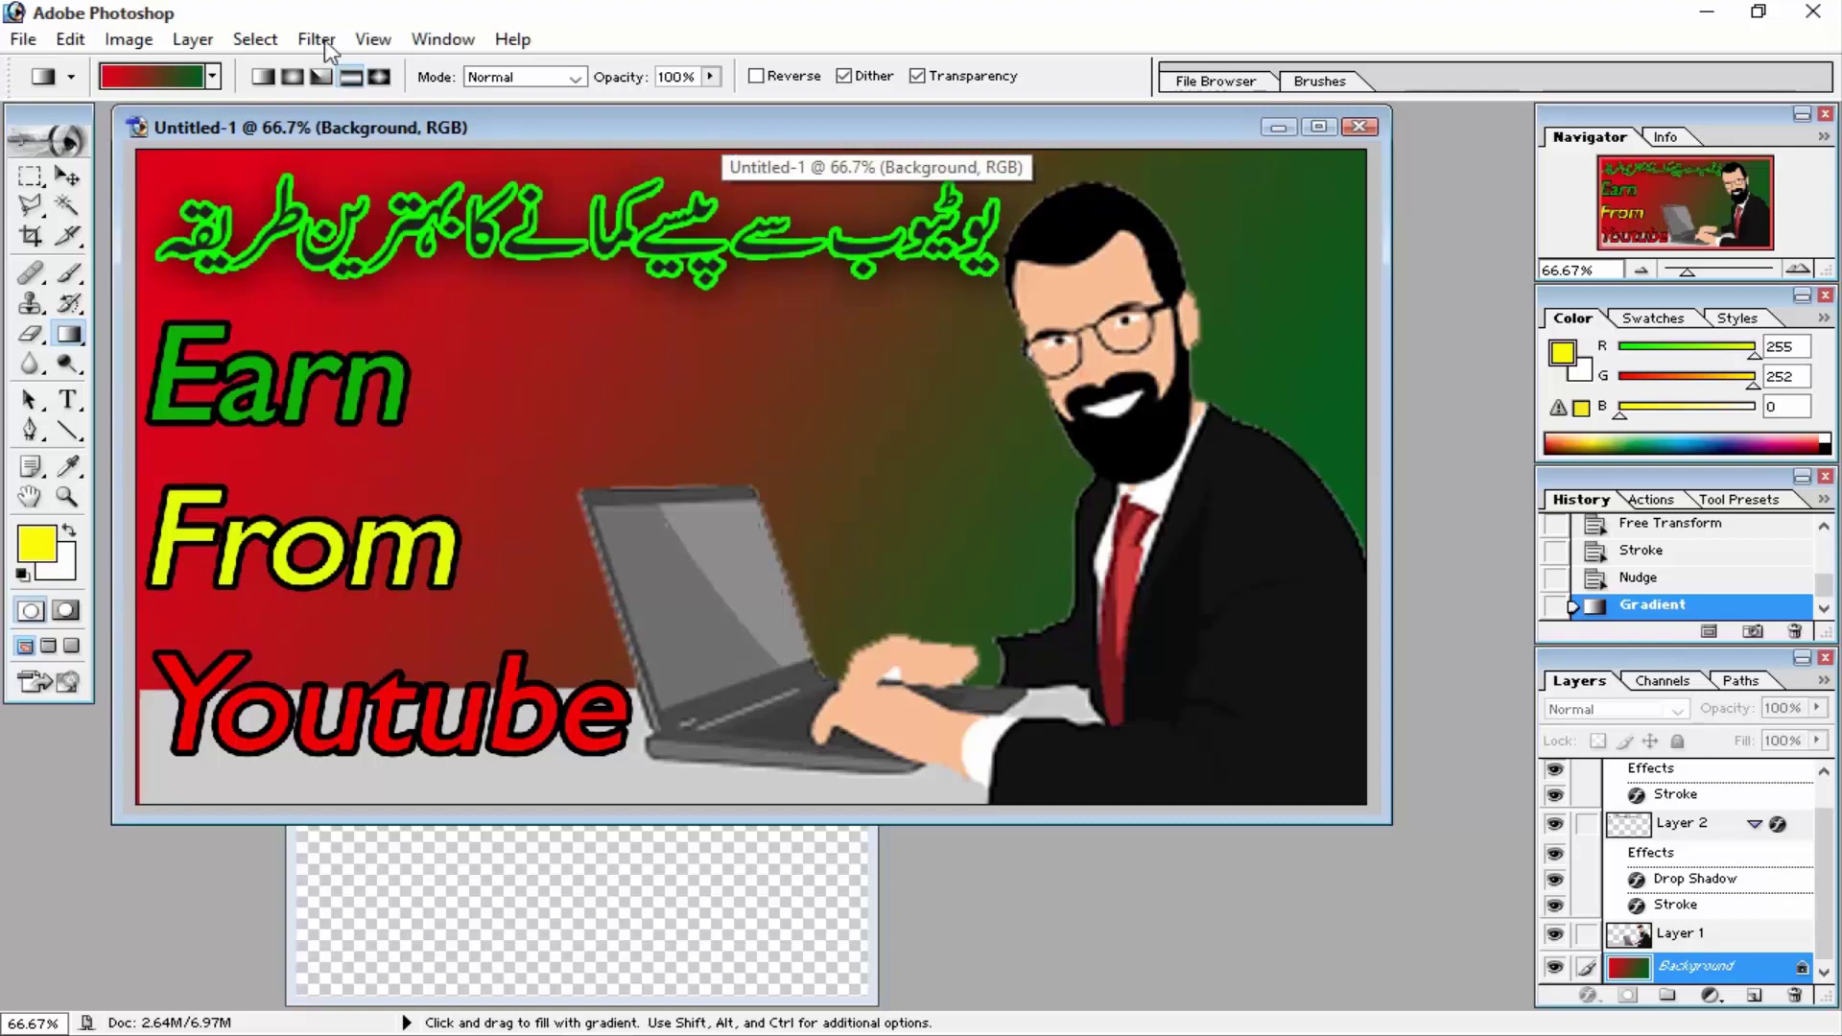
- Save the thumbnail to the Desktop as JPEG '1999' at maximum quality, then close Photoshop
{"action": "left_click", "coordinate": [4, 50]}
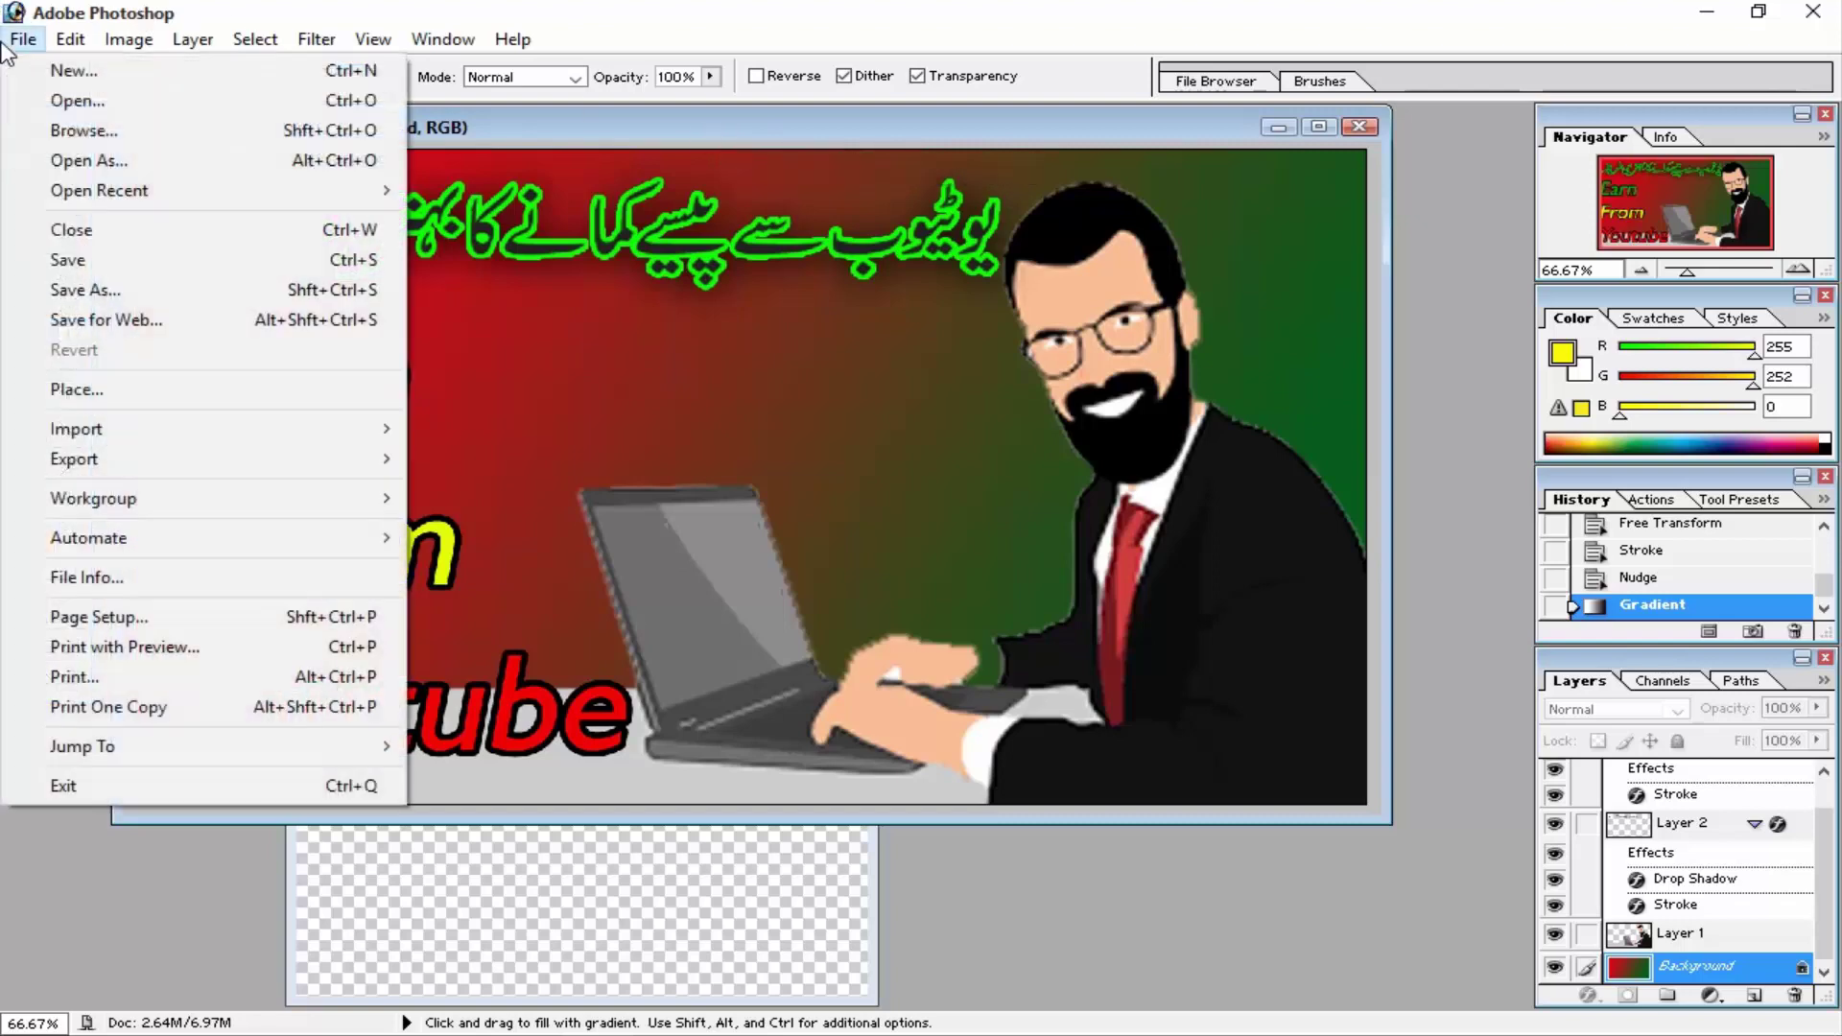
{"action": "left_click", "coordinate": [77, 289]}
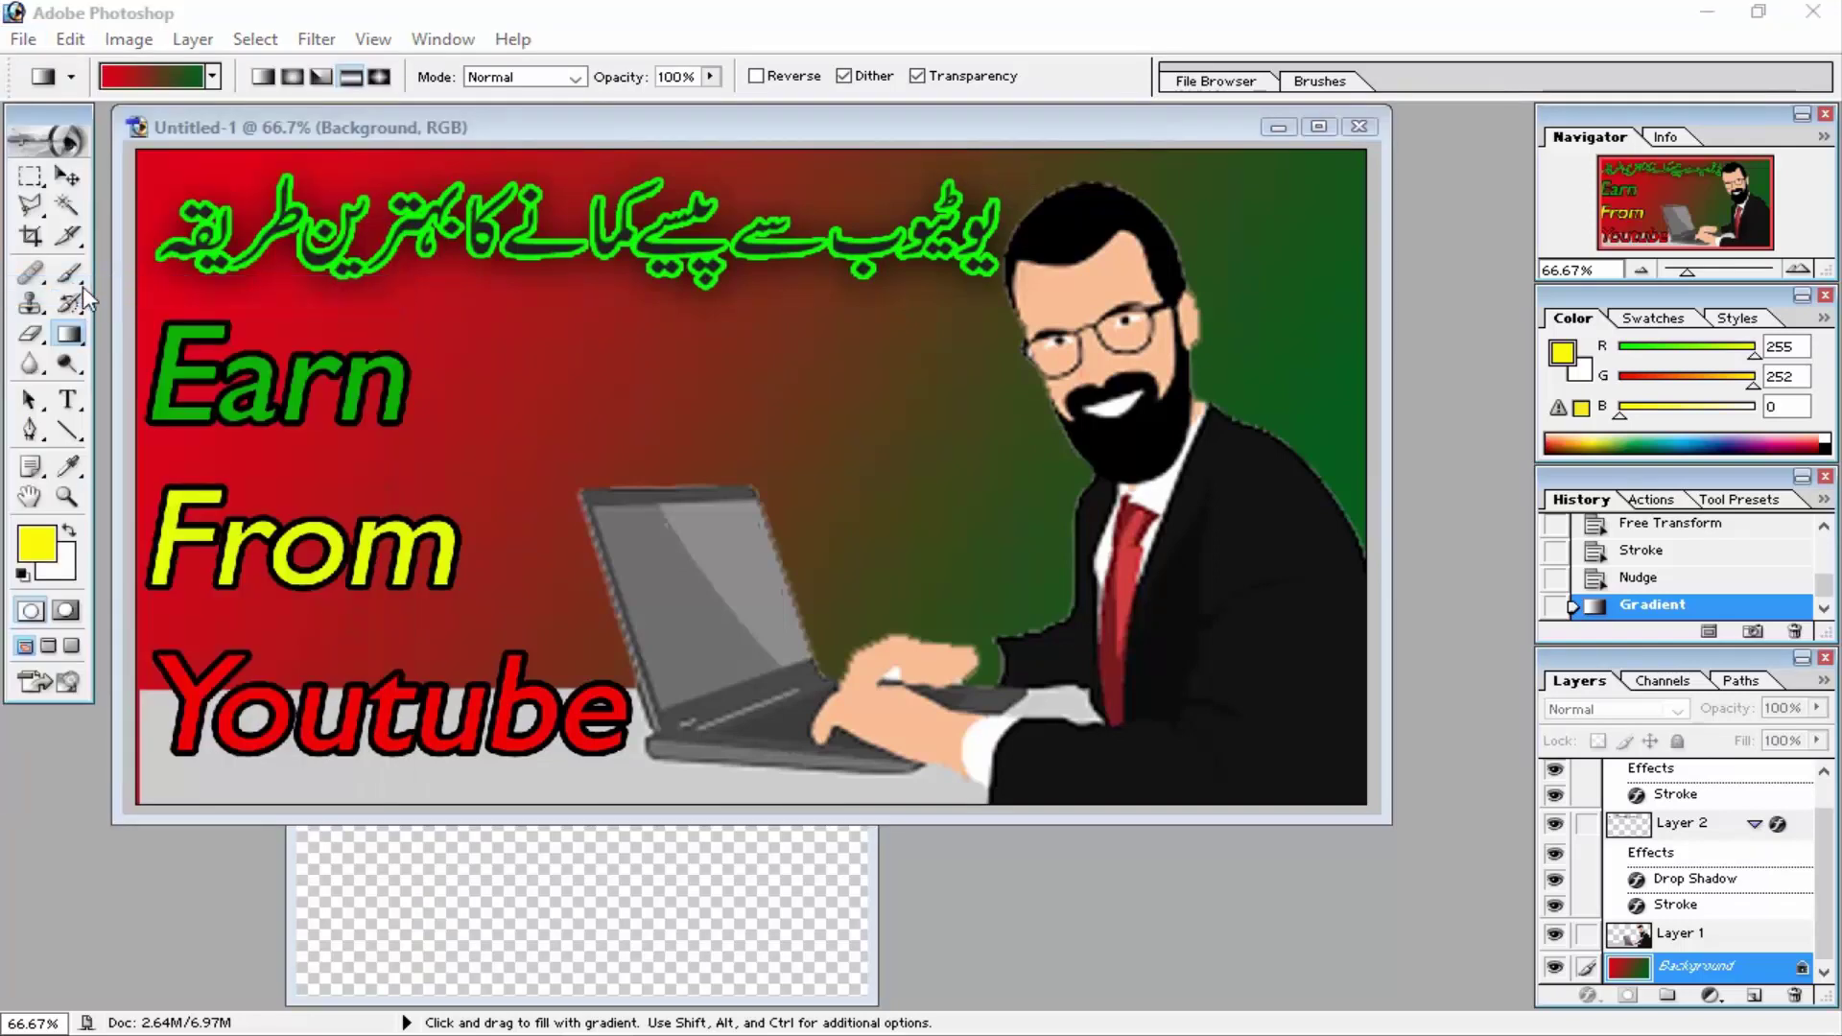
{"action": "left_click", "coordinate": [518, 235]}
{"action": "left_click", "coordinate": [731, 573]}
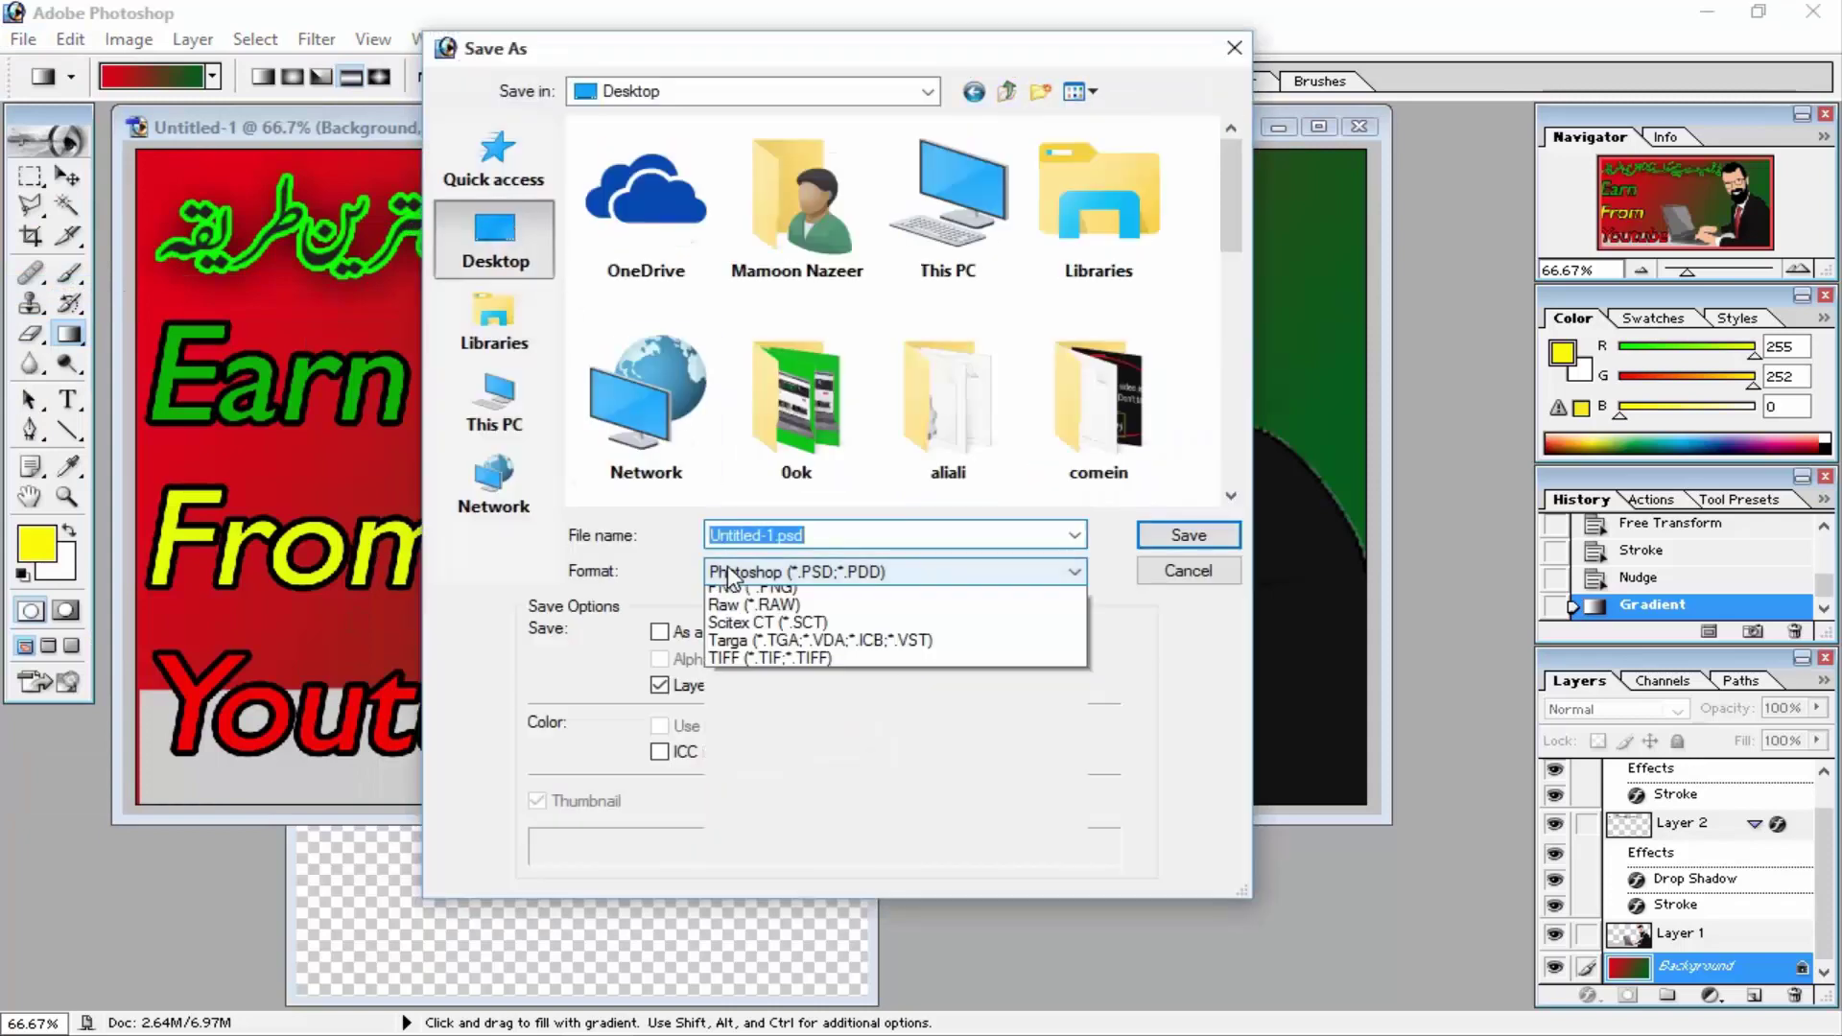
{"action": "left_click", "coordinate": [739, 702]}
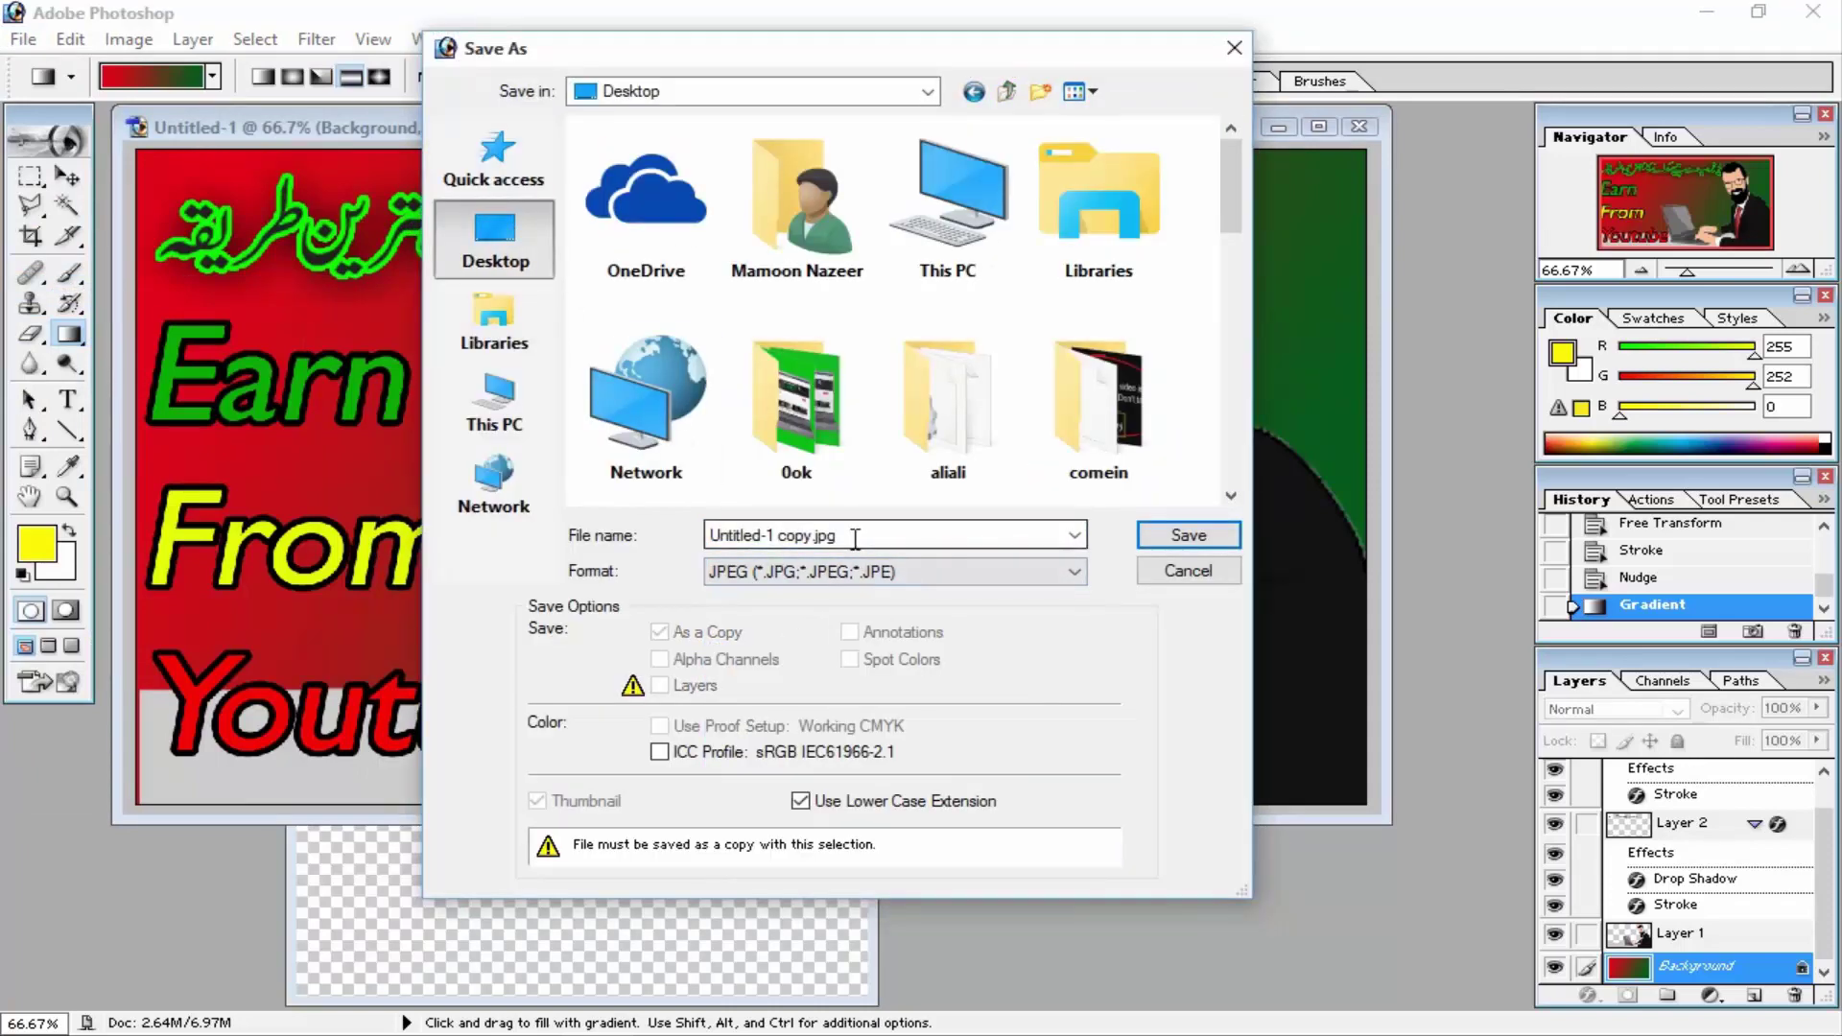
{"action": "double_click", "coordinate": [855, 536]}
{"action": "type", "text": "199"}
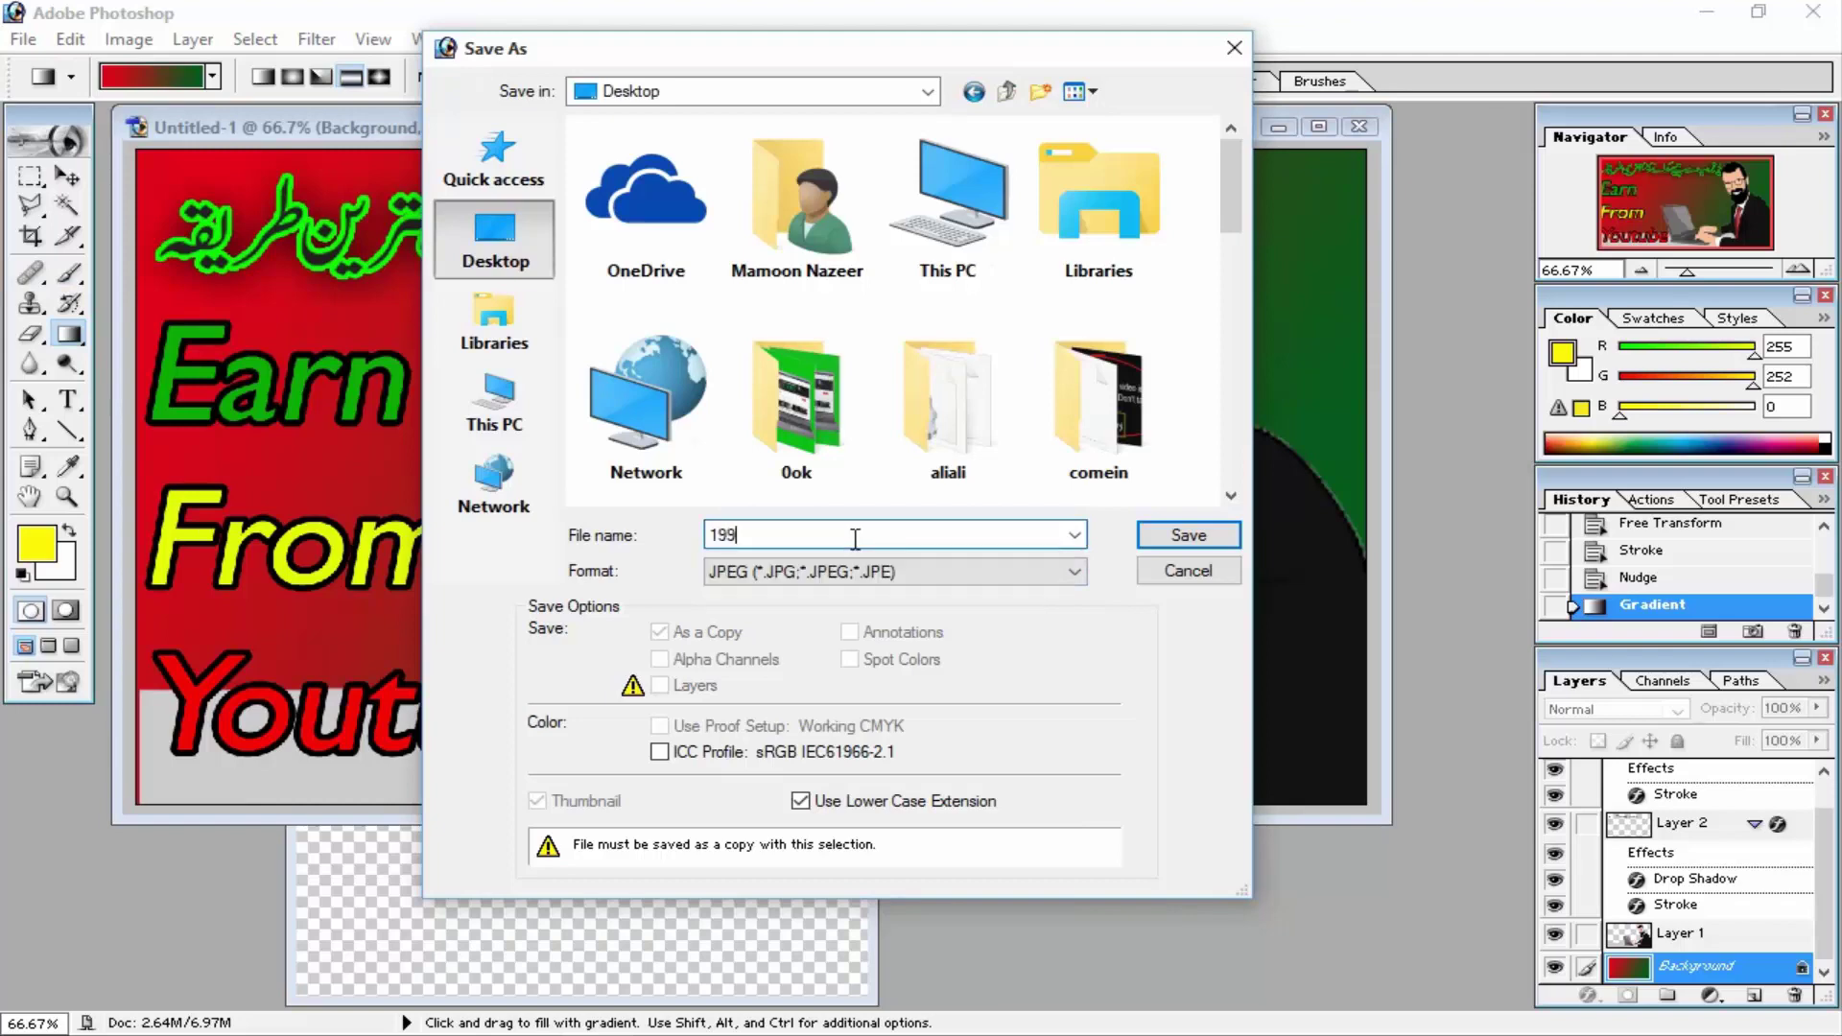
{"action": "type", "text": "9"}
{"action": "left_click", "coordinate": [1176, 543]}
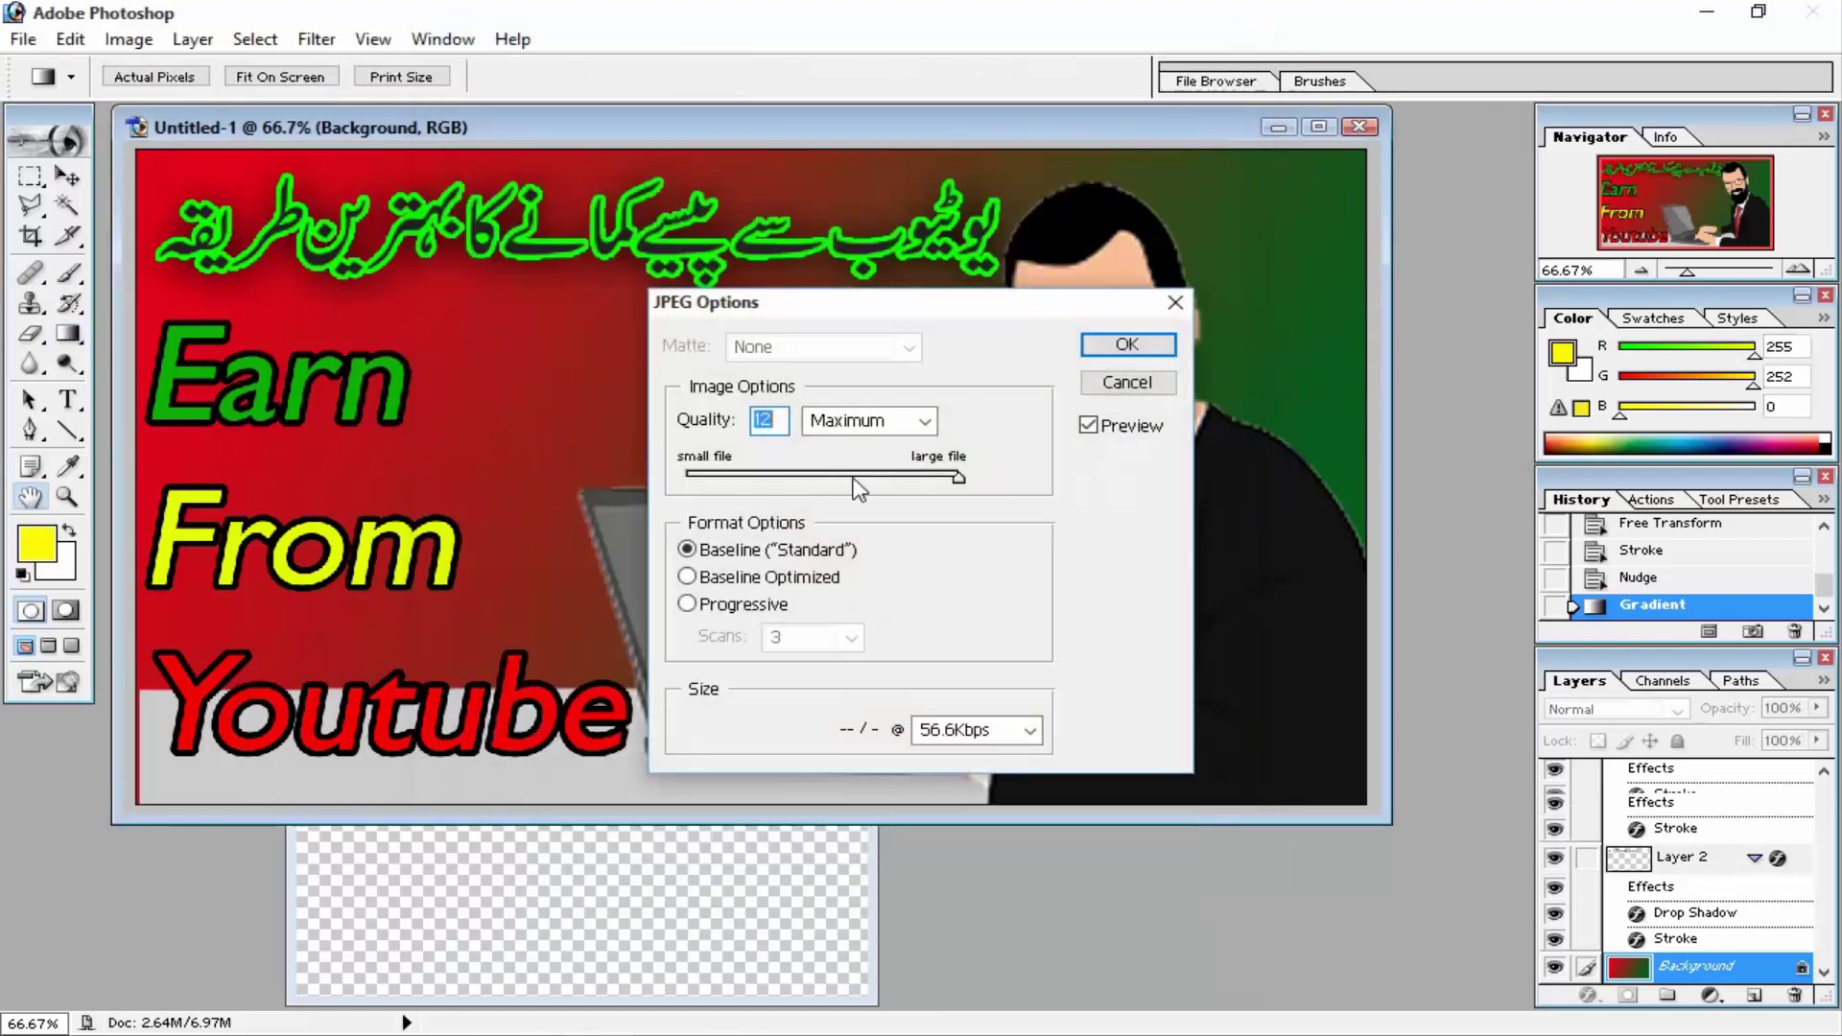
{"action": "mouse_move", "coordinate": [957, 477]}
{"action": "left_mouse_down"}
{"action": "mouse_move", "coordinate": [862, 477]}
{"action": "mouse_move", "coordinate": [959, 480]}
{"action": "left_mouse_up"}
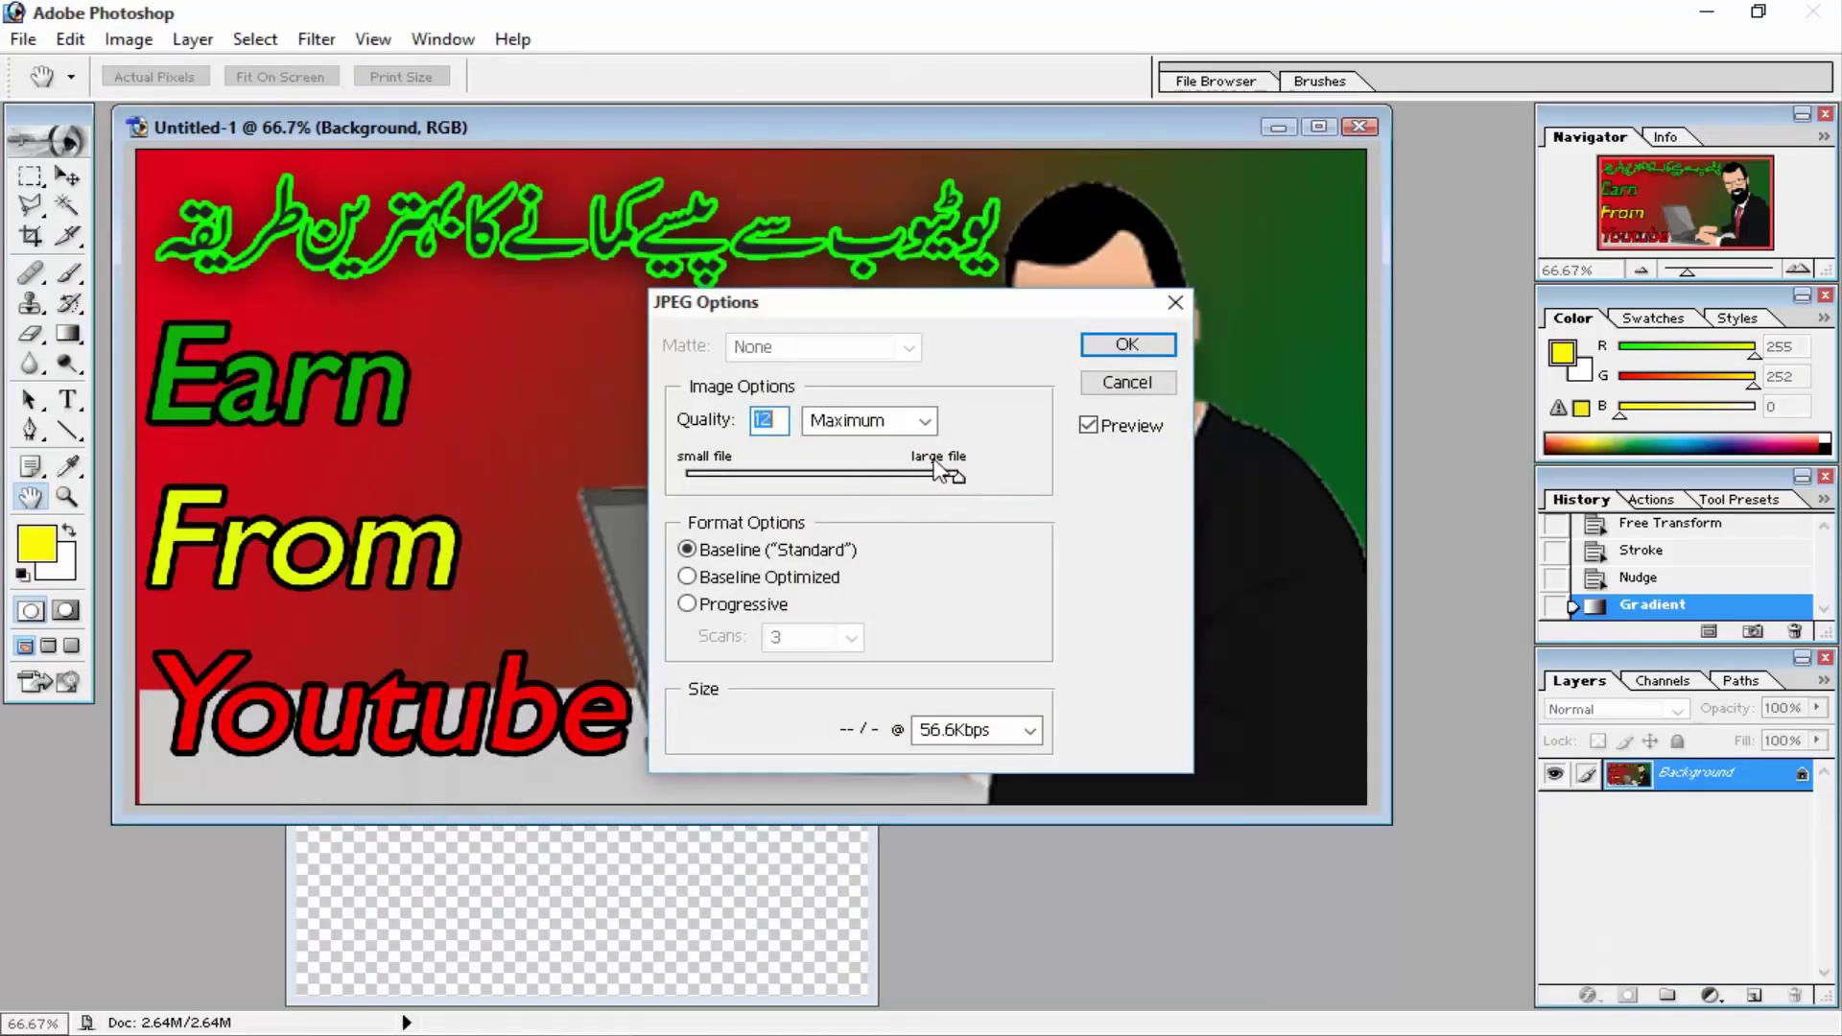
{"action": "left_click", "coordinate": [1109, 344]}
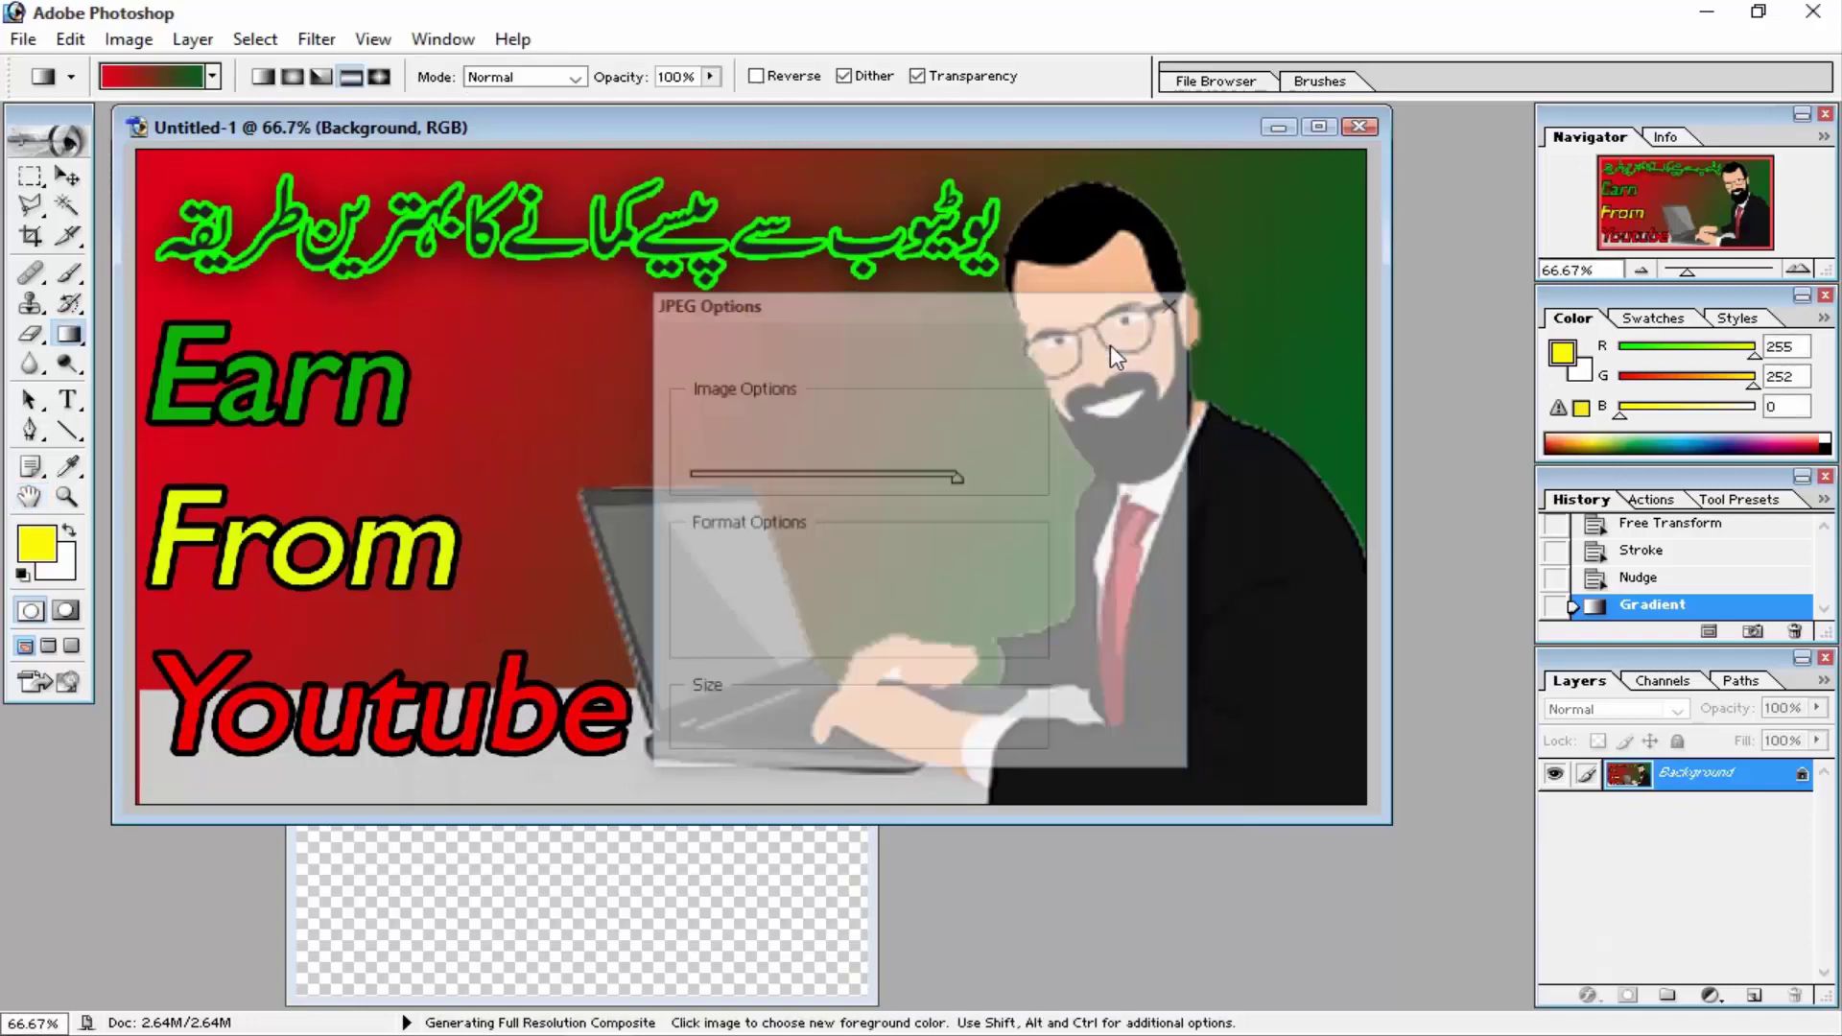
{"action": "left_click", "coordinate": [1820, 11]}
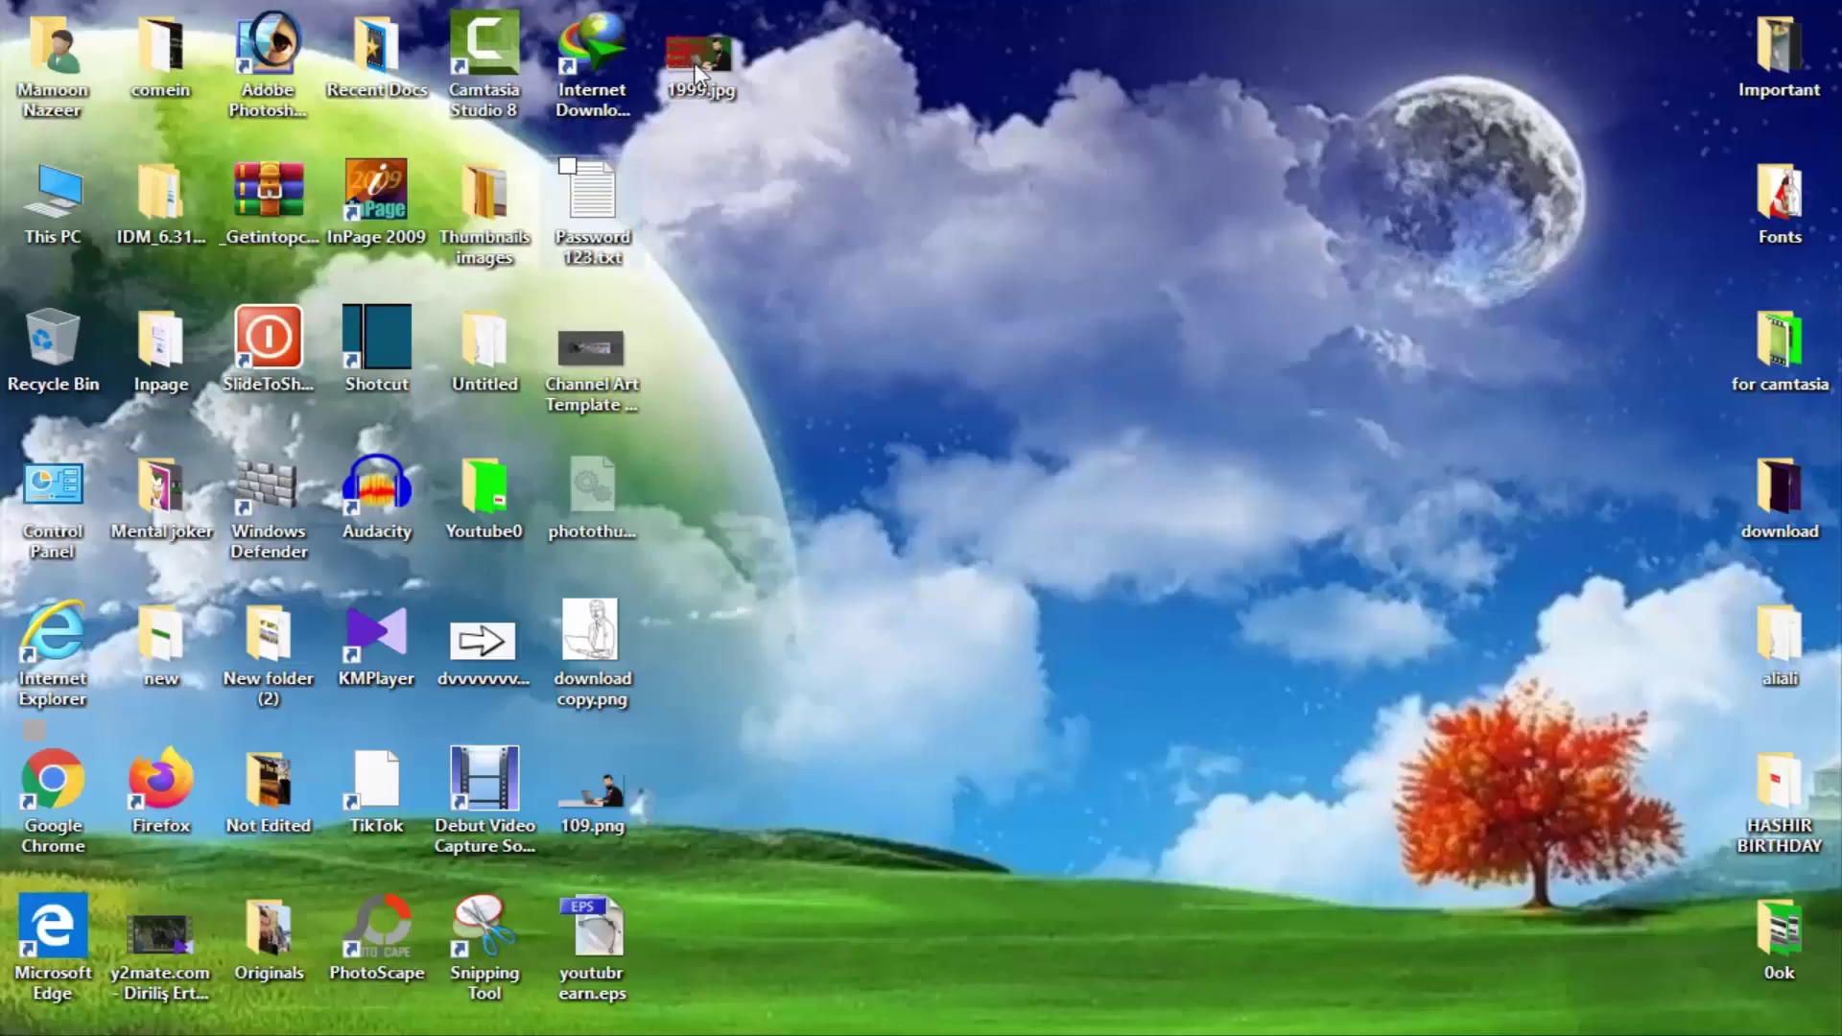
- Open 1999.jpg from the desktop in the default image viewer
{"action": "left_click", "coordinate": [698, 69]}
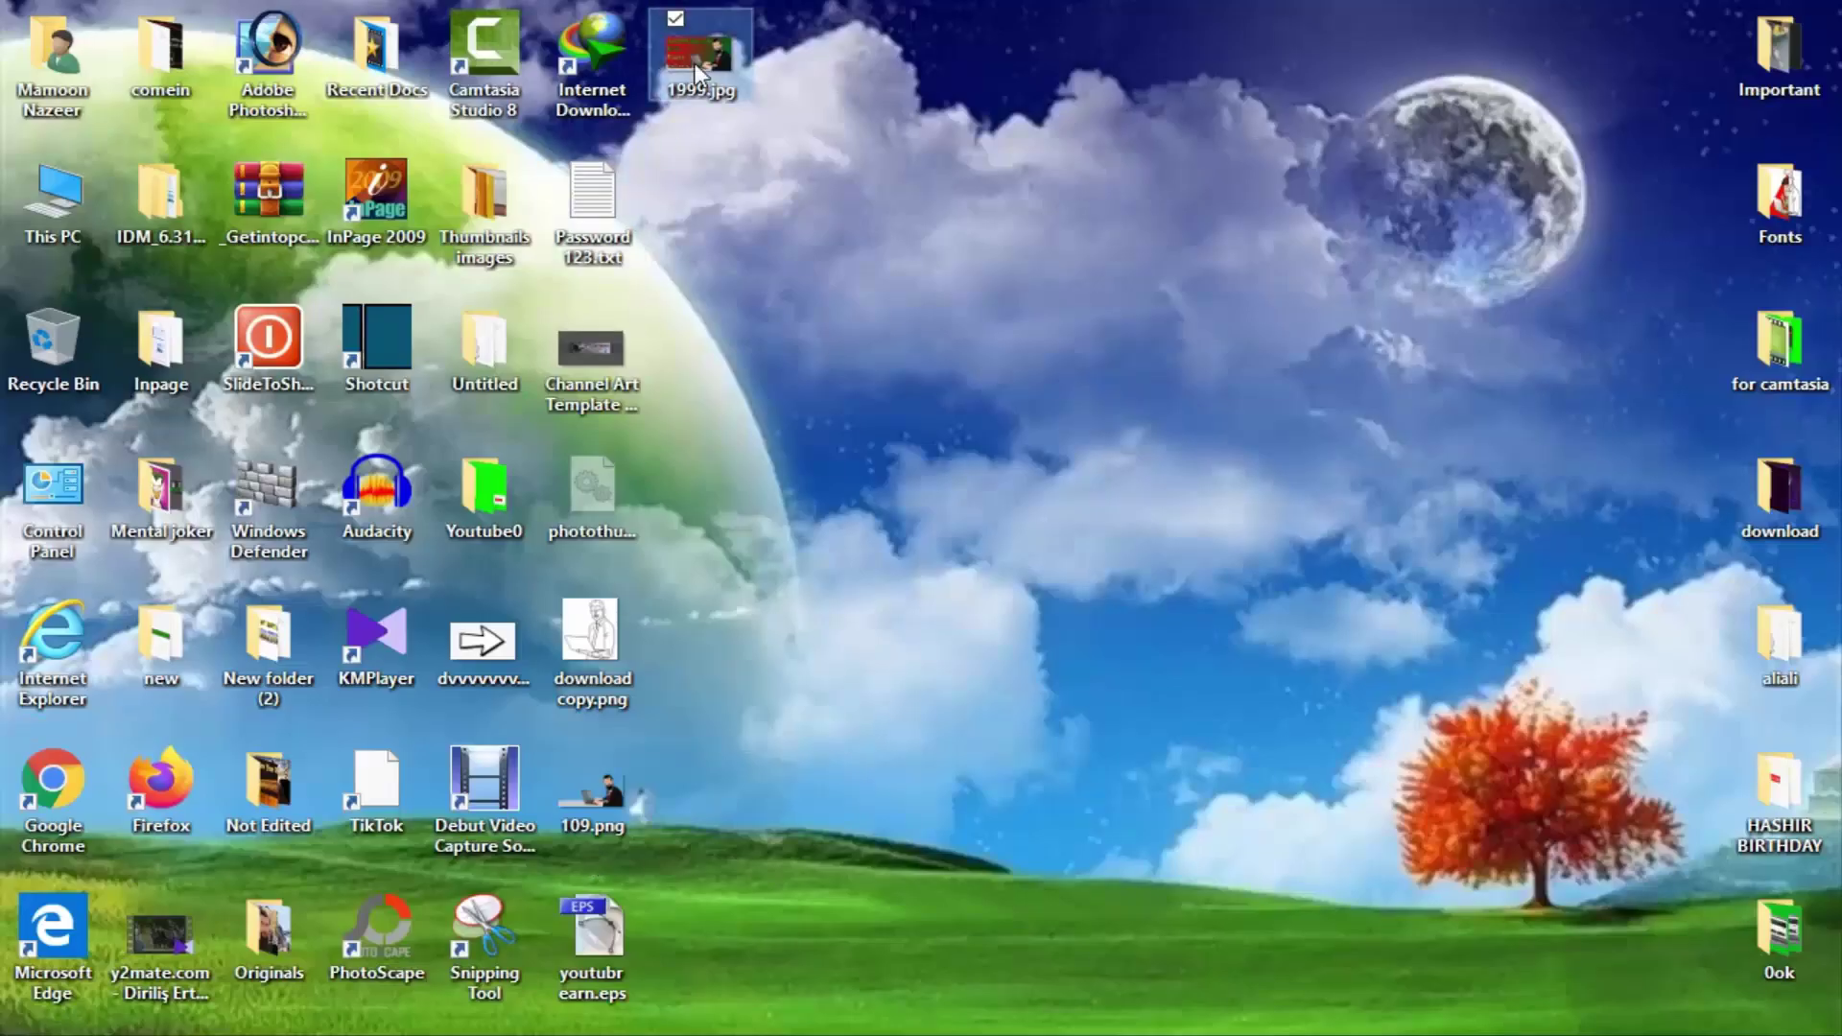
{"action": "mouse_move", "coordinate": [700, 54]}
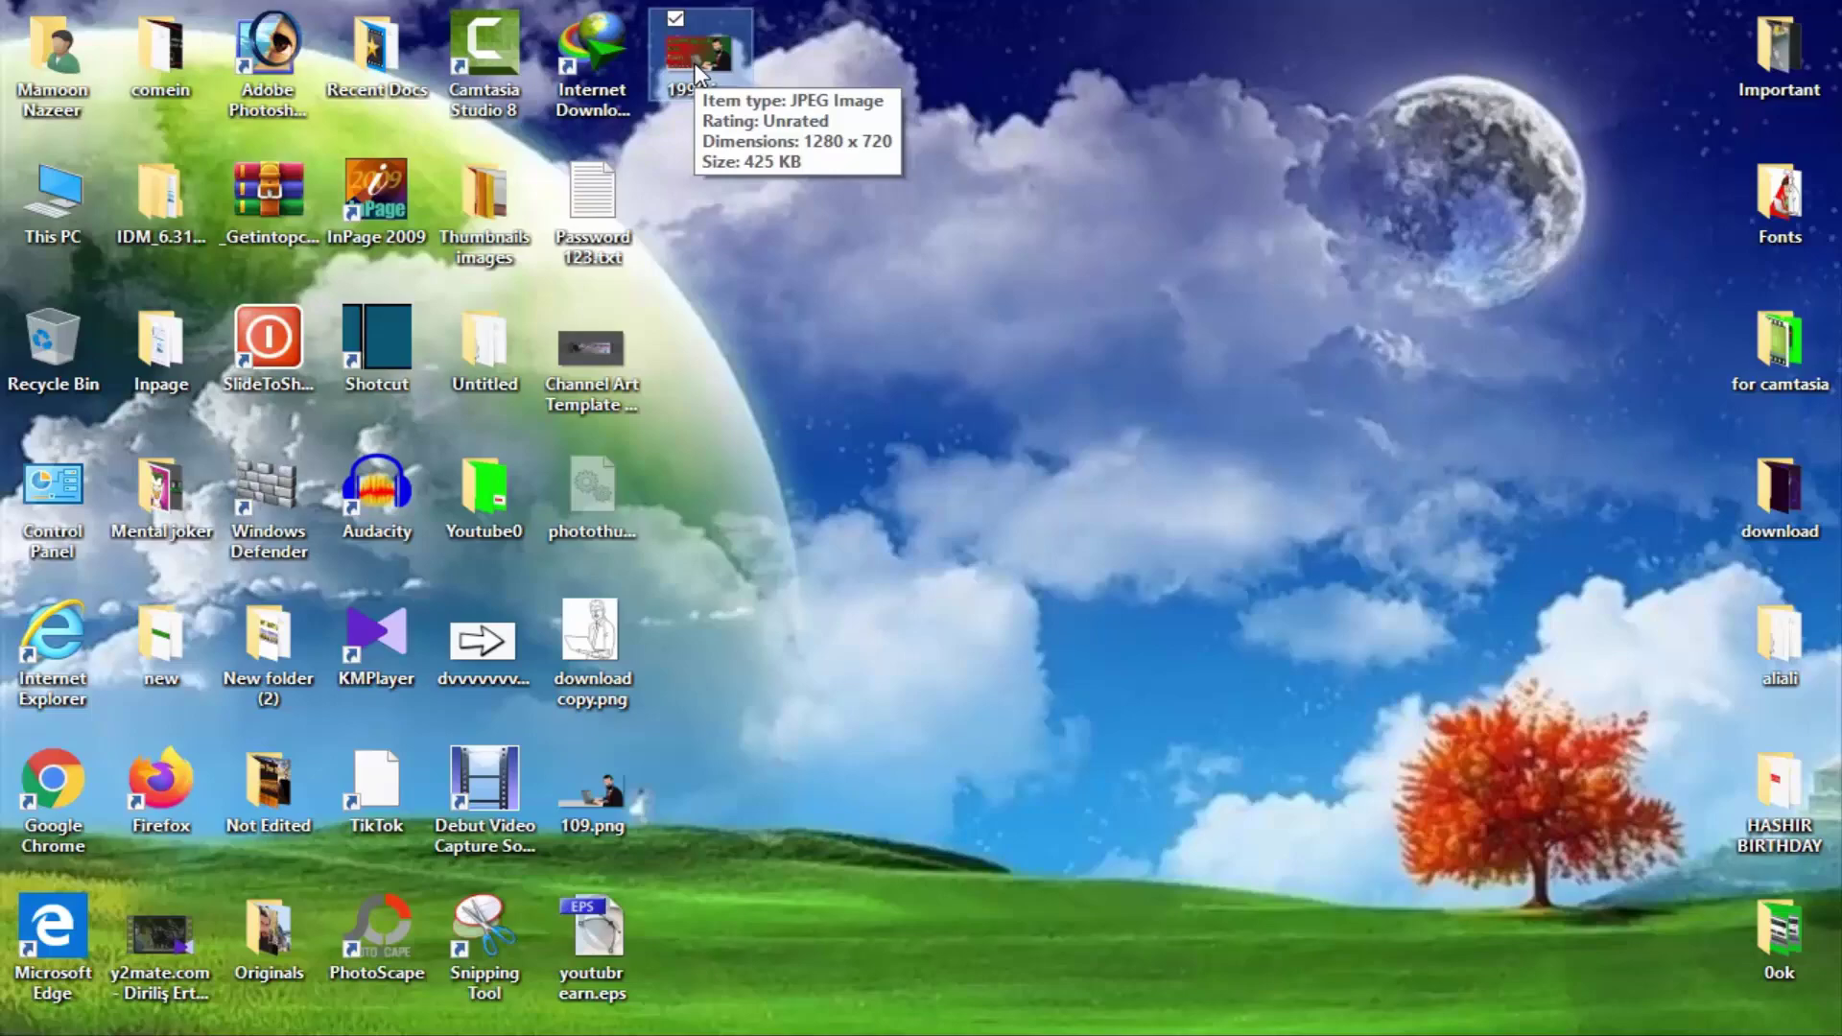
{"action": "double_click", "coordinate": [698, 69]}
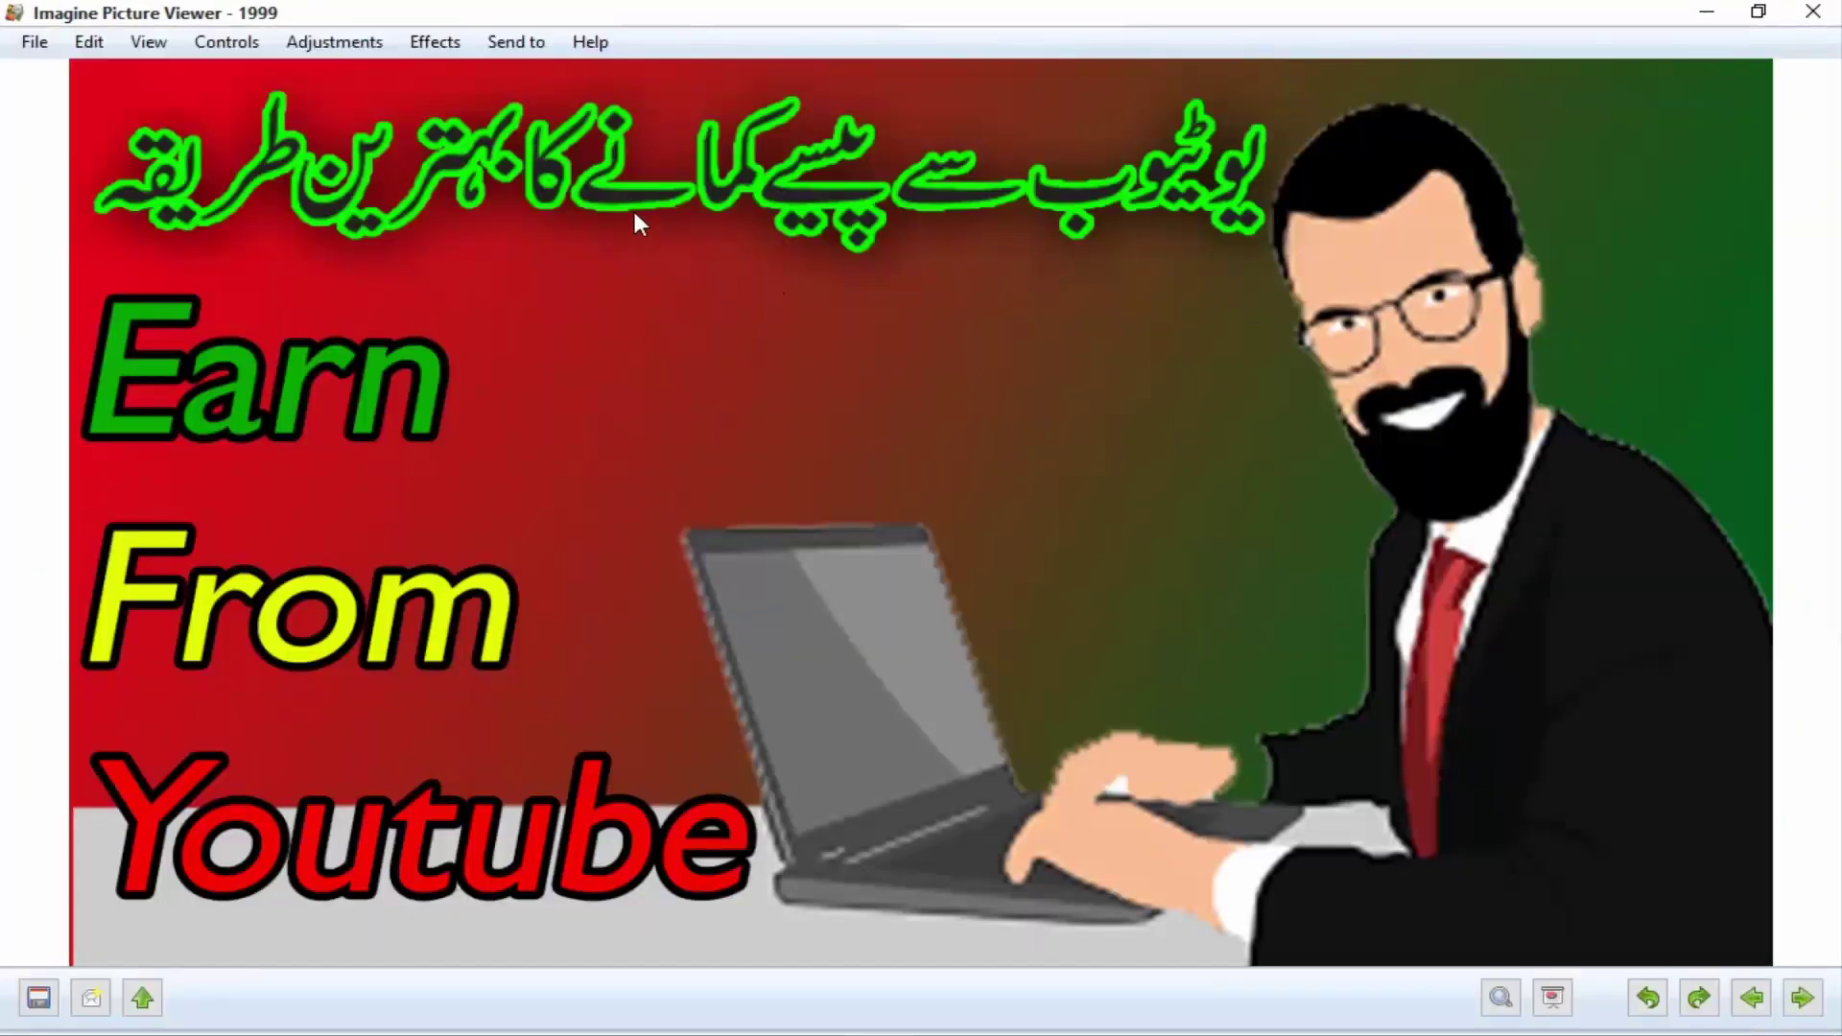
- Zoom in and out on the thumbnail, then close Imagine Picture Viewer and dismiss its error
{"action": "scroll", "coordinate": [822, 336], "scroll_direction": "up", "scroll_amount": 1}
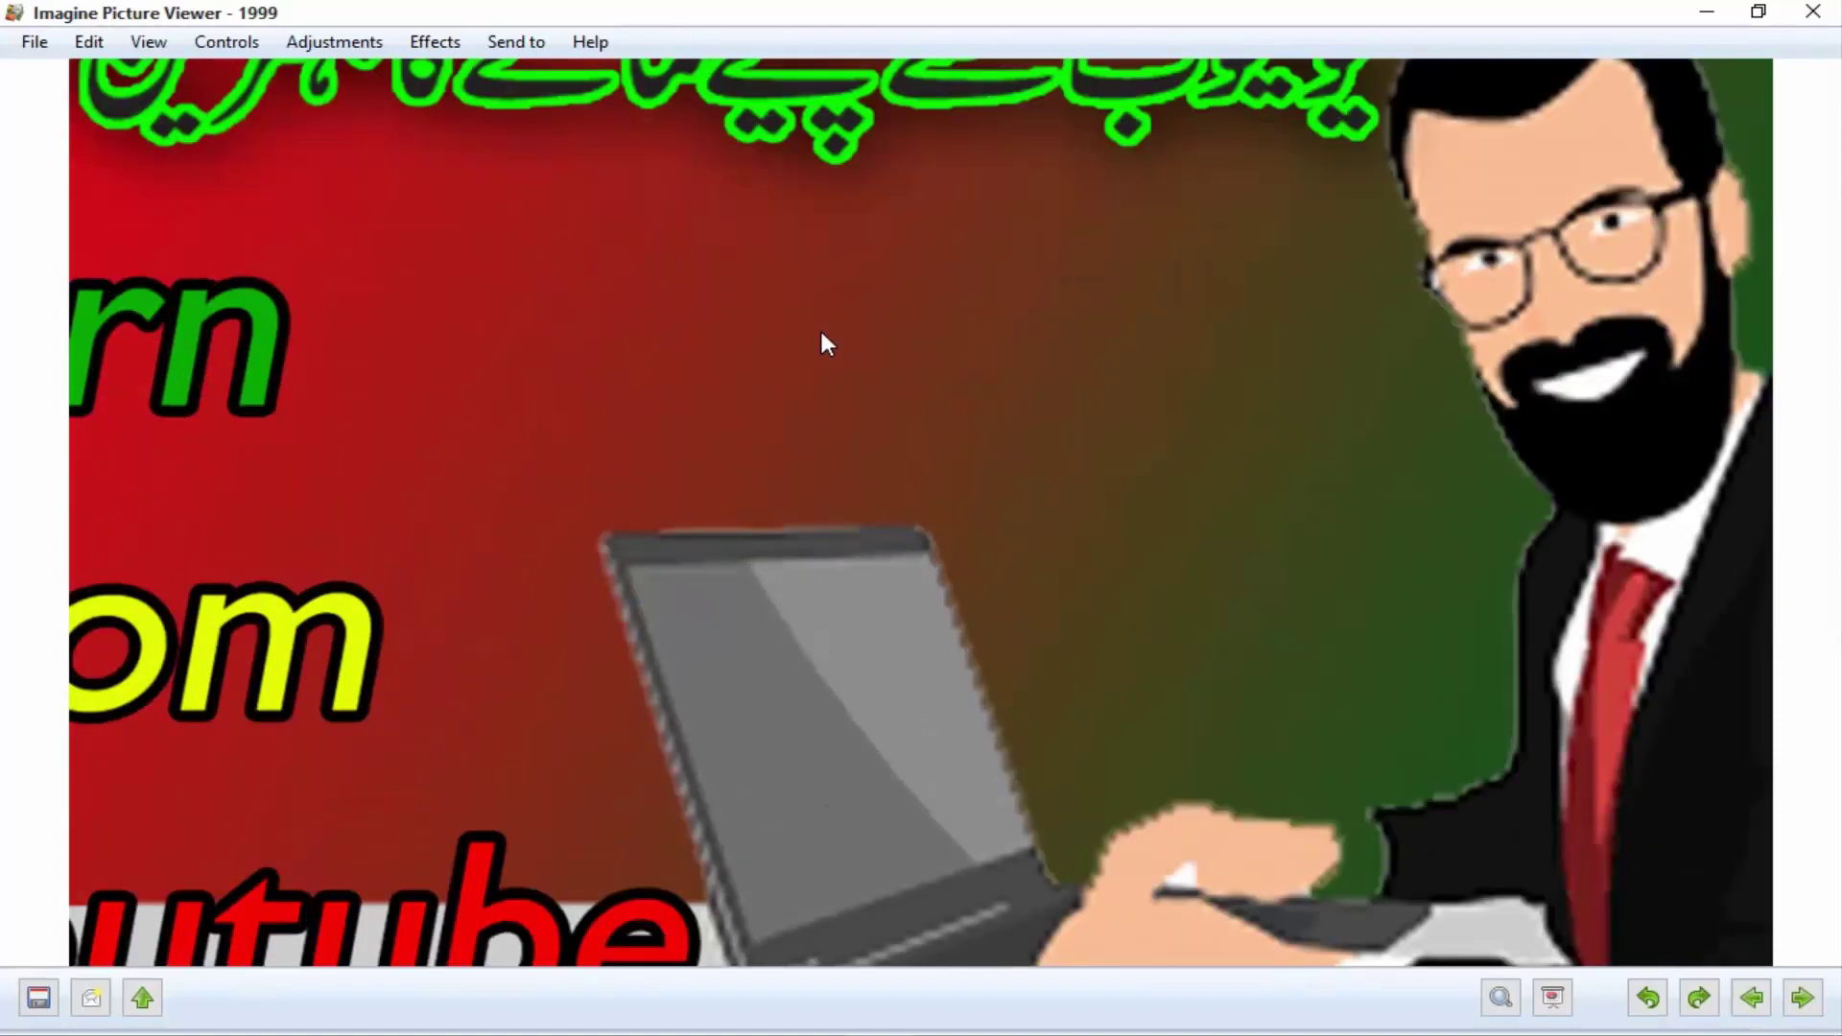
{"action": "scroll", "coordinate": [822, 335], "scroll_direction": "down", "scroll_amount": 1}
{"action": "left_click", "coordinate": [1813, 12]}
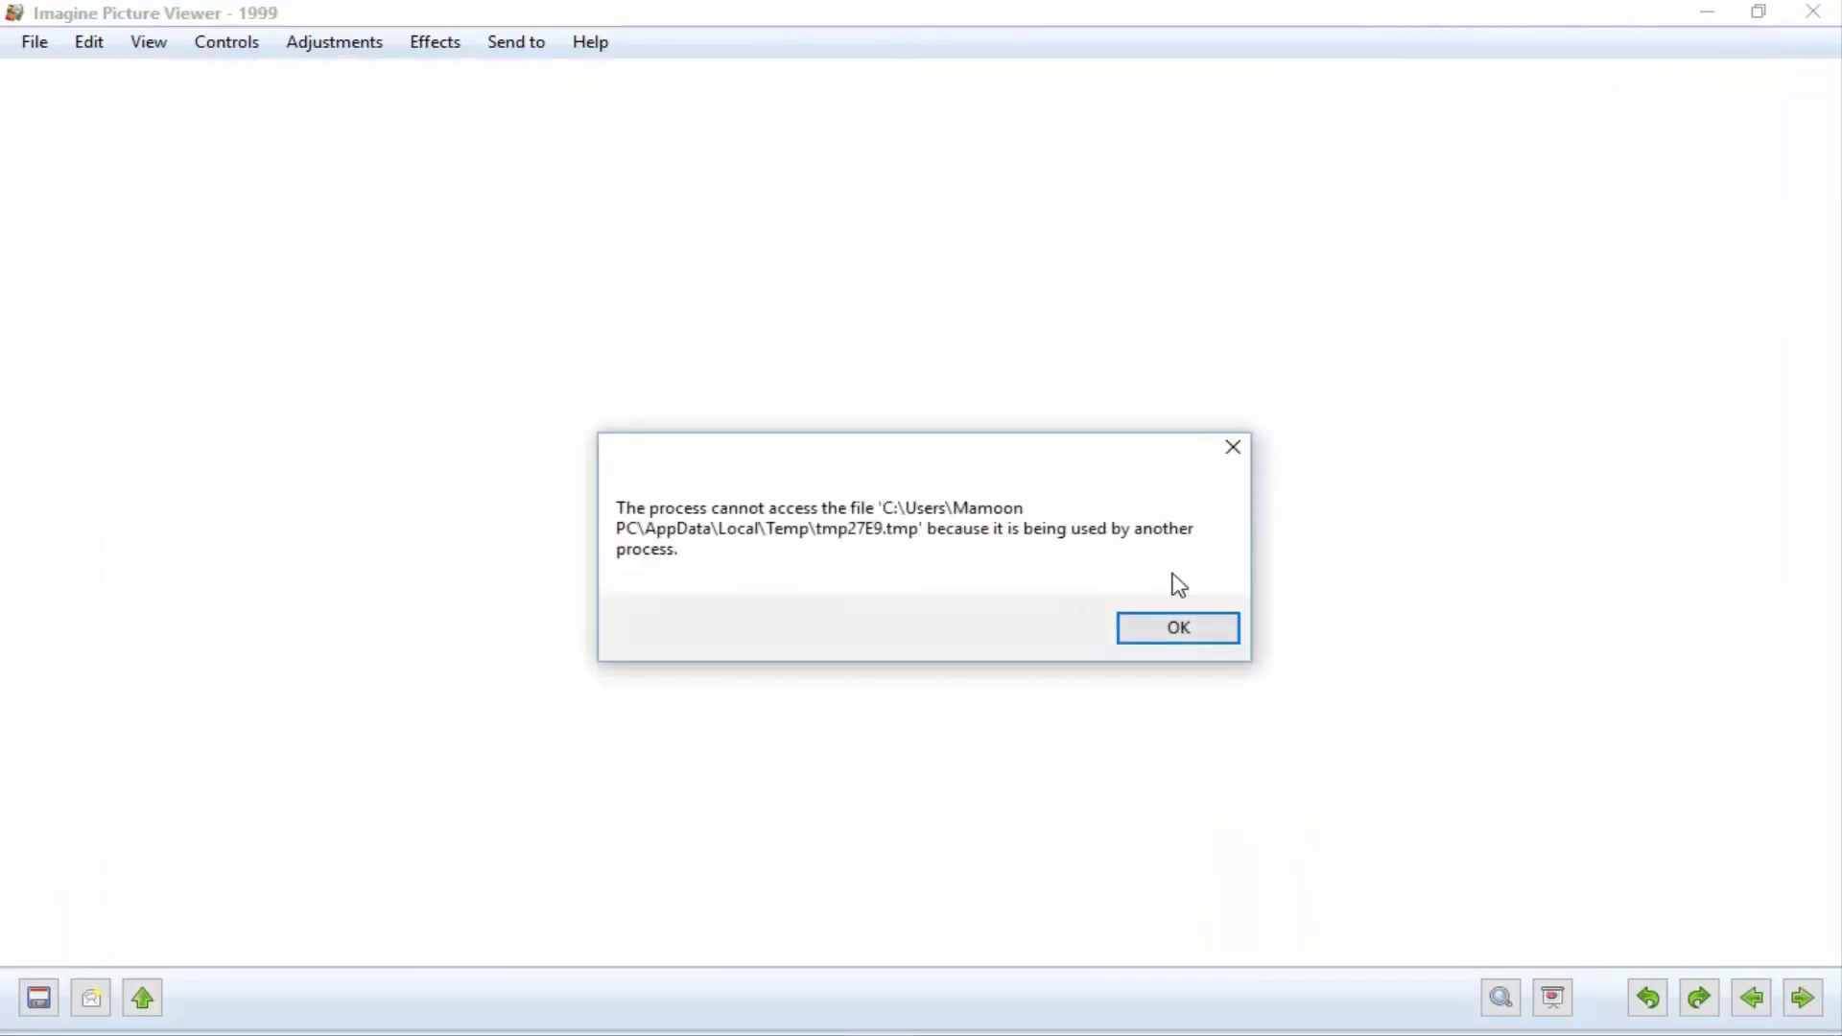
{"action": "left_click", "coordinate": [1172, 622]}
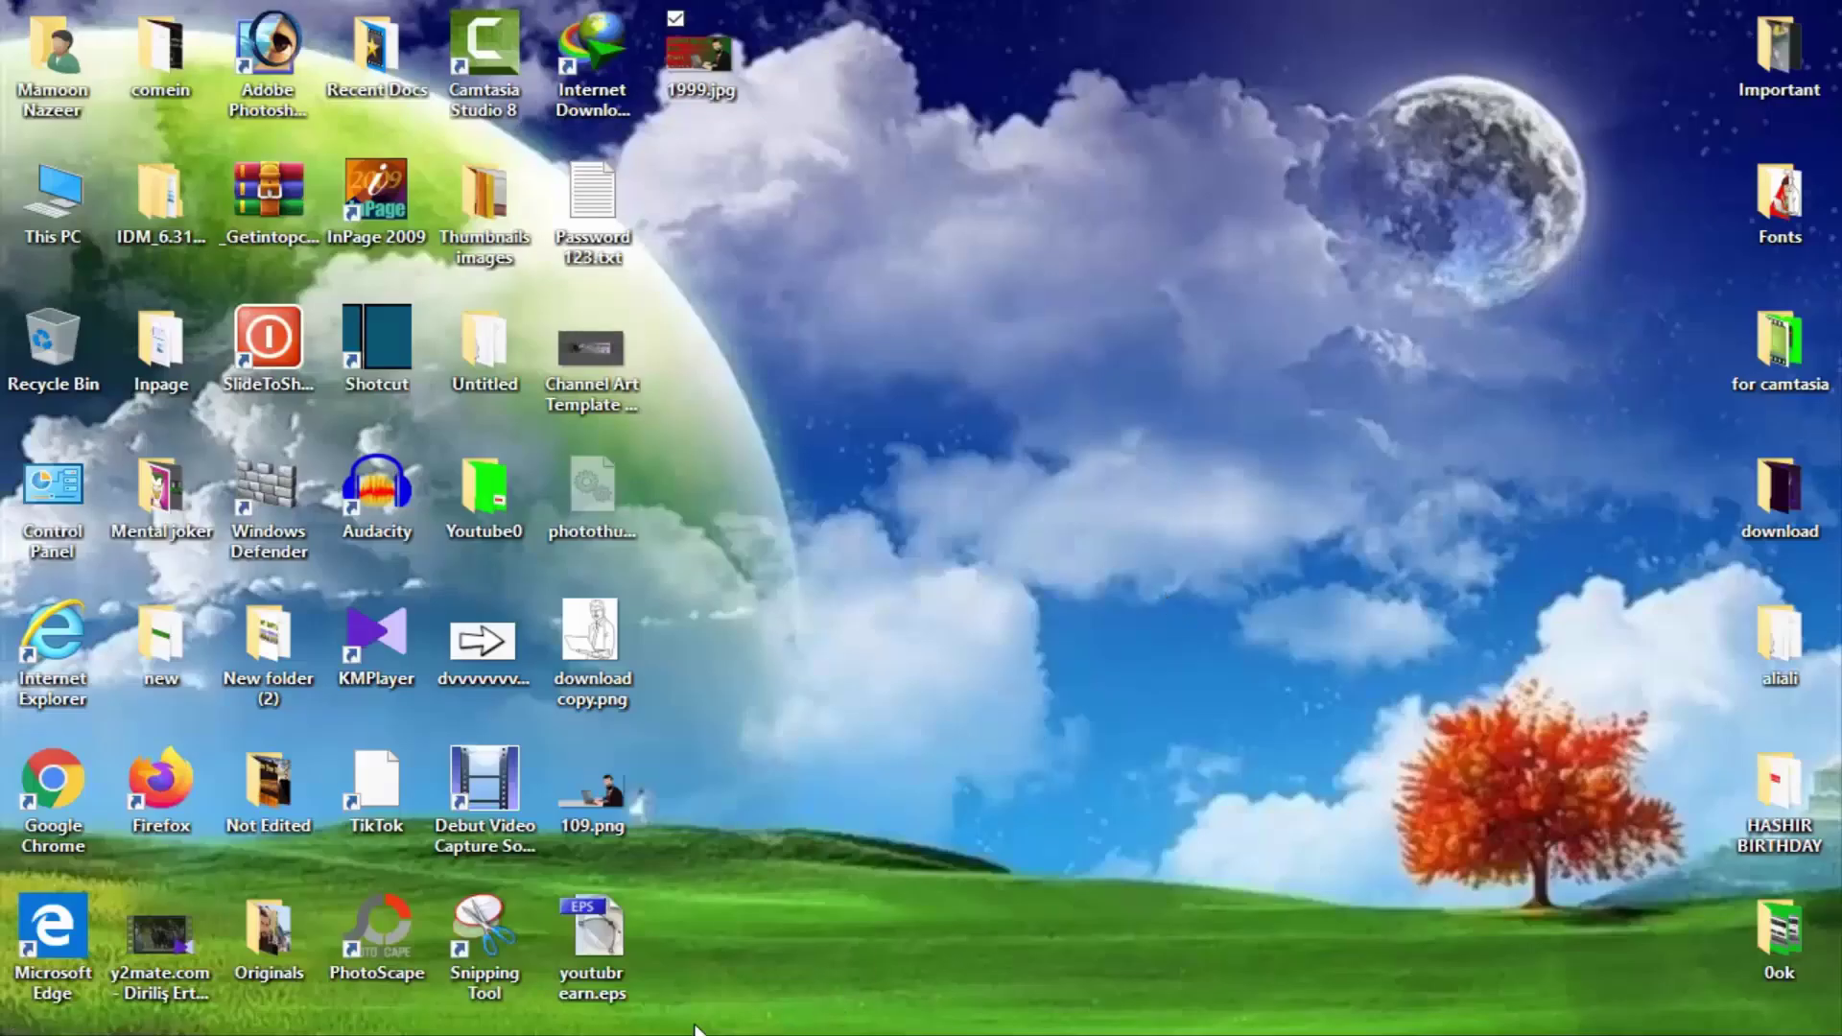